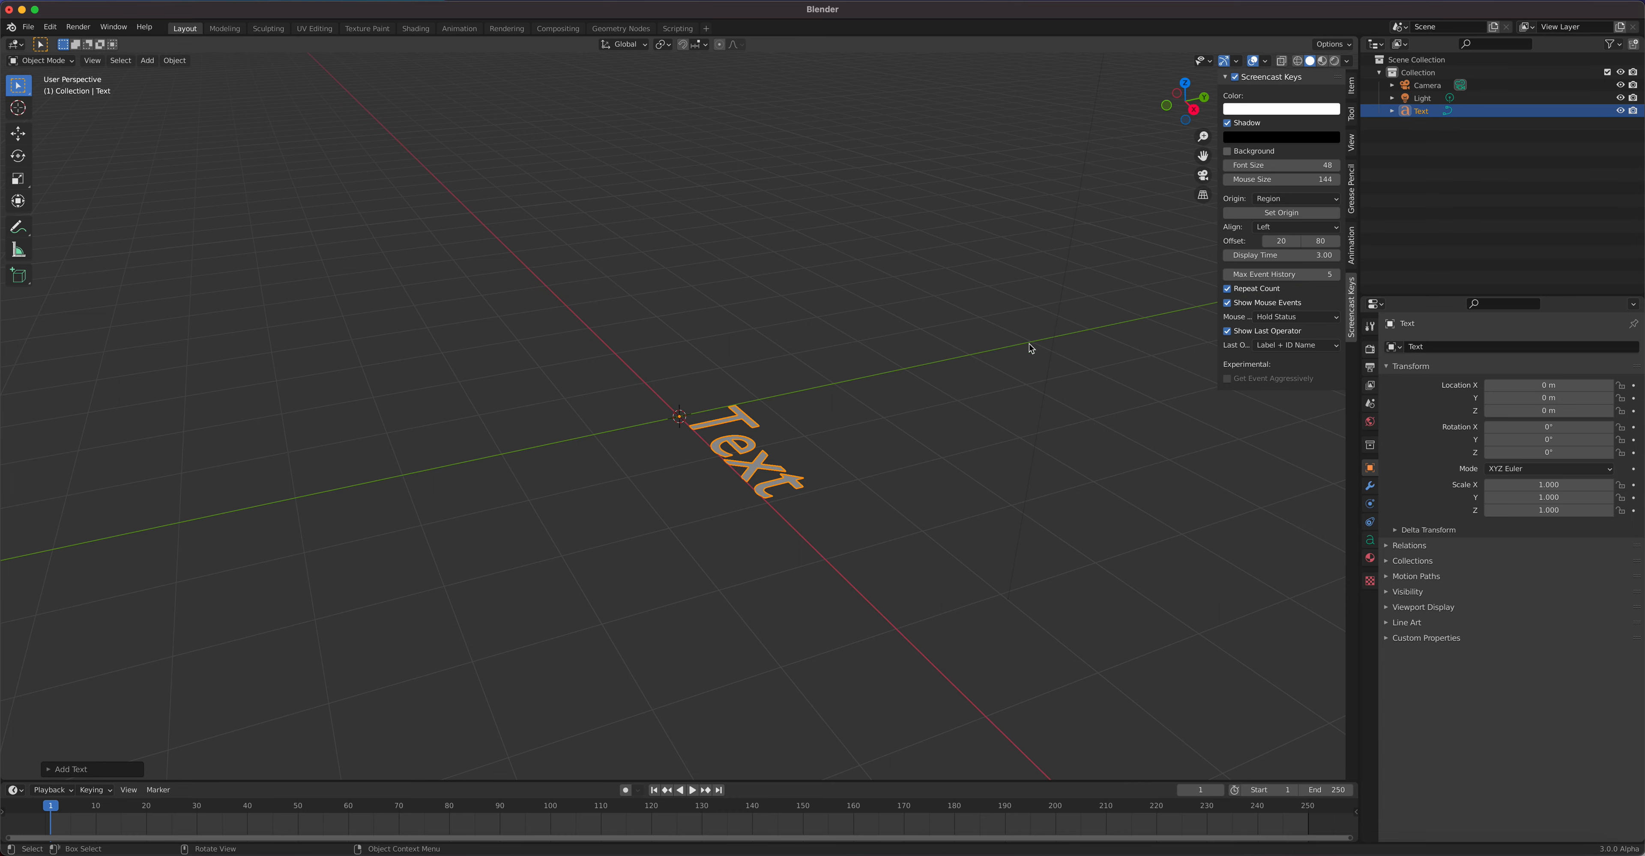
Step: Rotate the text object 90° about the global X axis so it stands upright
key(r)
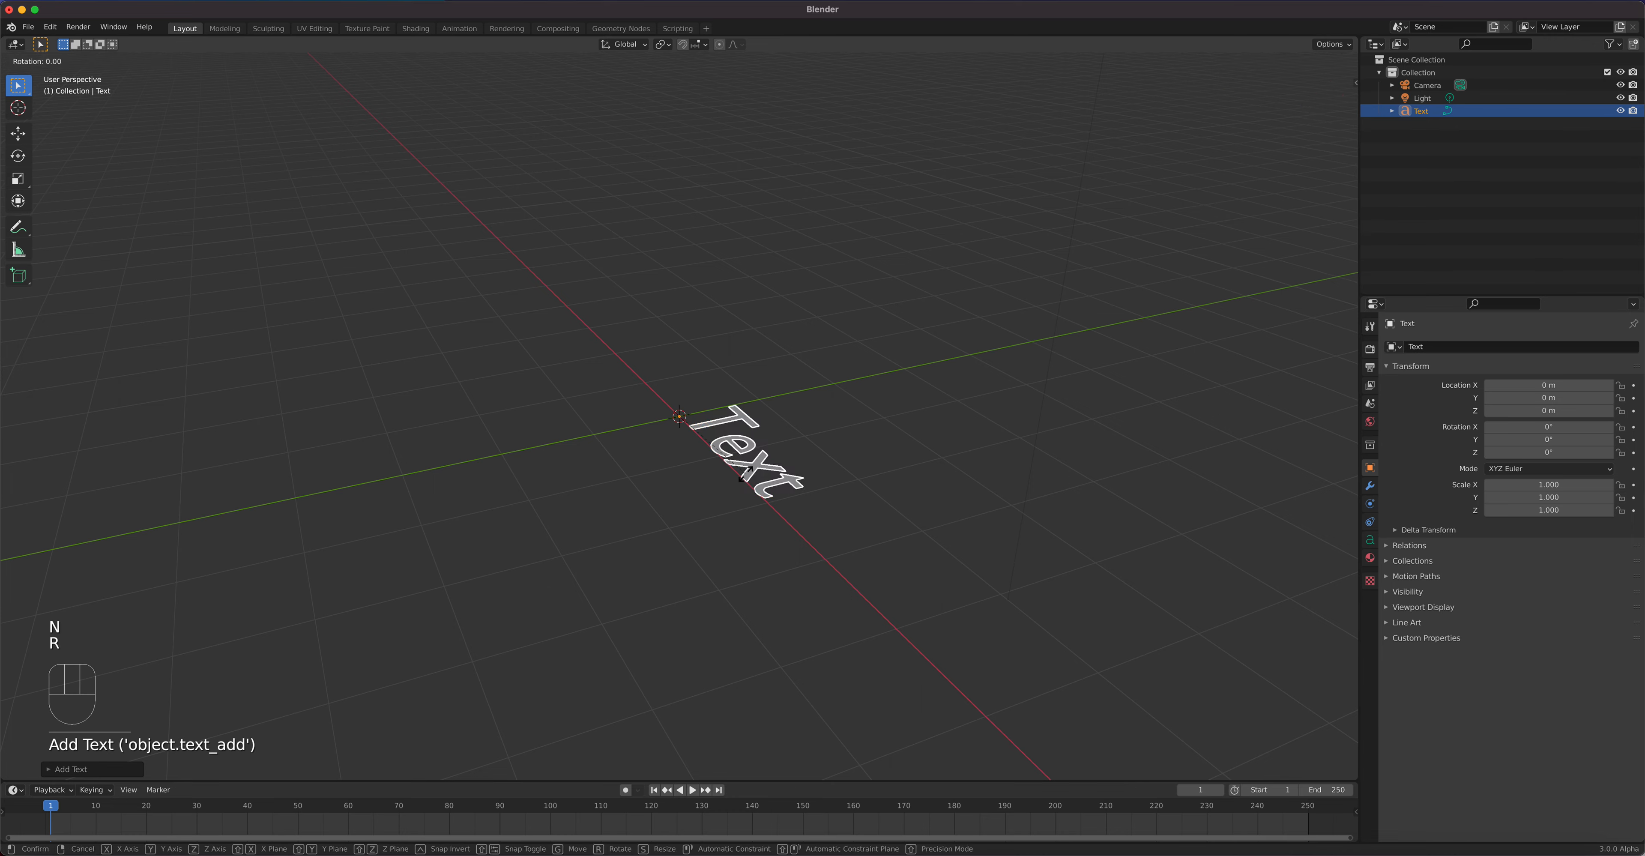
key(x)
key(9)
key(0)
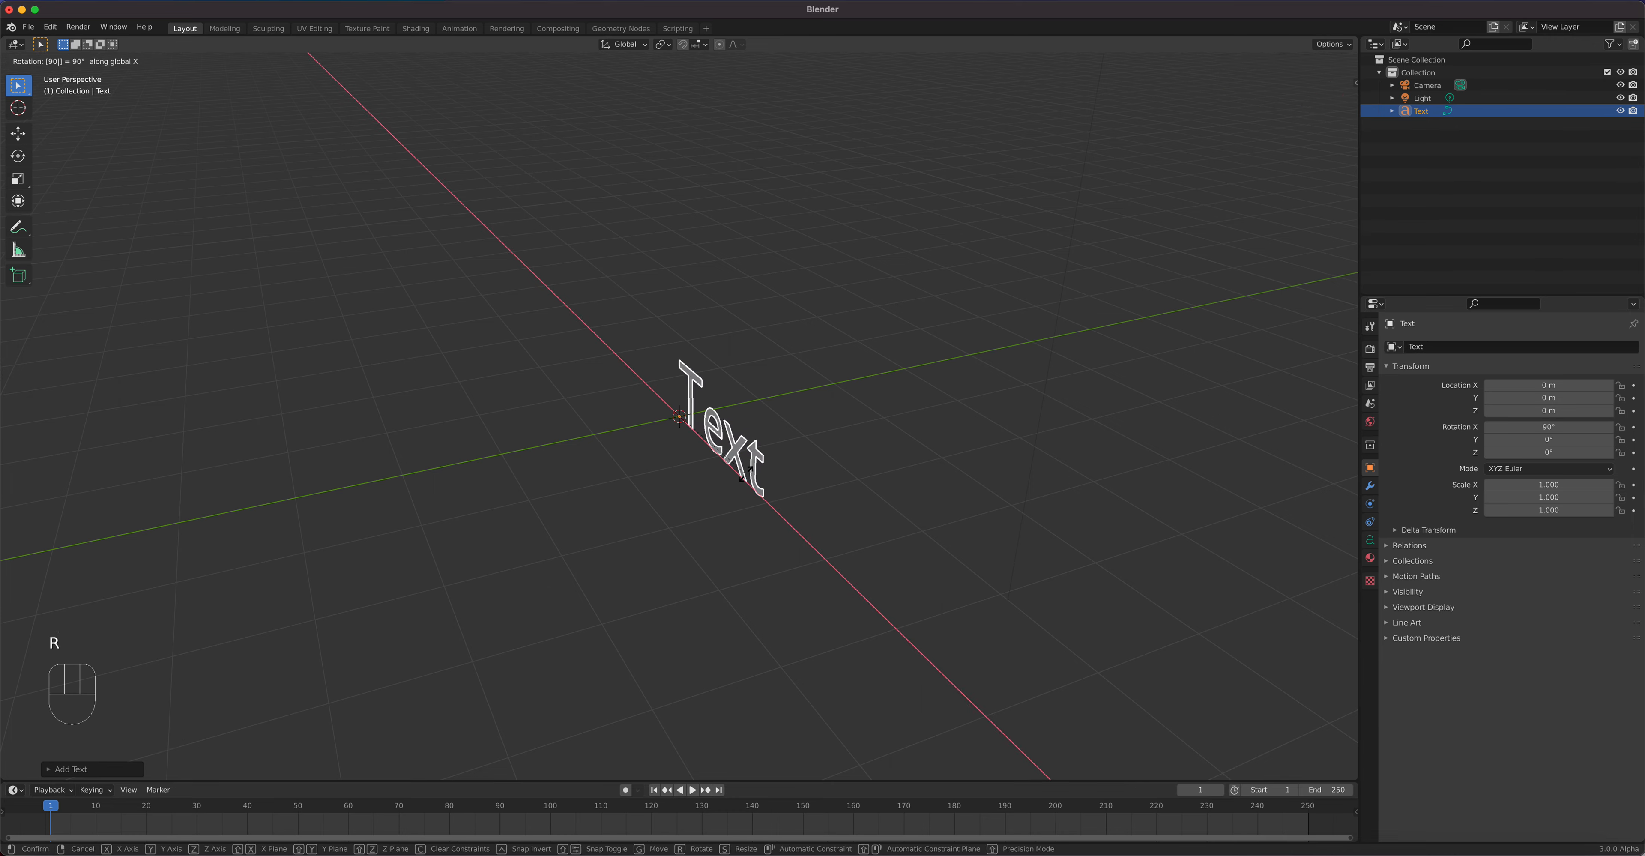
key(Return)
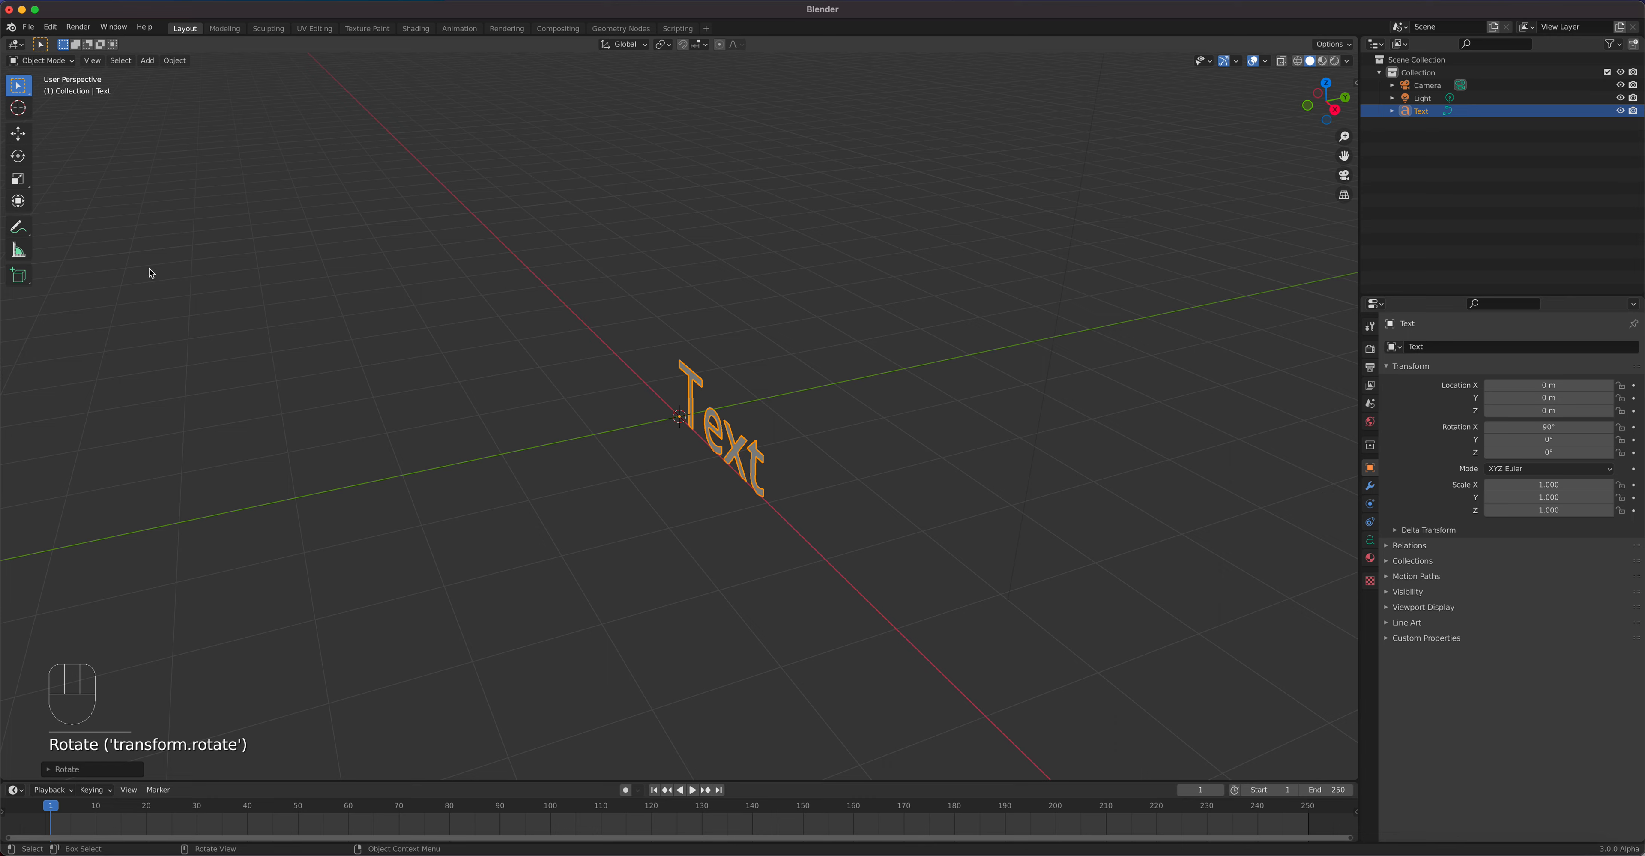
click(19, 158)
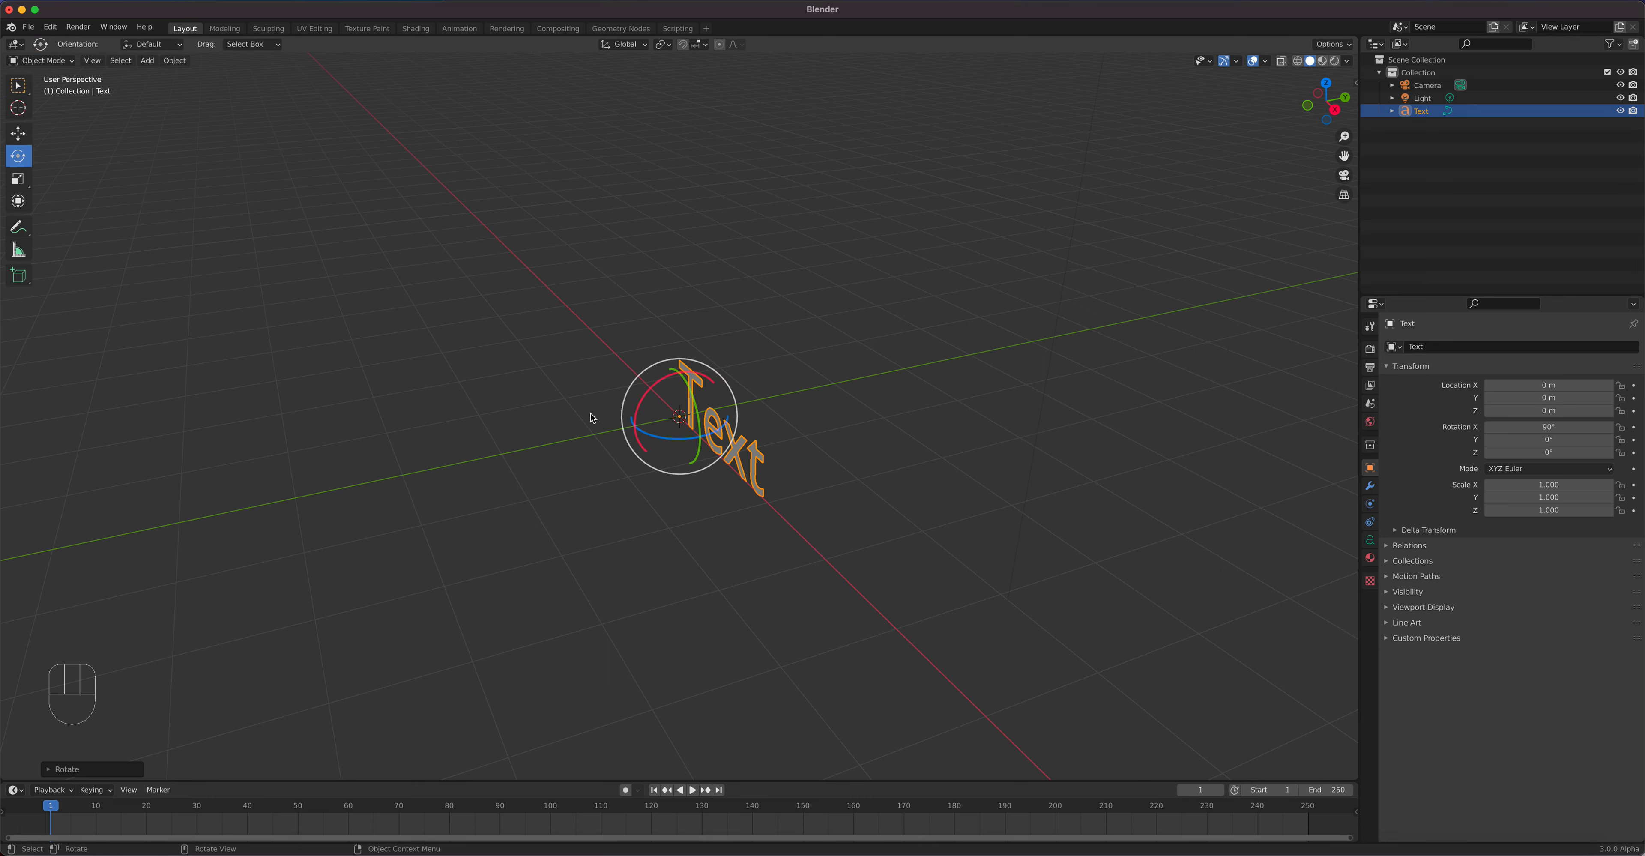
click(18, 84)
scroll(988, 440, up, 3)
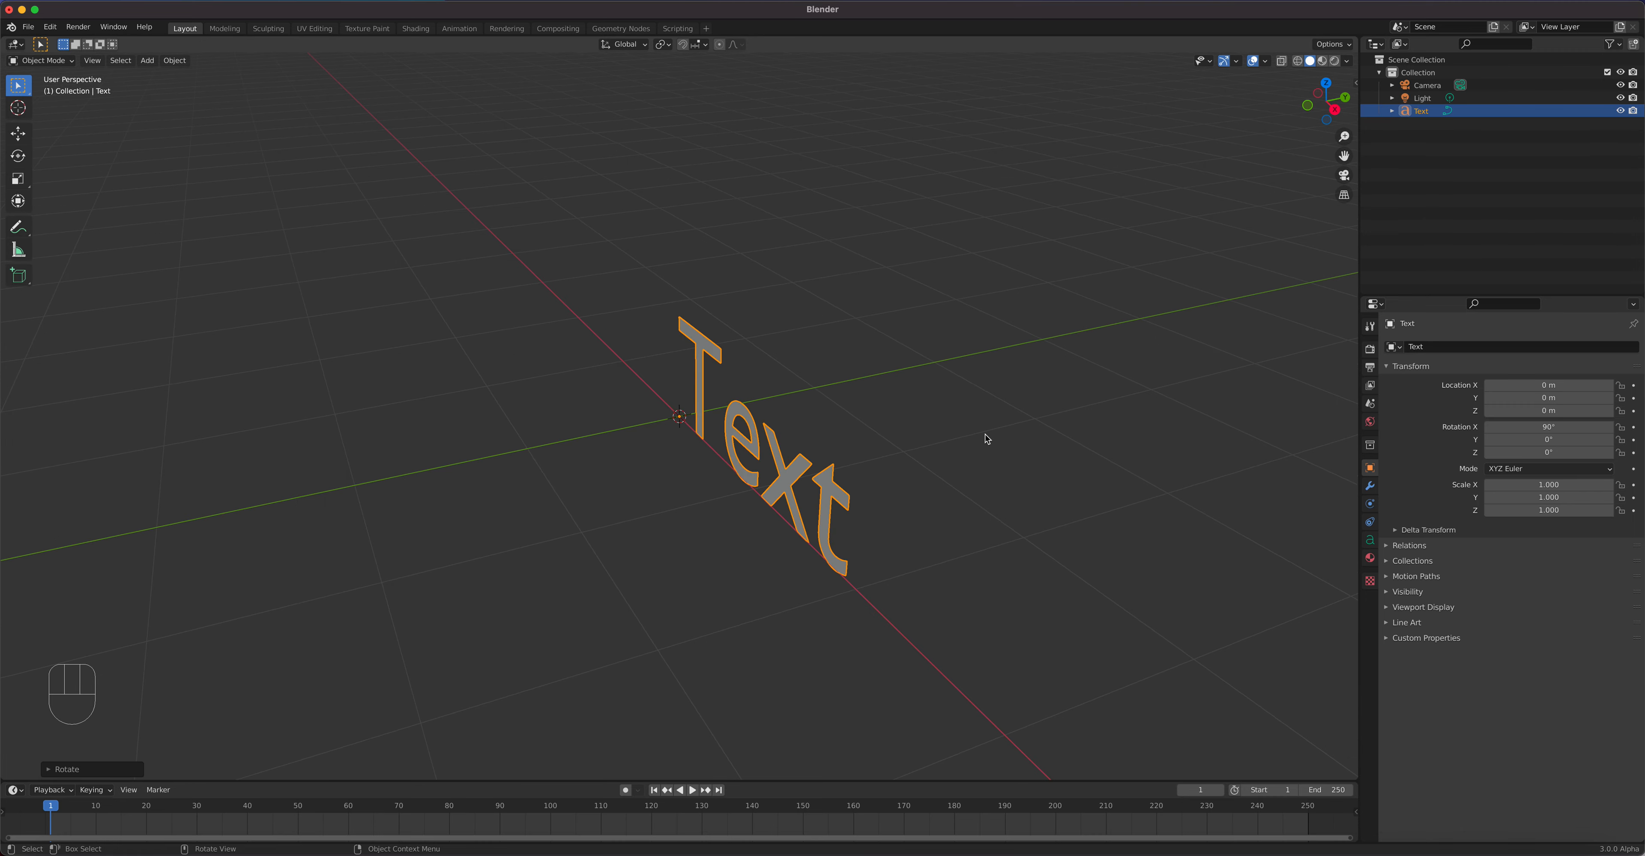
Step: Display the text object's transform and dimension properties in the viewport
key(n)
click(1353, 88)
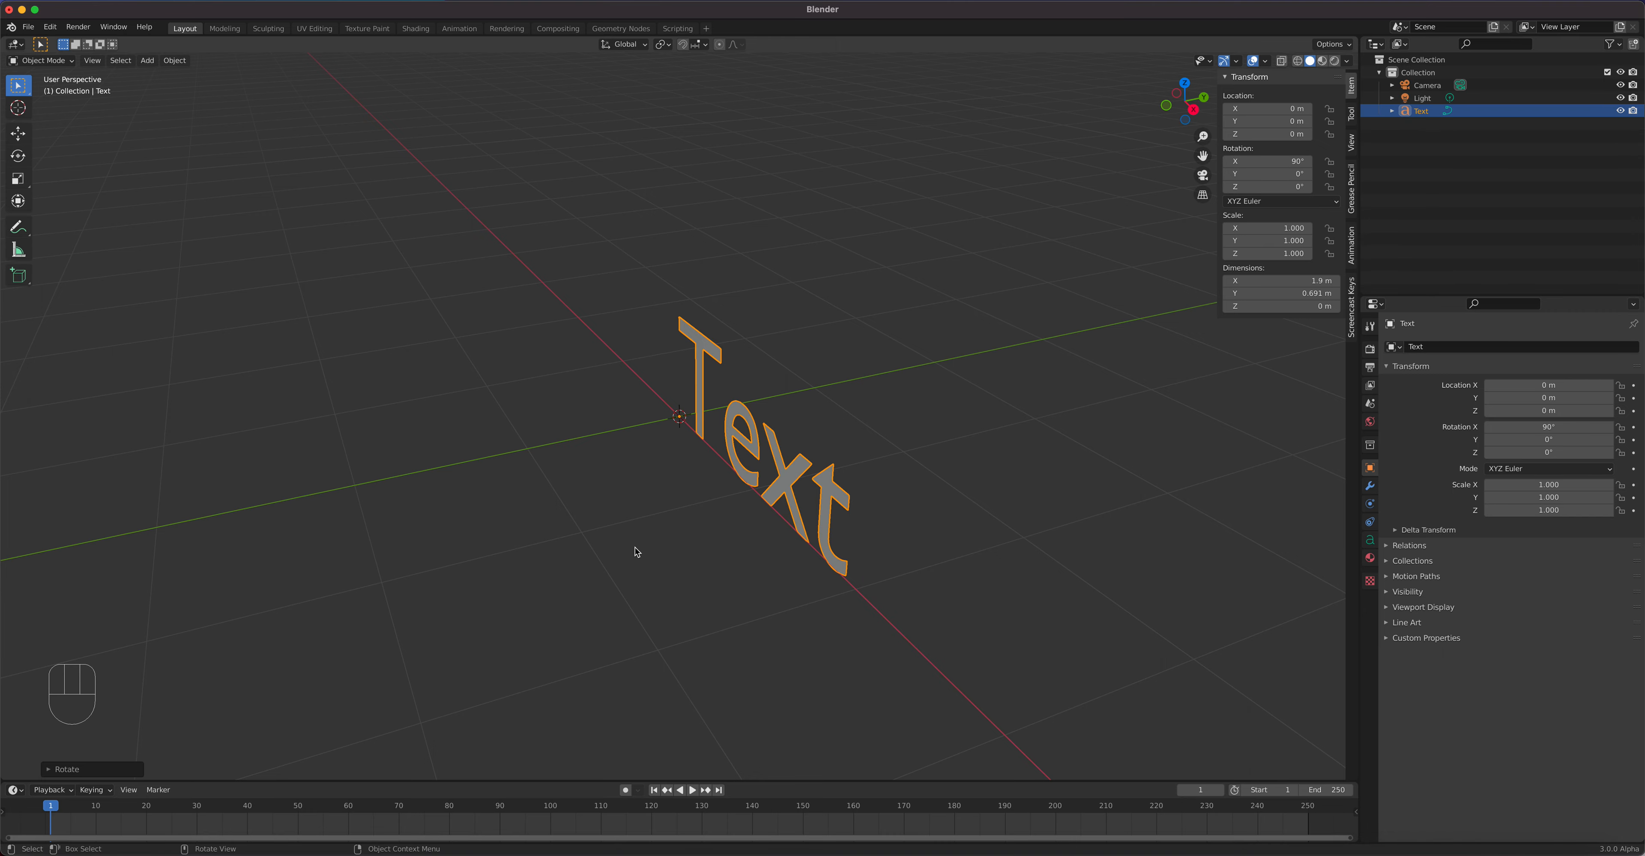
middle_drag(680, 540, 572, 504)
shift+middle_drag(672, 504, 525, 451)
scroll(652, 544, up, 3)
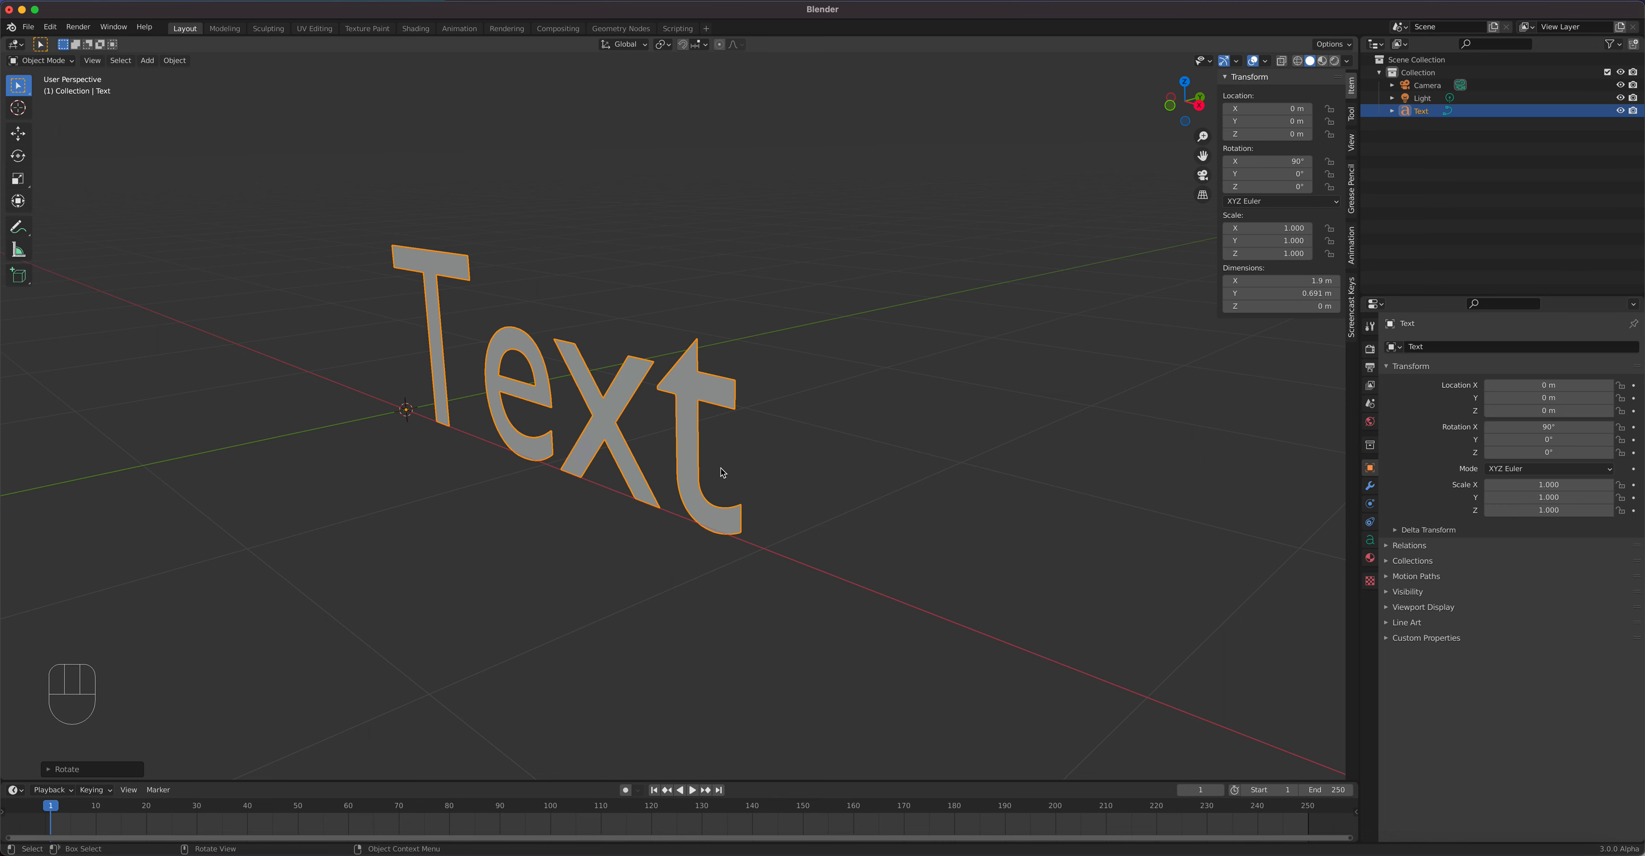
Step: Switch the text object to Edit Mode and delete all of its default letters
click(54, 61)
click(55, 90)
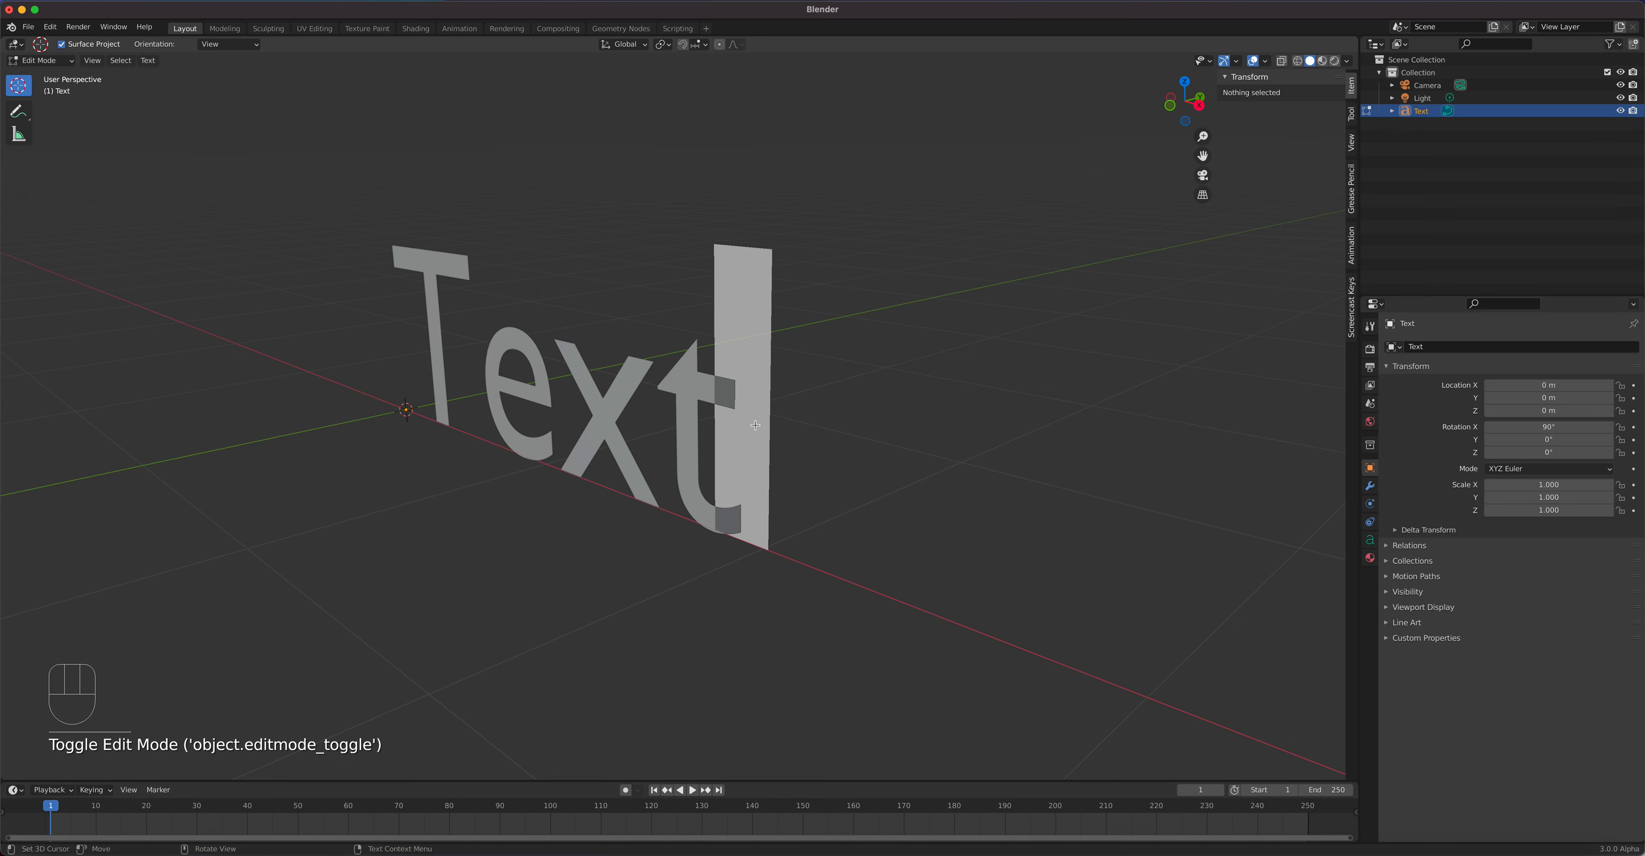
key(BackSpace)
key(BackSpace)
key(BackSpace)
key(BackSpace)
key(shift)
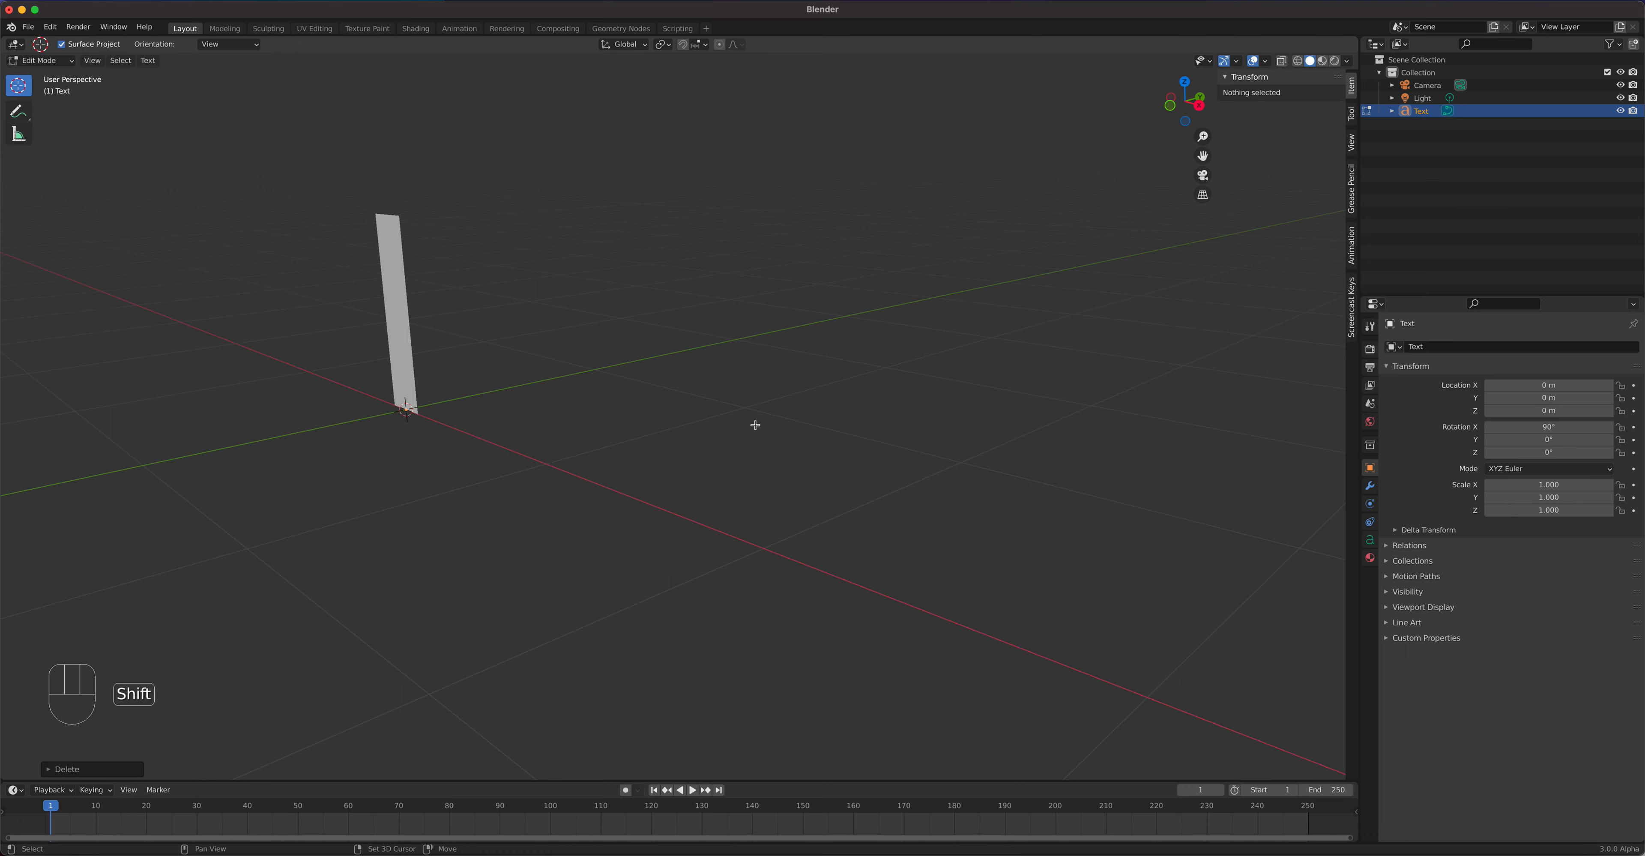
text(LE)
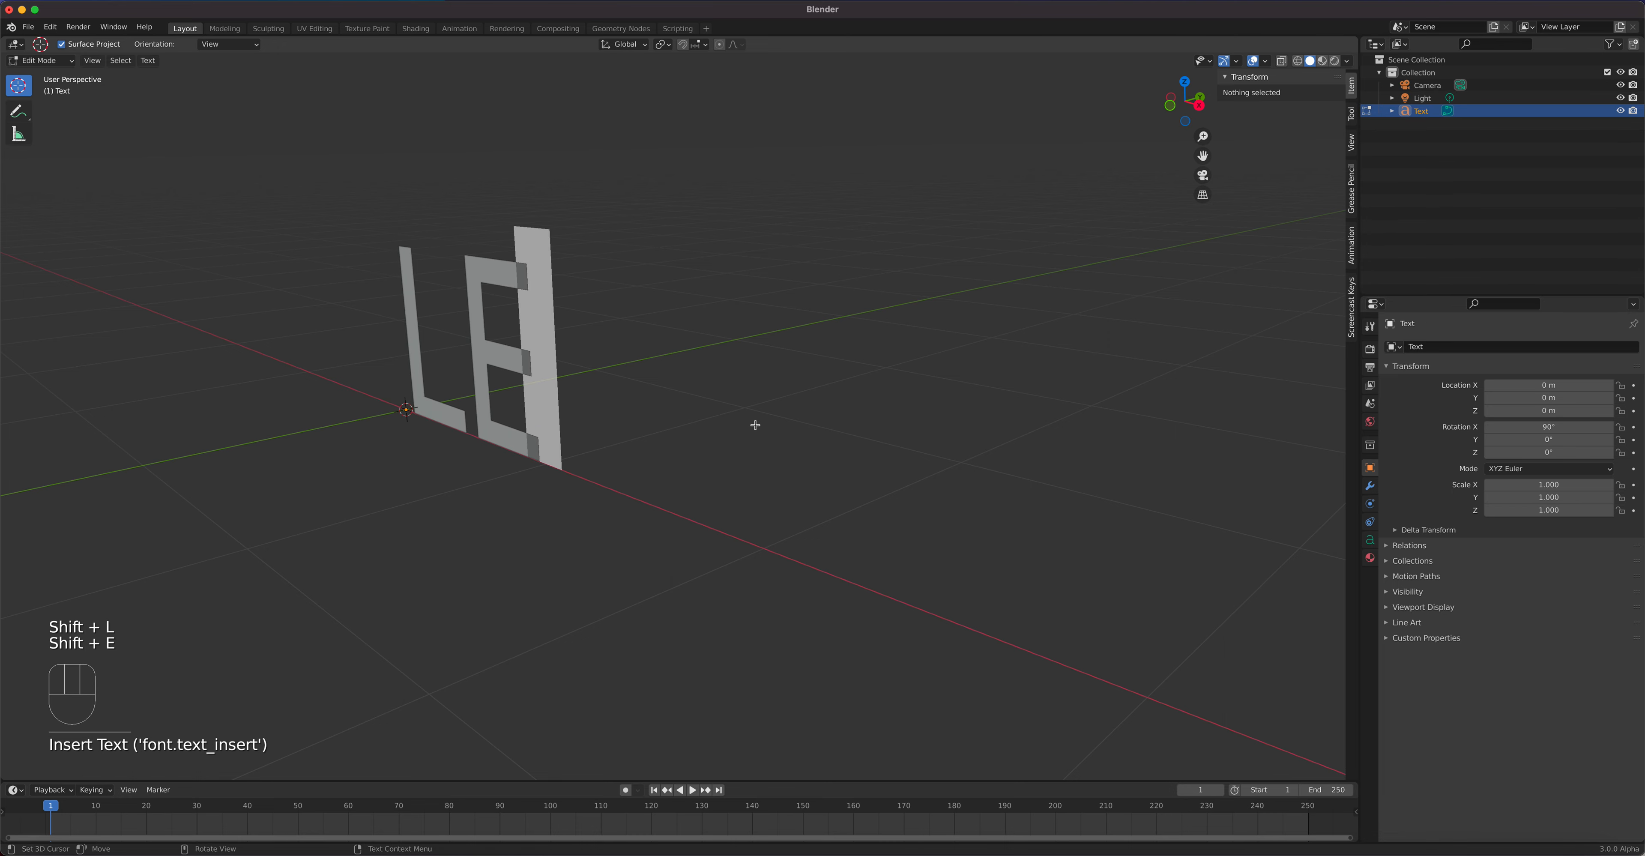
key(BackSpace)
key(BackSpace)
Step: Enter BEND THIS TEXT as the text object's content and return to Object Mode
text(BEND)
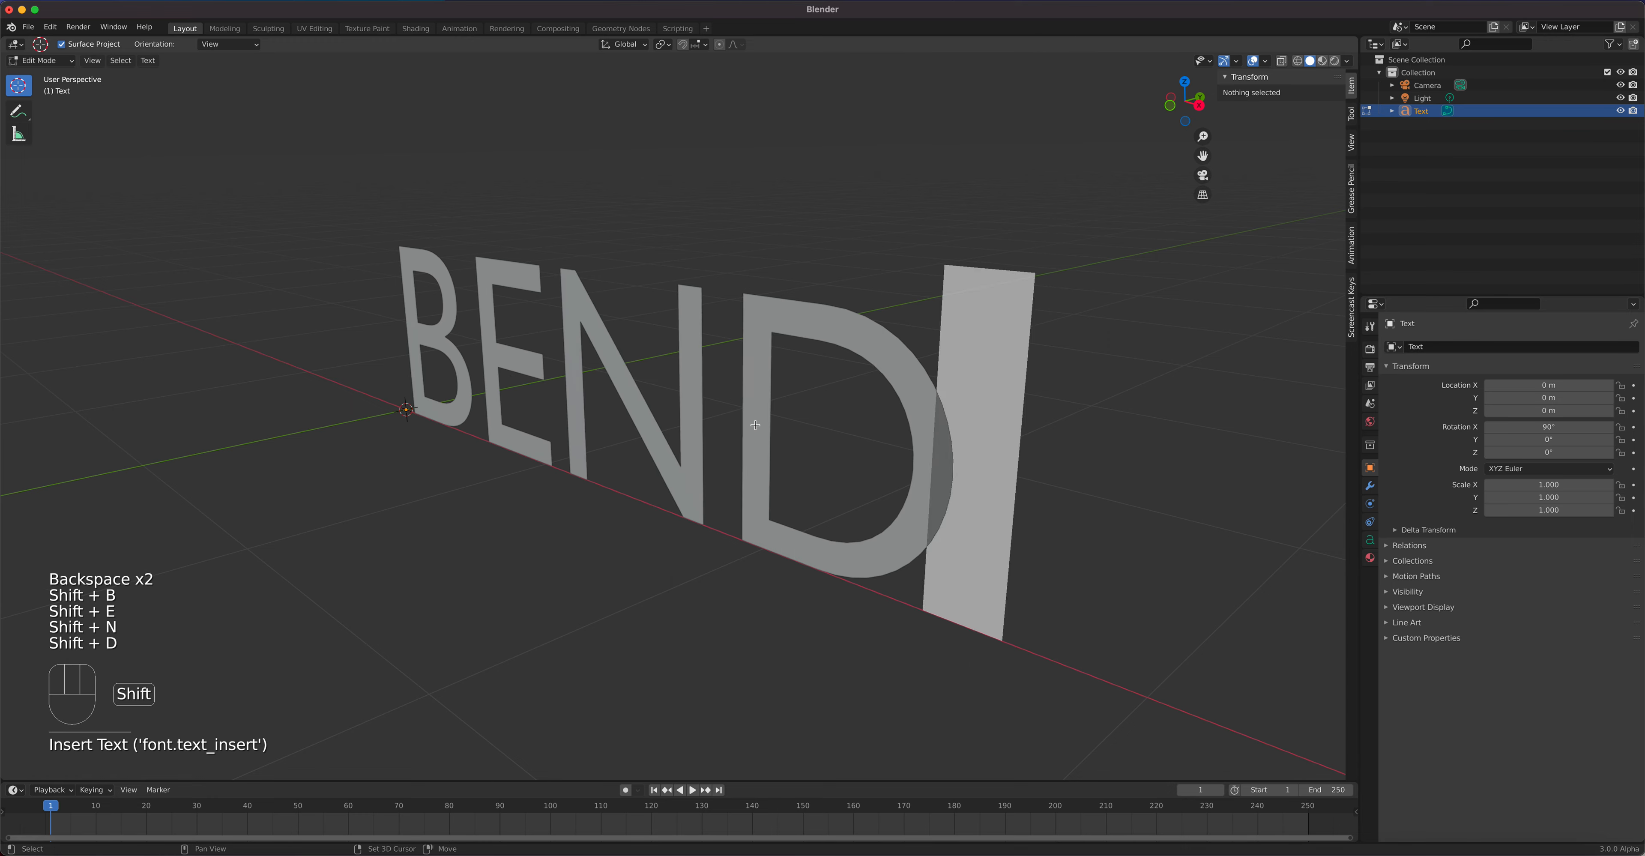
text( THIS TEXT)
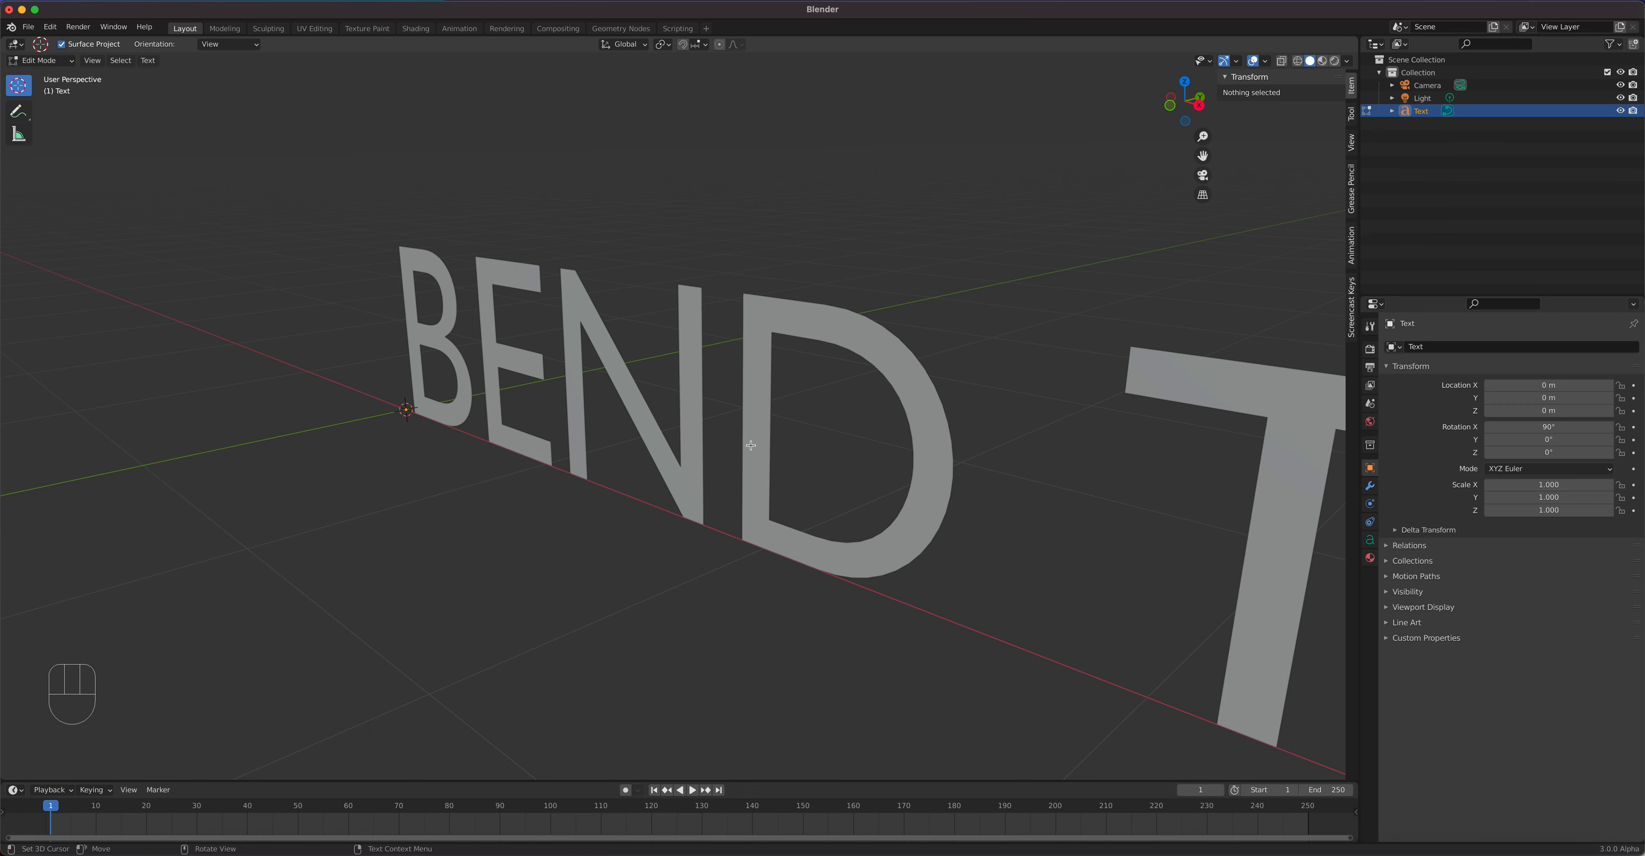
scroll(750, 449, down, 4)
scroll(781, 476, down, 3)
shift+middle_drag(806, 480, 664, 465)
click(48, 60)
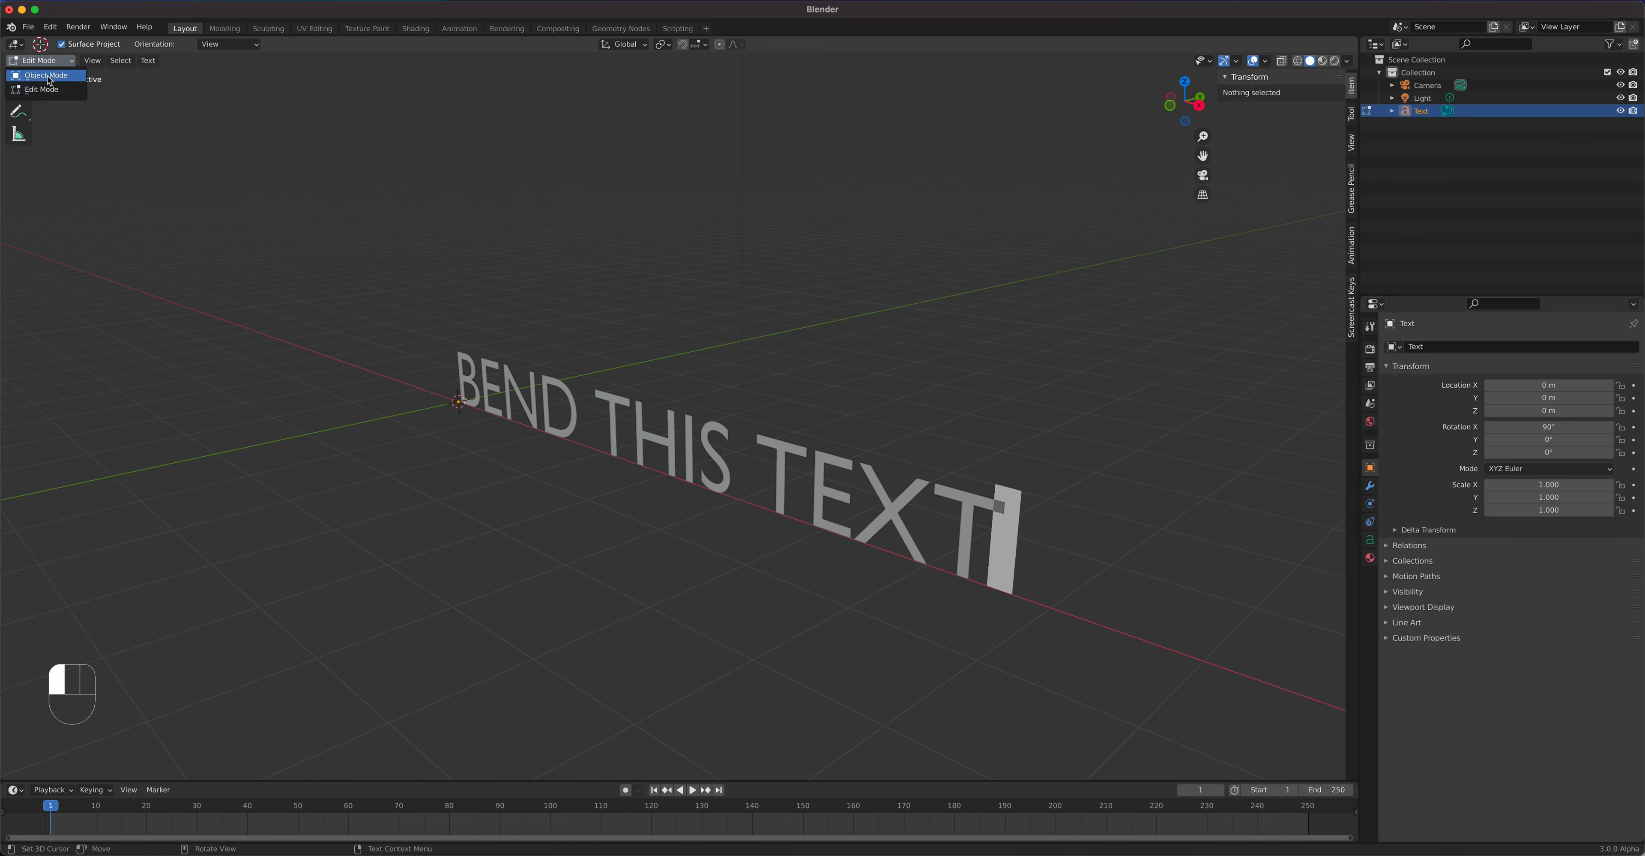
click(40, 67)
shift+middle_drag(926, 515, 798, 425)
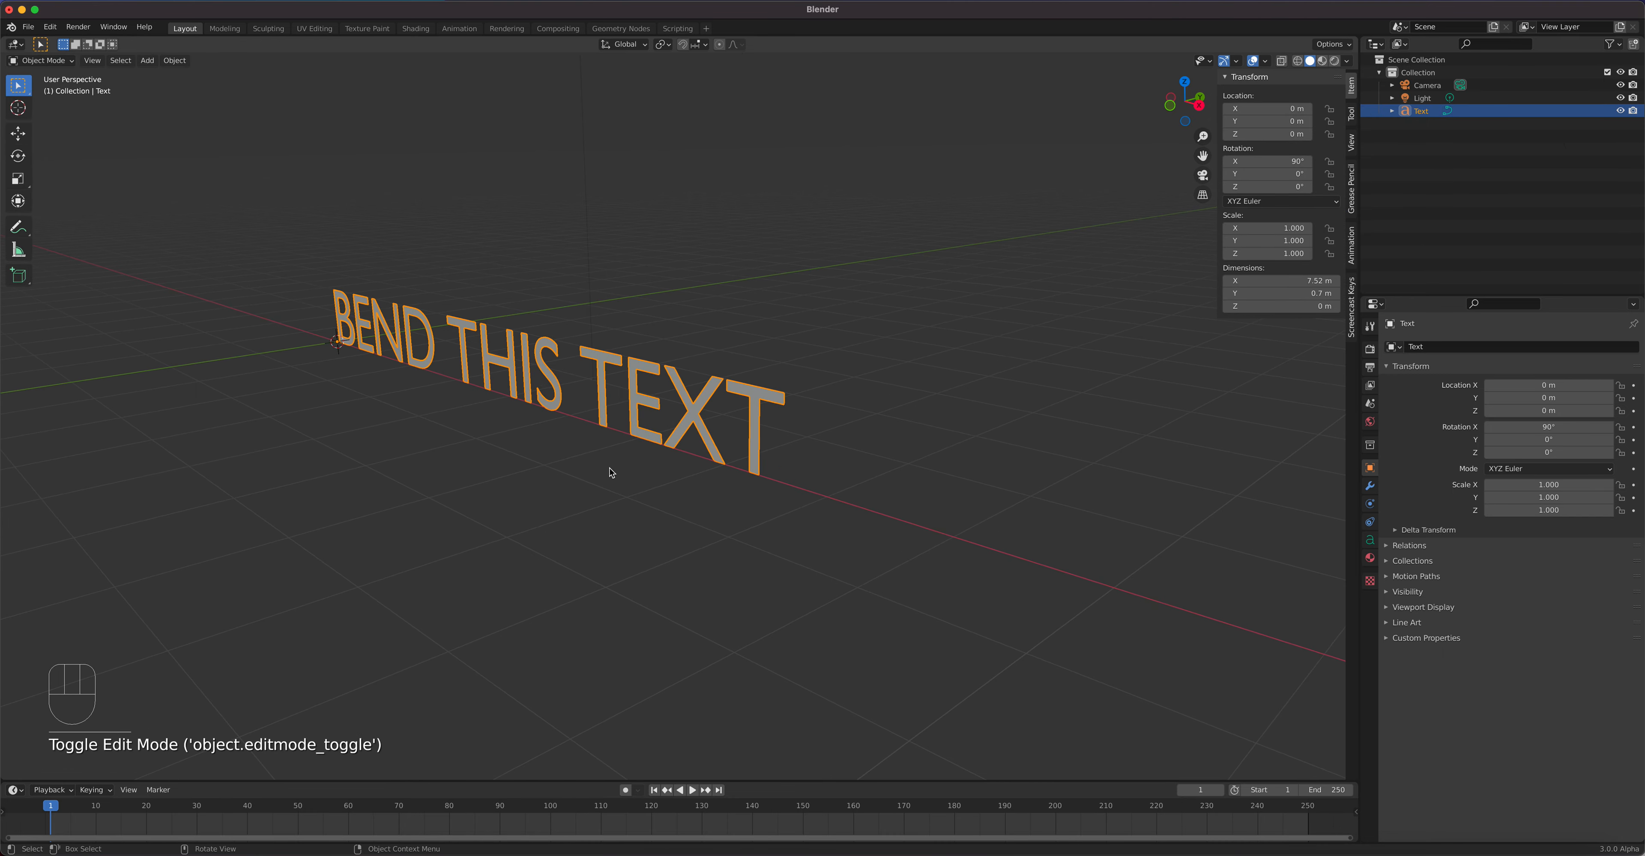
Step: Show the Font settings in the text object's data properties
scroll(611, 470, up, 3)
shift+middle_drag(610, 470, 677, 531)
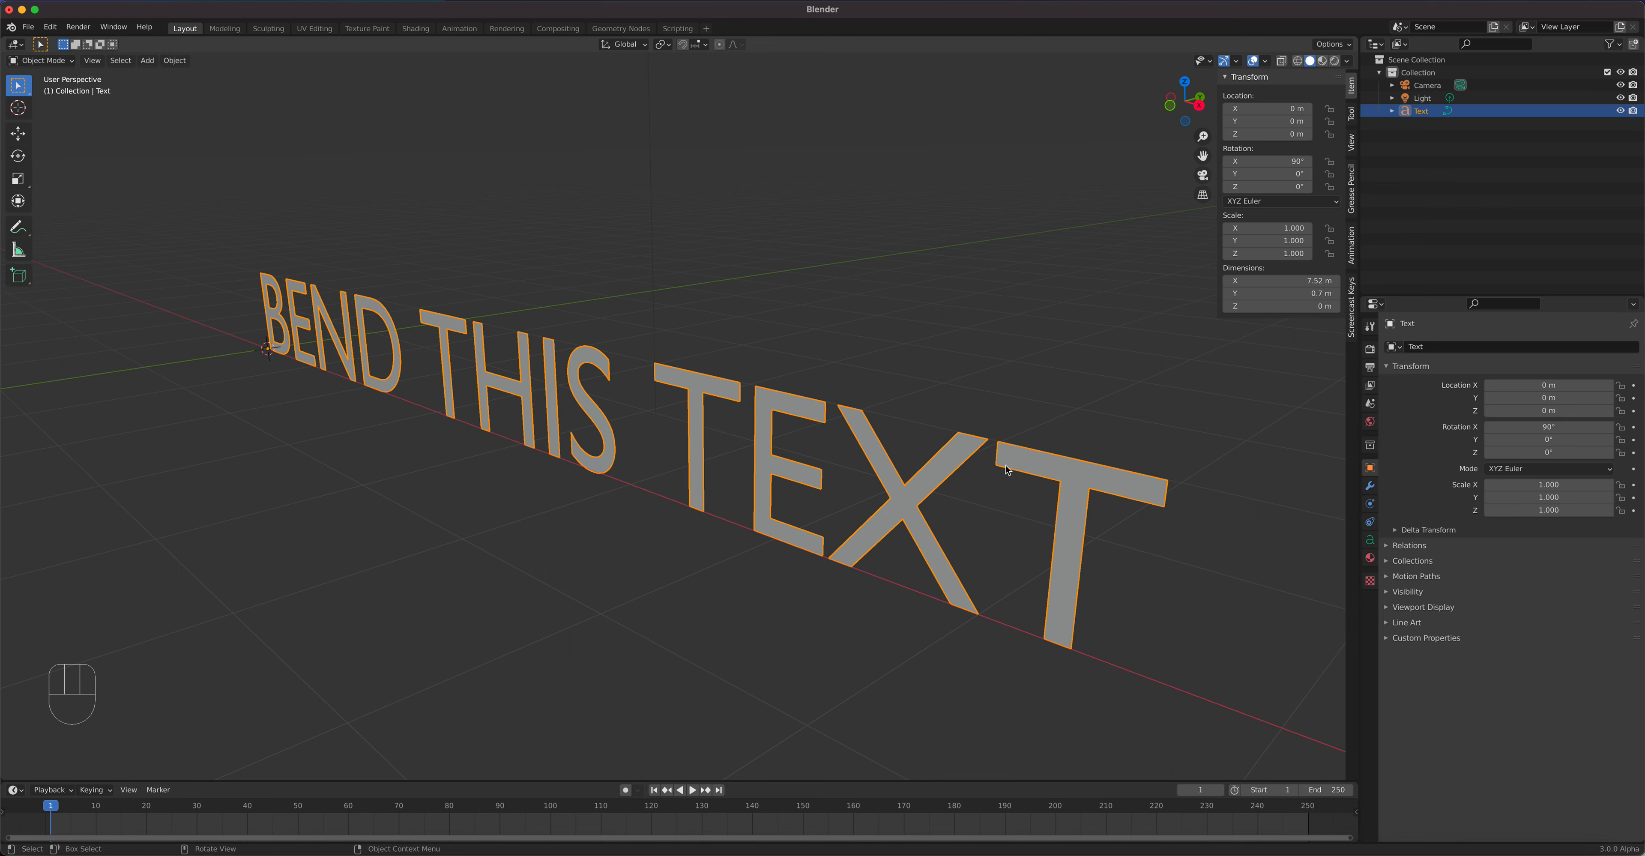
click(1369, 540)
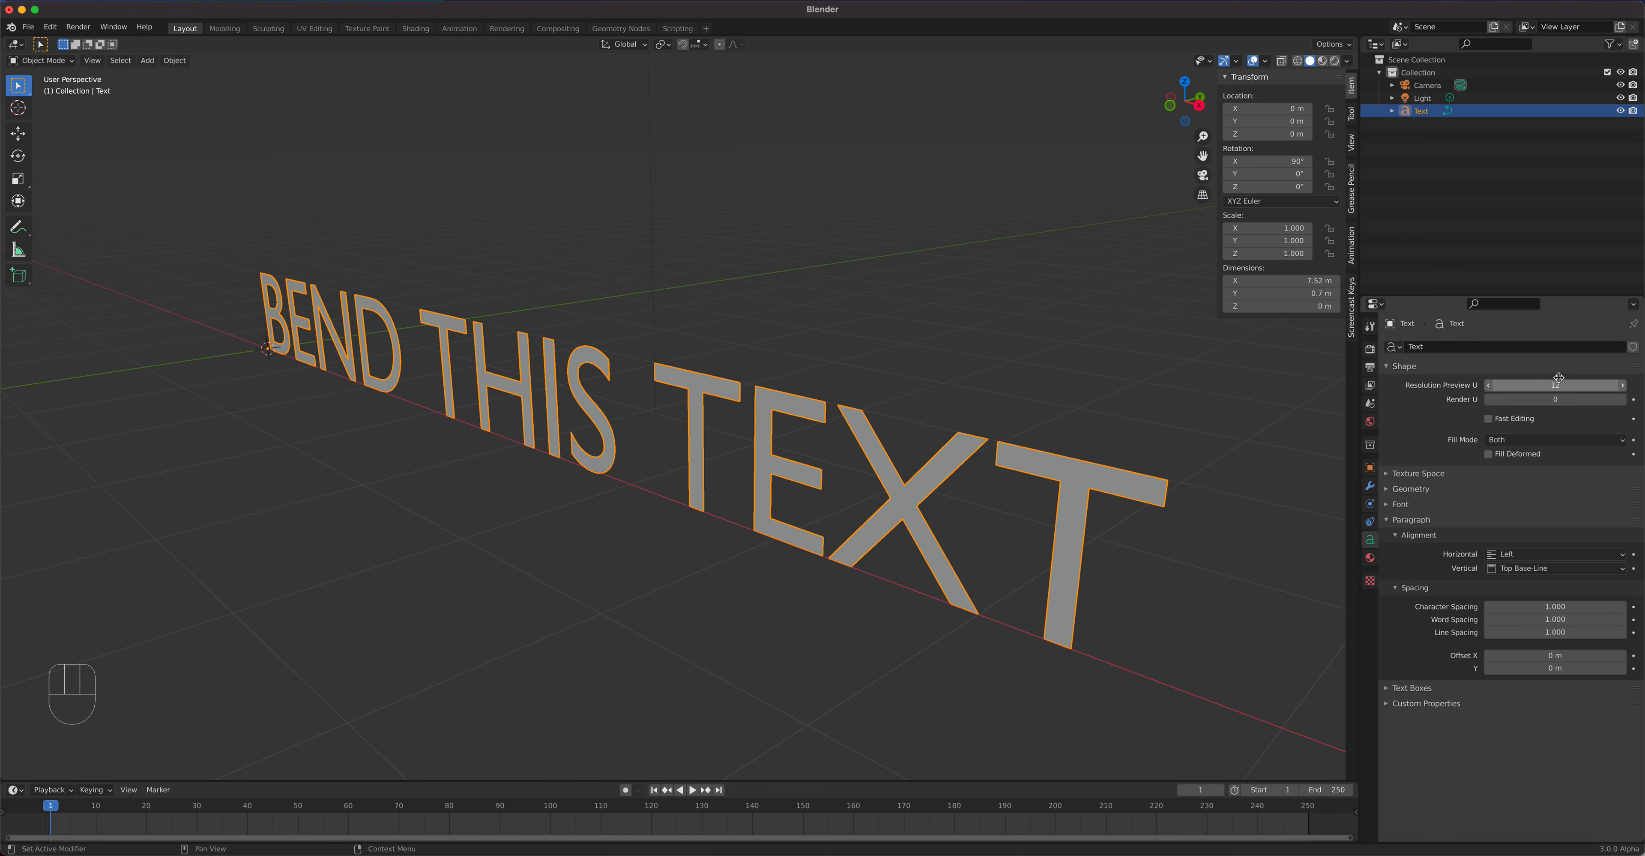
click(1387, 493)
click(1387, 492)
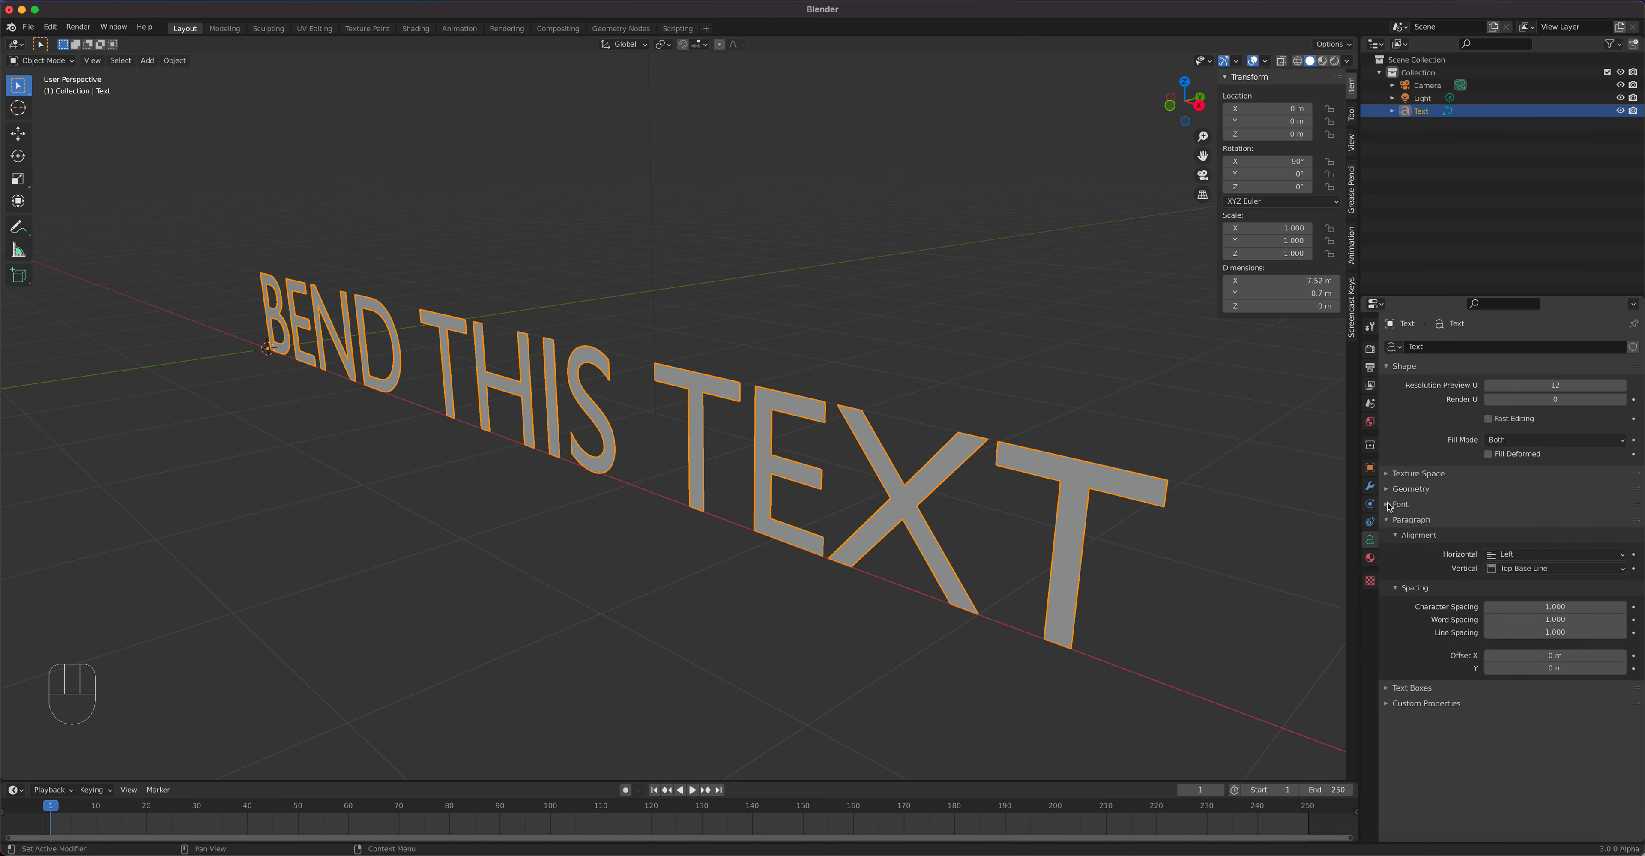
click(1387, 508)
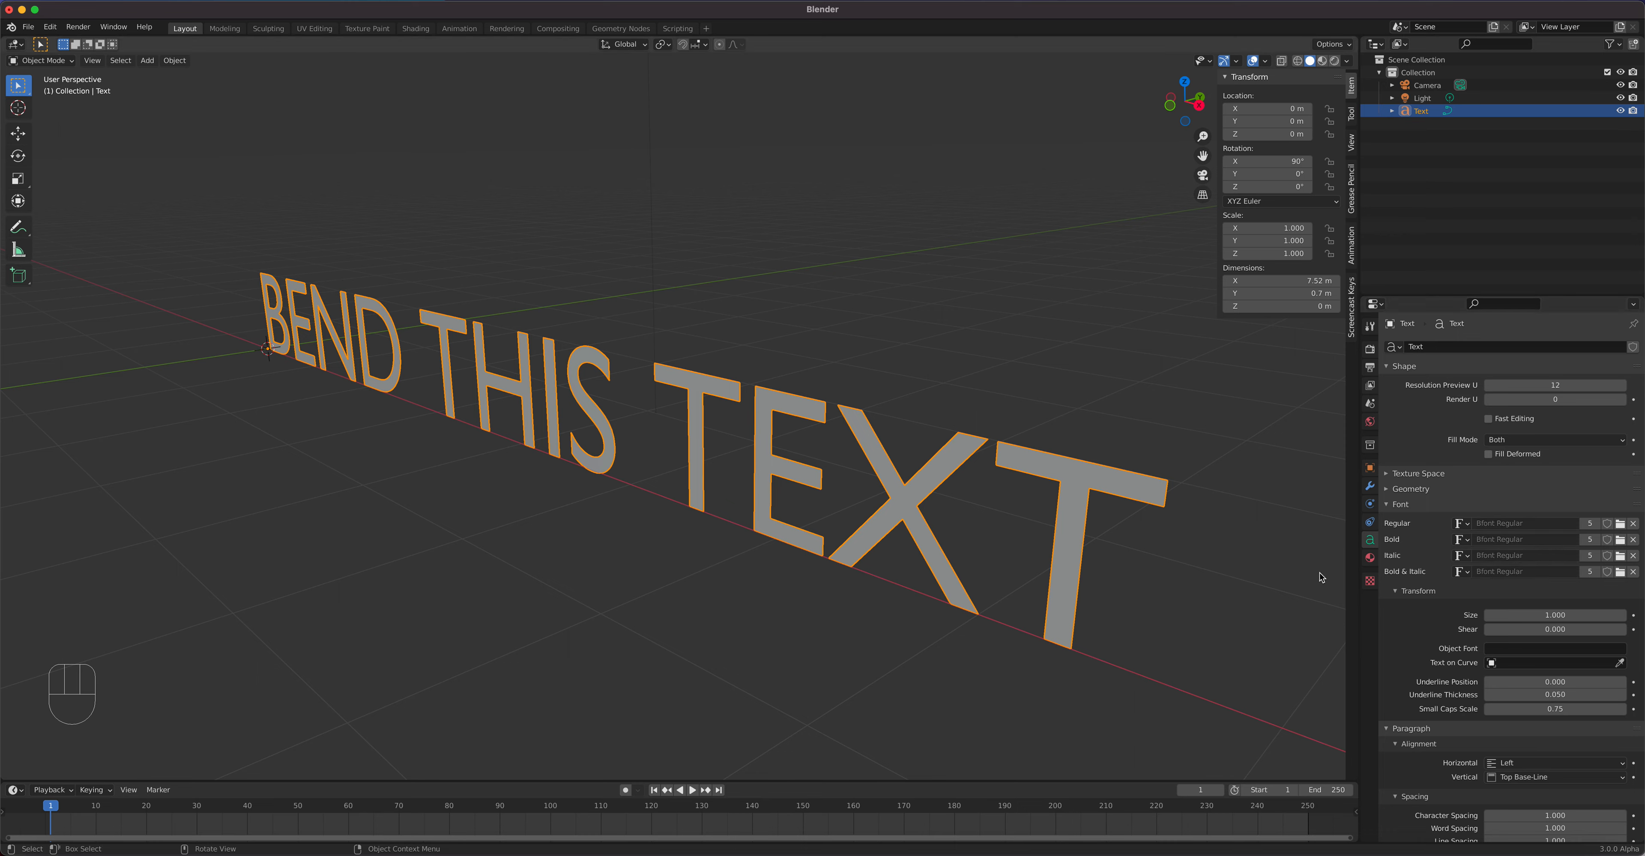
Step: Start loading a font file for the Regular style and go to the /Library/Fonts/ folder
click(1621, 526)
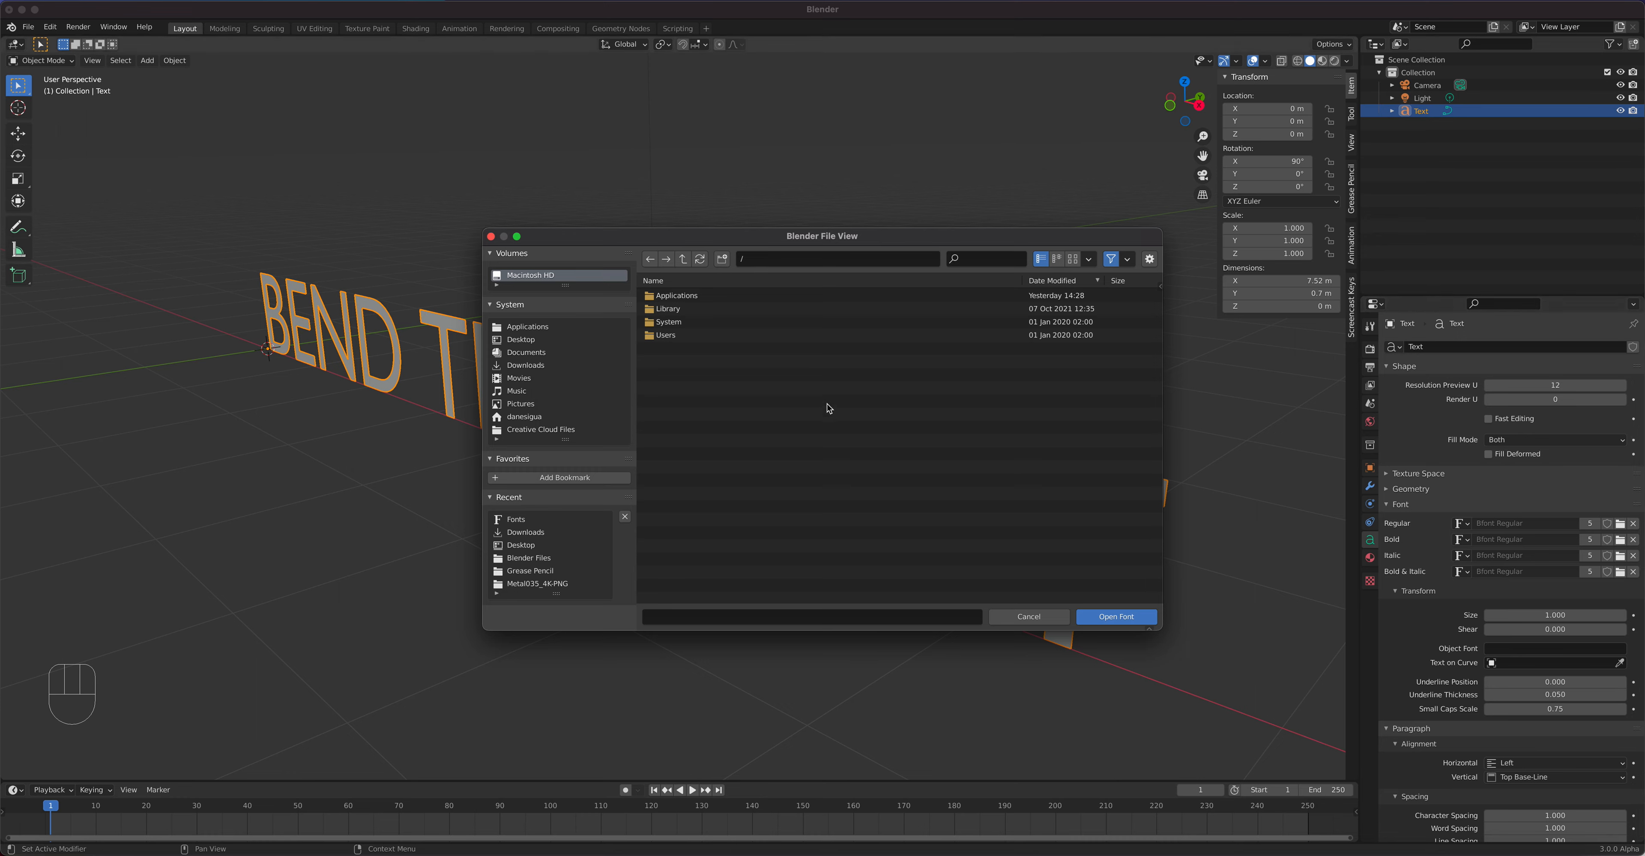
click(675, 312)
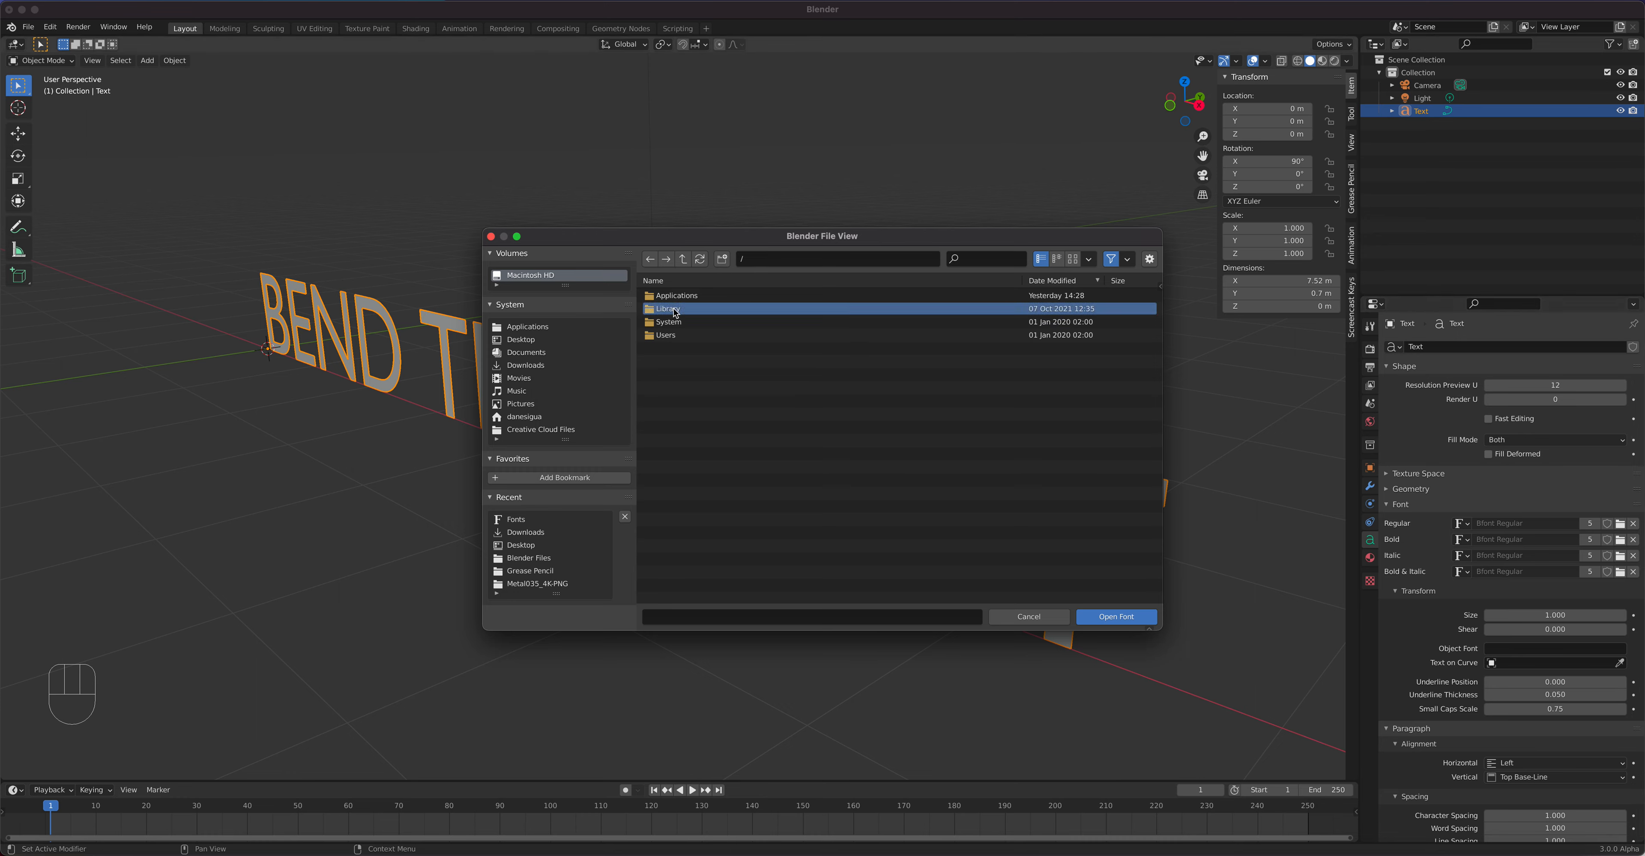
double_click(670, 312)
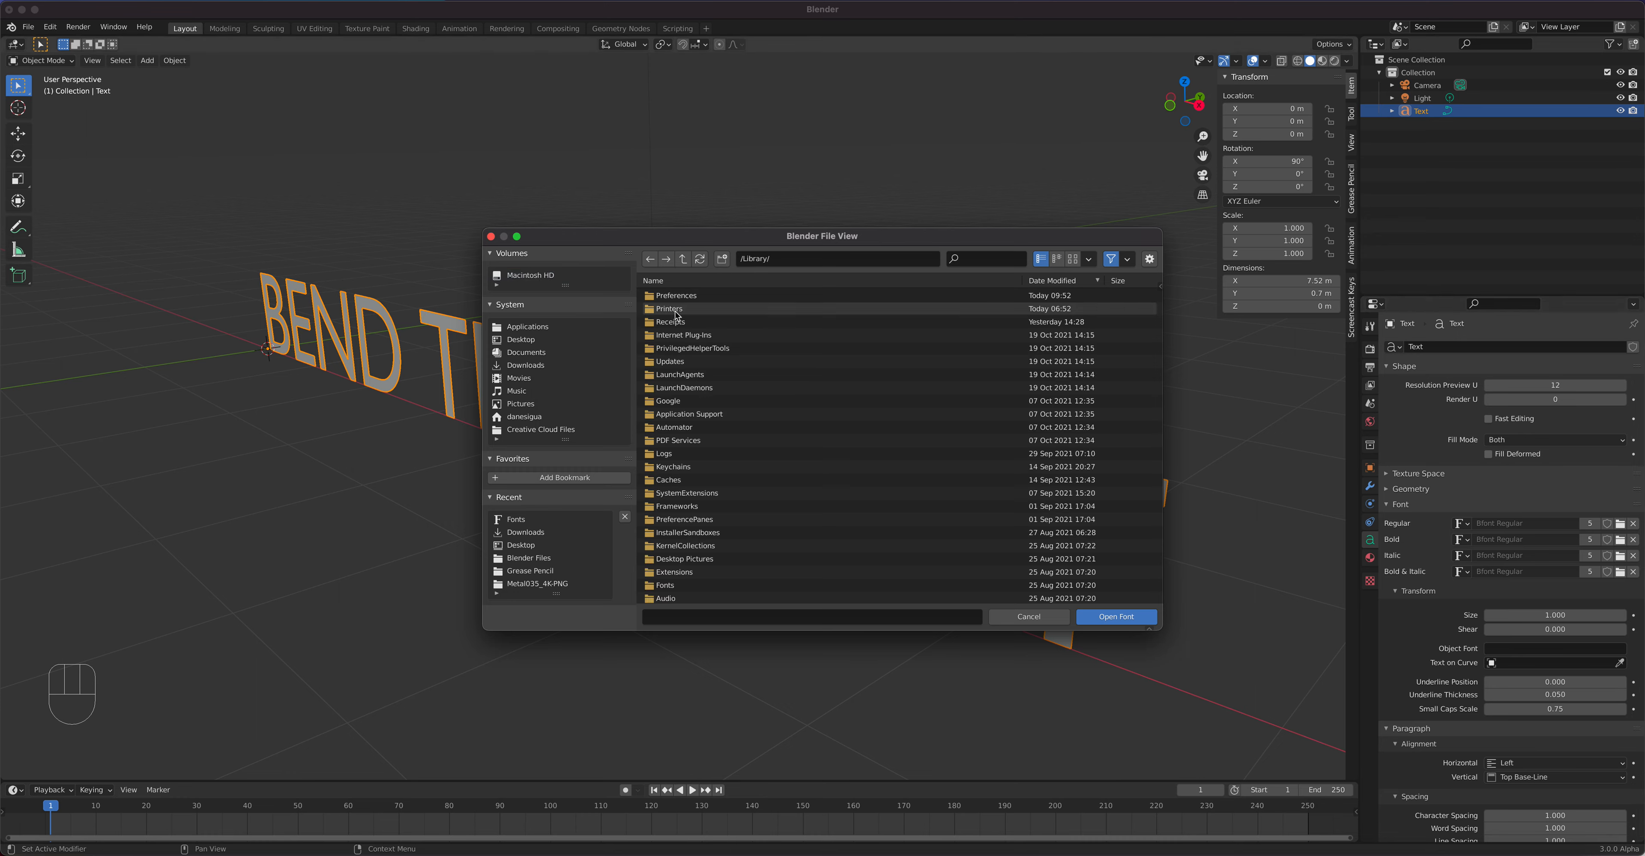
click(718, 590)
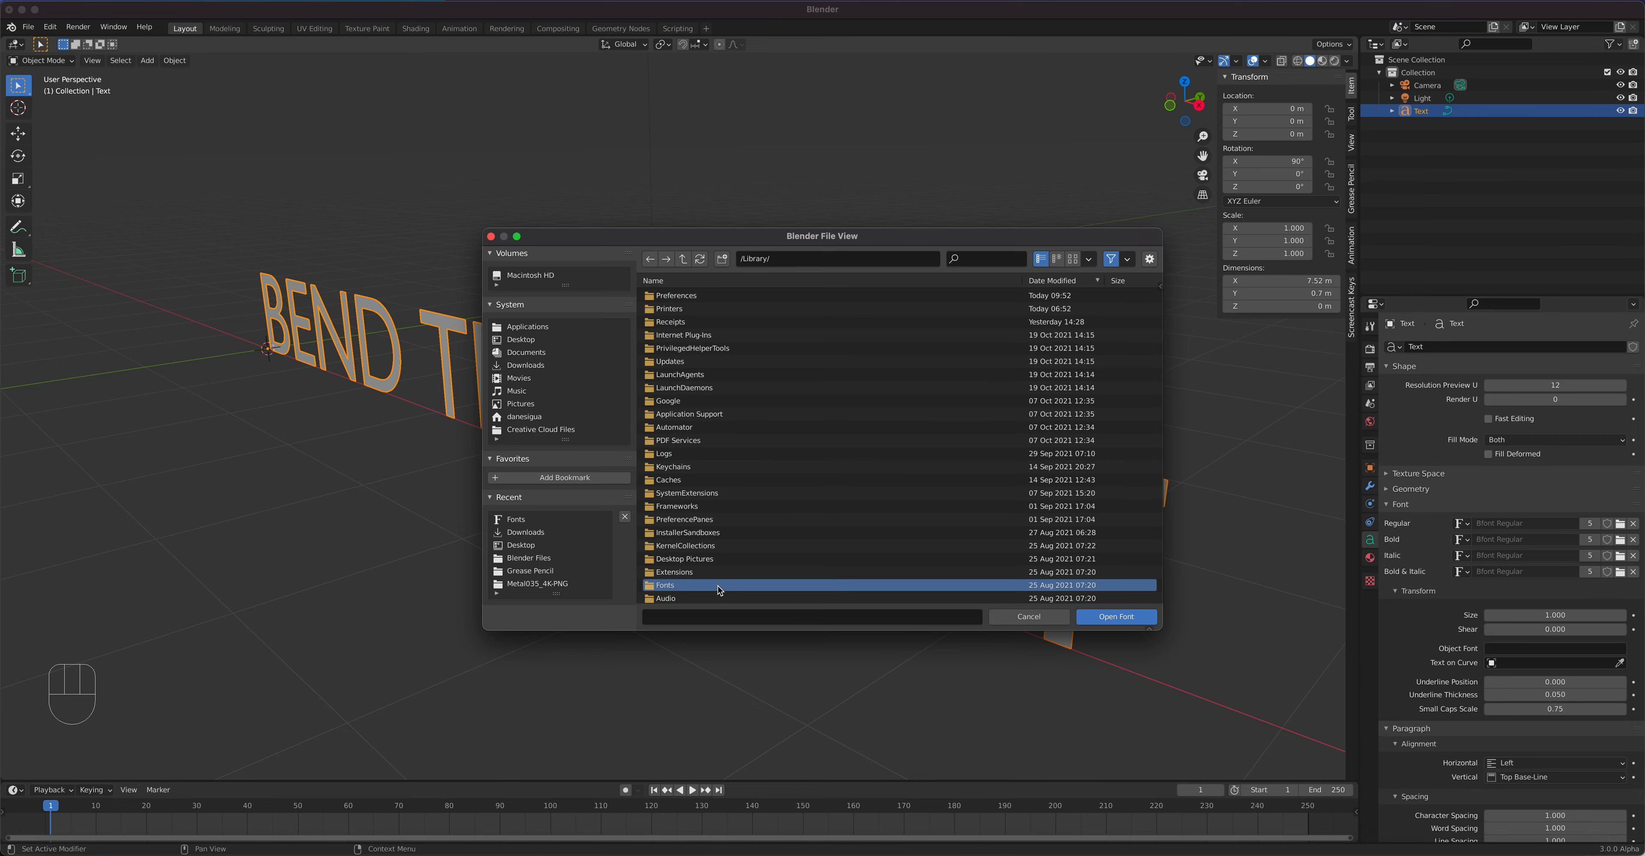
double_click(718, 590)
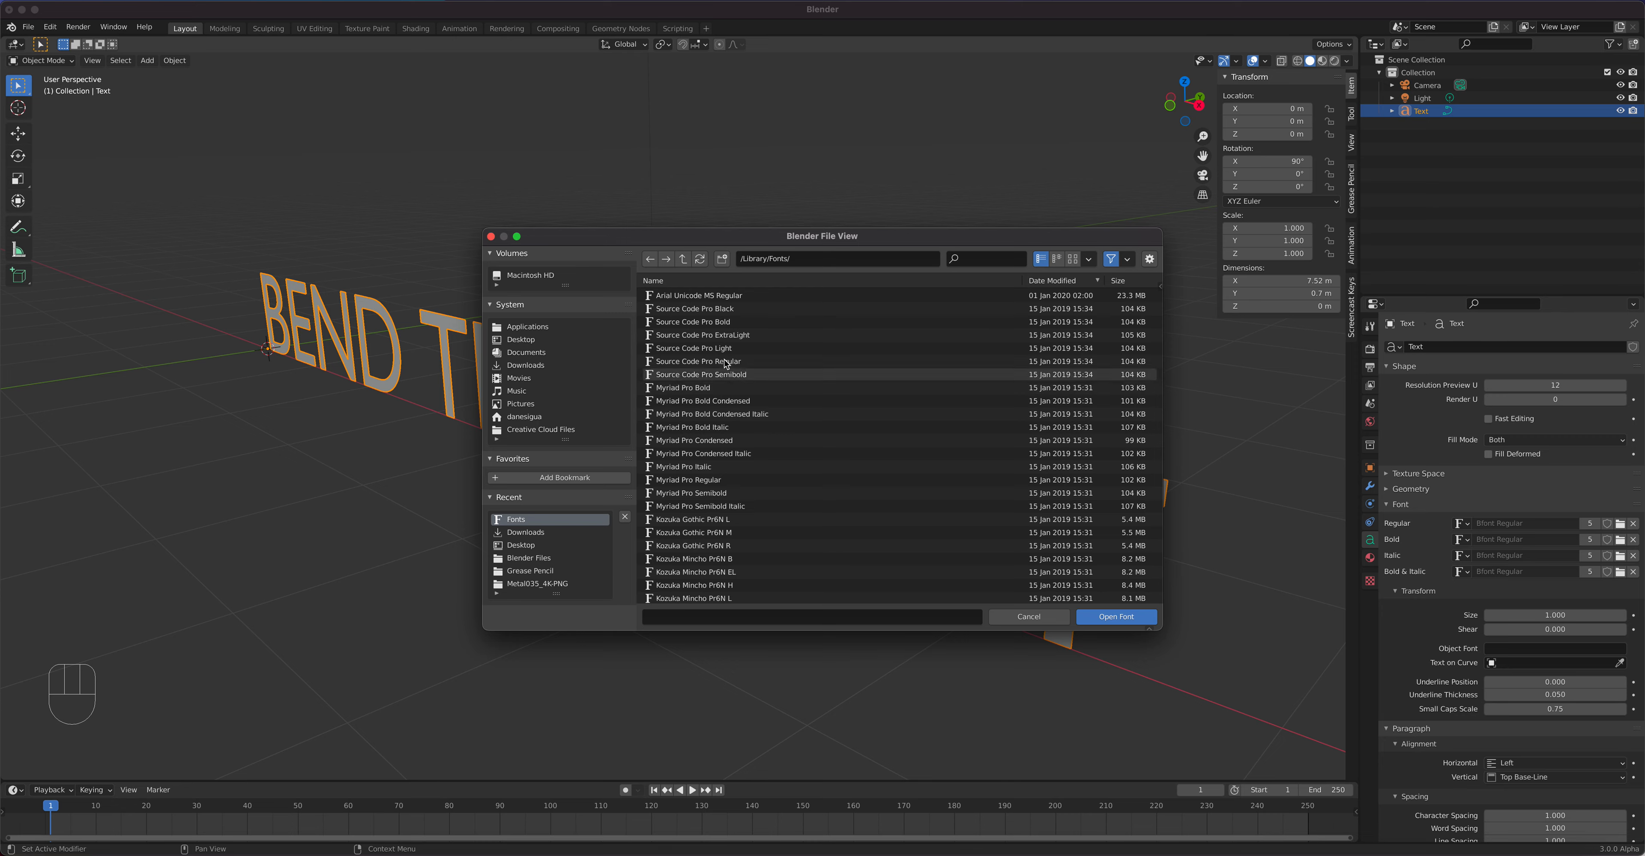
Step: Look through the font files available in the /Library/Fonts/ folder
click(705, 336)
click(687, 480)
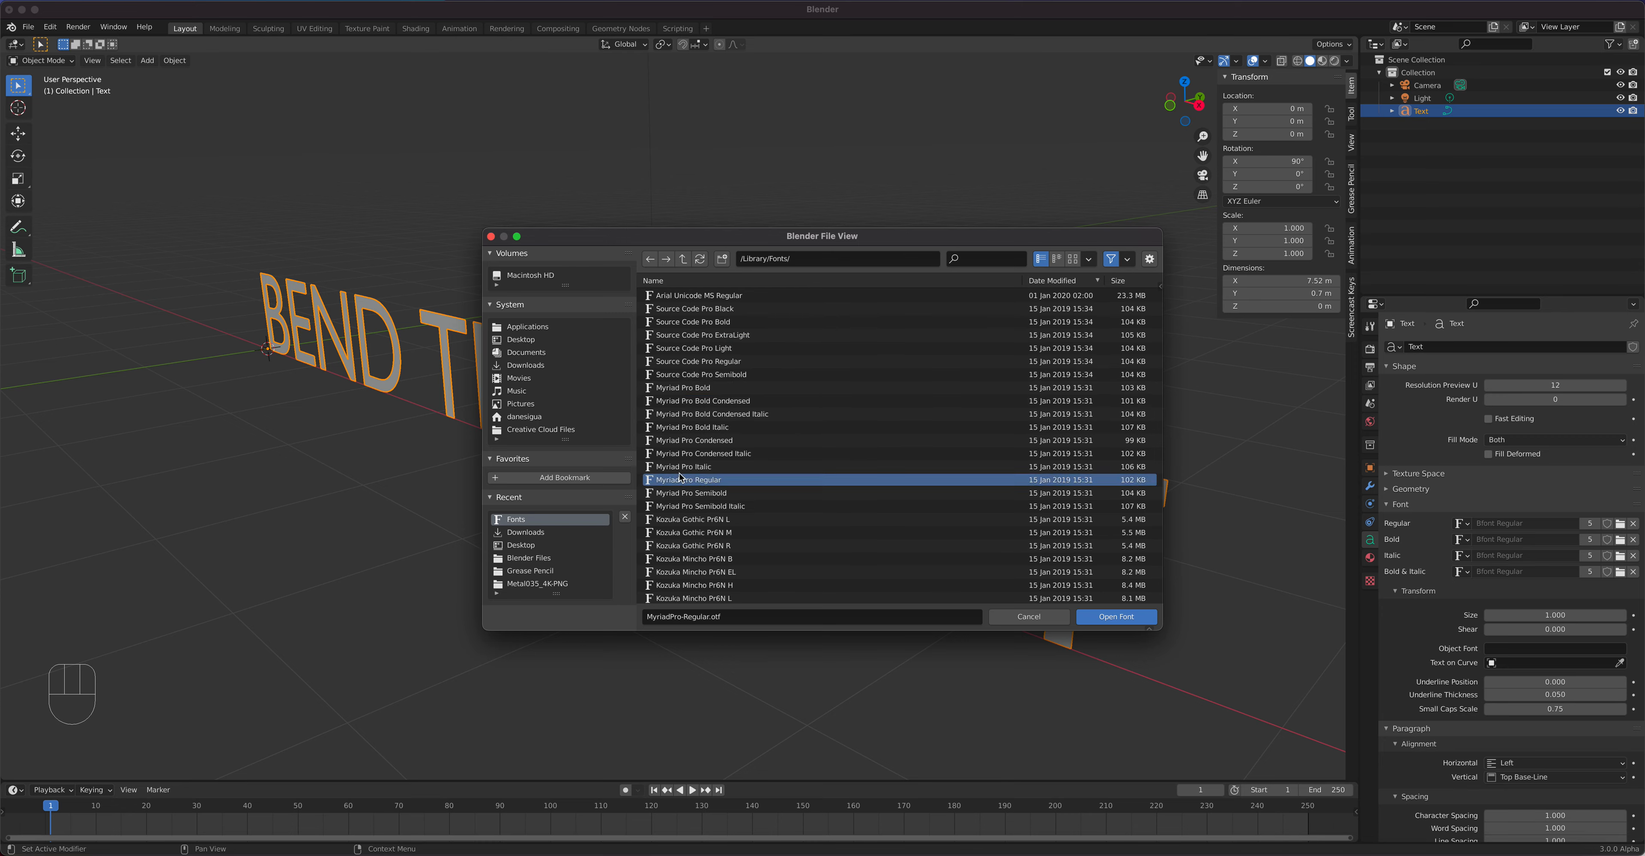
scroll(682, 522, down, 3)
scroll(682, 522, up, 3)
scroll(682, 522, down, 18)
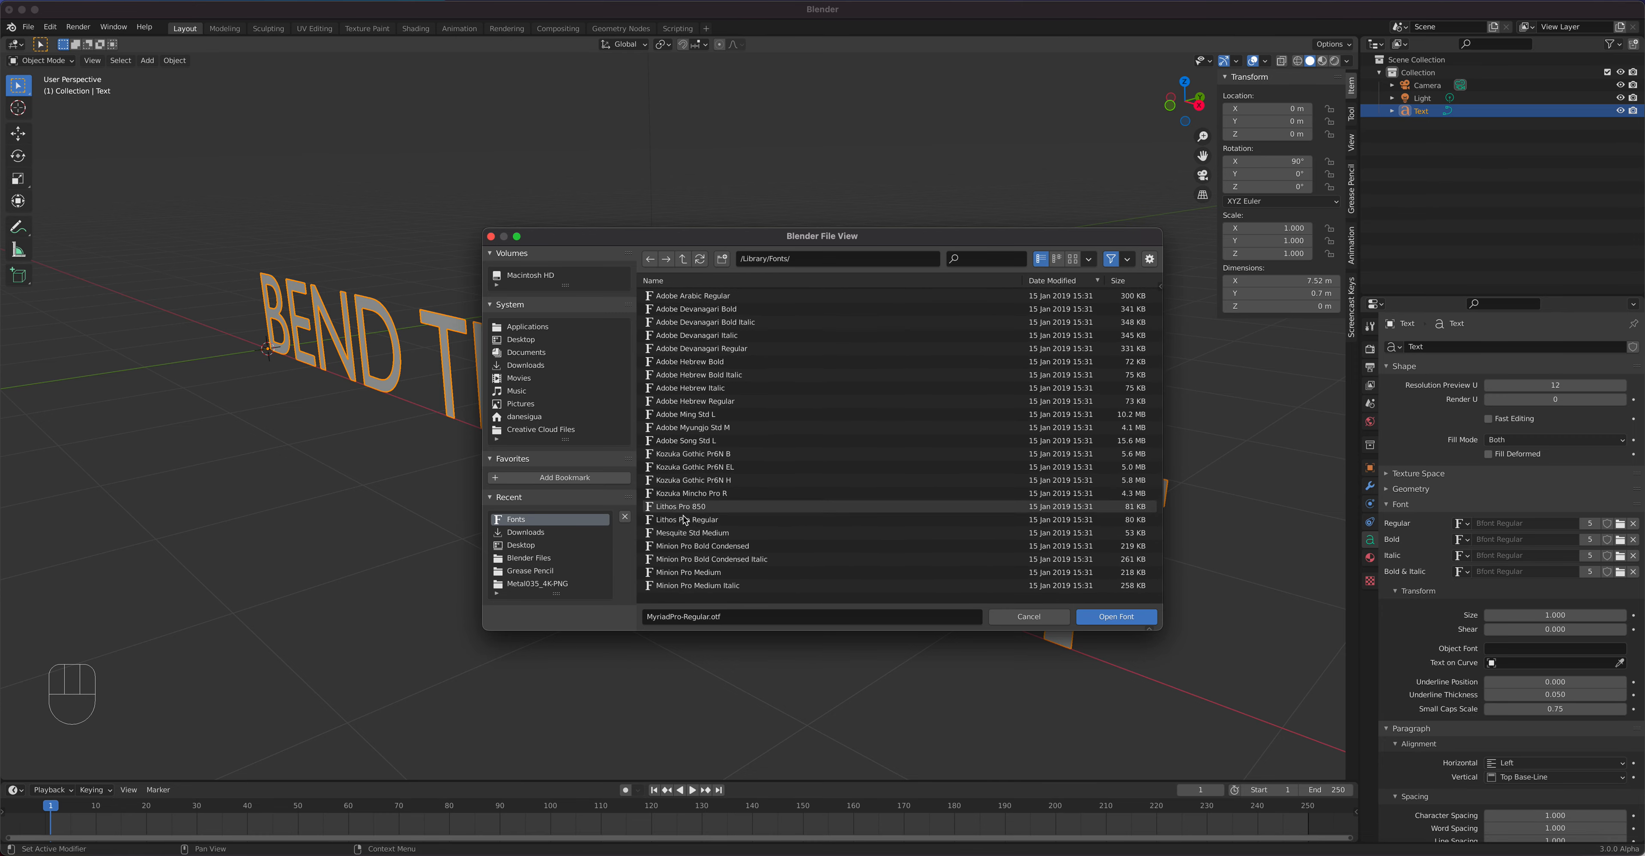
scroll(684, 520, down, 6)
scroll(685, 519, down, 5)
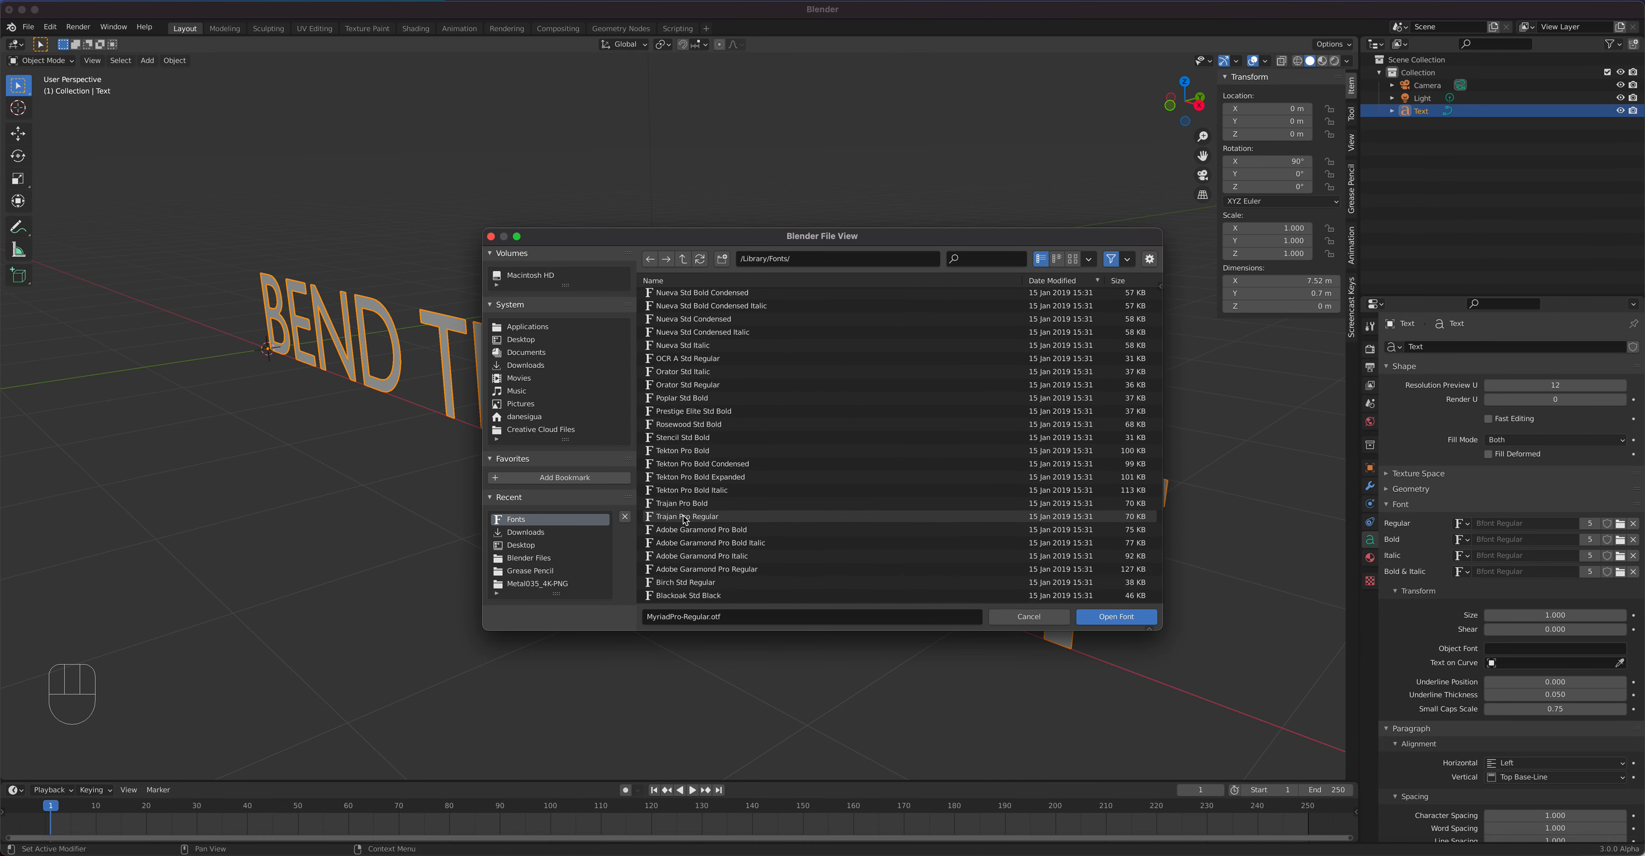
scroll(684, 520, down, 12)
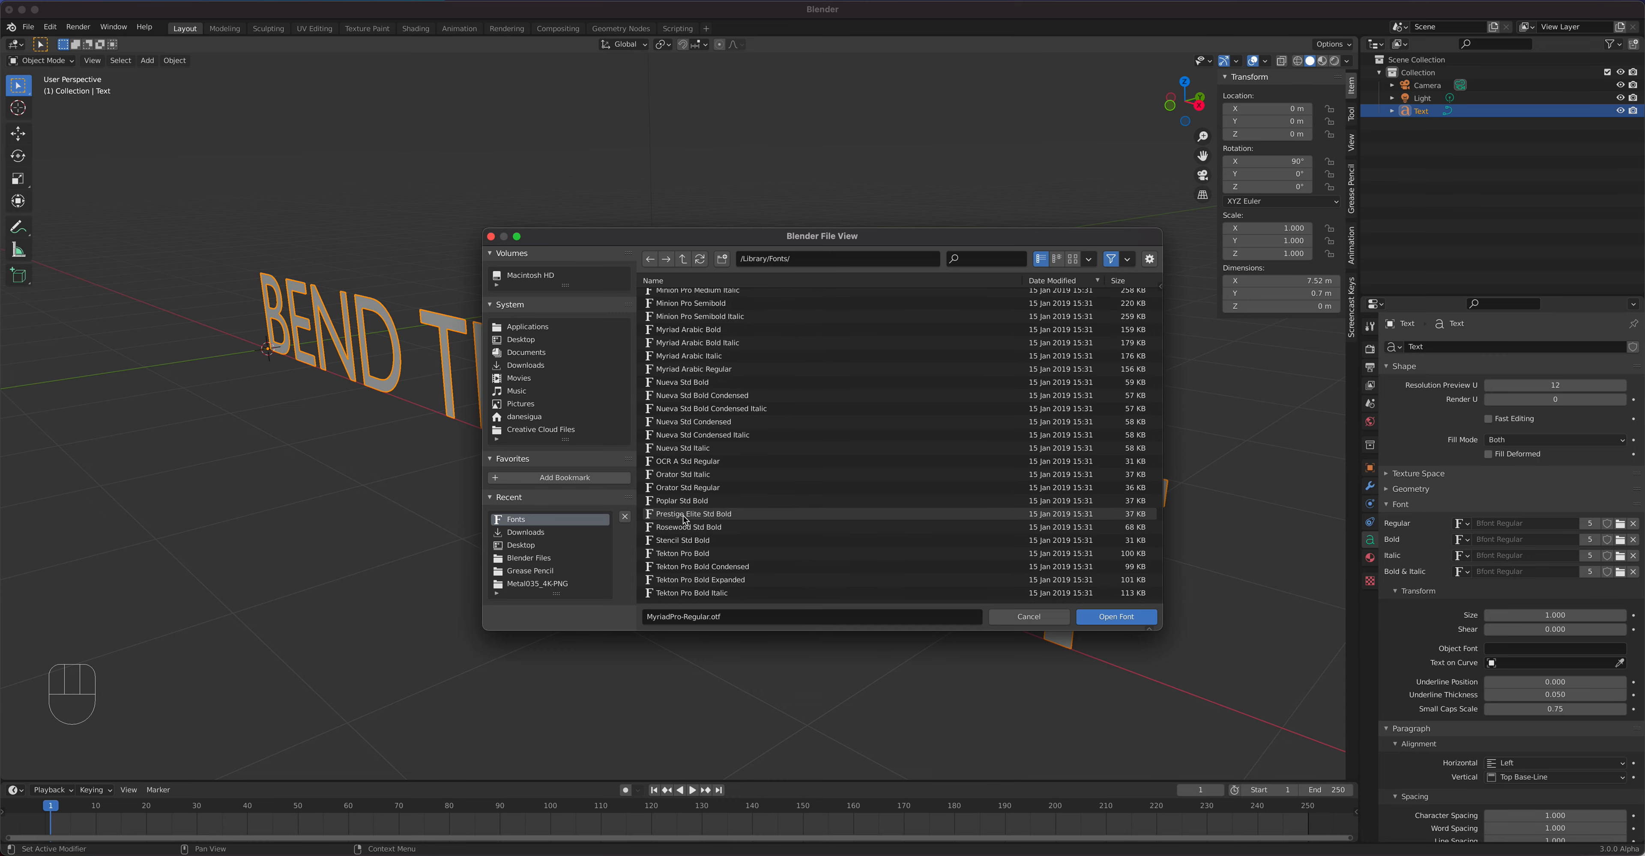
scroll(685, 520, up, 10)
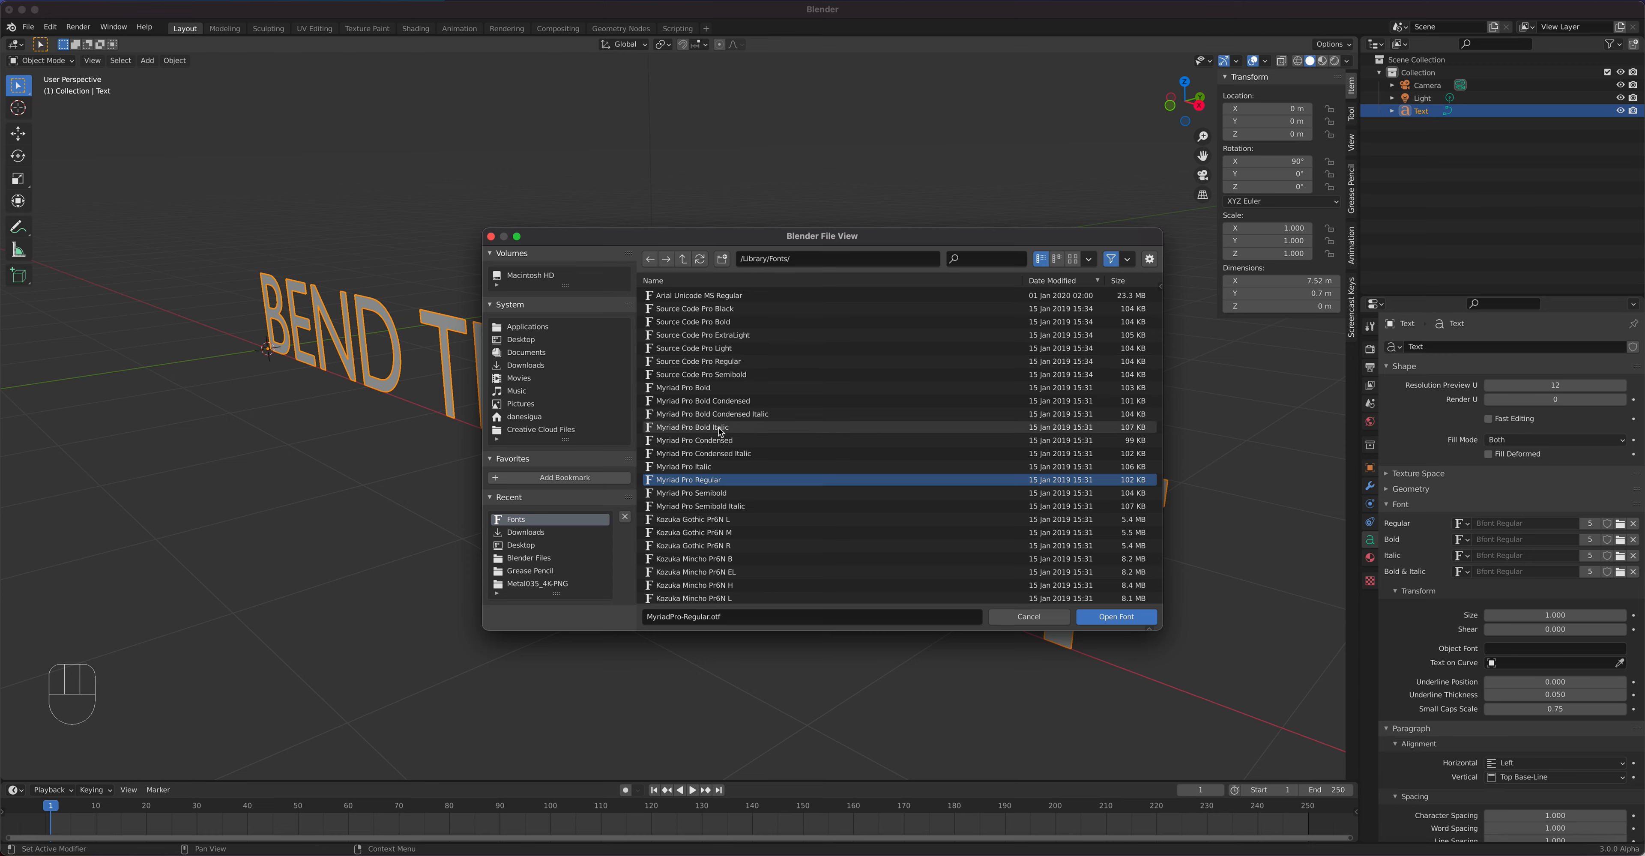
scroll(707, 480, down, 10)
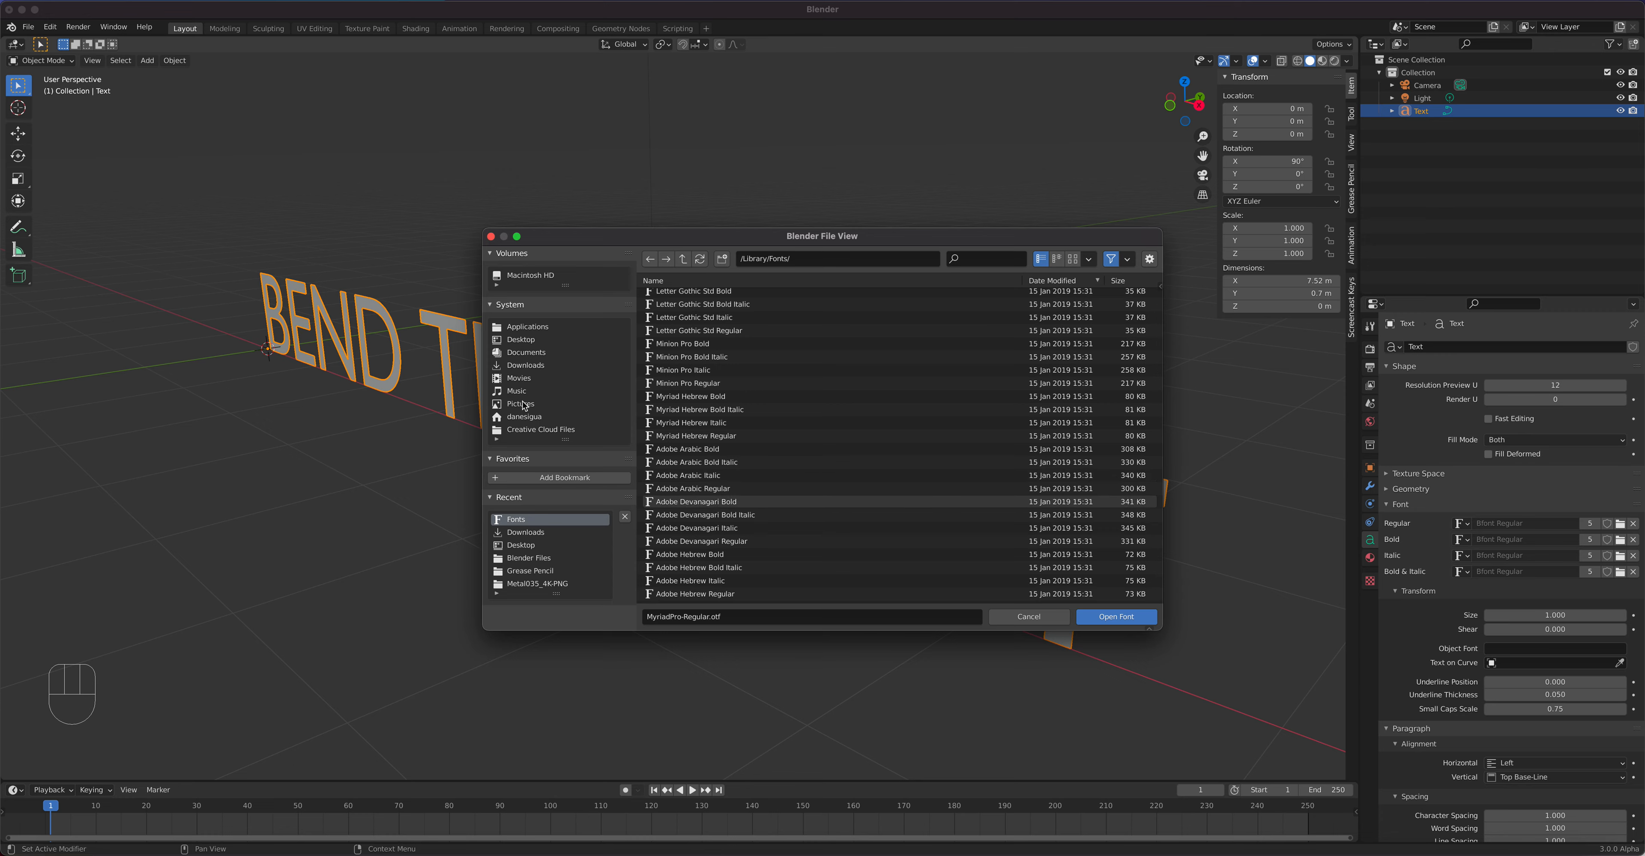
scroll(697, 511, up, 2)
scroll(699, 508, down, 10)
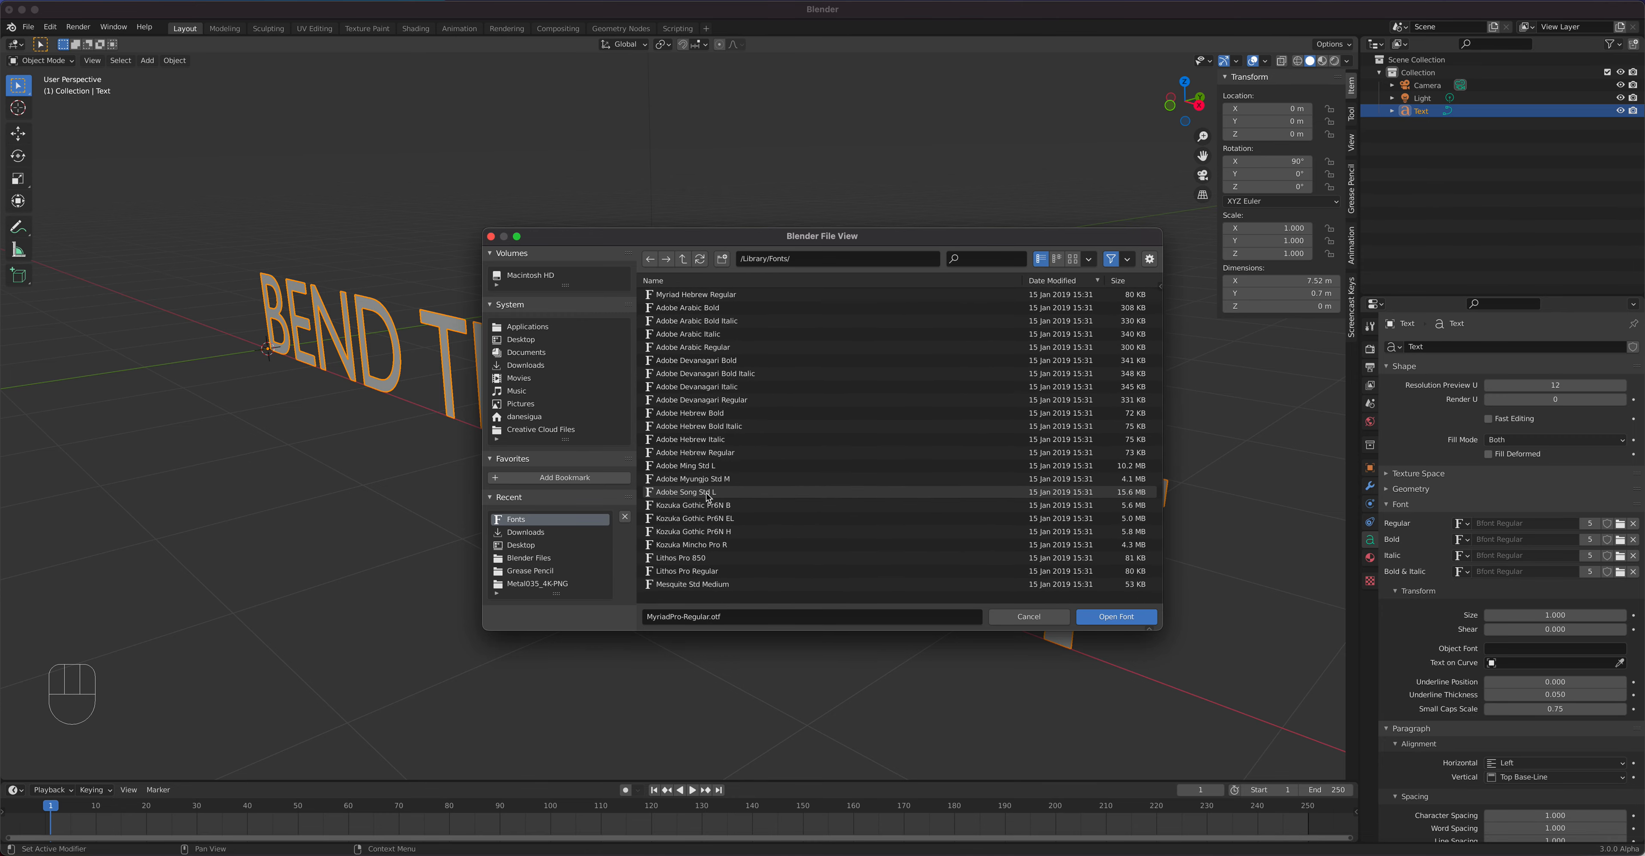
scroll(708, 498, down, 8)
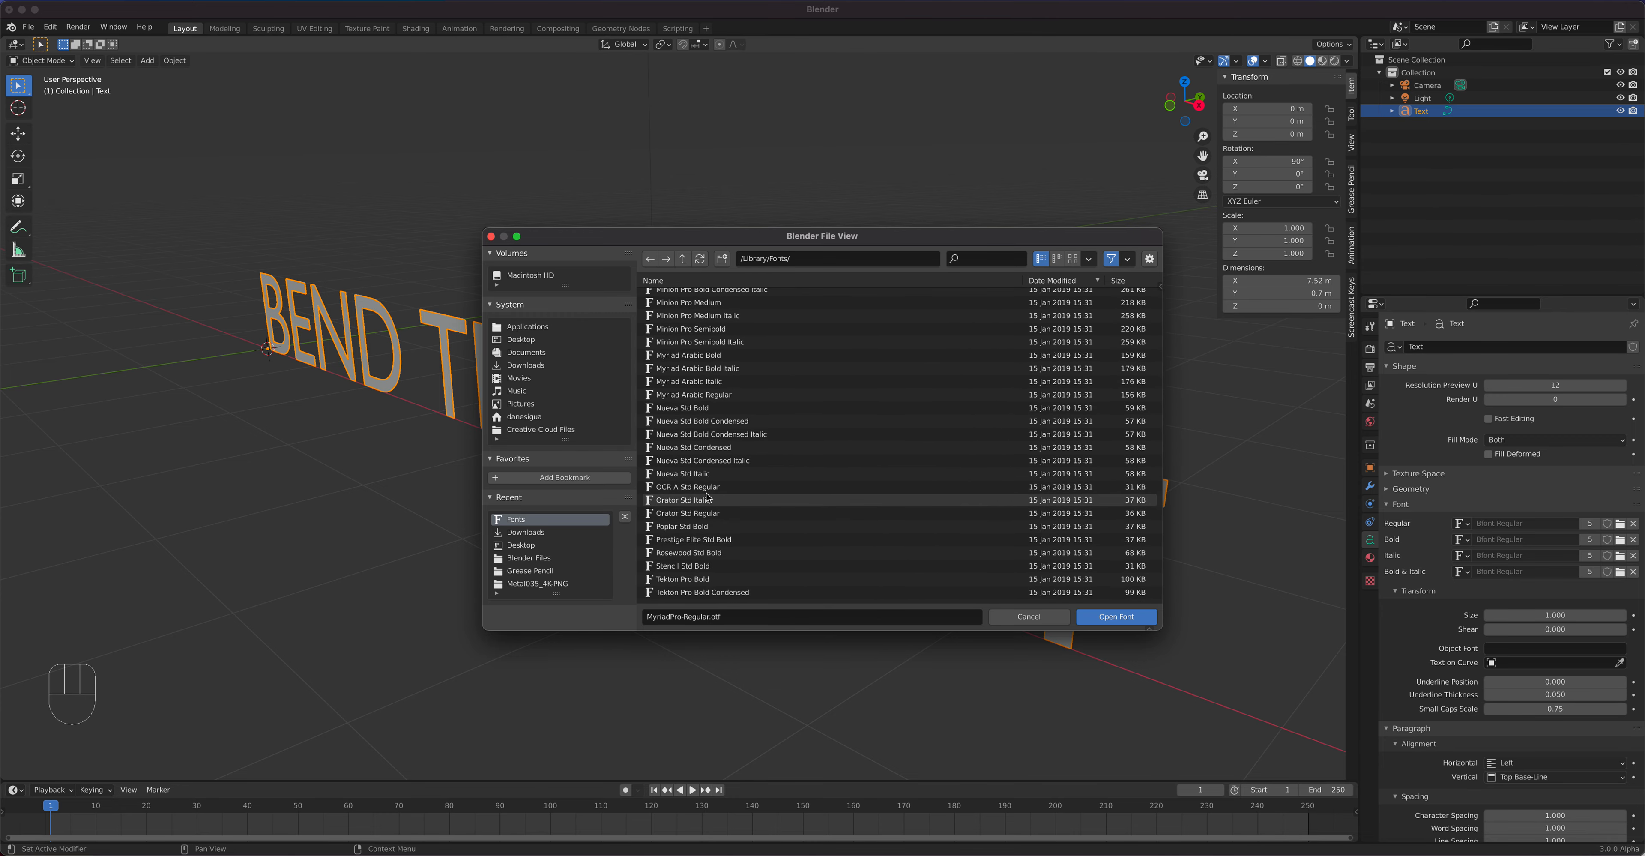
scroll(708, 498, up, 9)
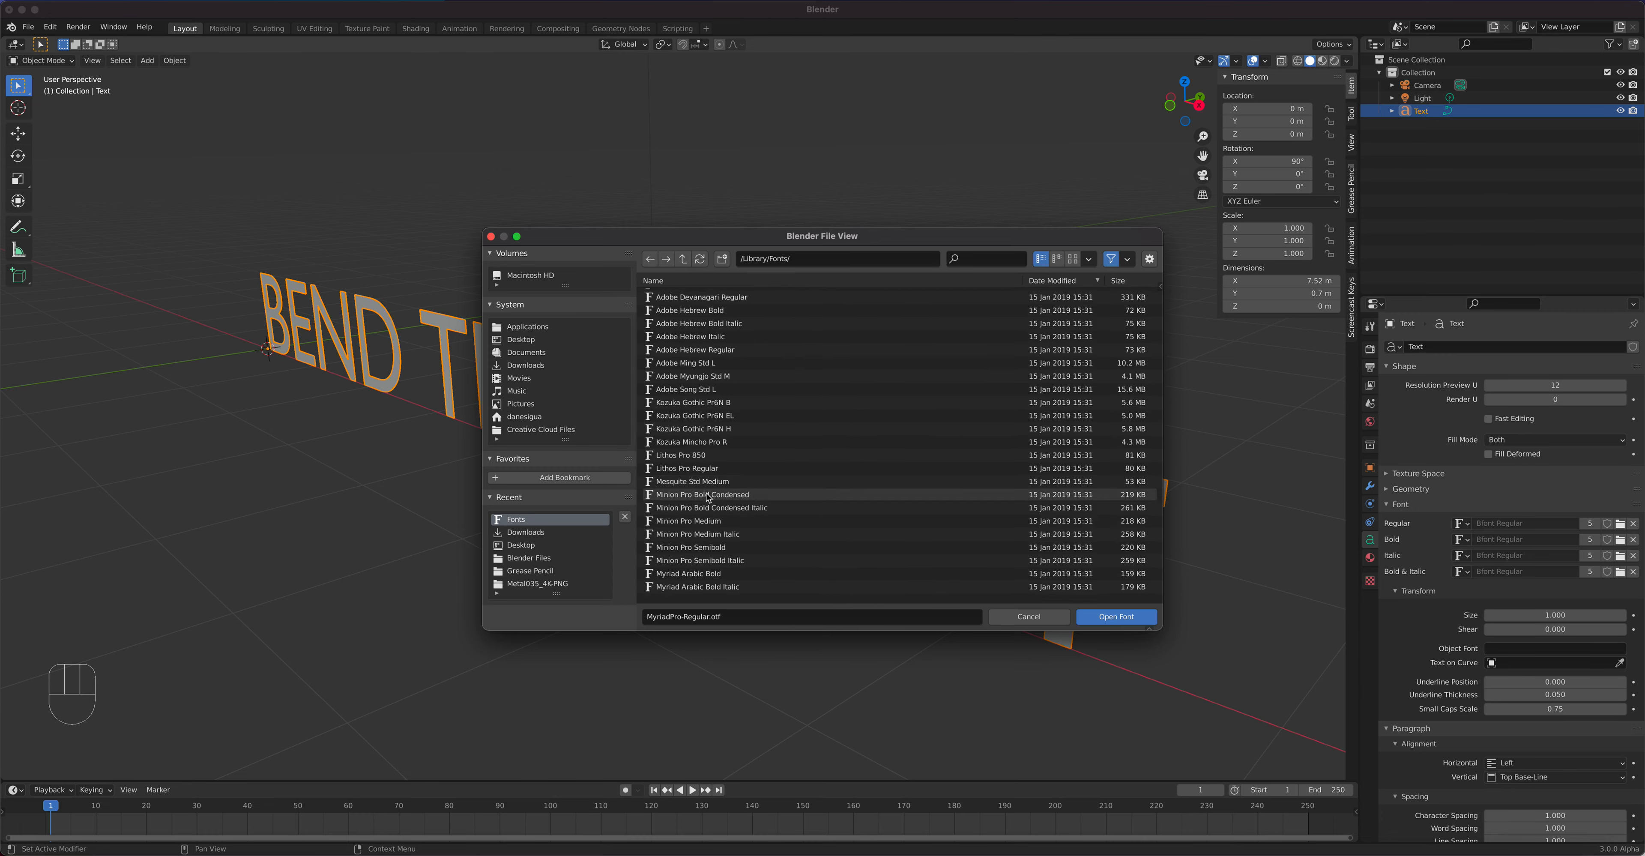
scroll(722, 433, up, 12)
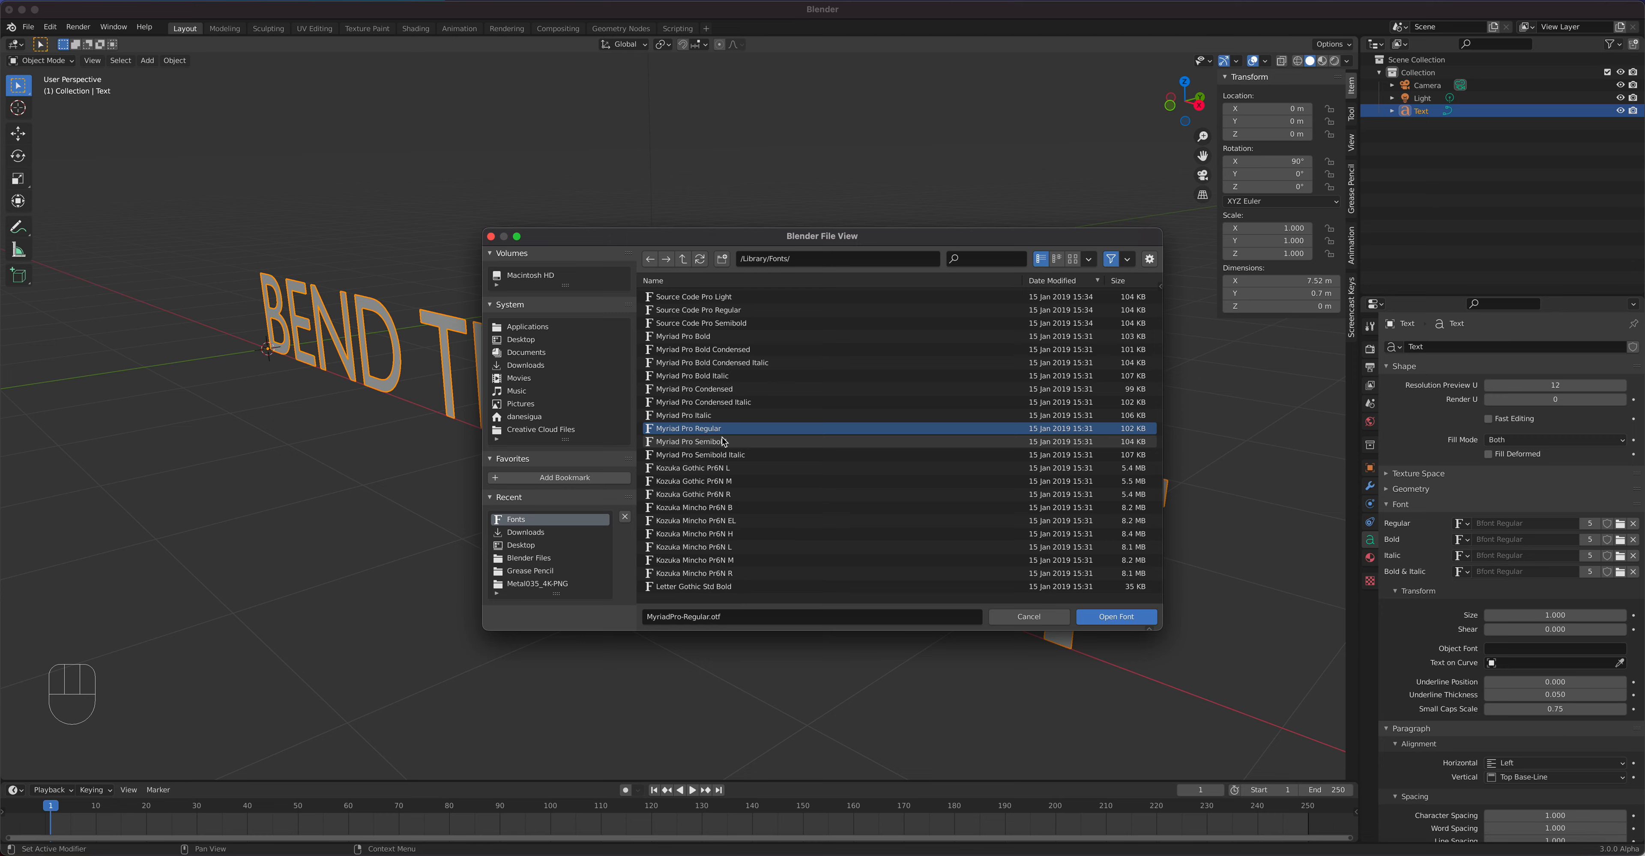
scroll(723, 442, up, 2)
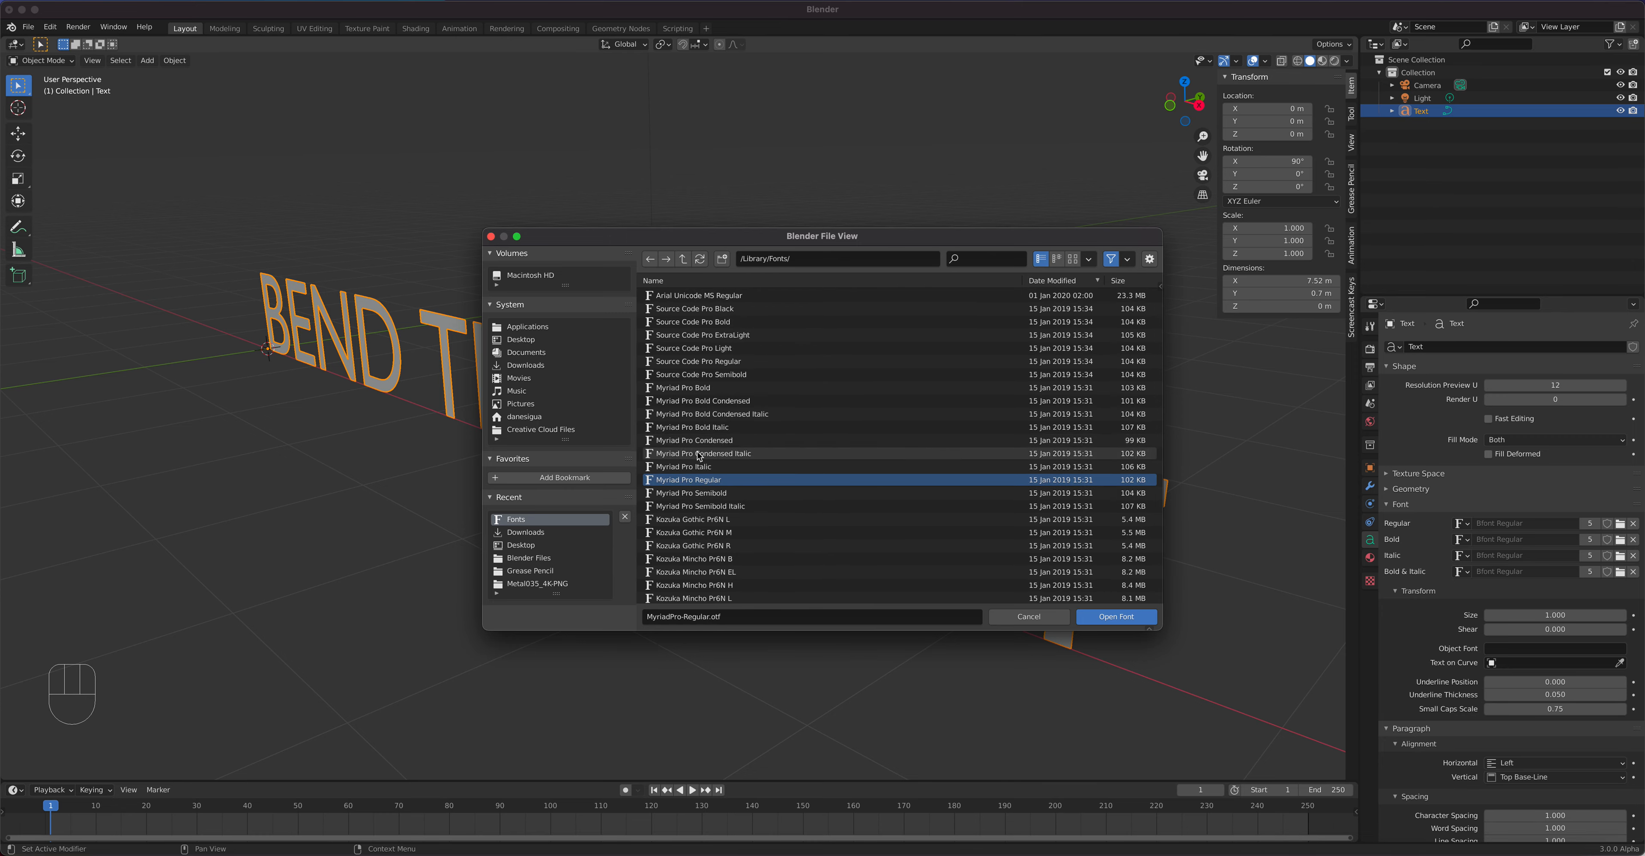
Step: Load Letter Gothic Std Bold Italic as the text object's Regular font
scroll(720, 470, down, 8)
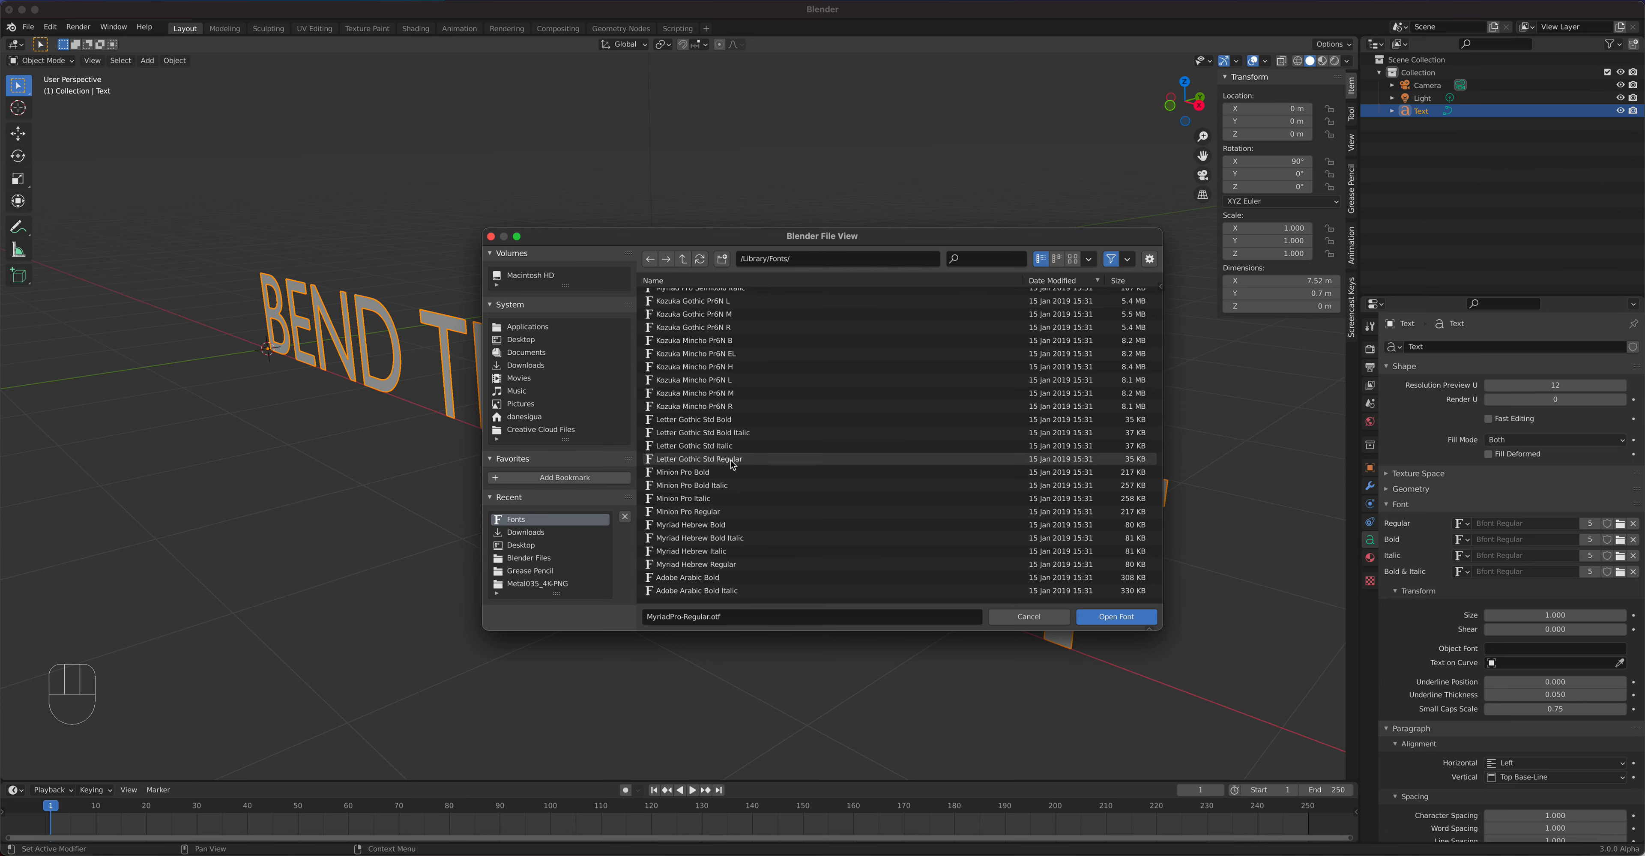
click(733, 434)
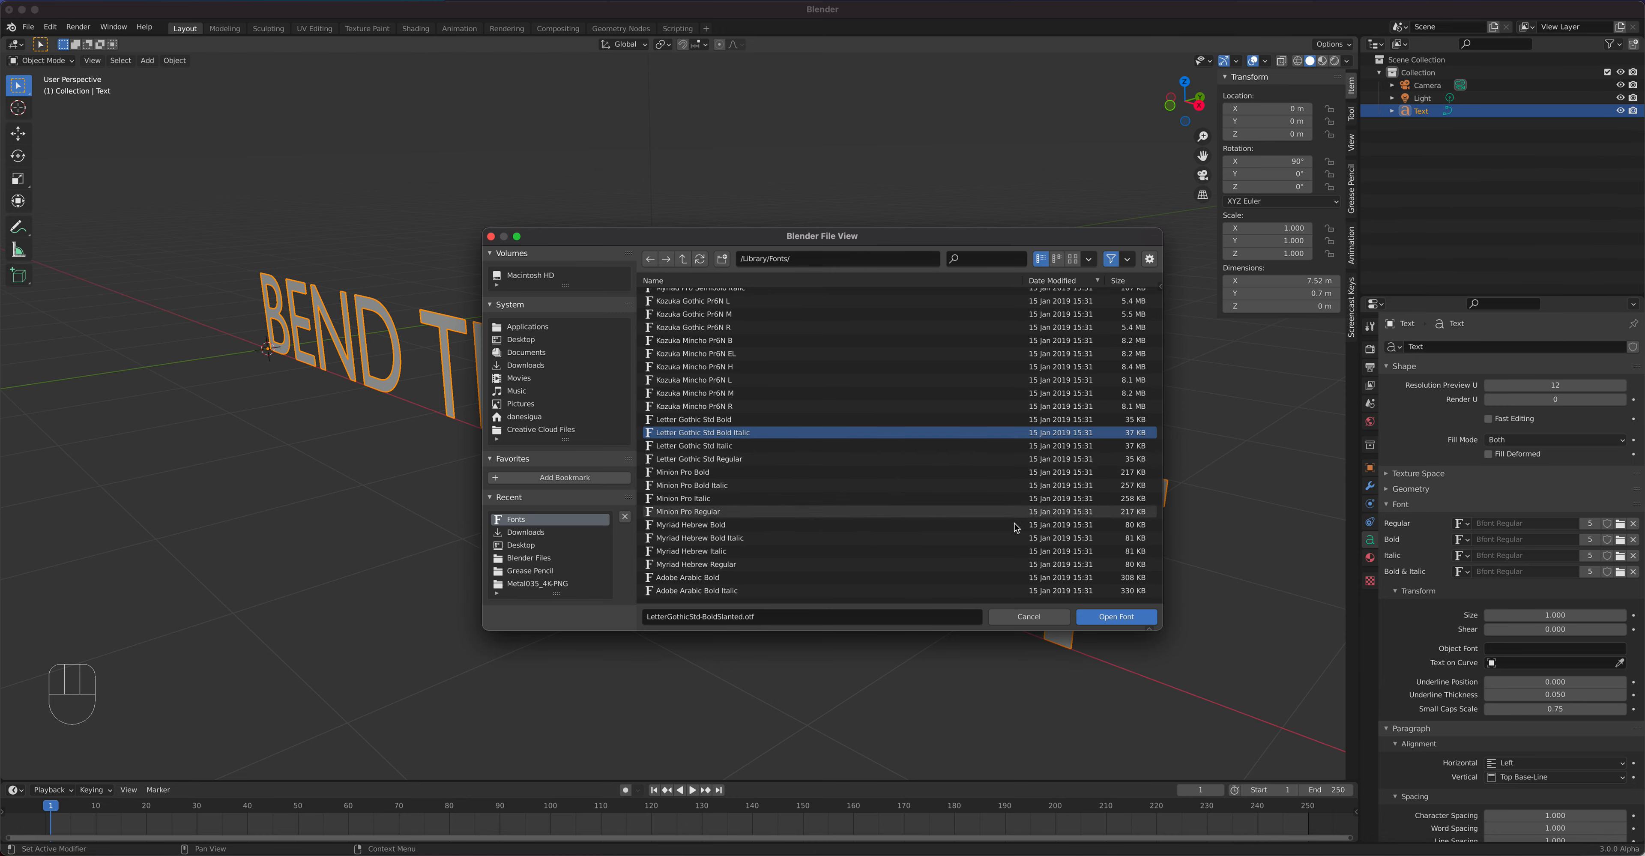
click(1116, 617)
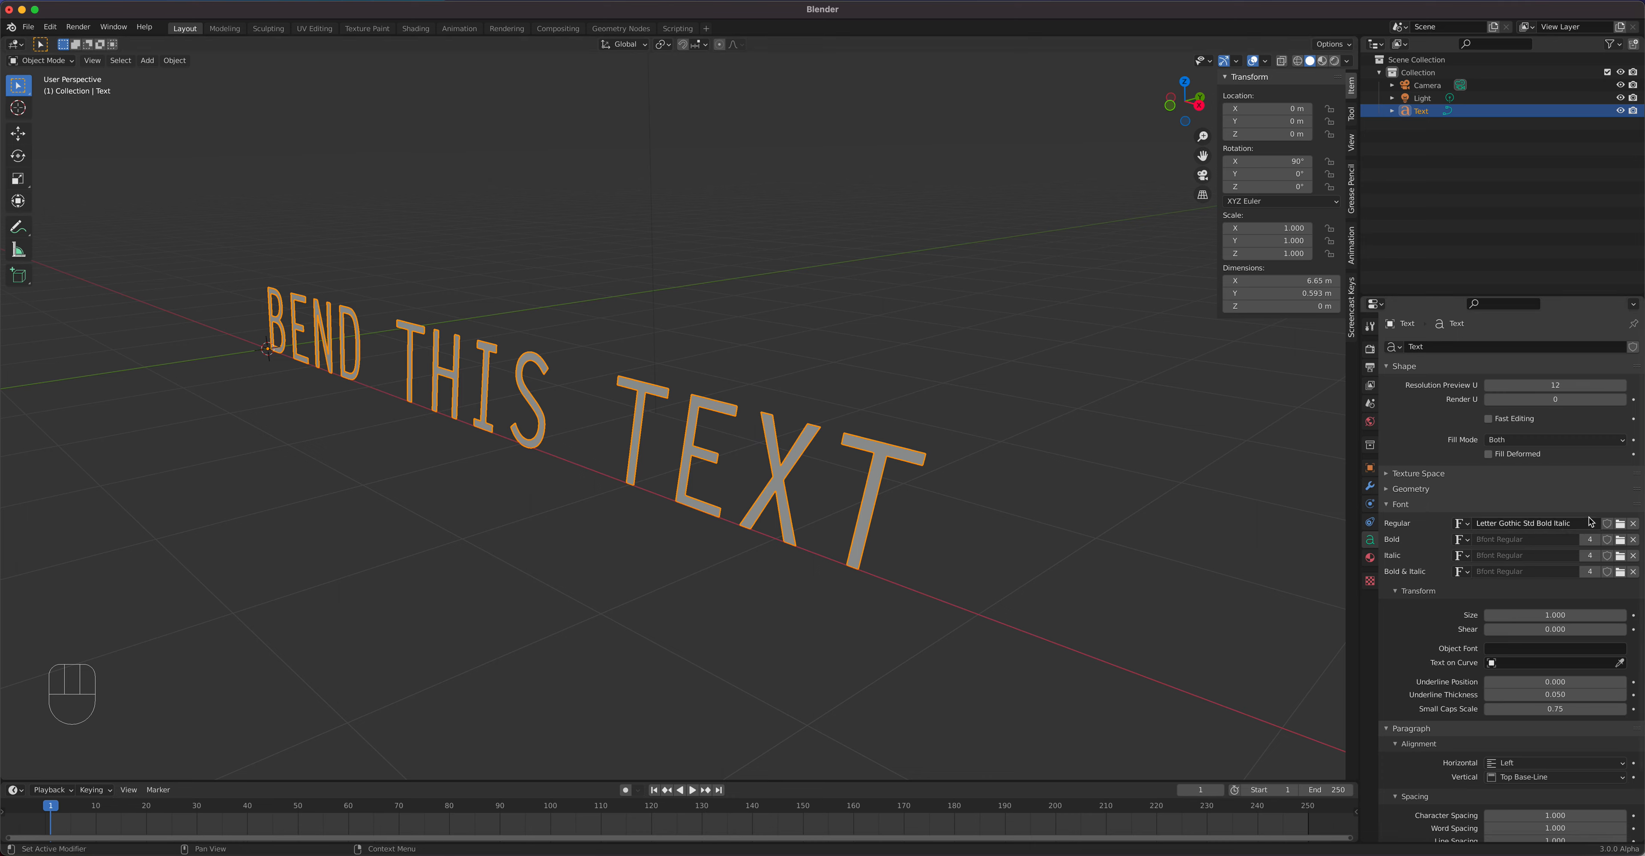
Step: Load Adobe Garamond Pro Bold from the /Library/Fonts/ folder as the text object's Regular font
click(1620, 523)
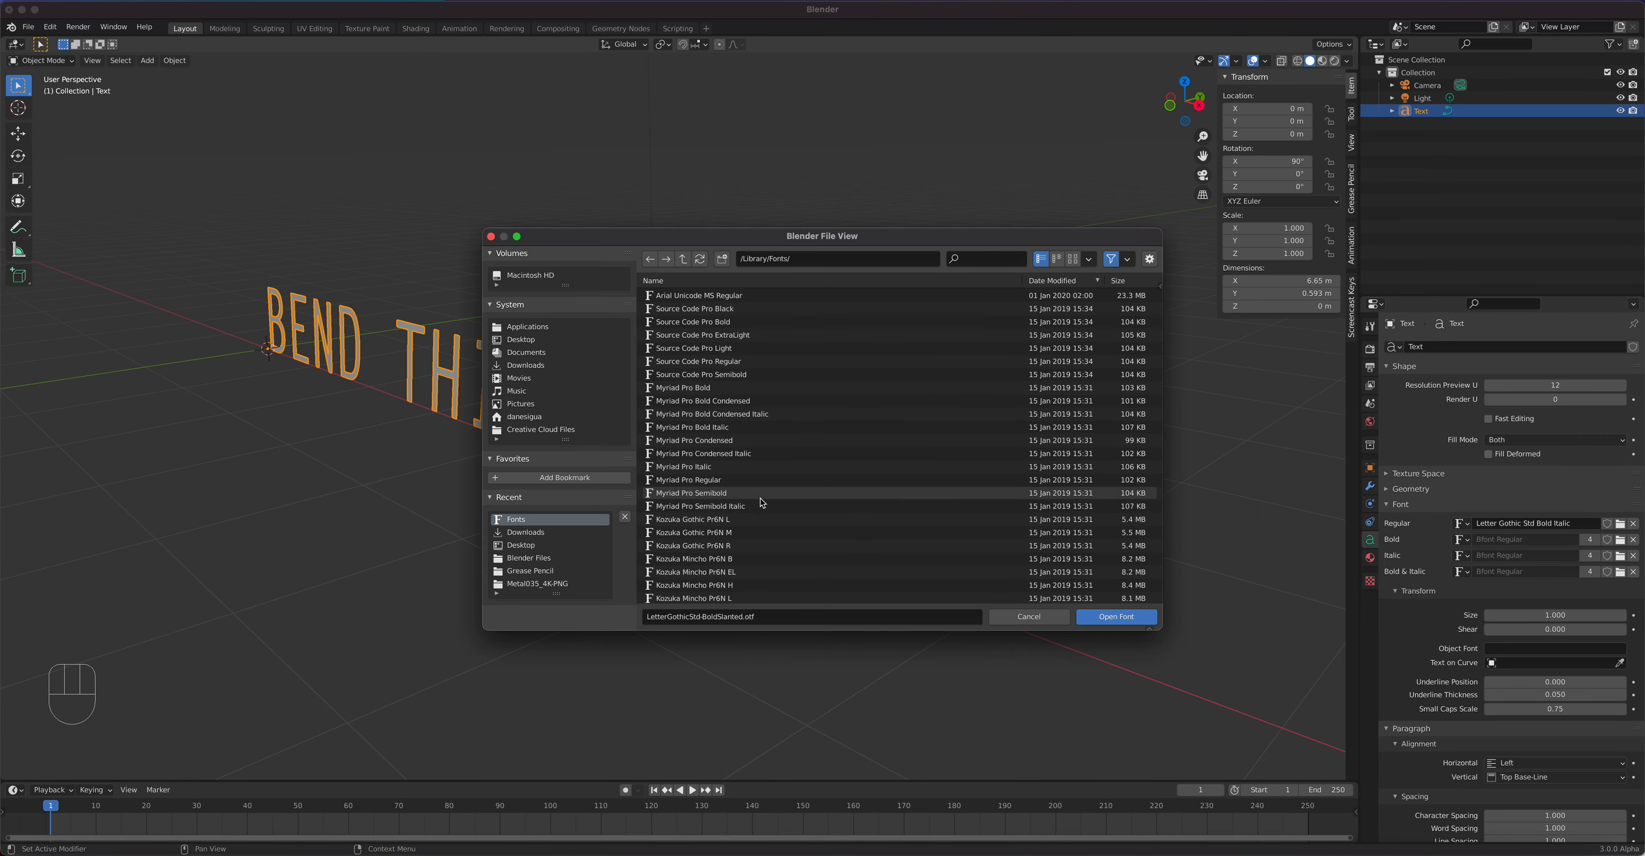
scroll(762, 503, down, 6)
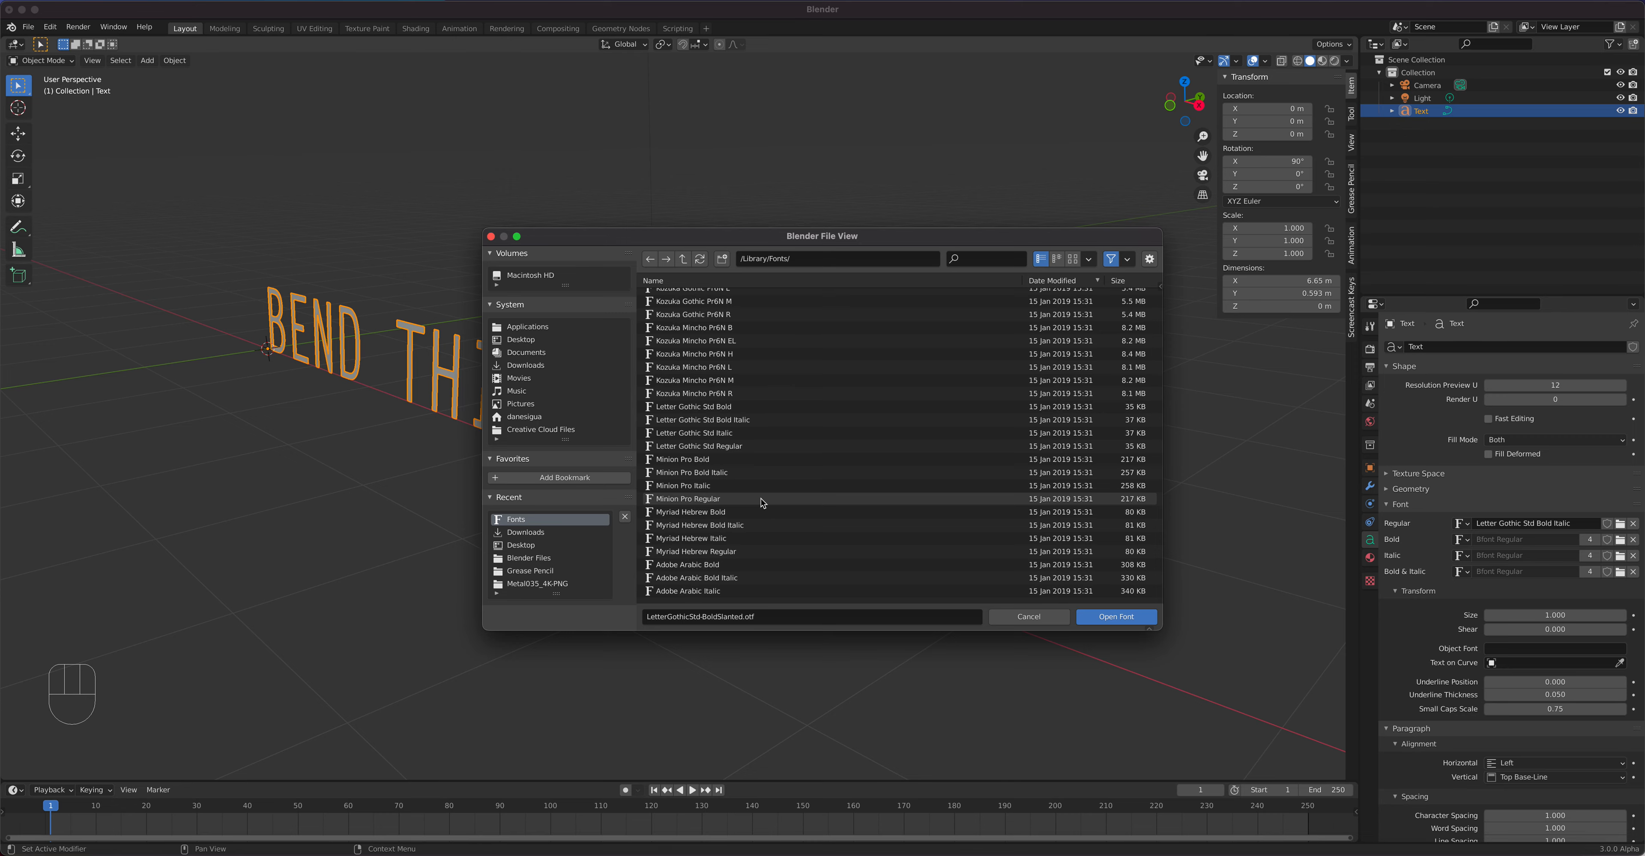
scroll(762, 503, down, 8)
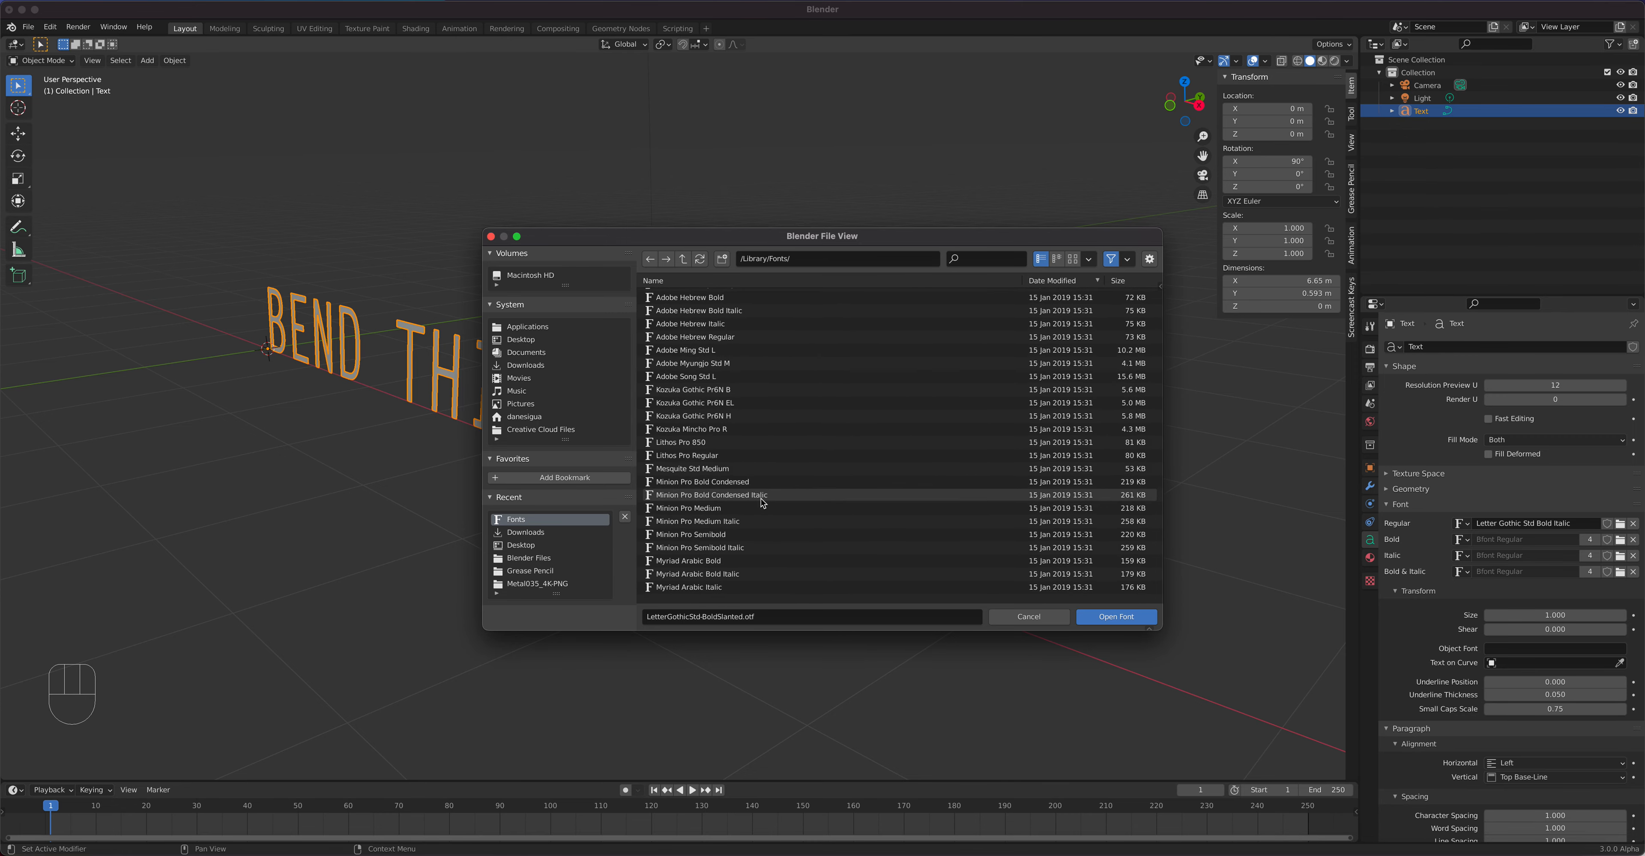
scroll(762, 503, down, 8)
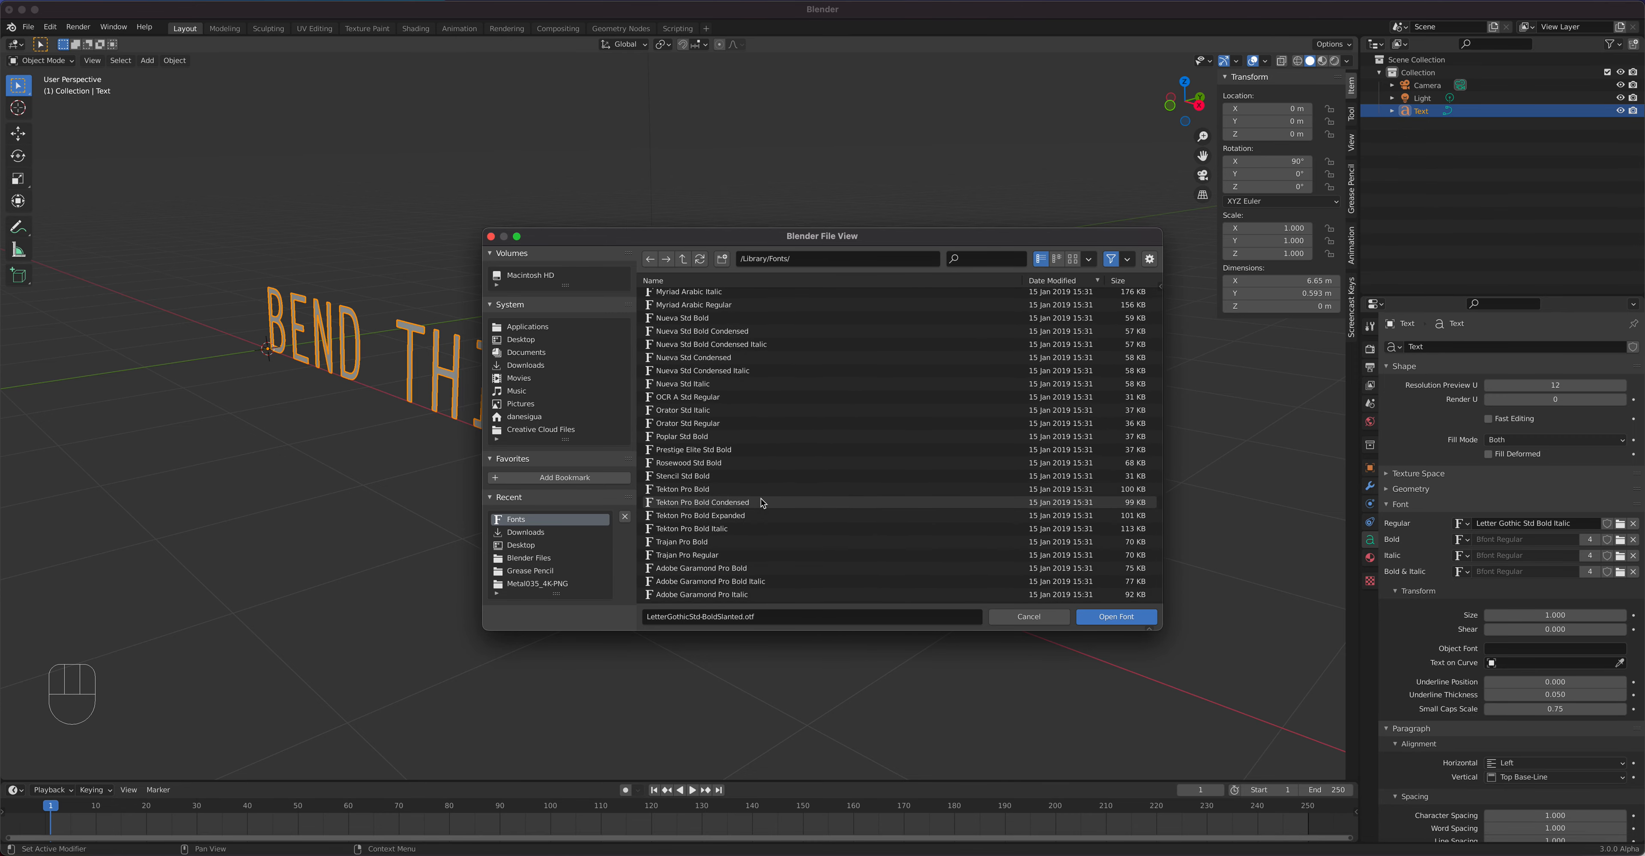
scroll(762, 503, down, 2)
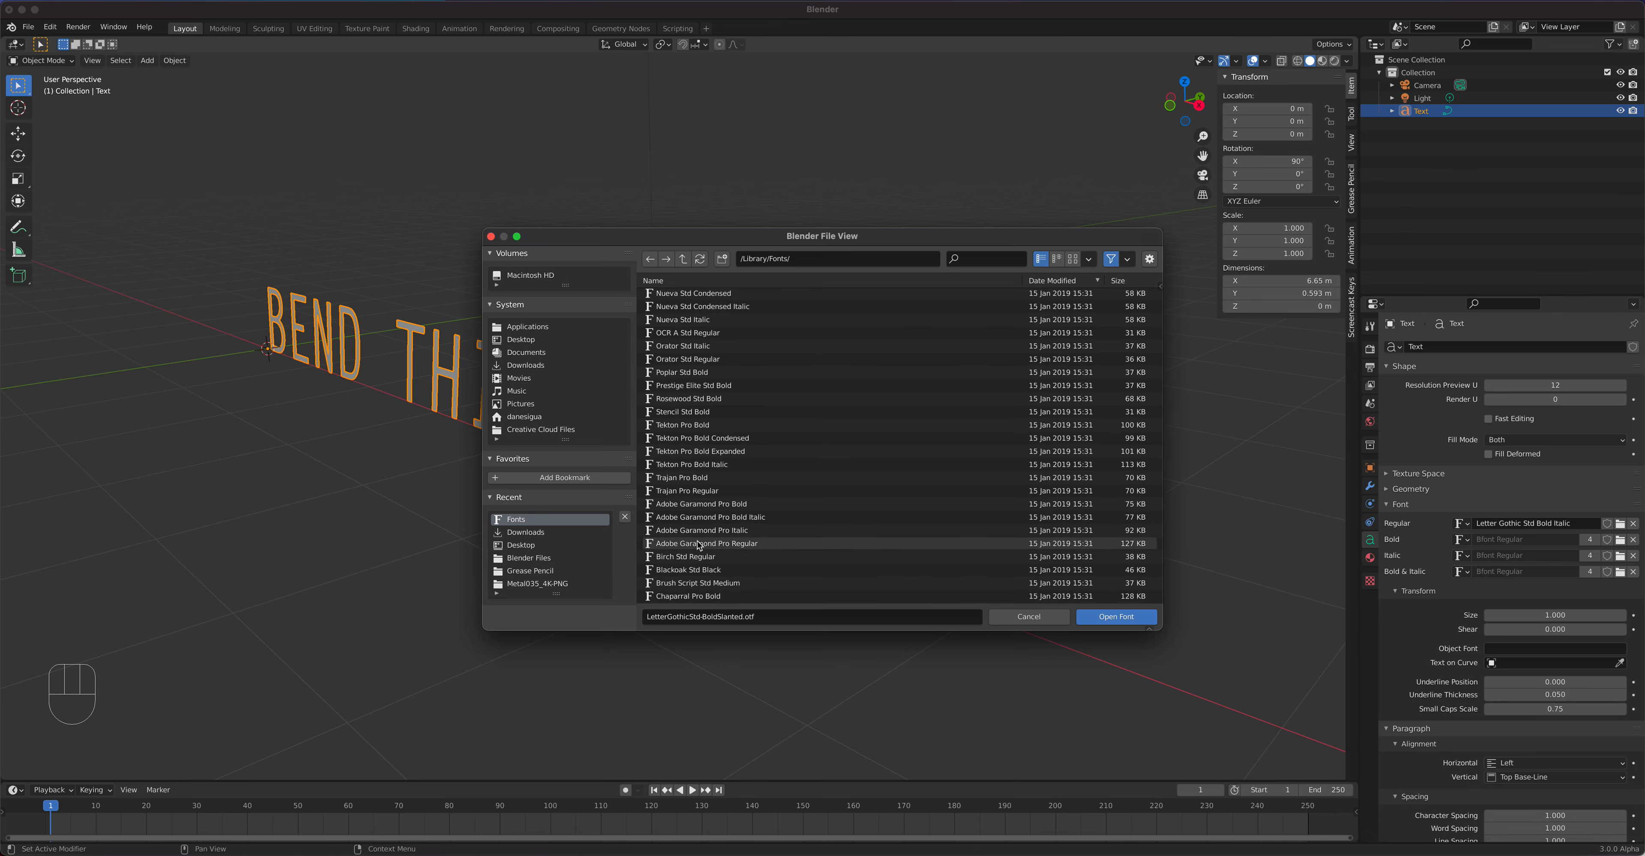
click(700, 504)
click(1114, 617)
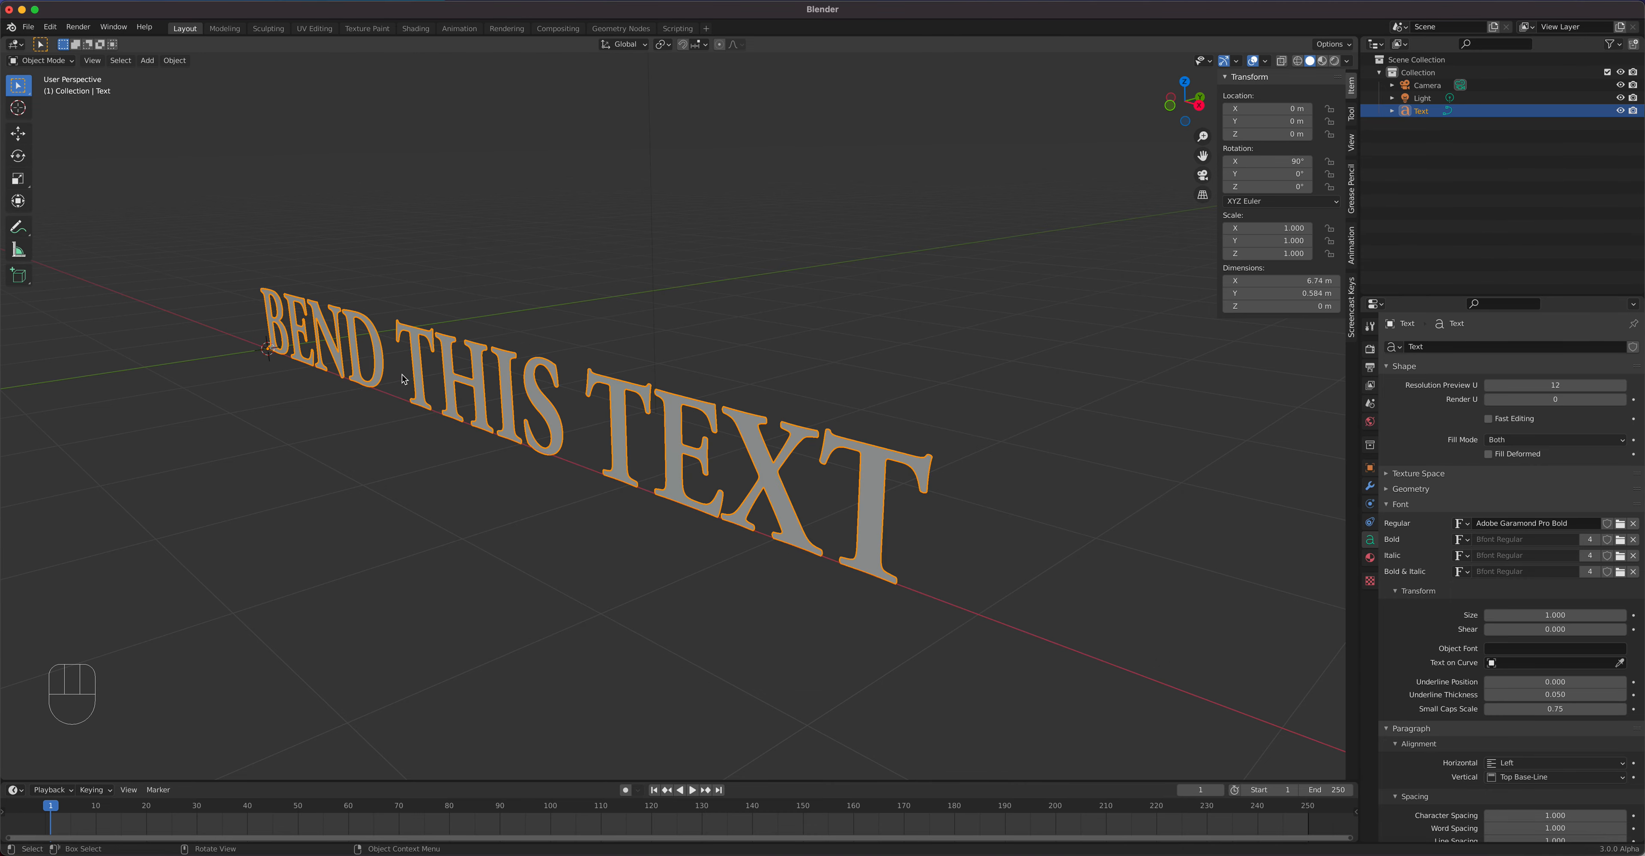
mouse_move(592, 483)
middle_down()
mouse_move(618, 466)
mouse_move(600, 466)
middle_up()
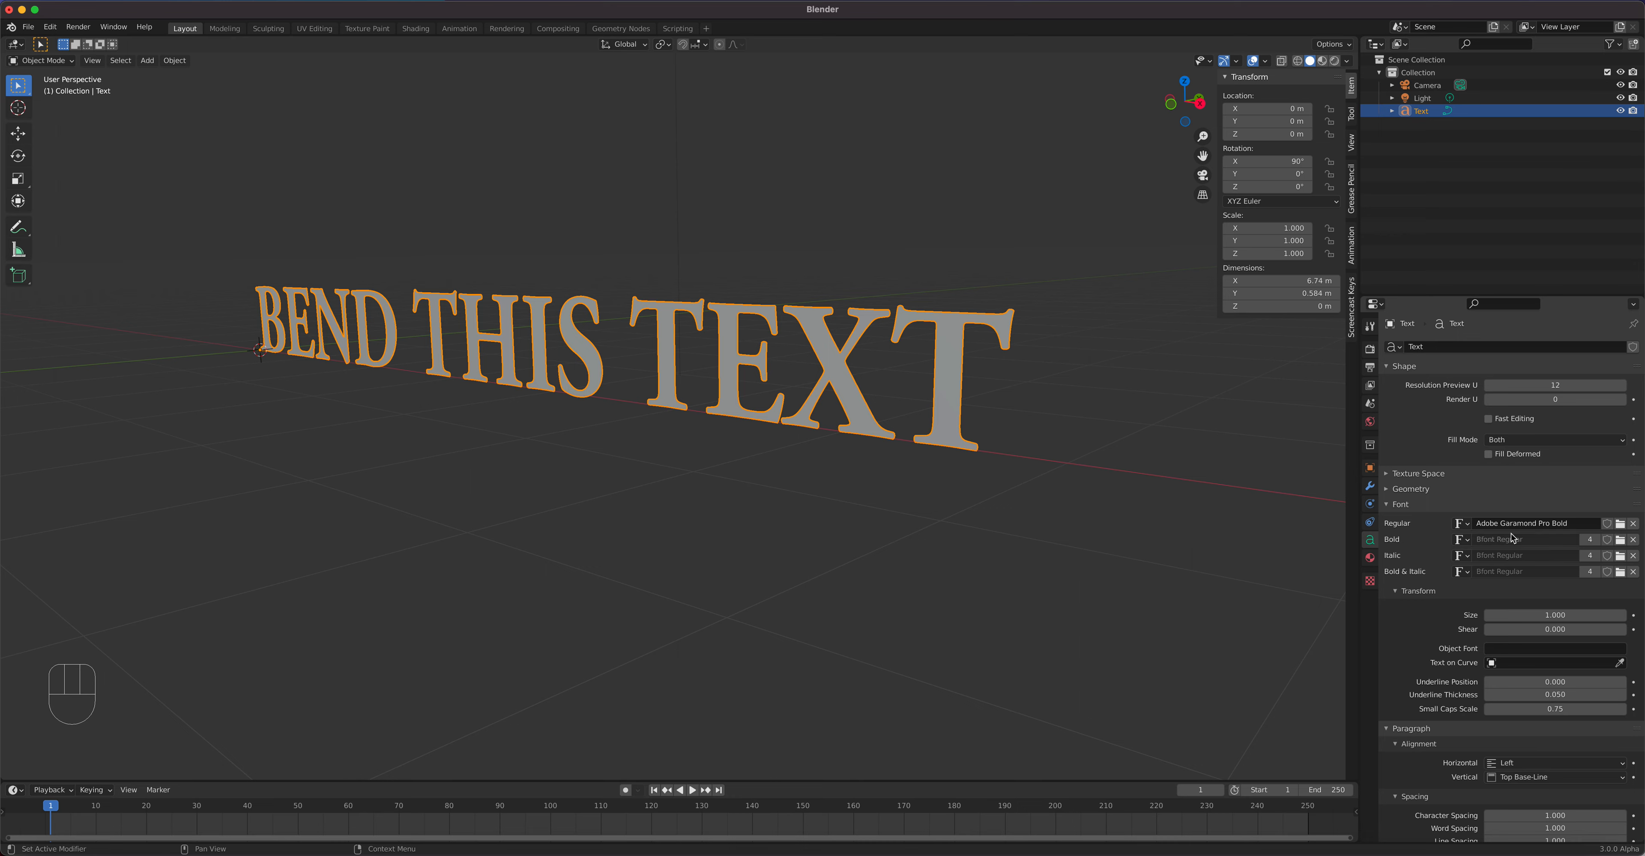
Step: Show the text's Geometry settings, collapse the Font settings, and set the extrusion to 0.06 m
click(1388, 490)
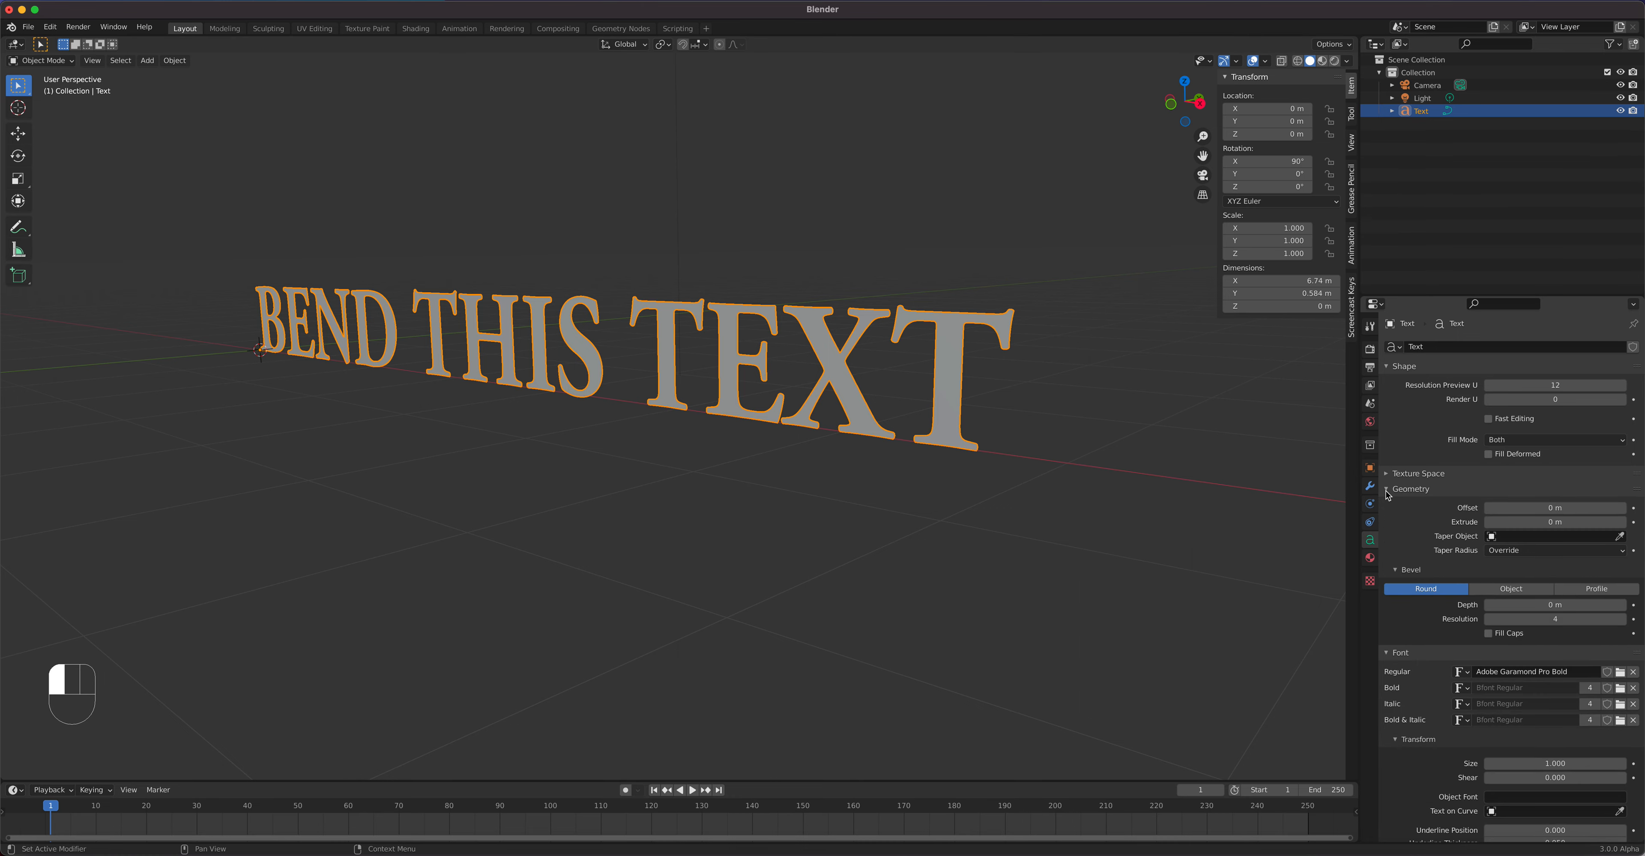
click(1389, 653)
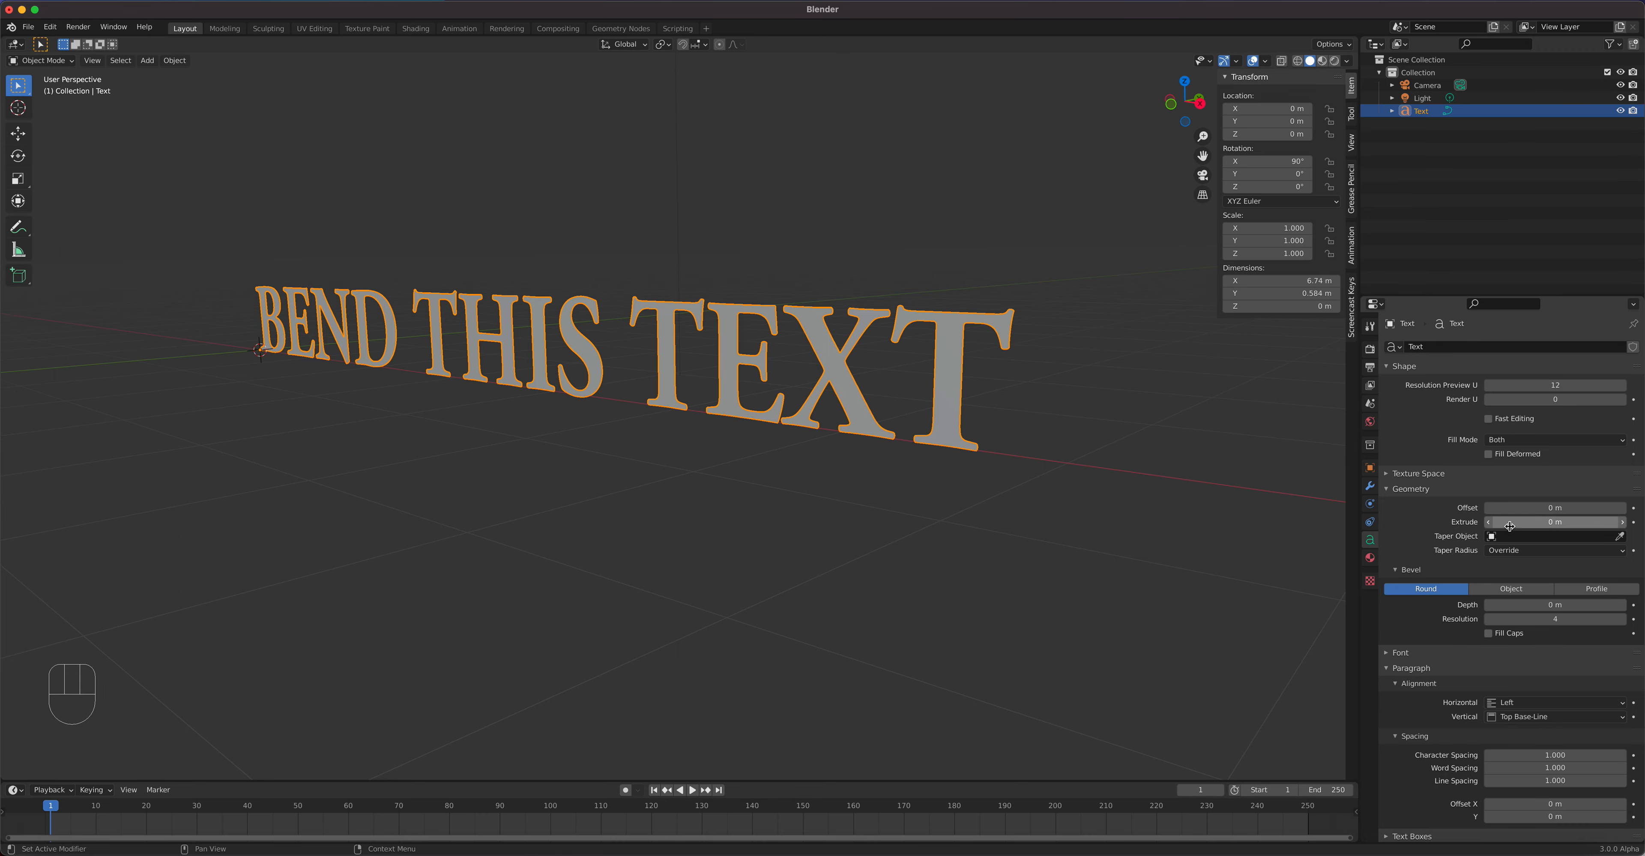
middle_drag(1018, 456, 984, 408)
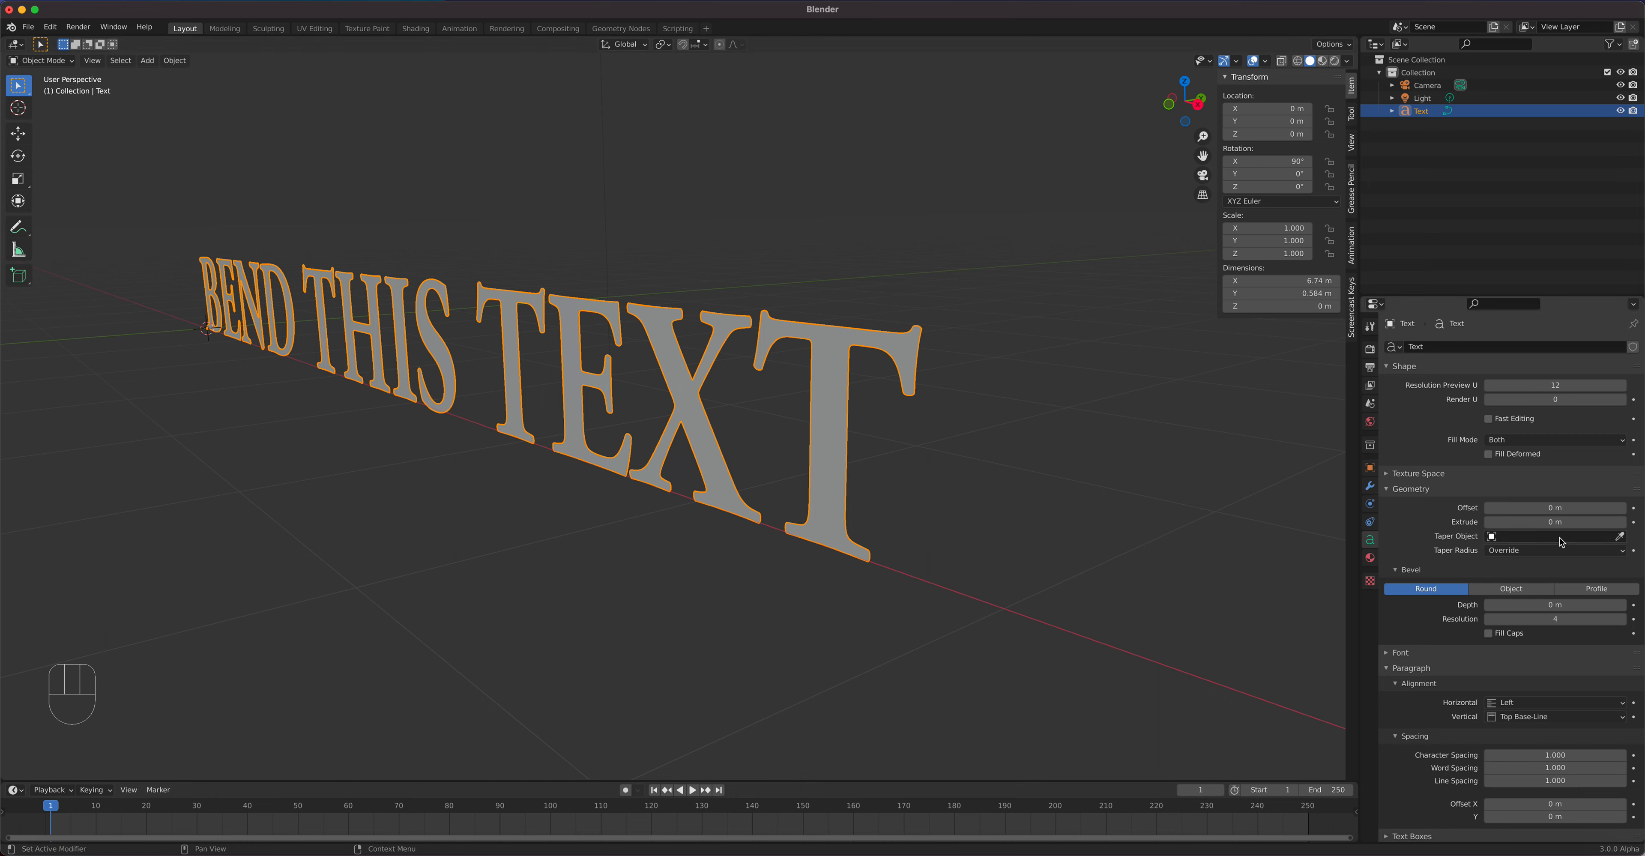
click(1541, 523)
mouse_move(1541, 523)
mouse_down()
mouse_move(1578, 523)
mouse_move(1540, 523)
mouse_up()
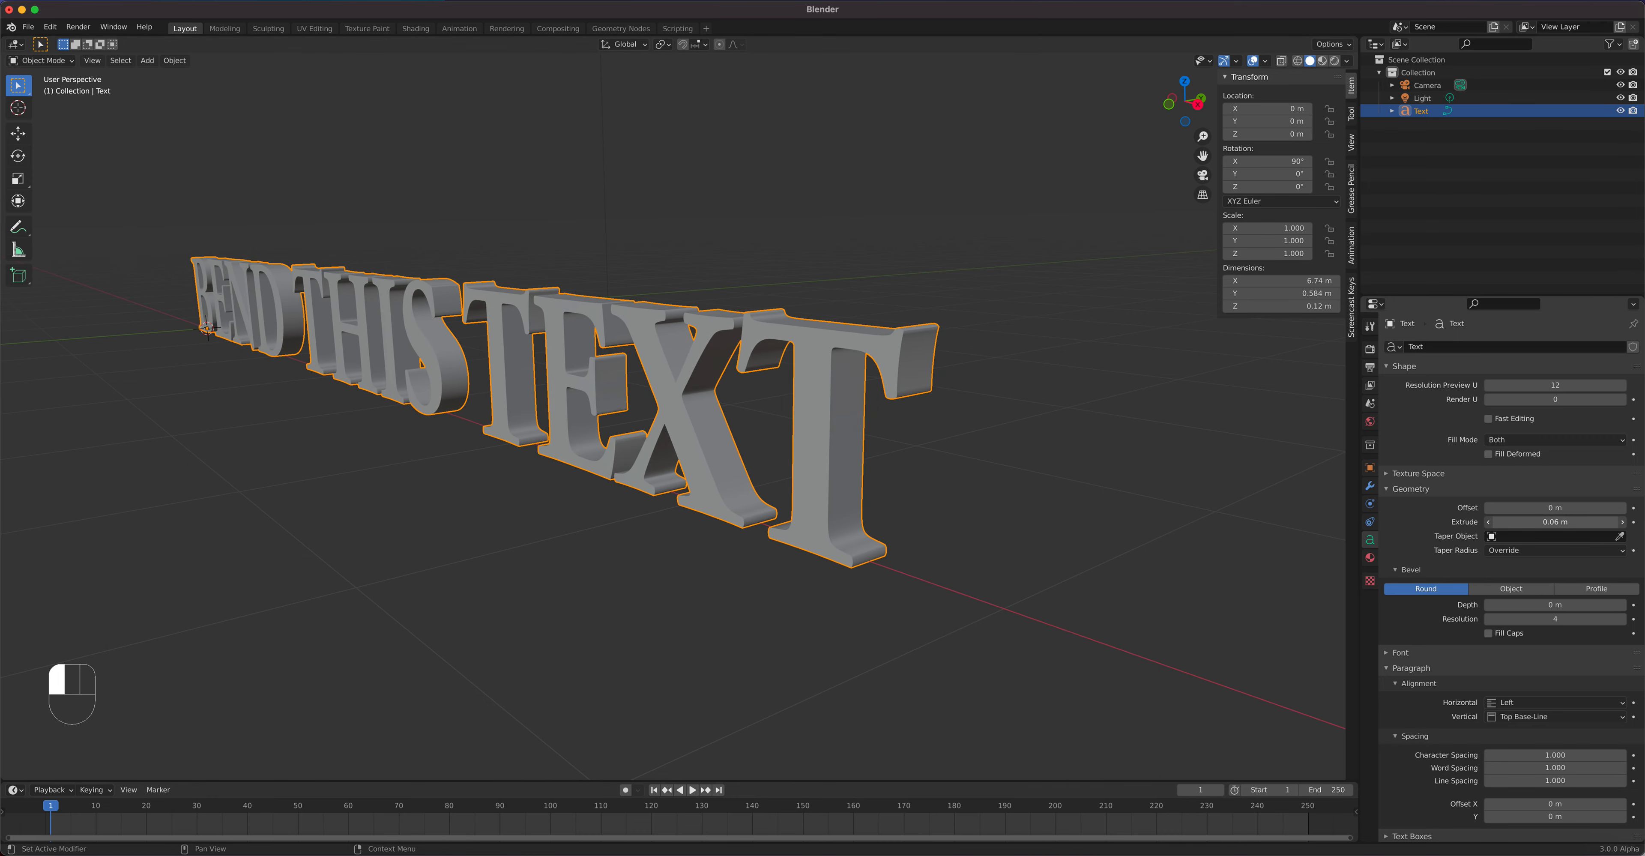
Step: Try a round bevel depth of 0.01 m on the extruded text and compare it with no bevel
scroll(748, 389, up, 2)
scroll(749, 393, down, 2)
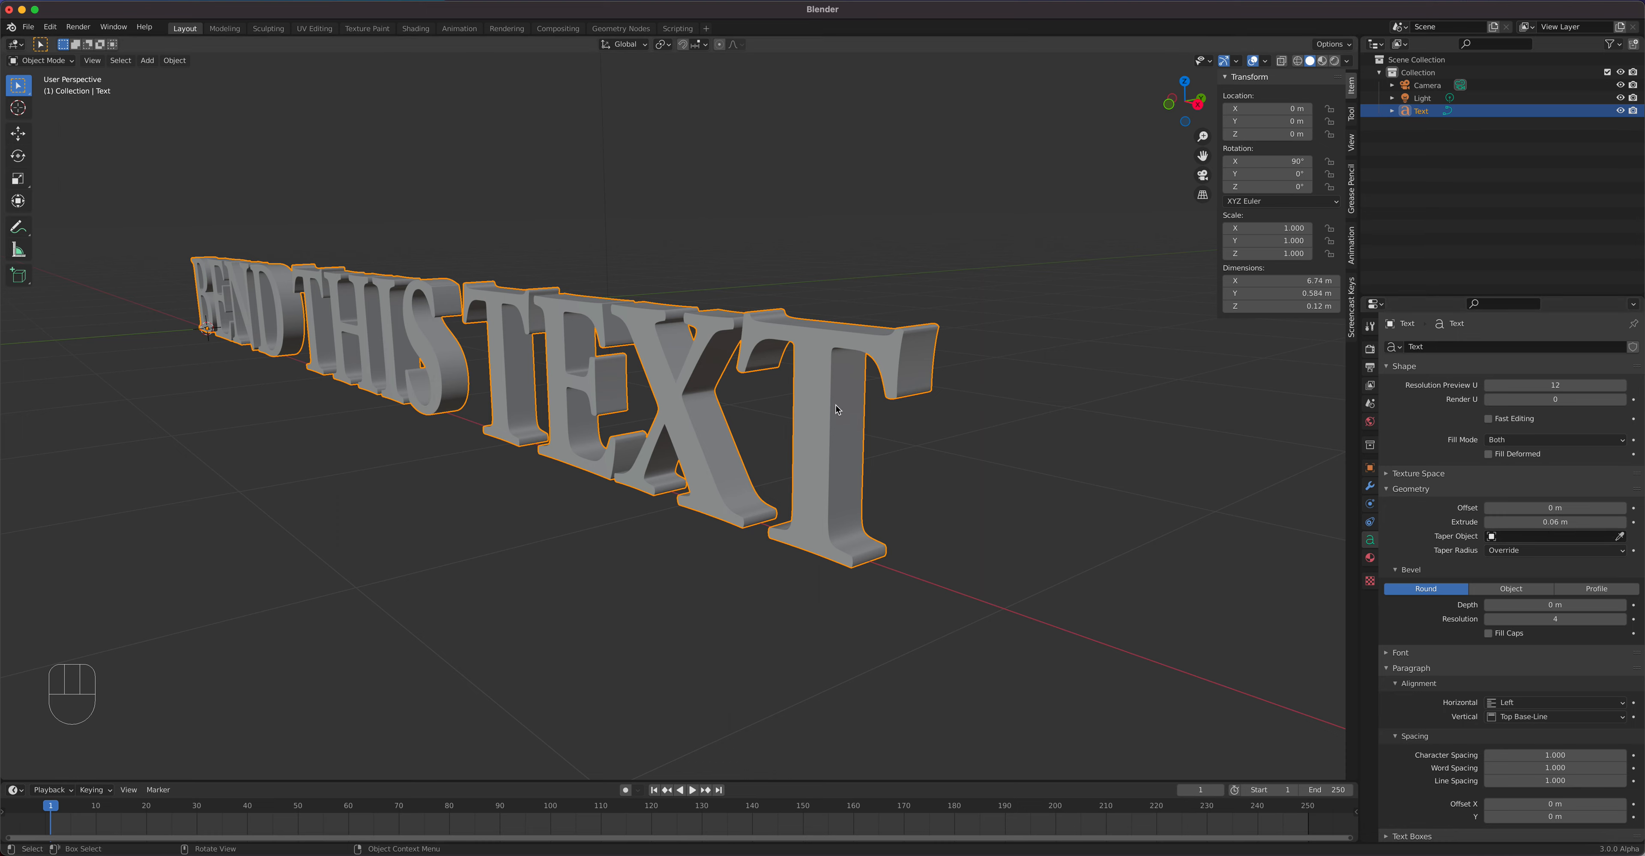
scroll(839, 342, up, 8)
scroll(838, 342, down, 10)
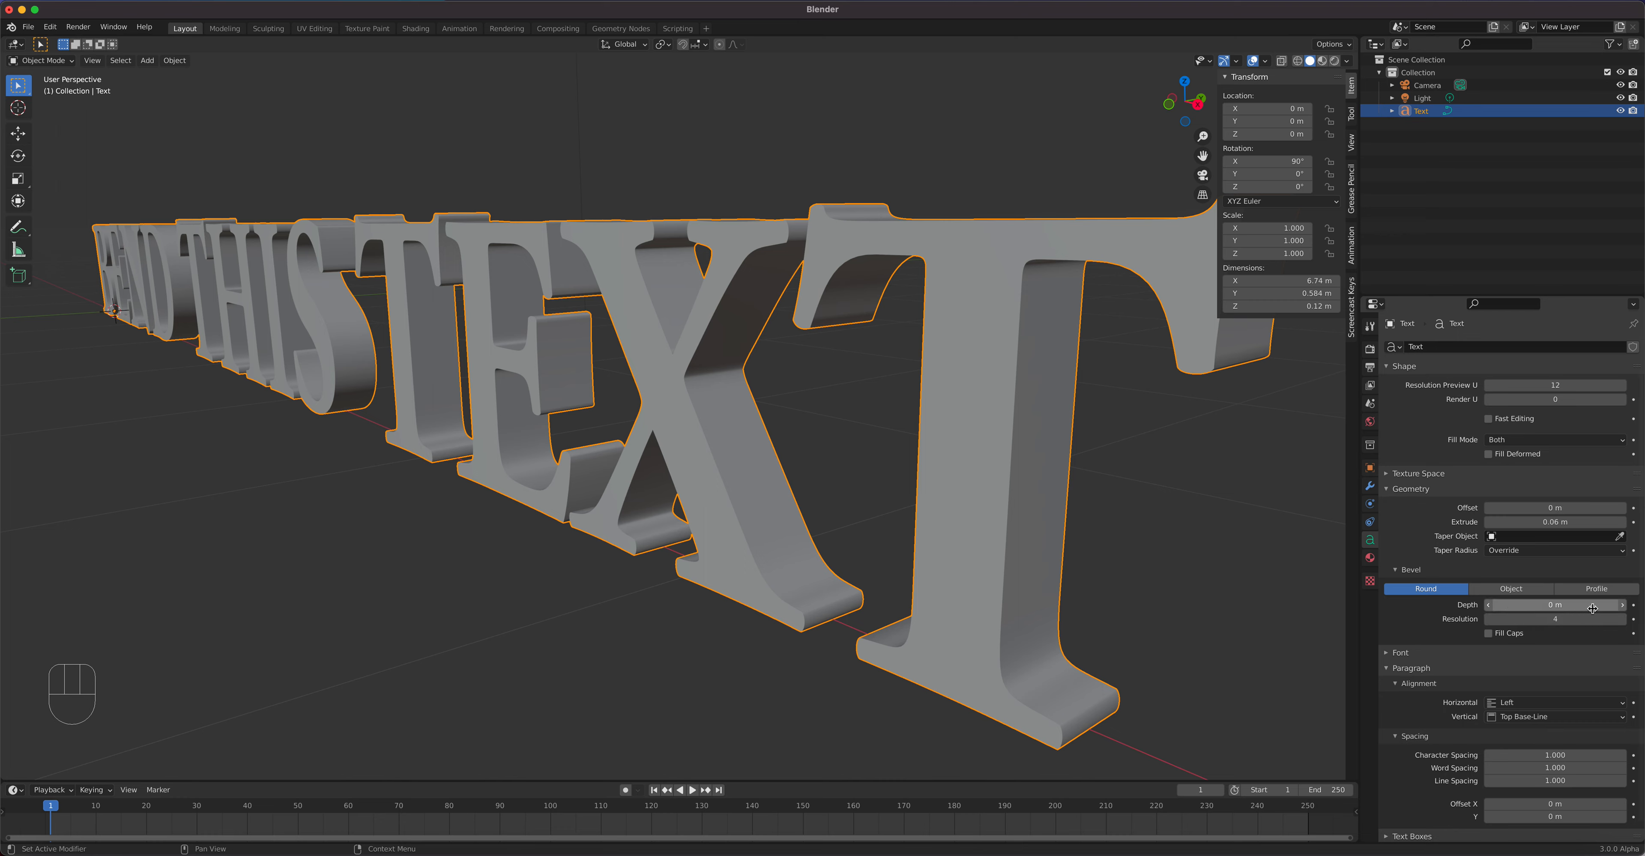
click(1623, 606)
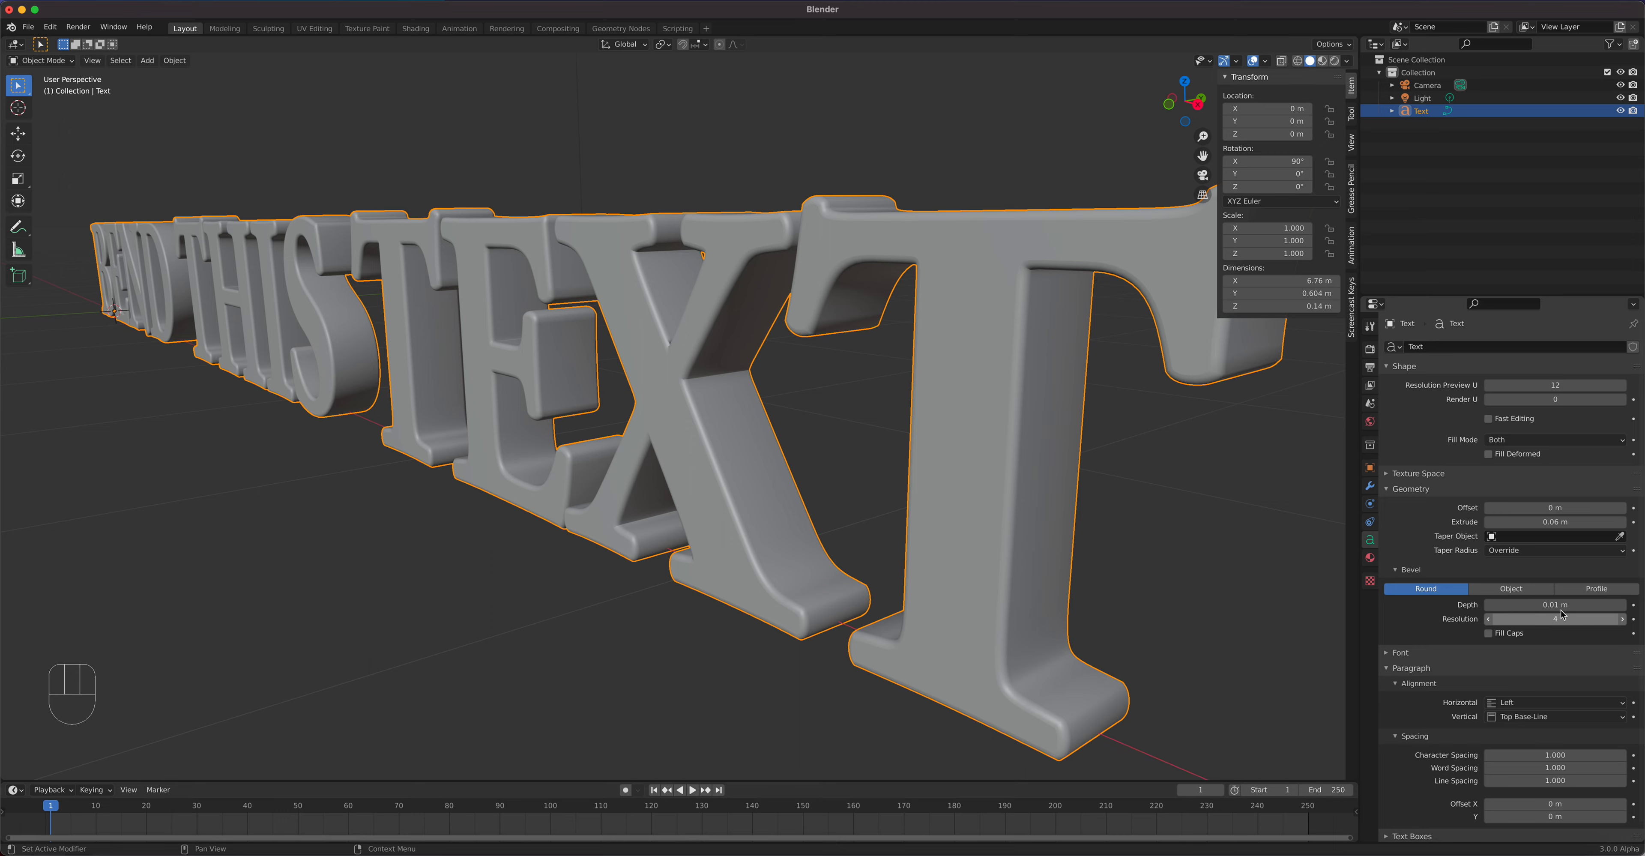
middle_drag(890, 384, 770, 427)
scroll(872, 408, up, 1)
scroll(823, 428, down, 1)
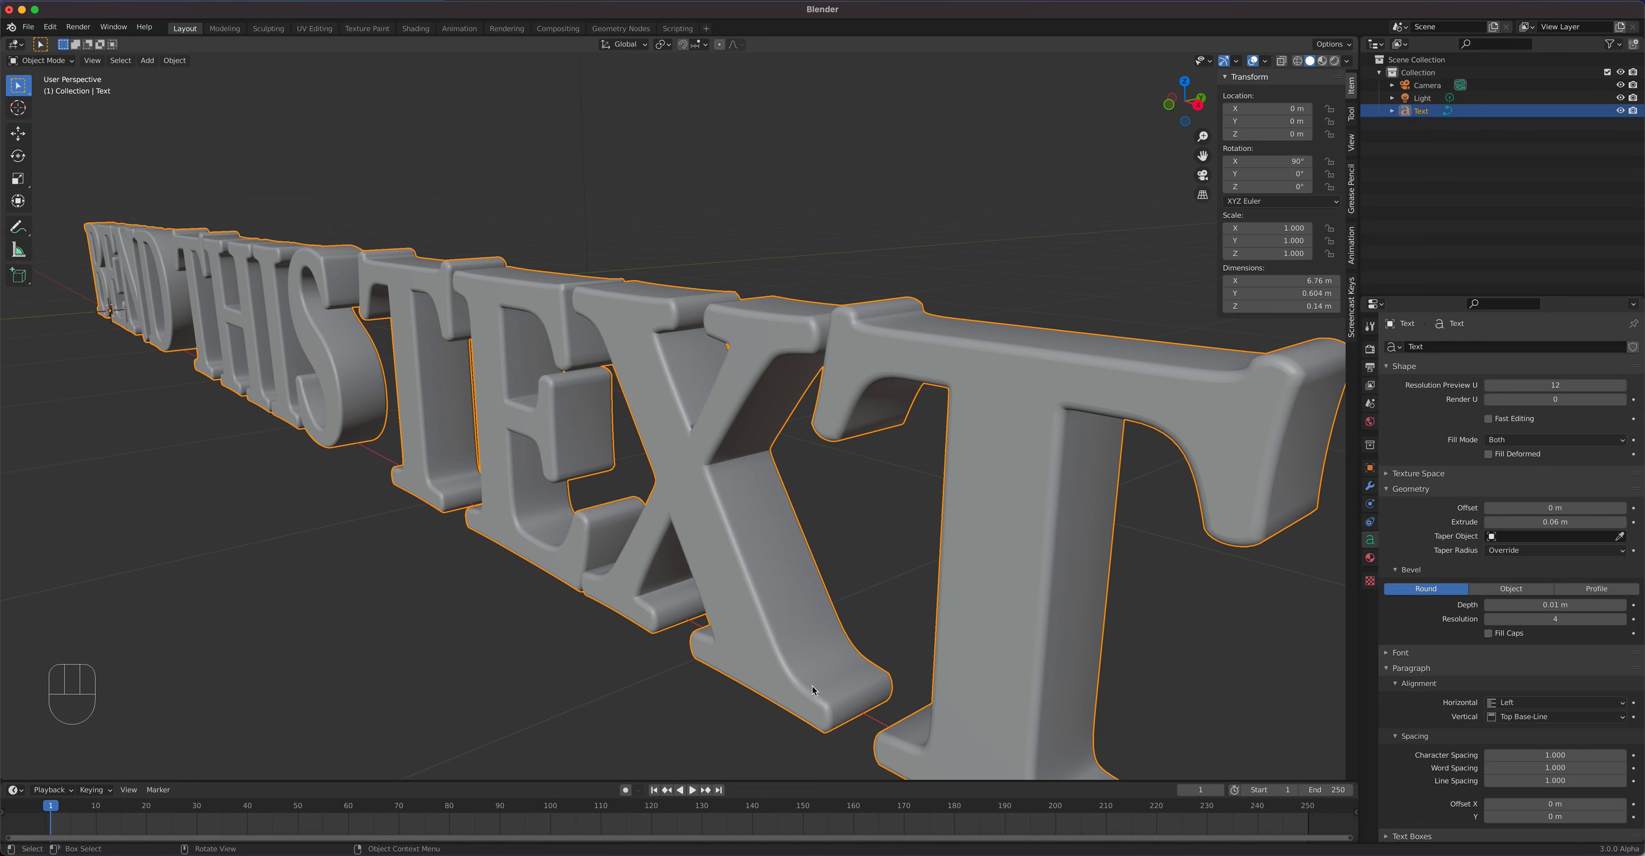
mouse_move(1543, 603)
mouse_down()
mouse_move(1610, 604)
mouse_move(1520, 603)
mouse_up()
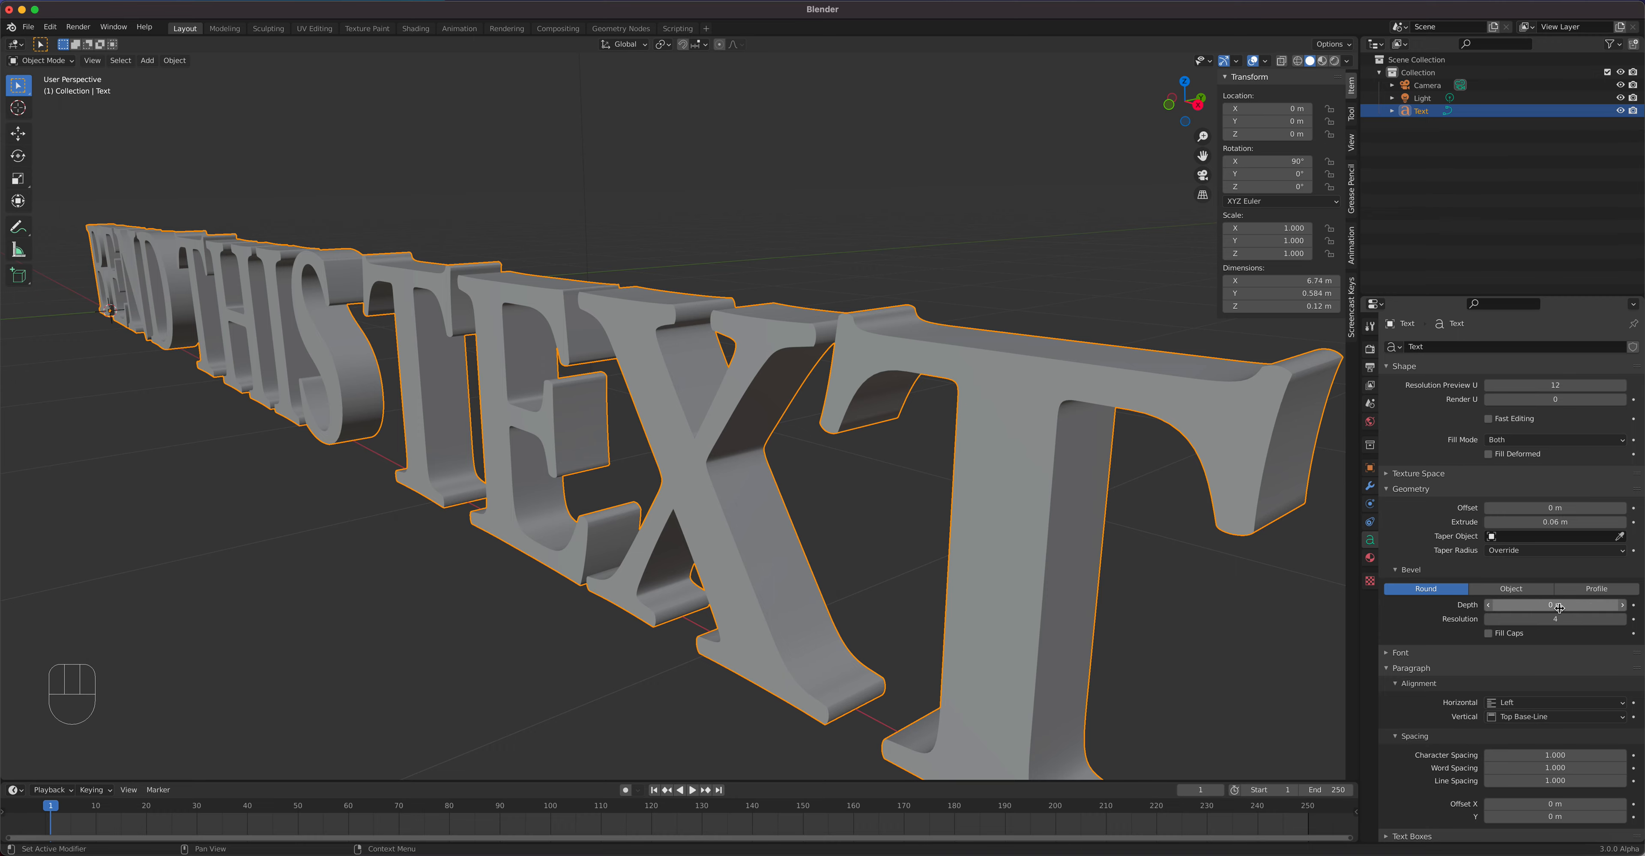
click(1621, 607)
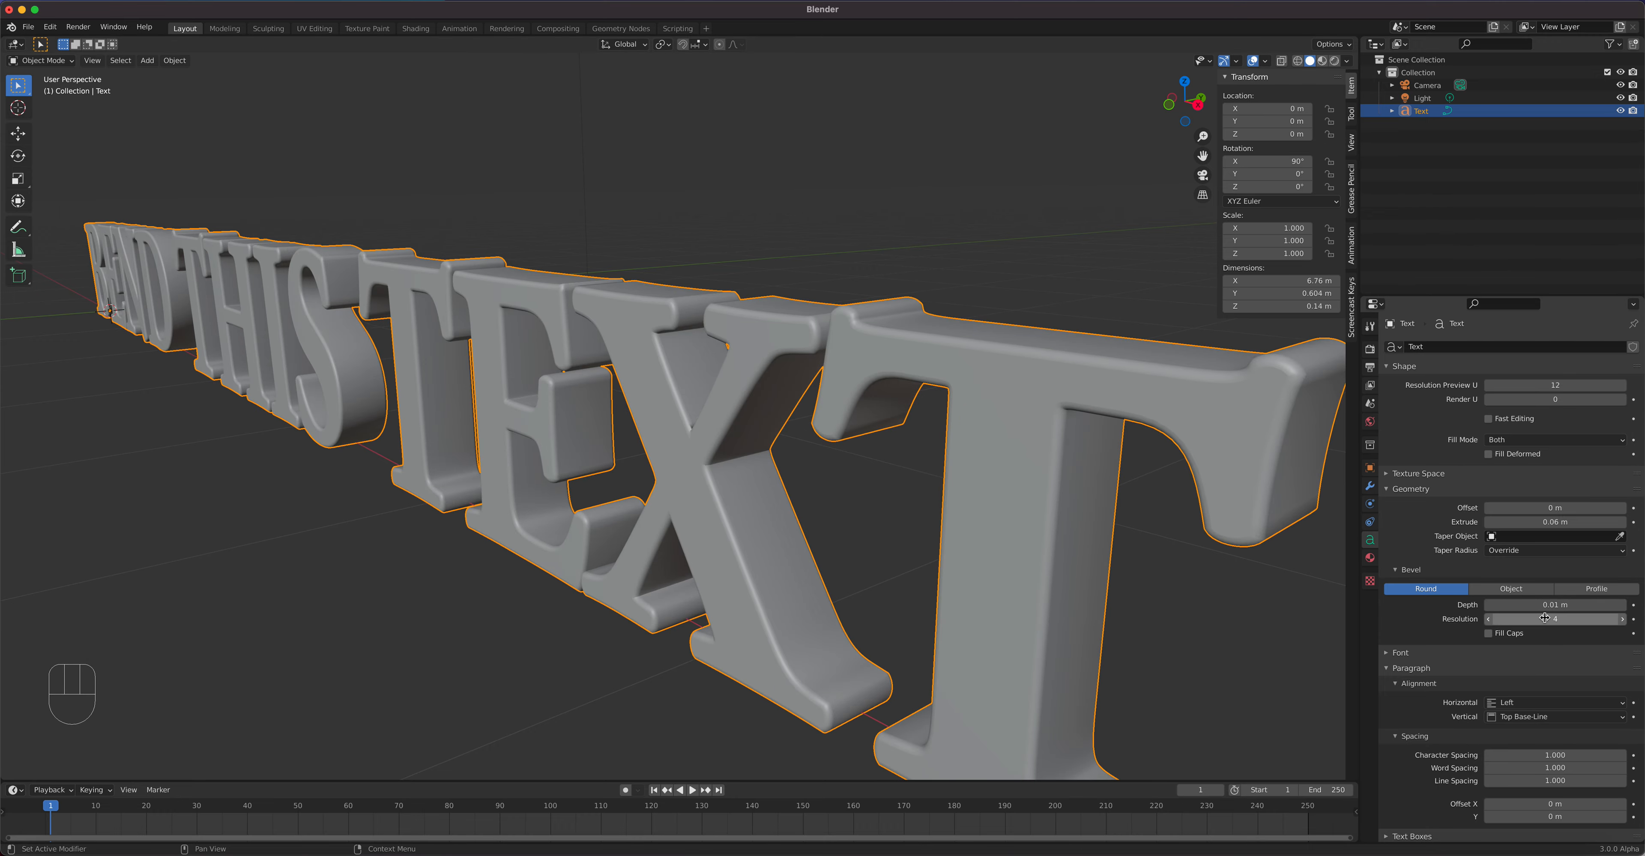
middle_drag(744, 489, 930, 272)
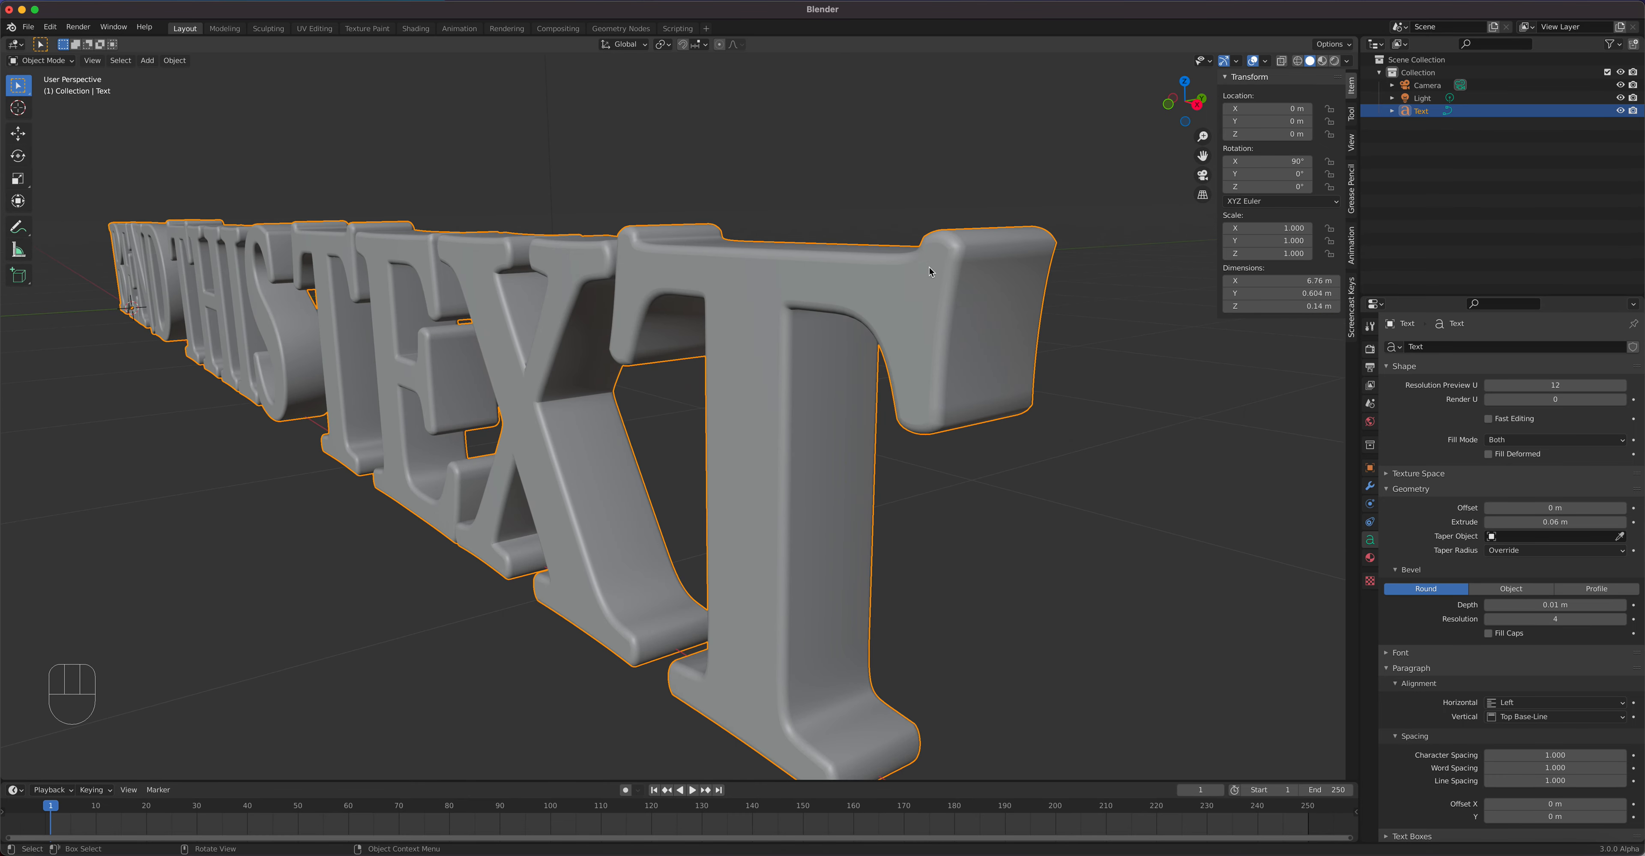
Step: Set the text's round bevel depth to 0.005 m and inspect the letter edges
click(1546, 605)
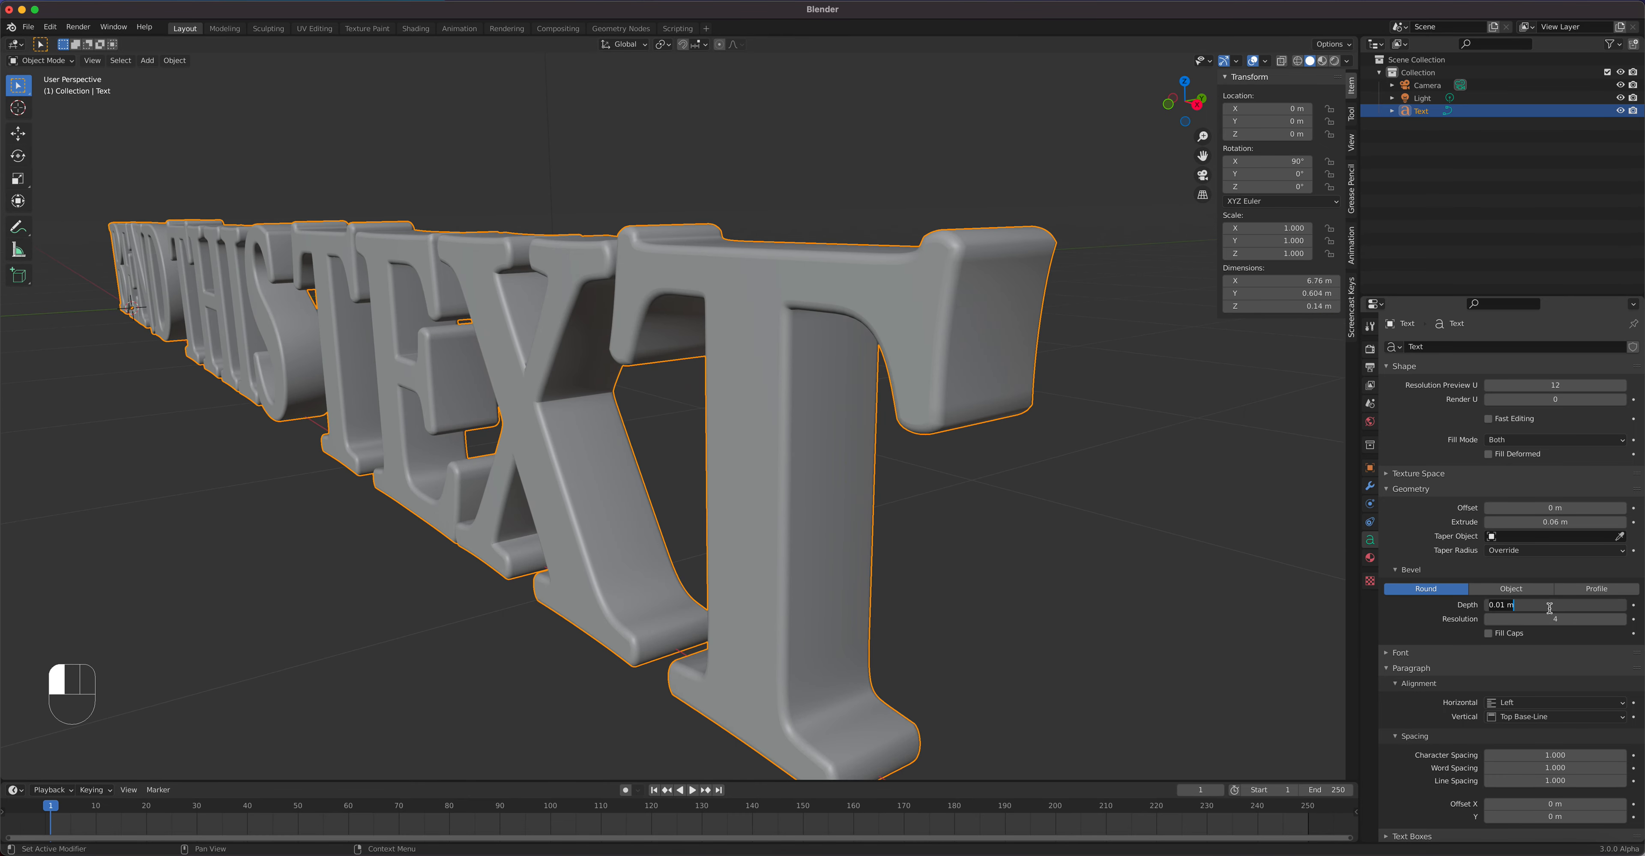
click(1507, 605)
key(BackSpace)
text(05)
key(Return)
middle_drag(643, 393, 651, 388)
scroll(600, 346, up, 10)
scroll(601, 348, down, 5)
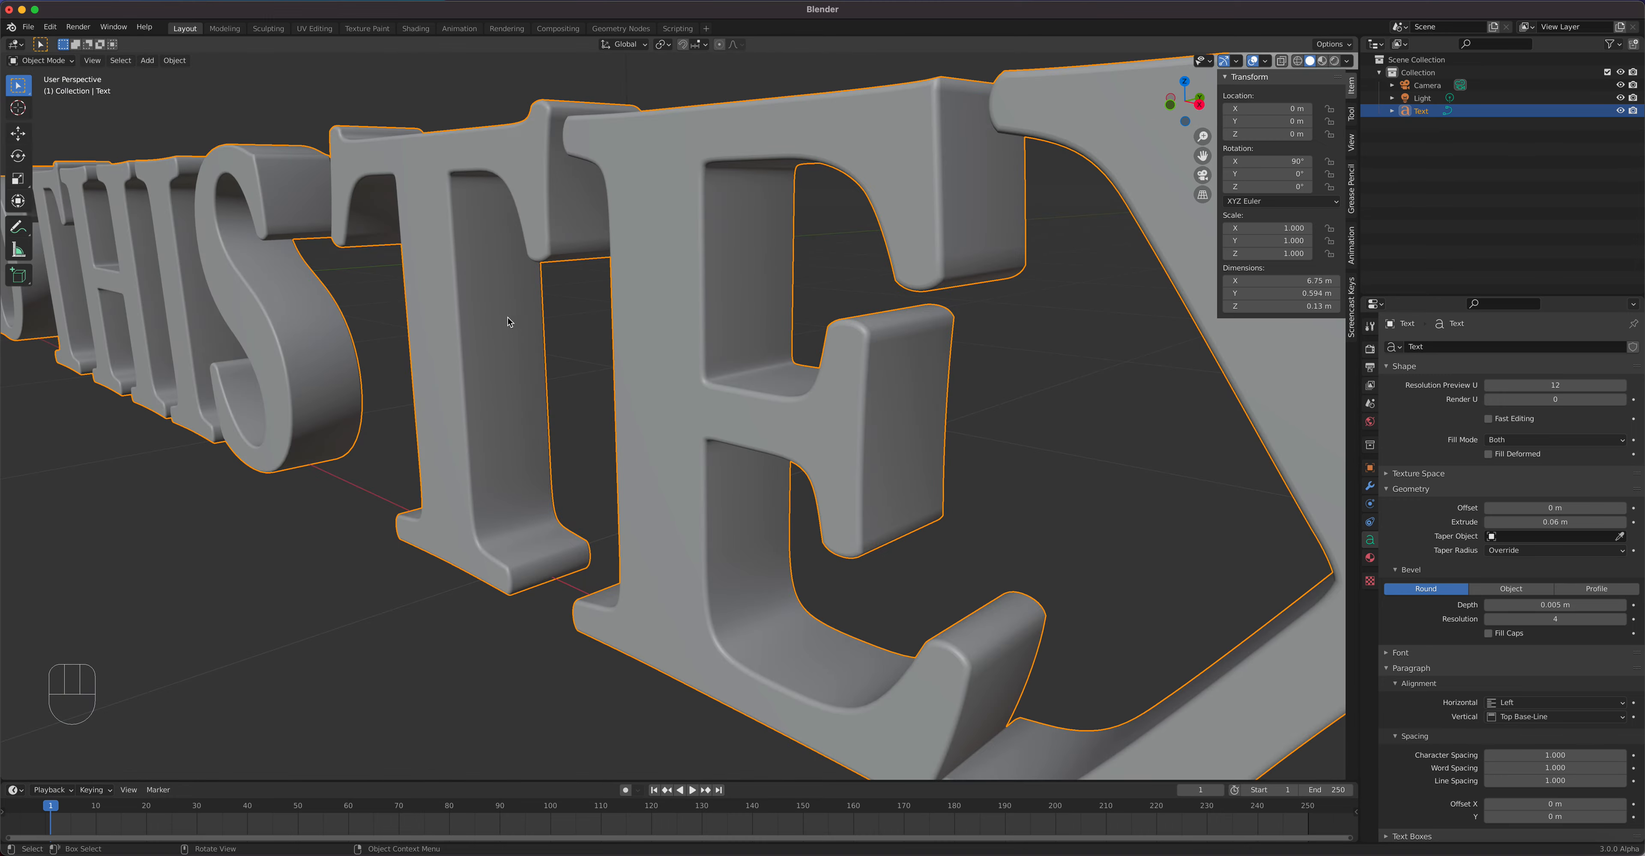
scroll(639, 509, down, 6)
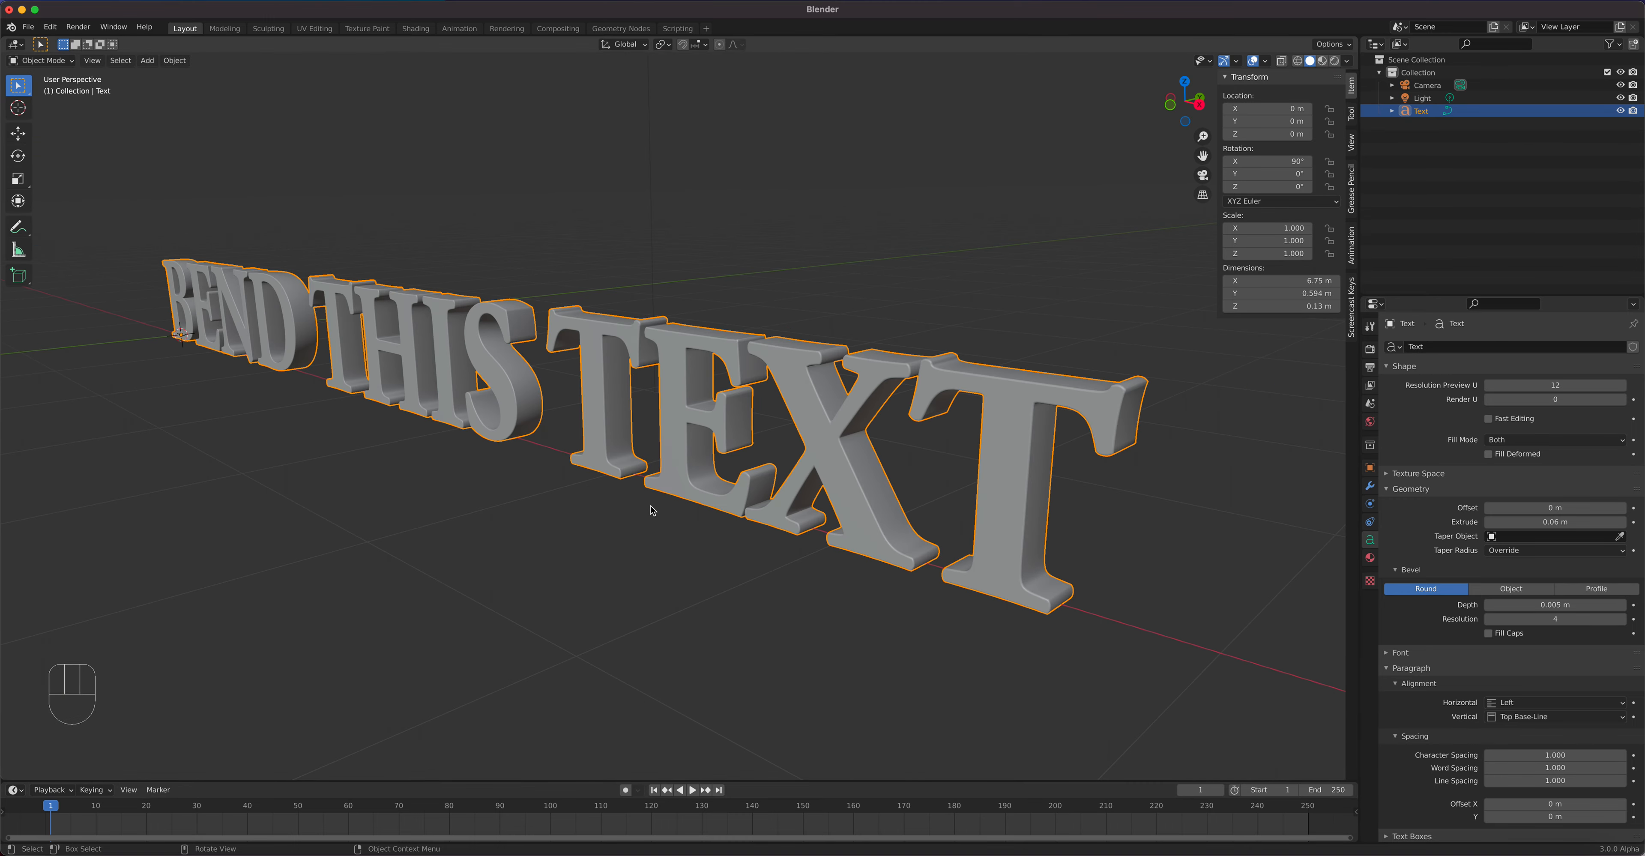
Step: Duplicate the BEND THIS TEXT object twice, leaving both copies in the same place as the original
scroll(569, 434, up, 1)
shift+middle_drag(496, 430, 542, 458)
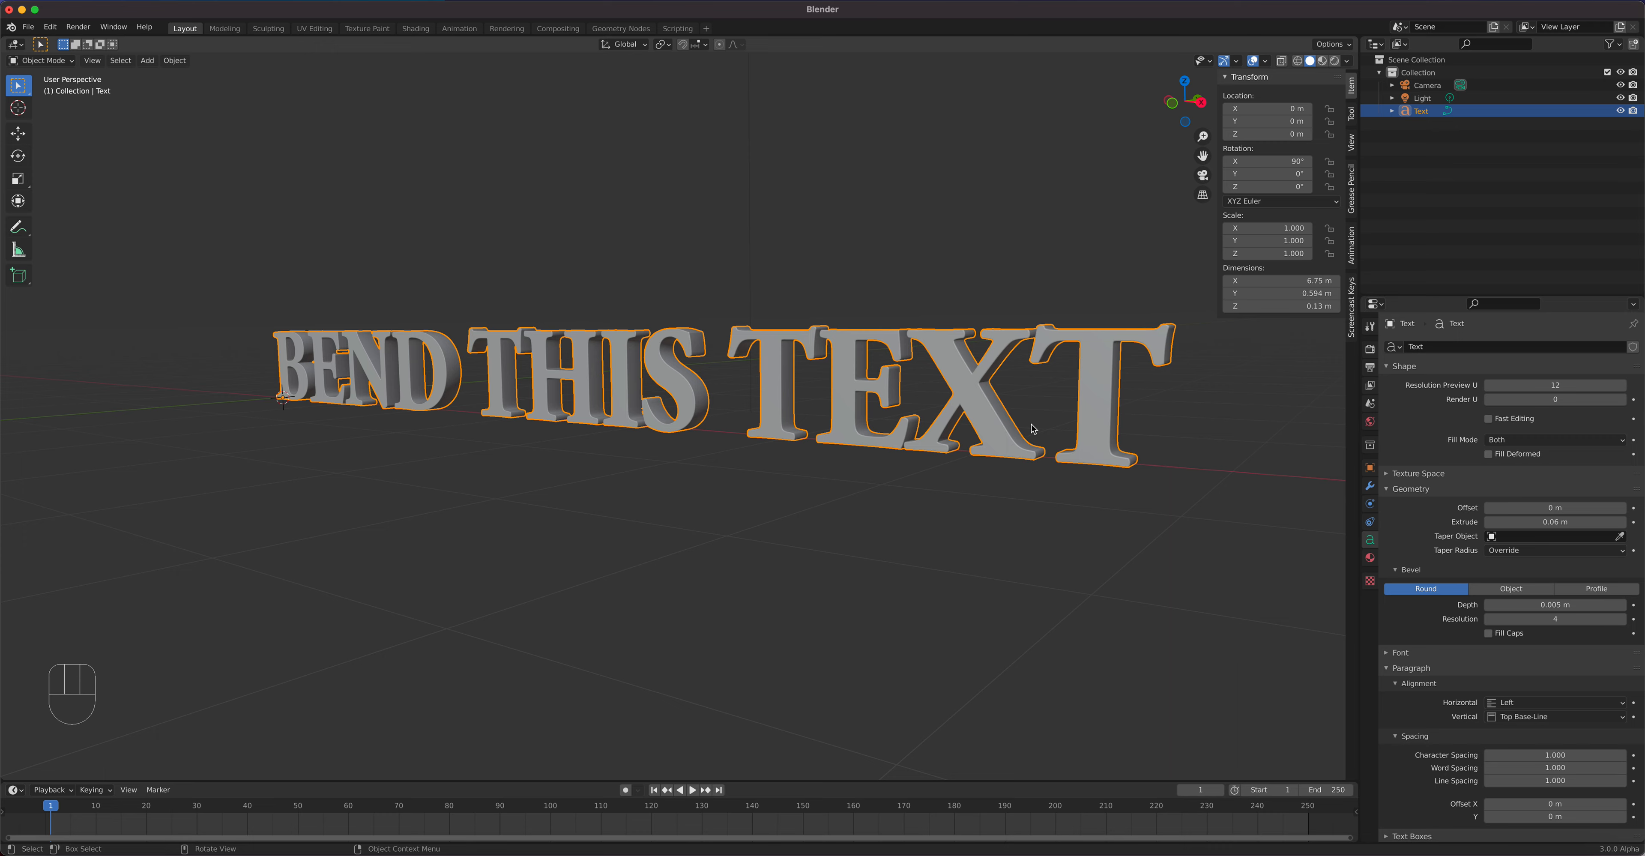
key(shift)
key(shift+d)
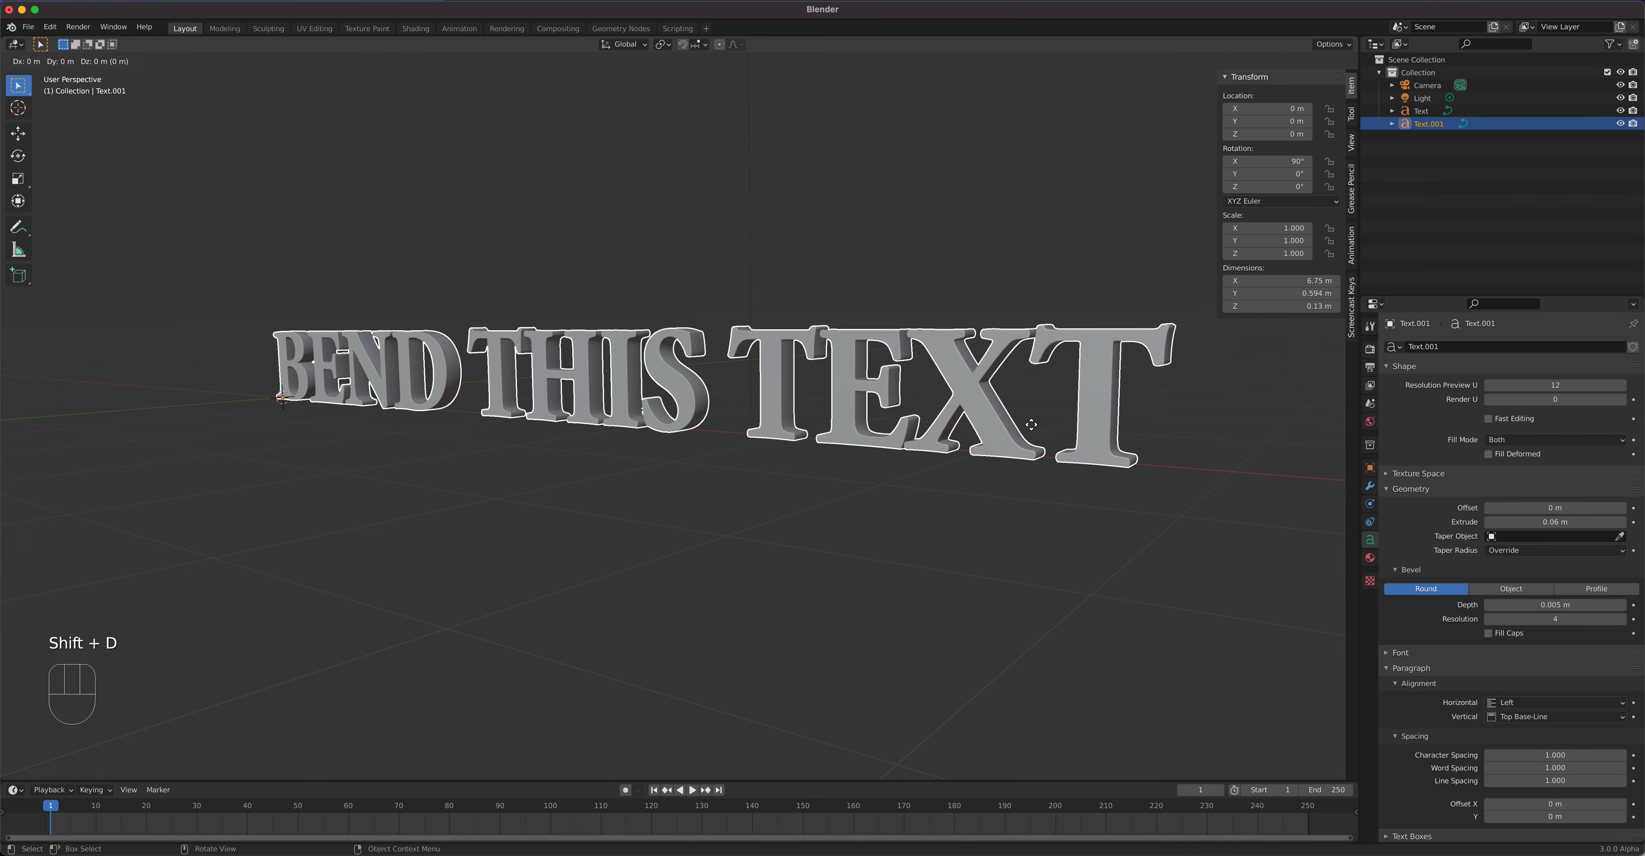
click(1034, 429)
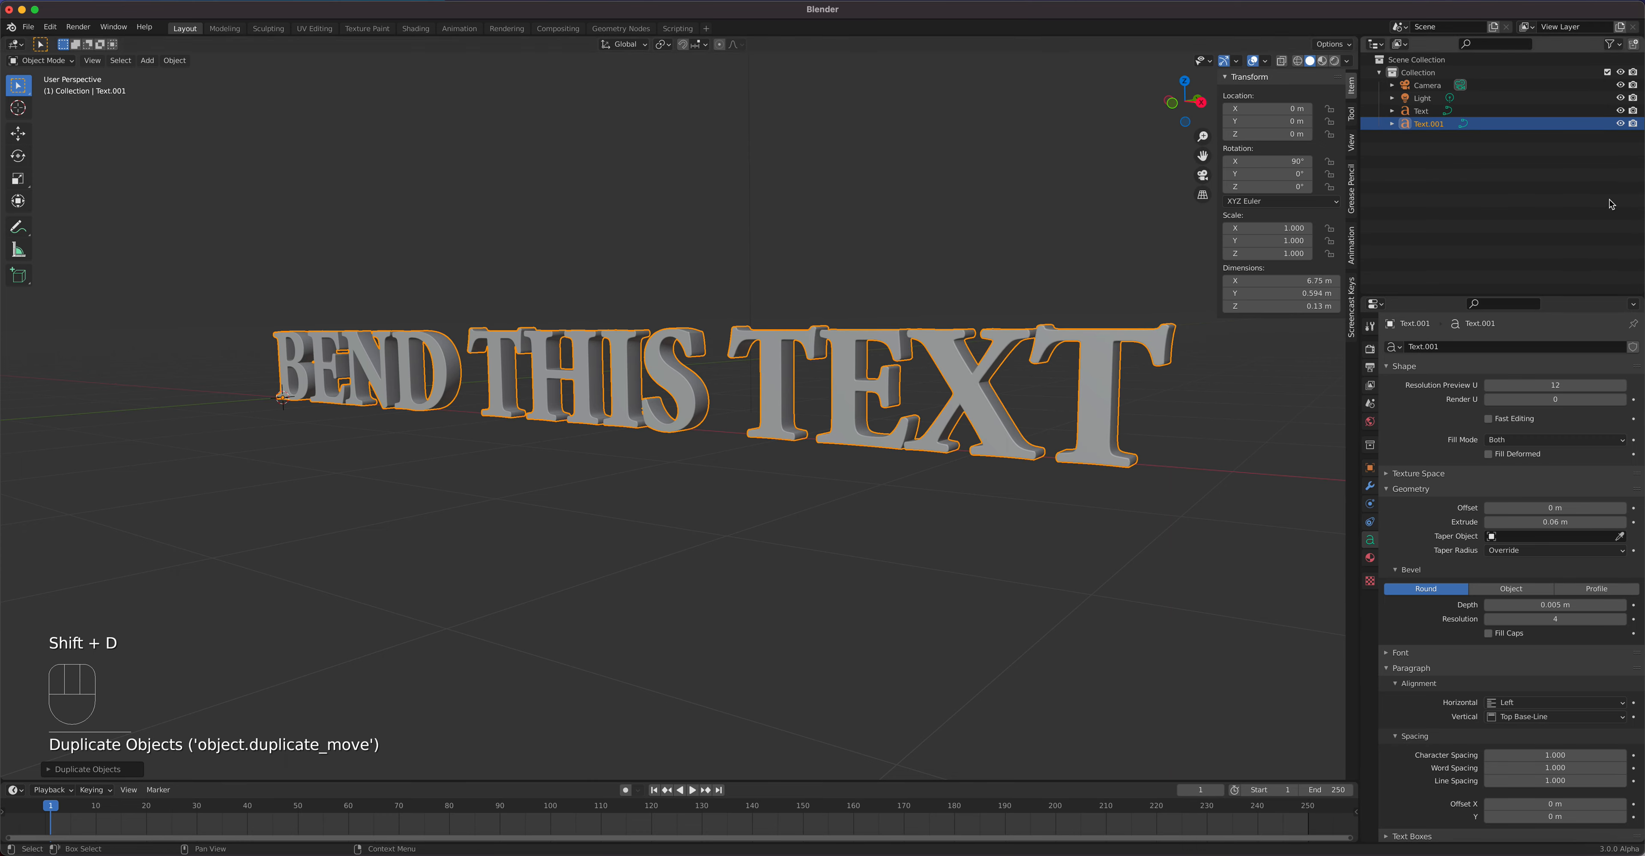
click(1435, 112)
click(1446, 124)
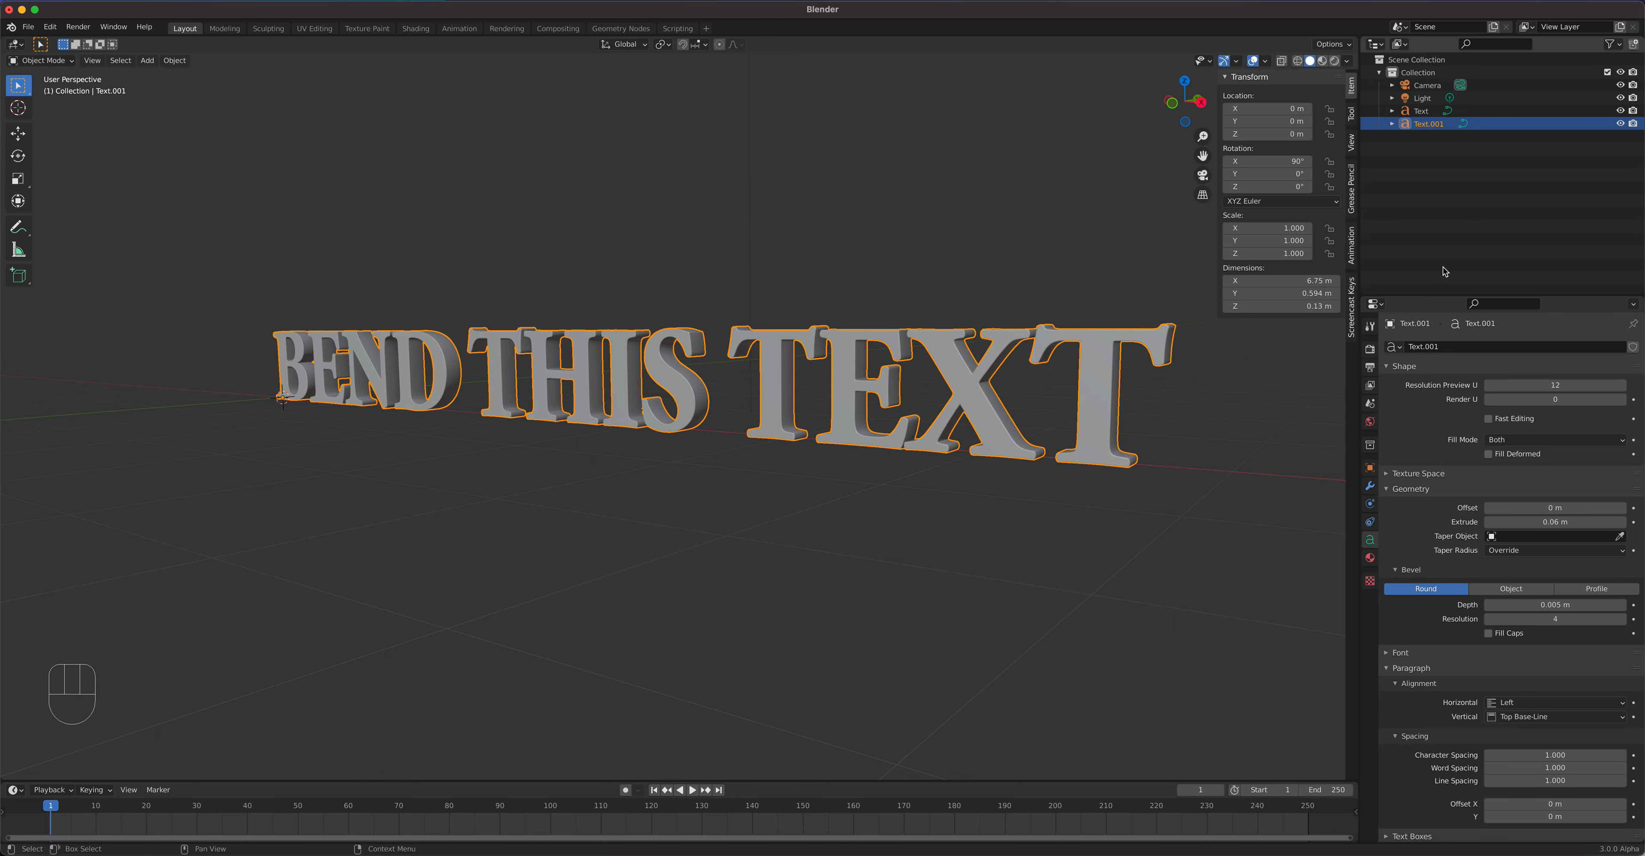
scroll(872, 330, up, 3)
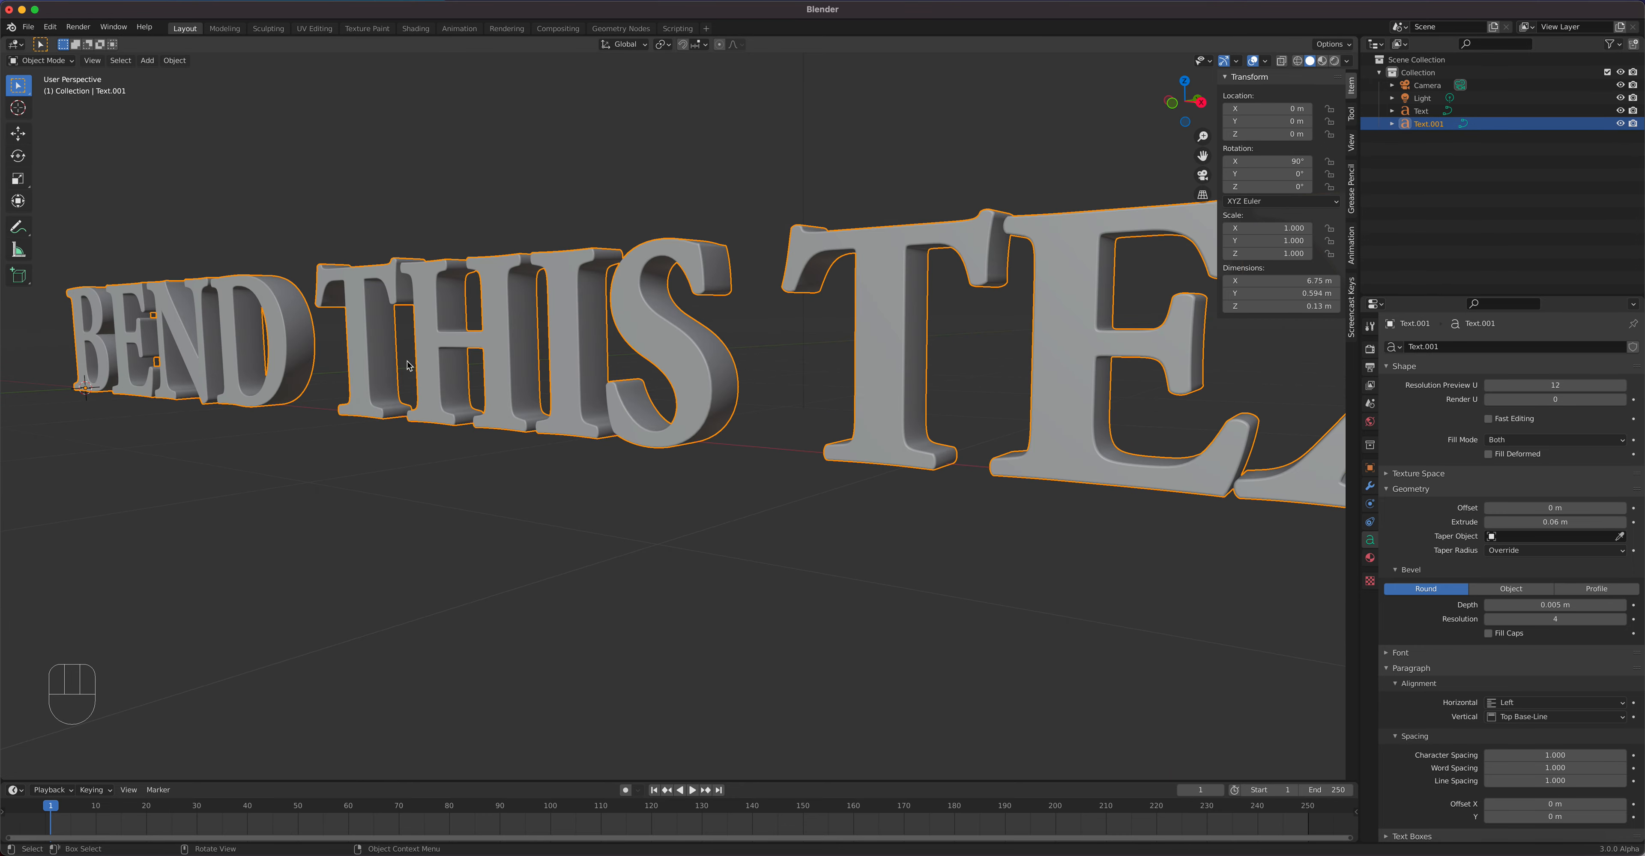
scroll(749, 377, down, 3)
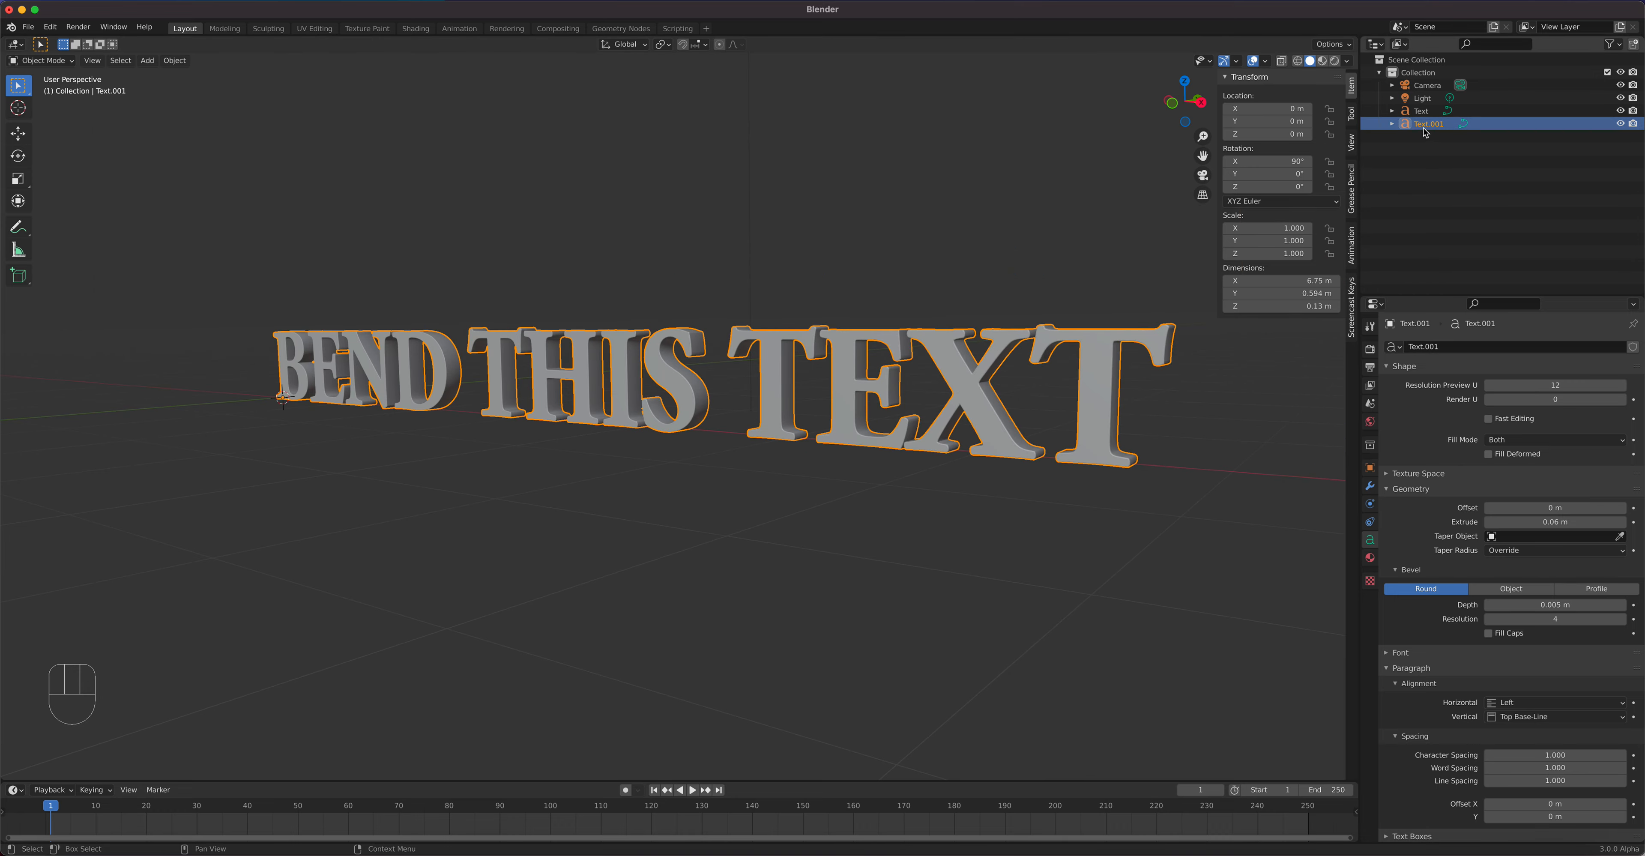
key(shift+d)
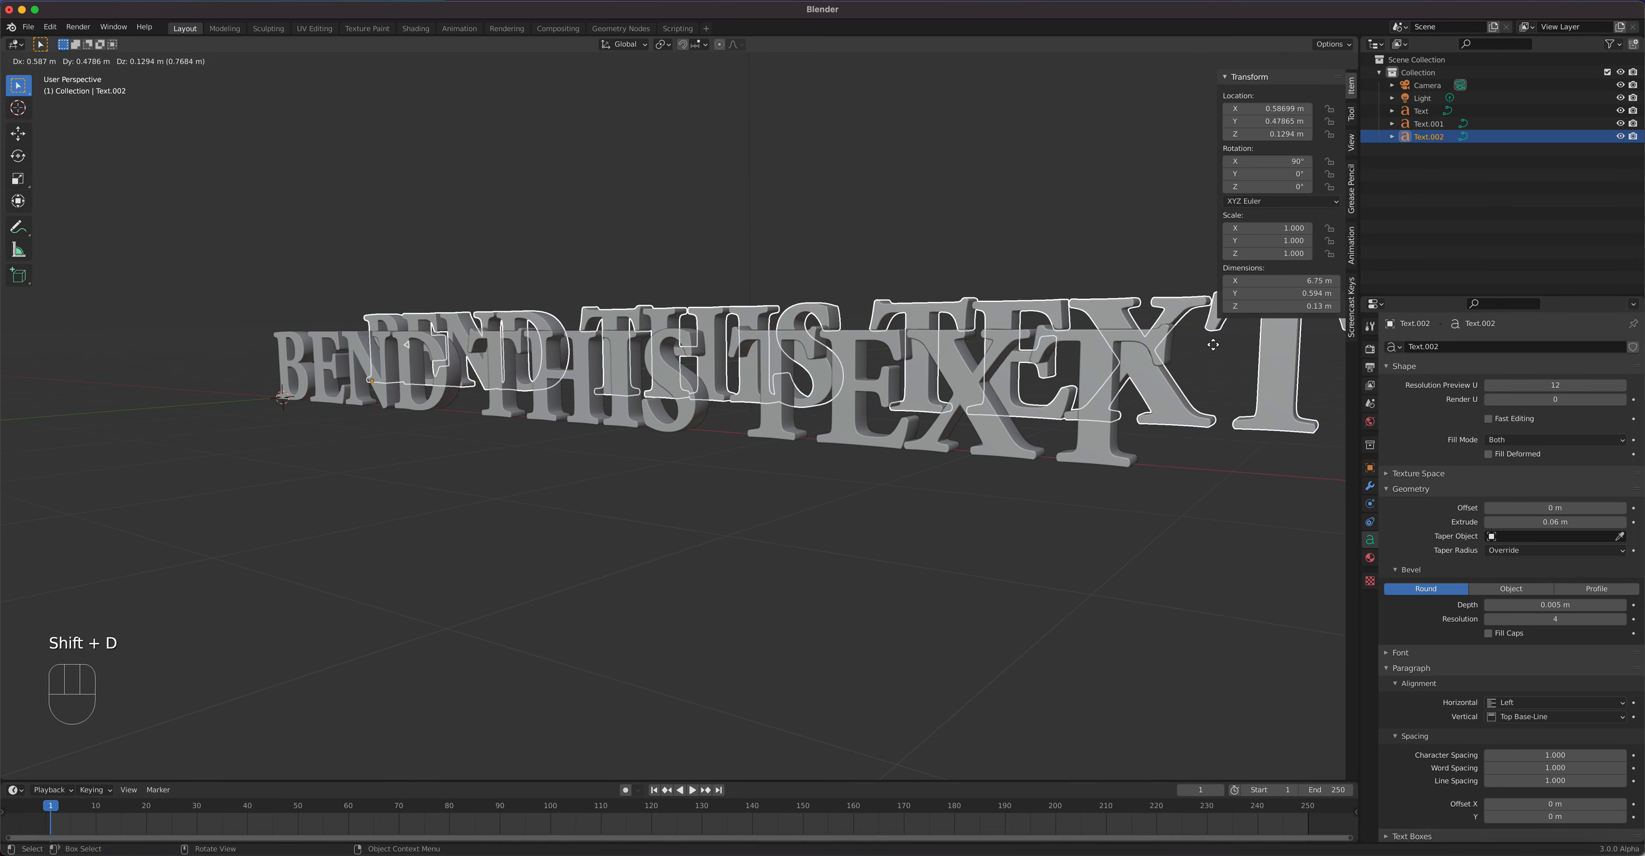
right_click(1178, 281)
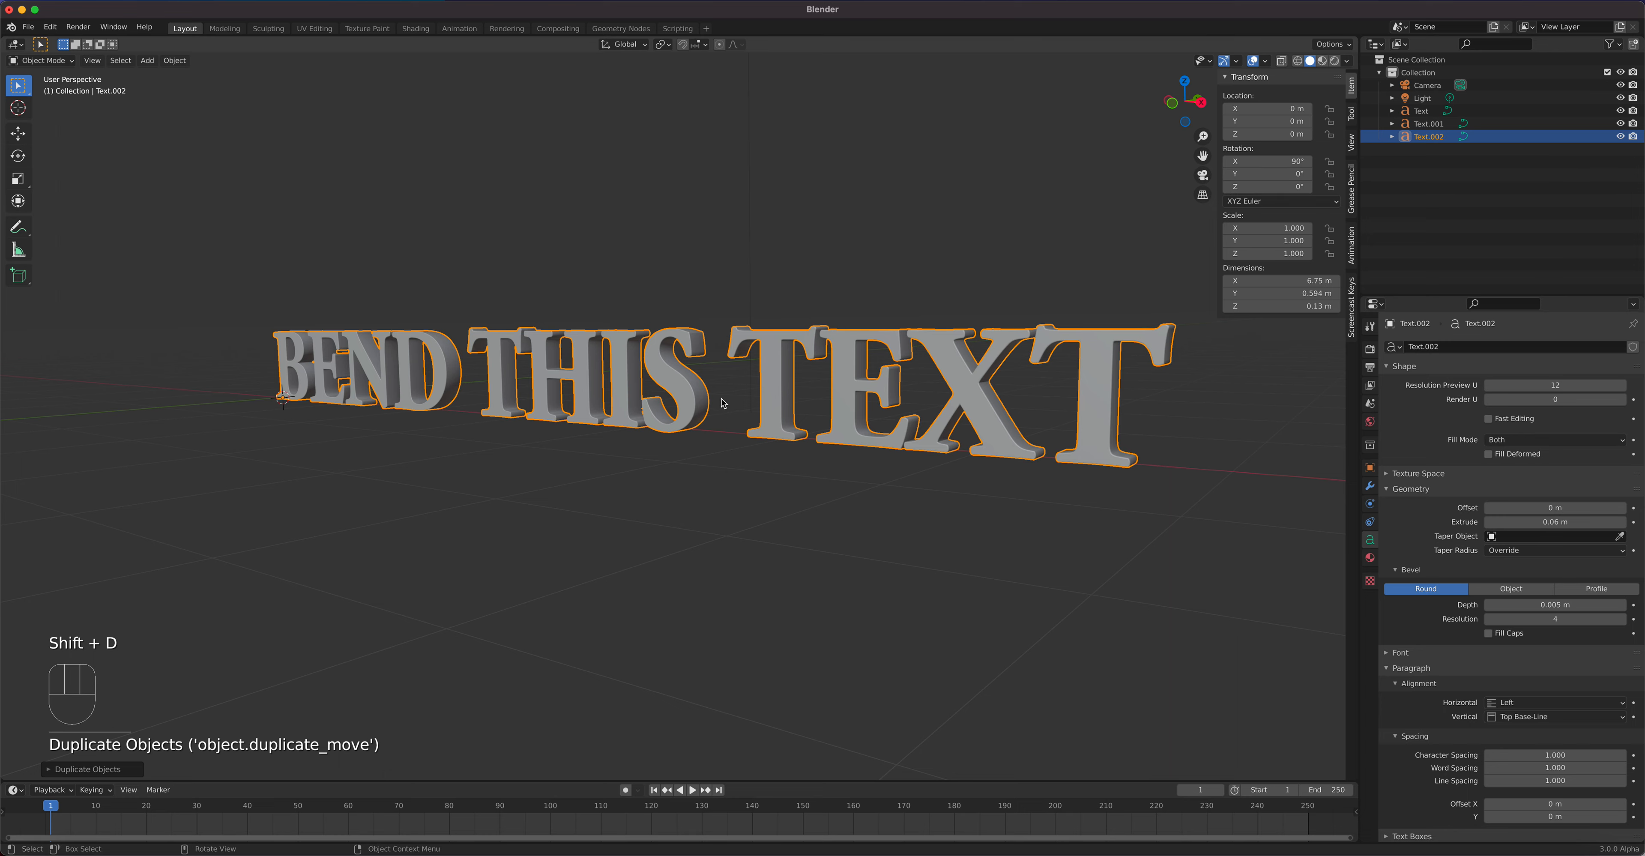
Step: Edit the original Text object so that it contains only the letter B
click(1422, 111)
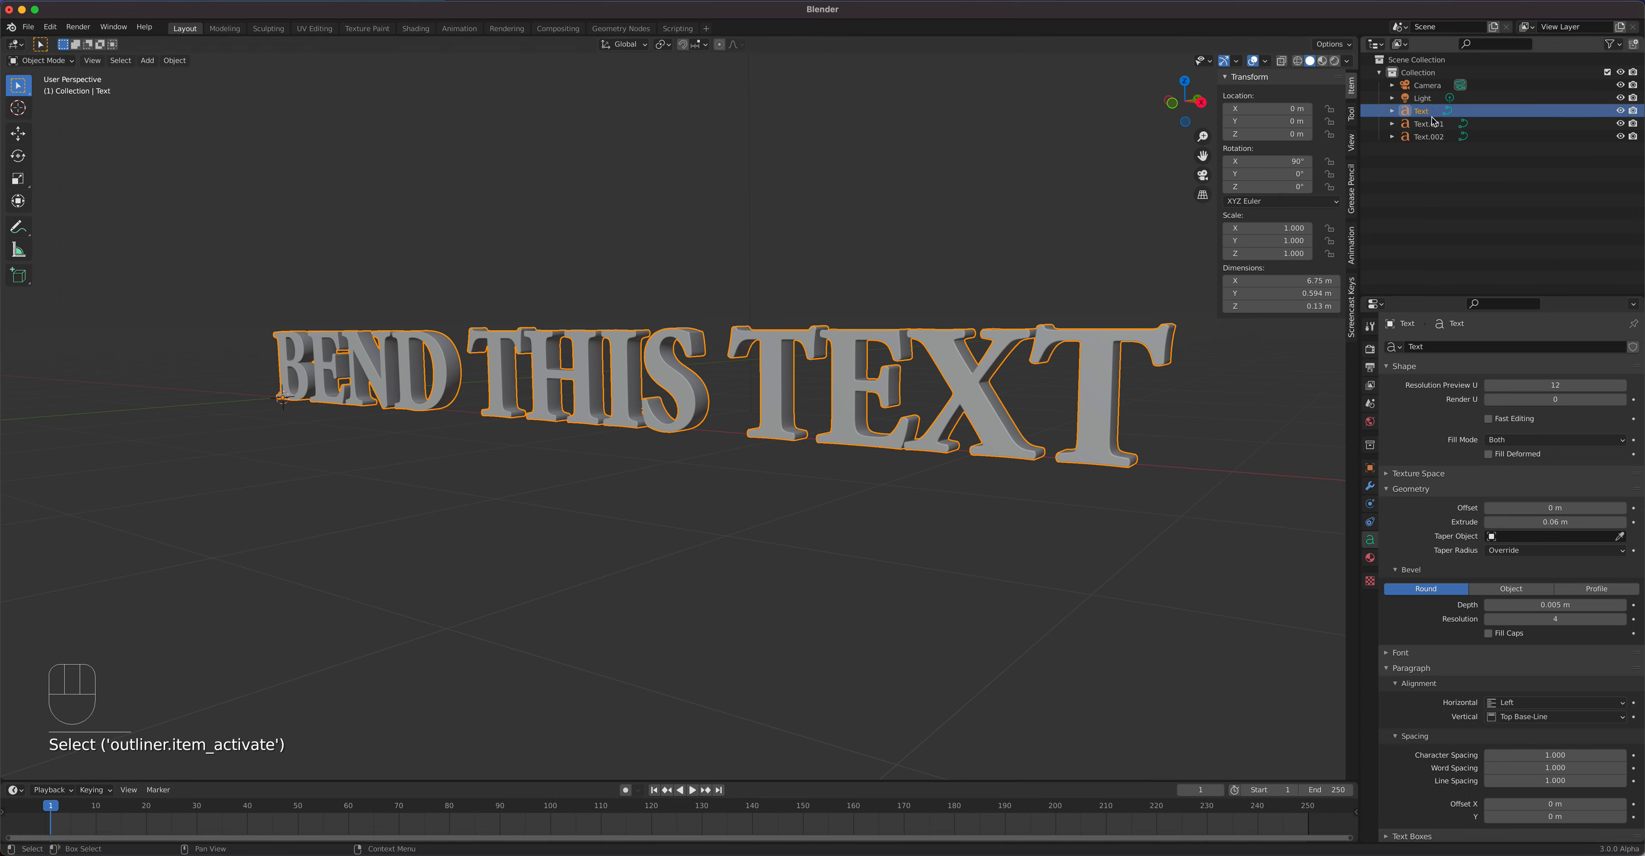
key(Tab)
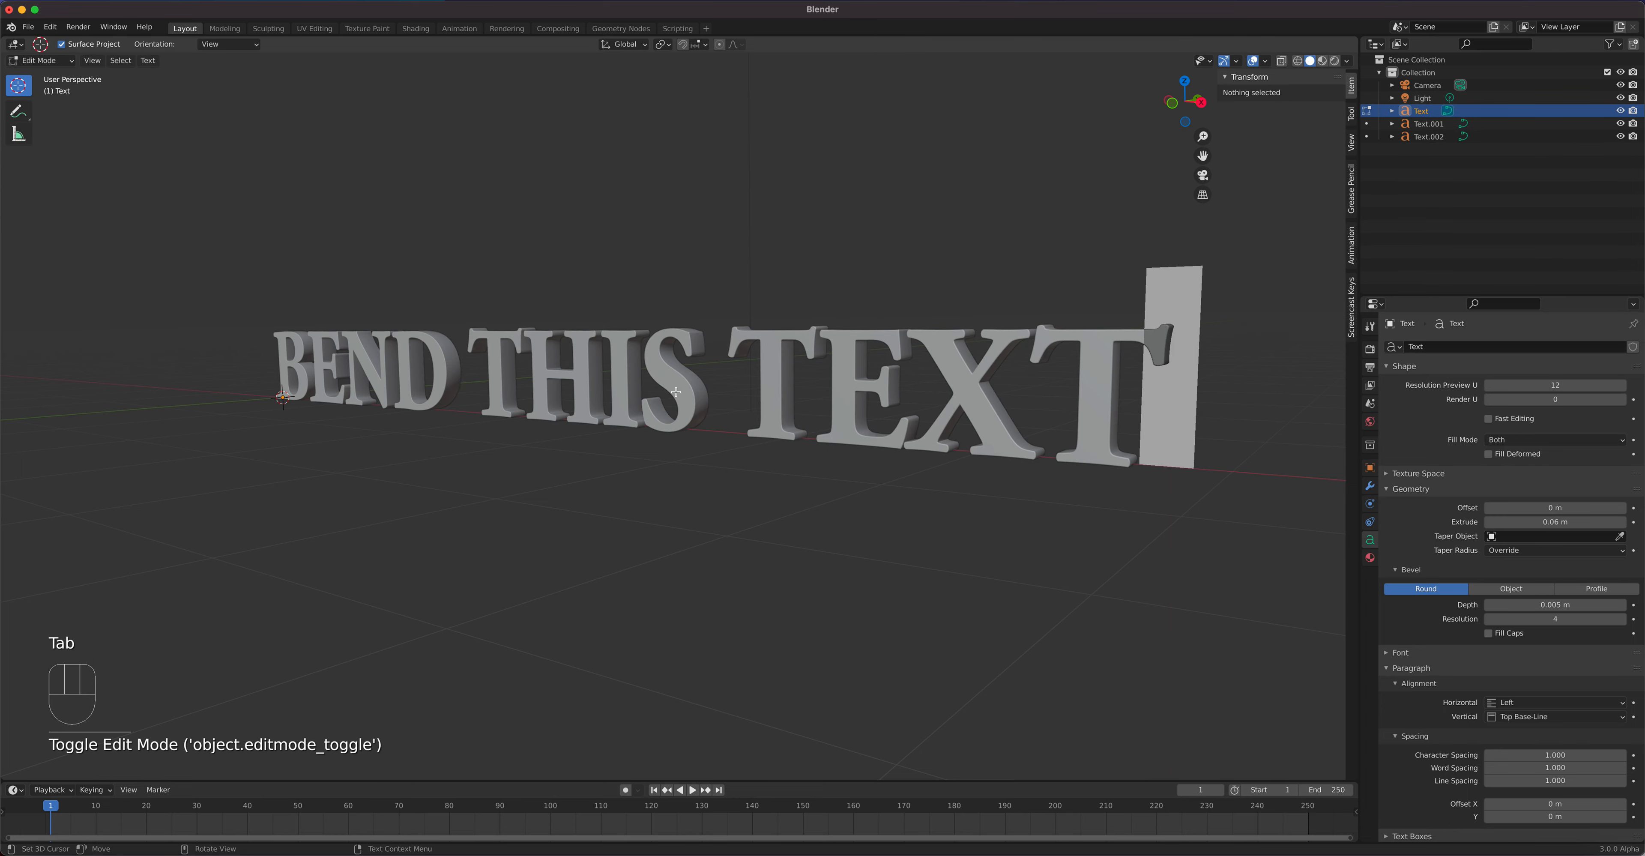
key(BackSpace)
key(BackSpace)
key(BackSpace)
key(BackSpace)
key(BackSpace)
key(BackSpace)
key(BackSpace)
key(BackSpace)
key(BackSpace)
key(BackSpace)
key(BackSpace)
key(BackSpace)
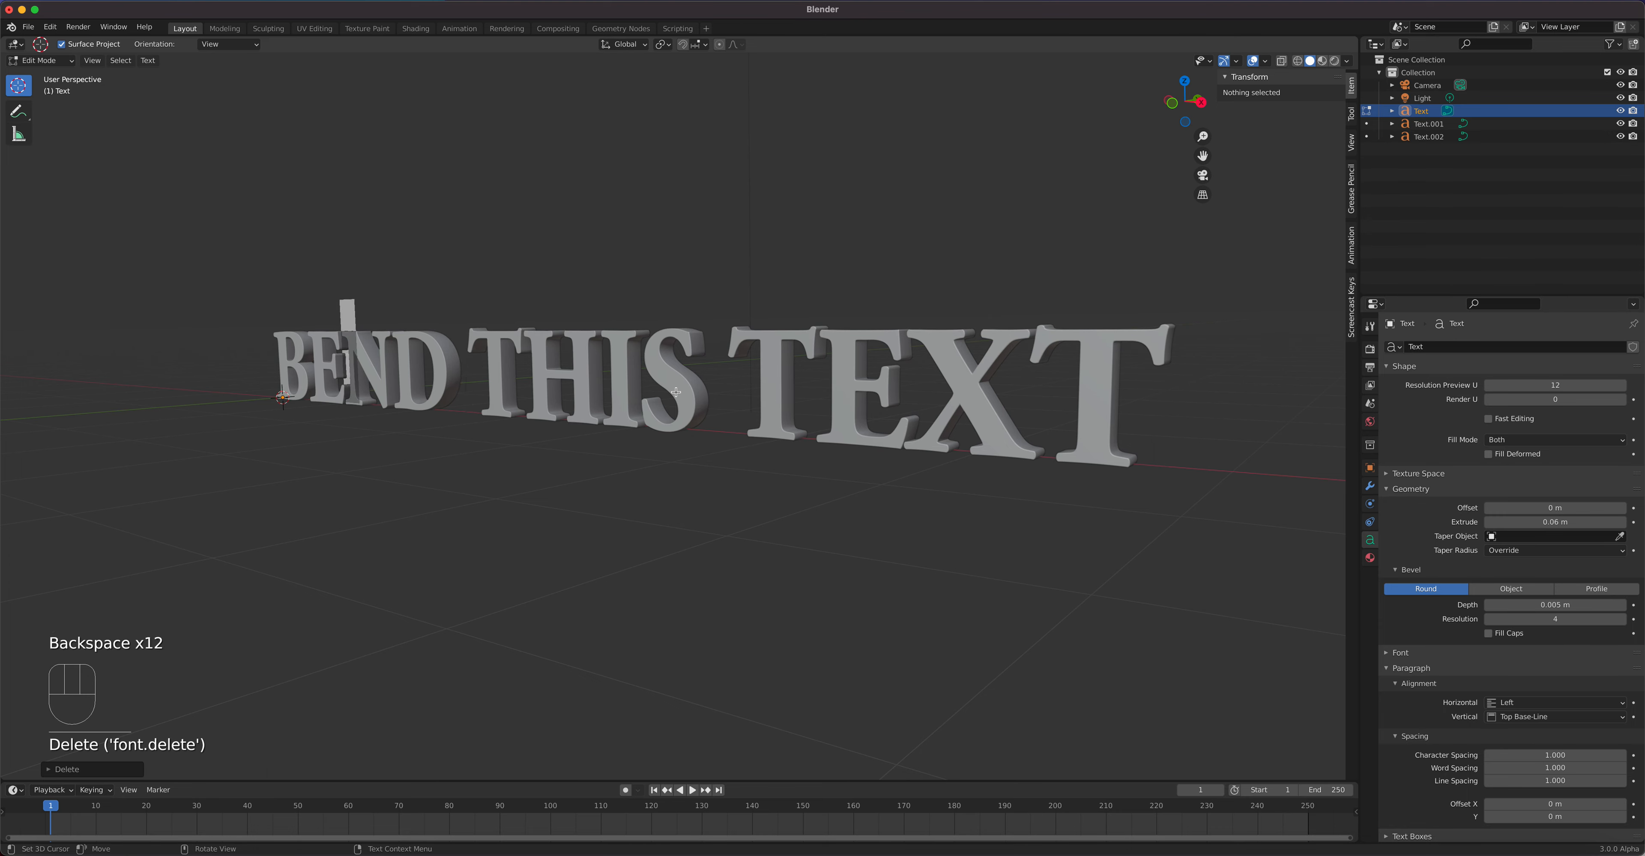
text(1)
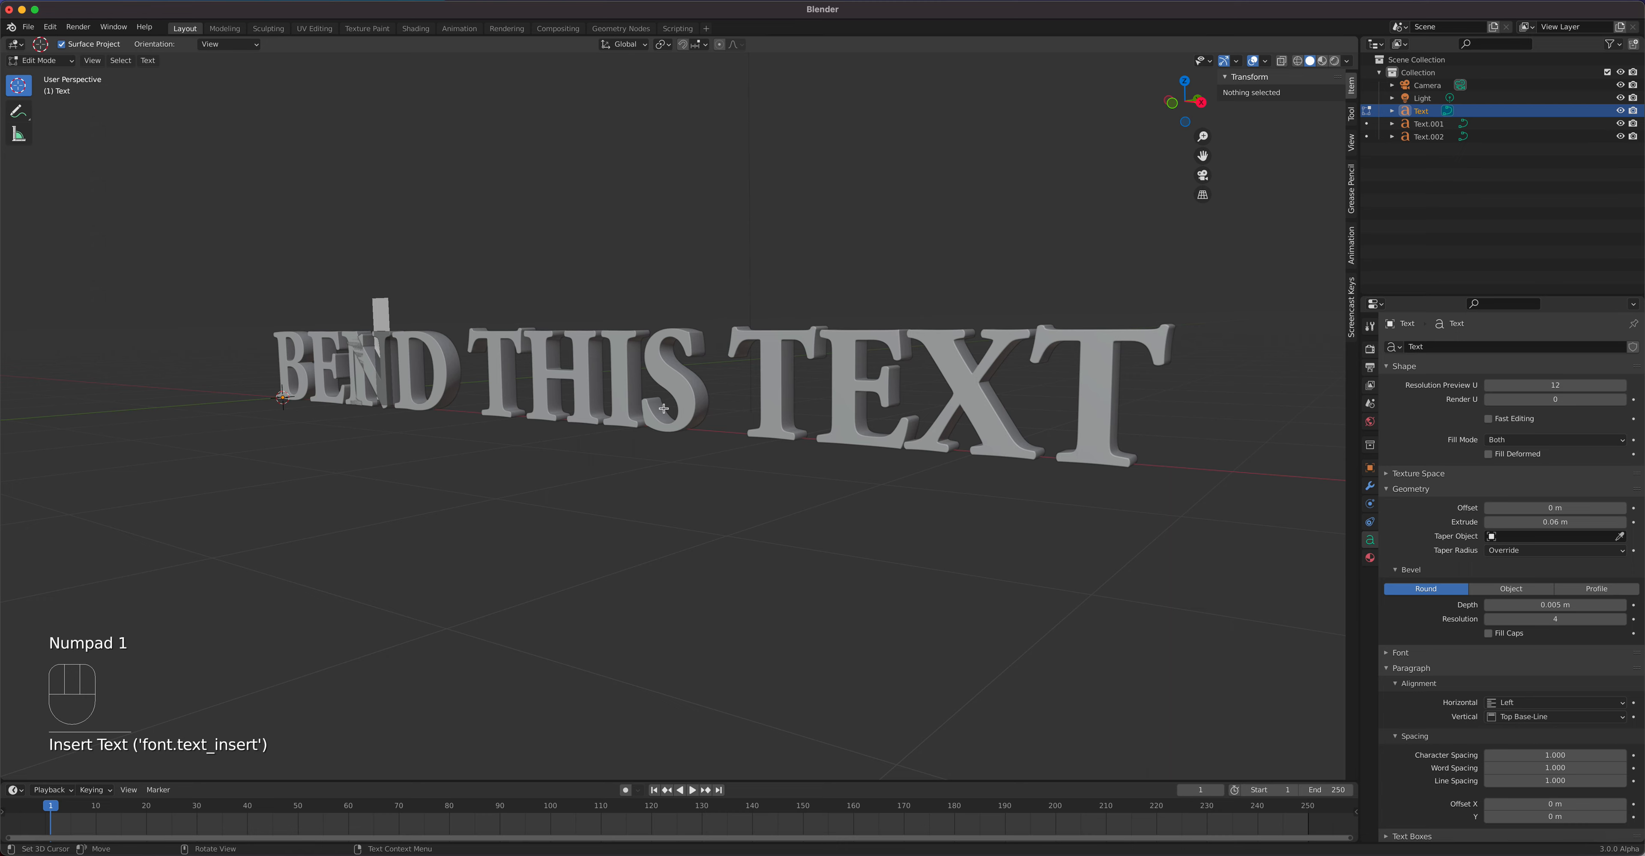
key(BackSpace)
middle_drag(554, 501, 617, 497)
key(BackSpace)
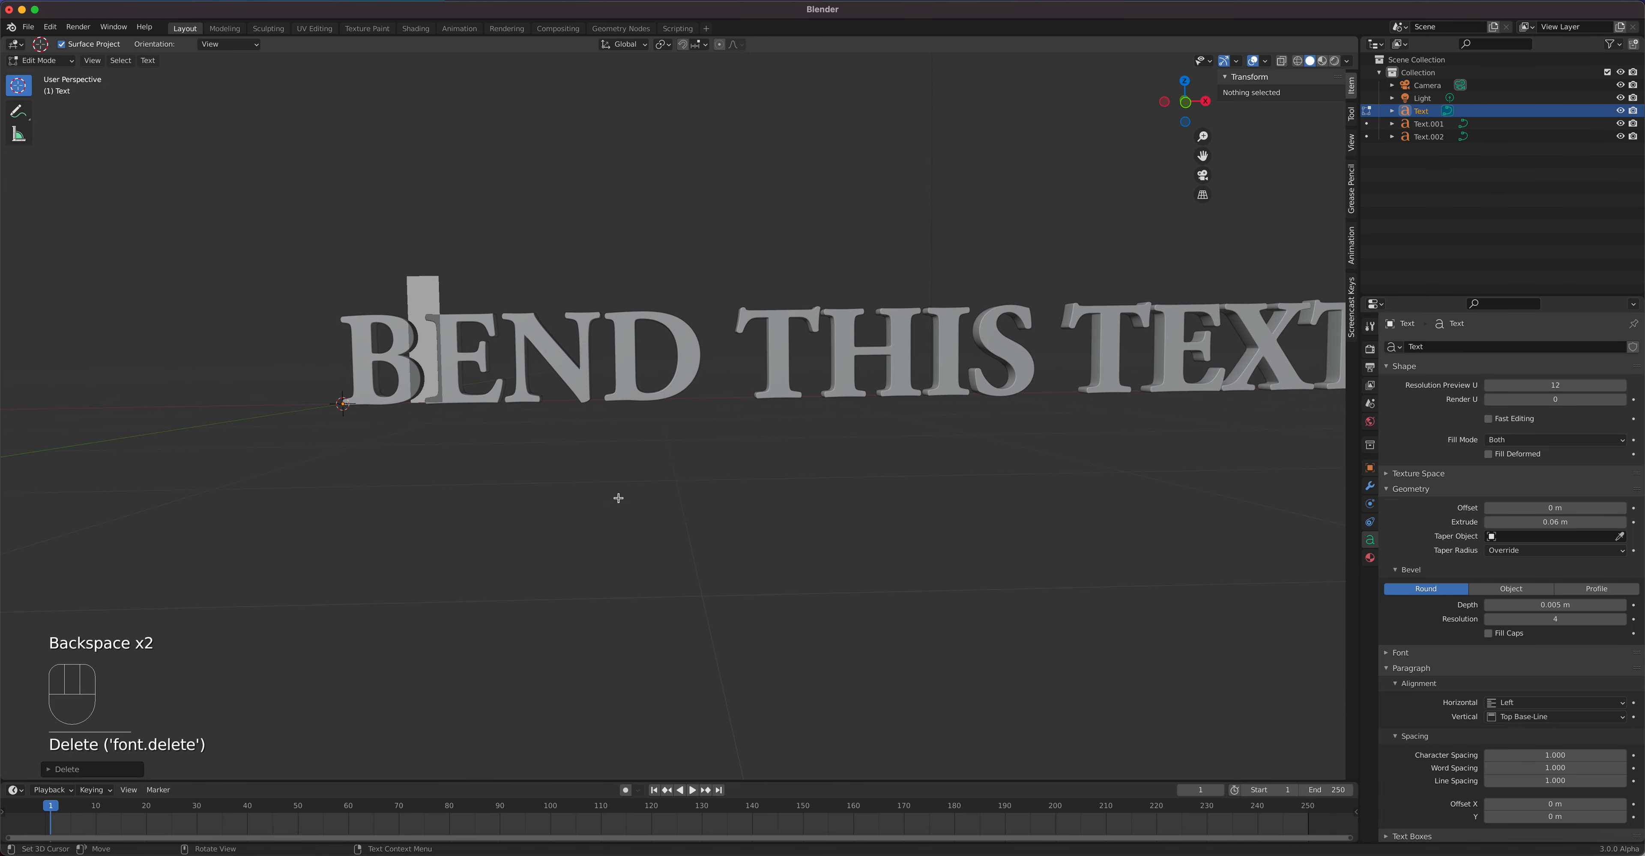
key(Tab)
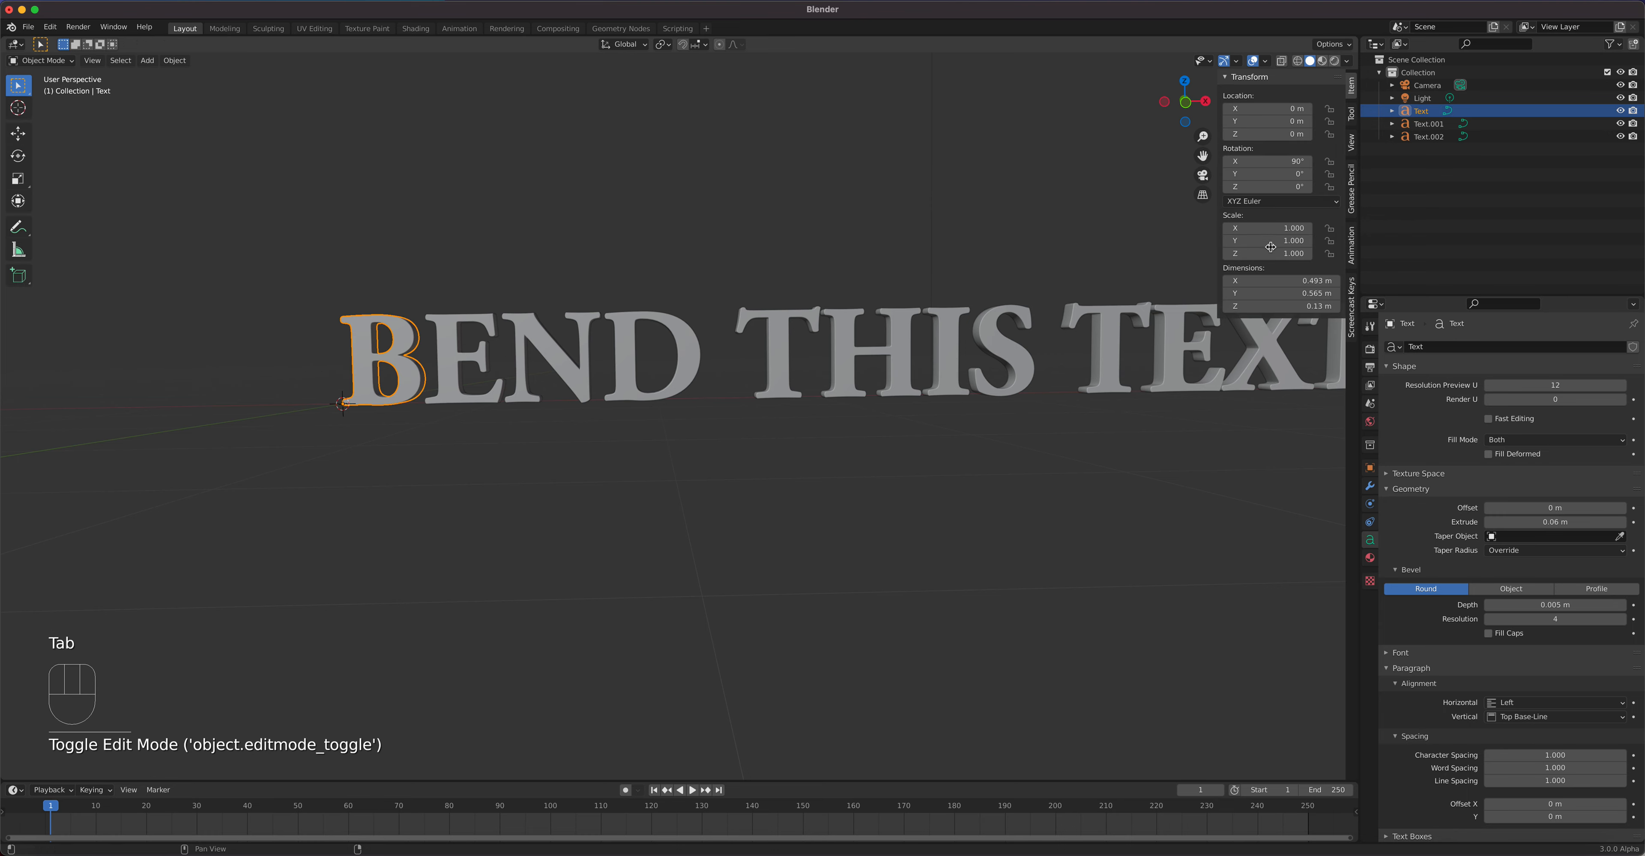
Step: Edit the Text.001 copy so that it contains only the letters BE
click(1421, 125)
key(Tab)
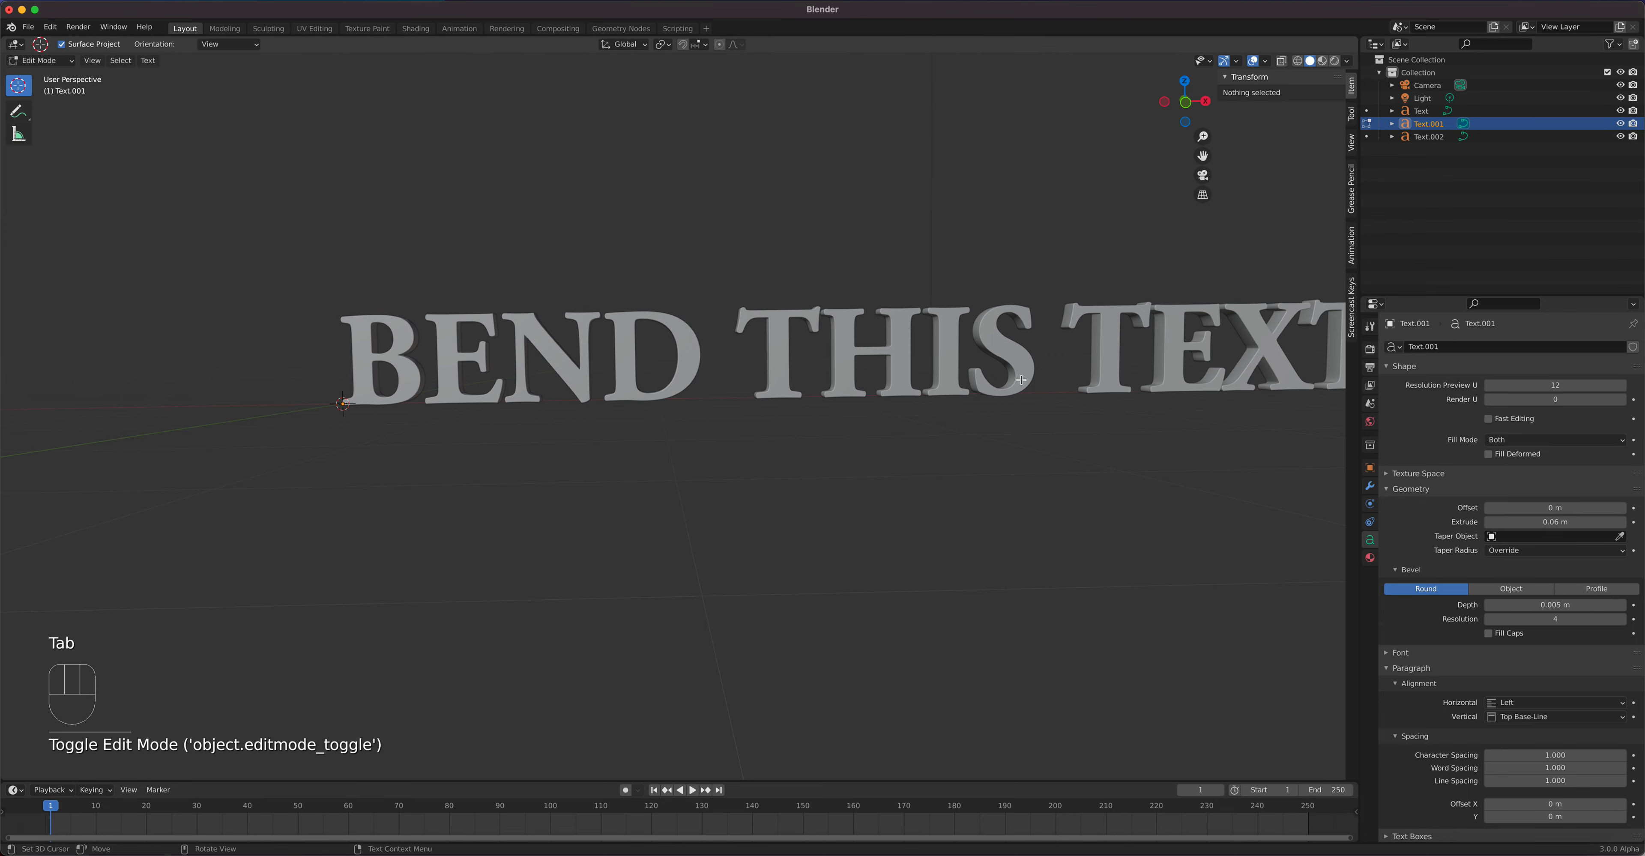
key(BackSpace)
key(BackSpace)
key(BackSpace)
key(BackSpace)
key(BackSpace)
key(BackSpace)
key(BackSpace)
key(BackSpace)
key(BackSpace)
key(BackSpace)
key(BackSpace)
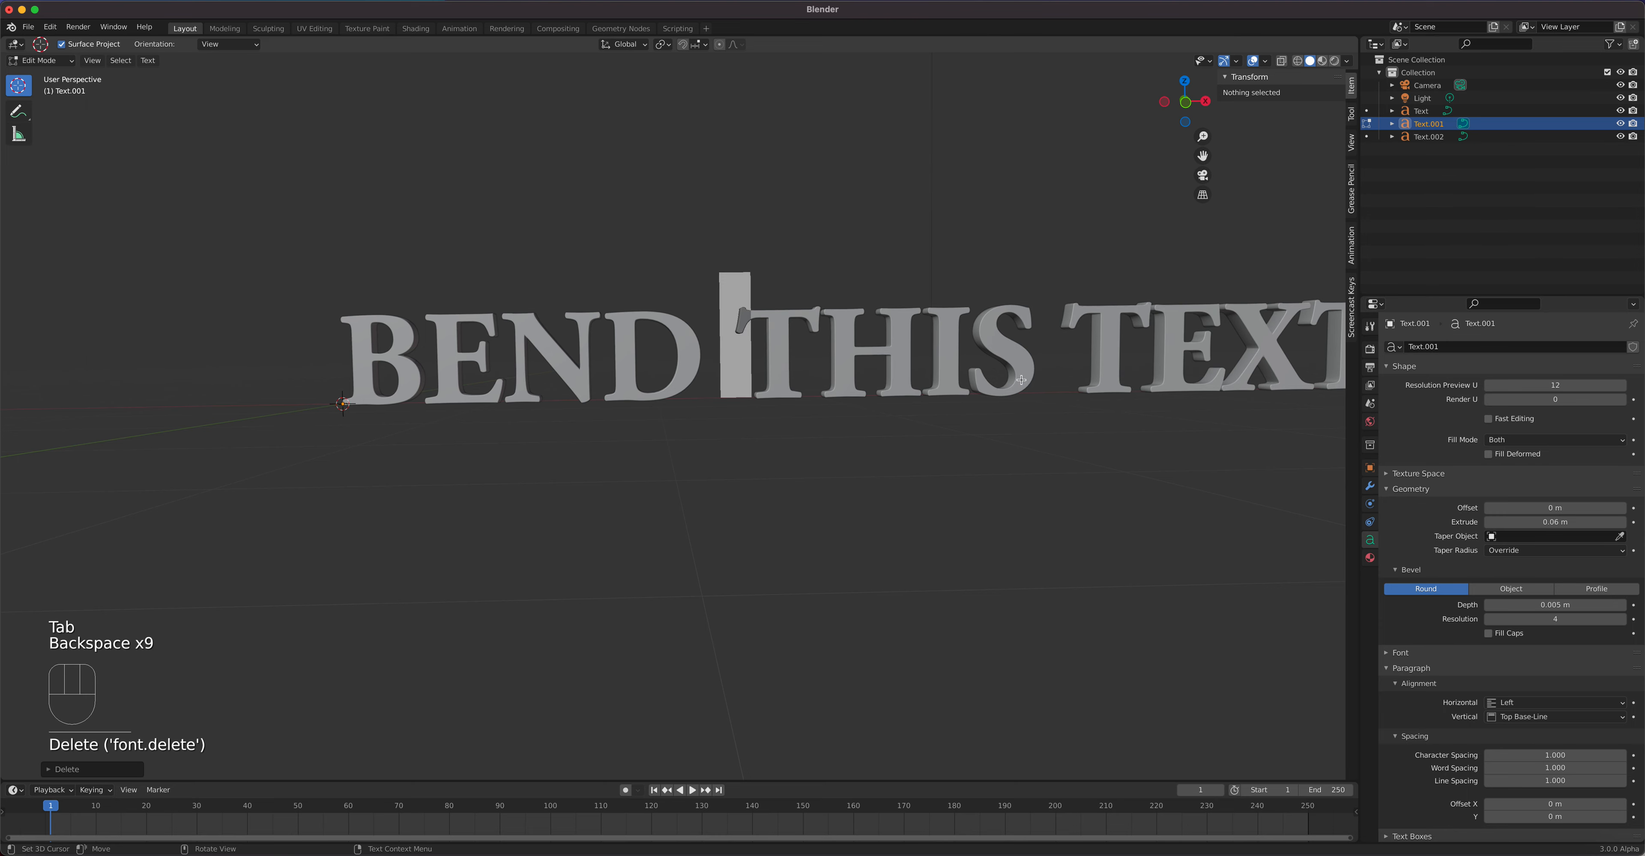
key(BackSpace)
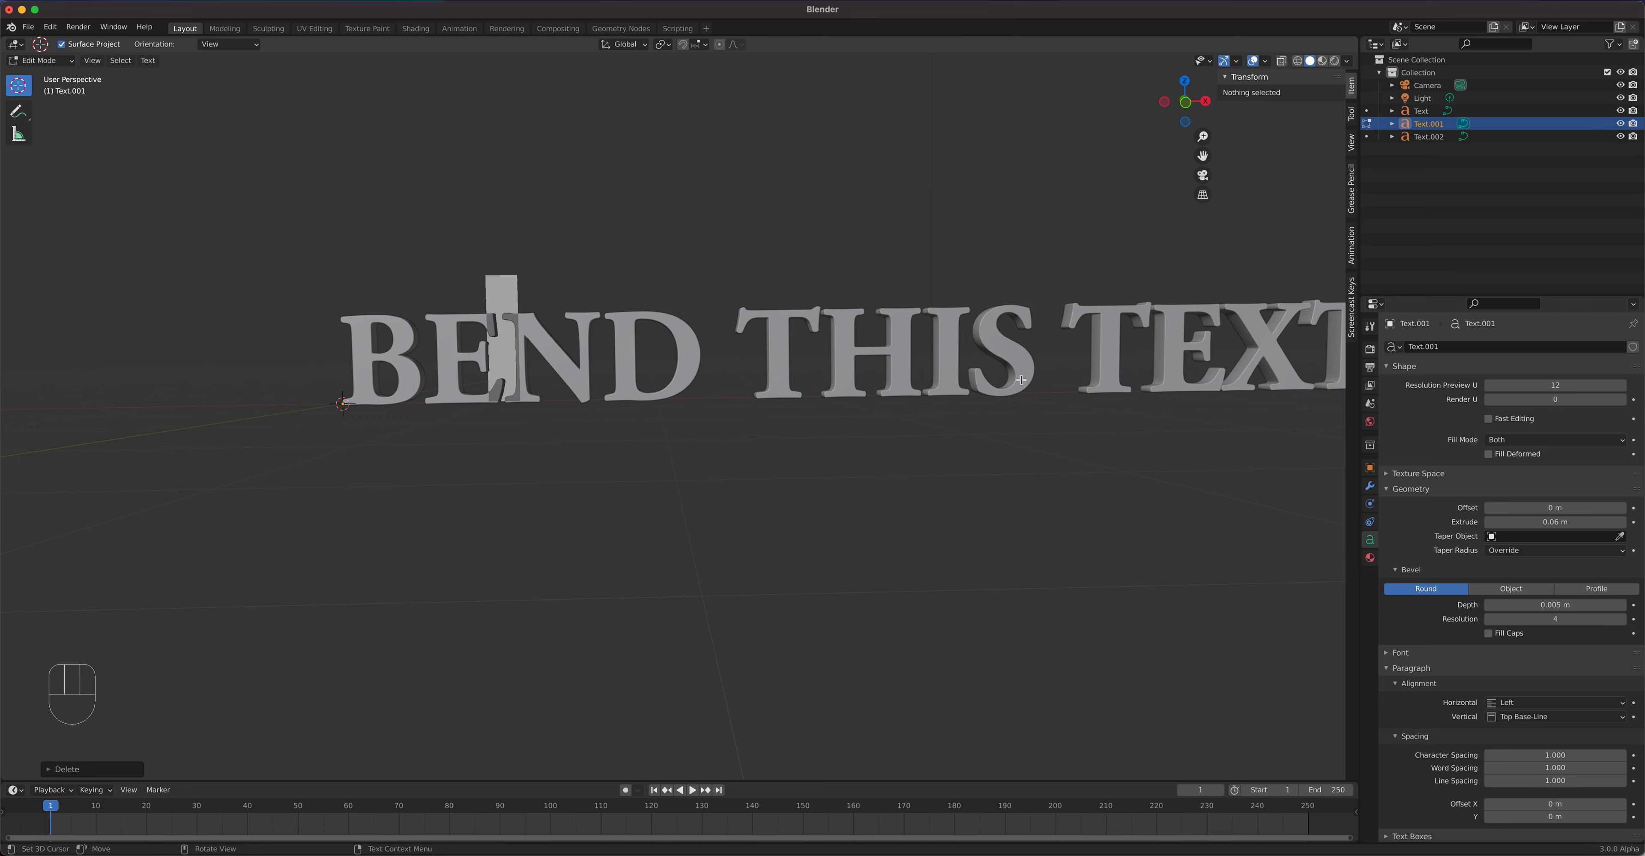
key(Tab)
Step: Hide Text.002 and Text.001 in the viewport, and show Text.001 again to compare the letter sequence
click(1430, 137)
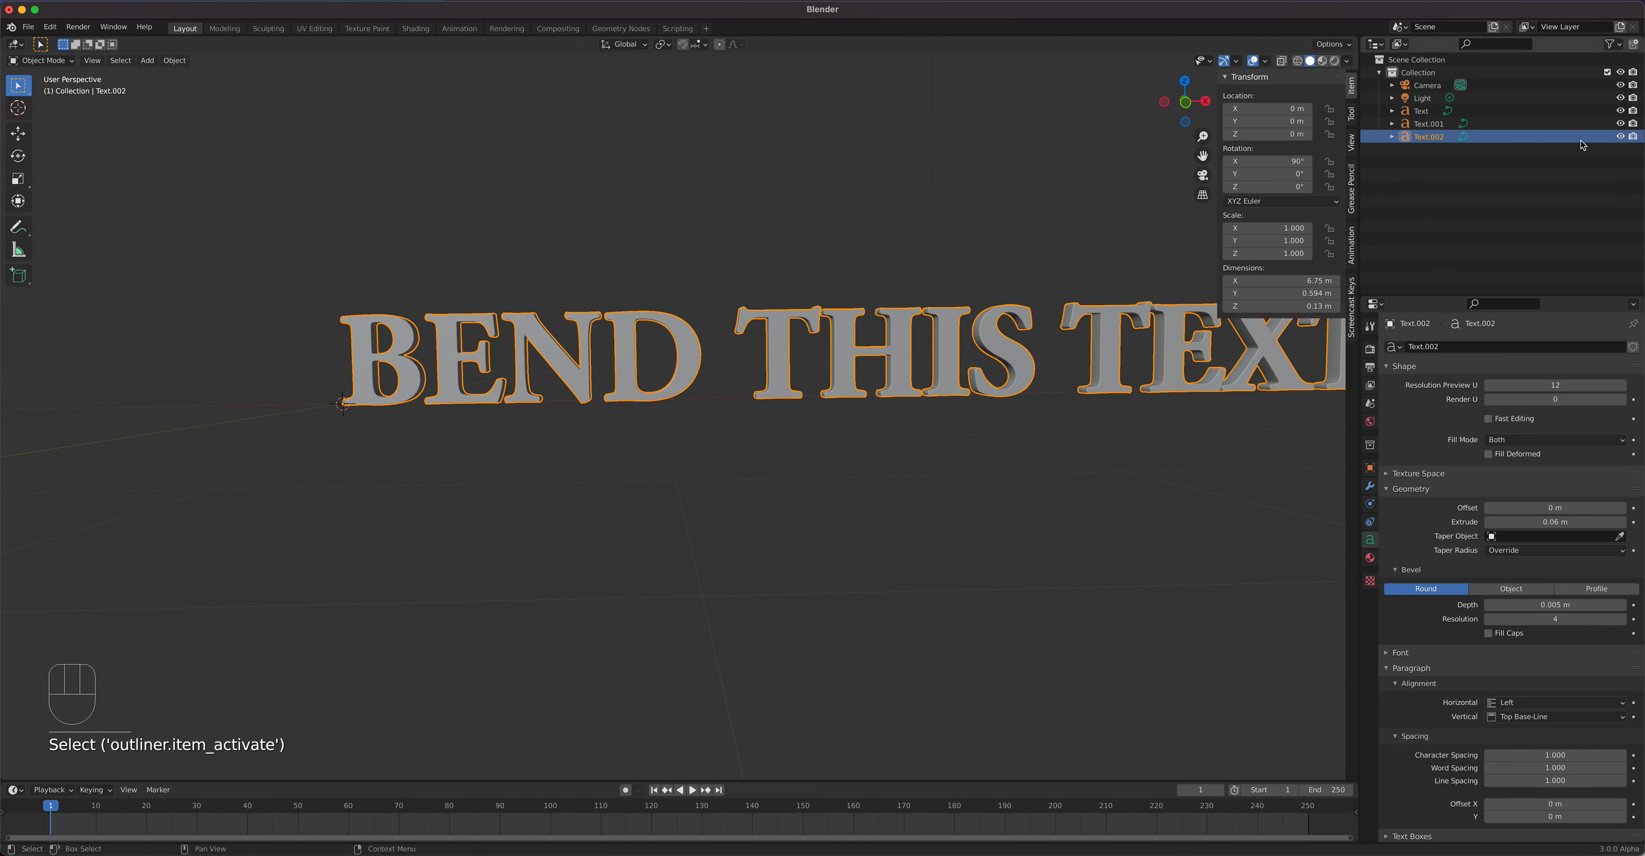
click(1620, 136)
drag(1621, 124, 1622, 111)
click(1621, 110)
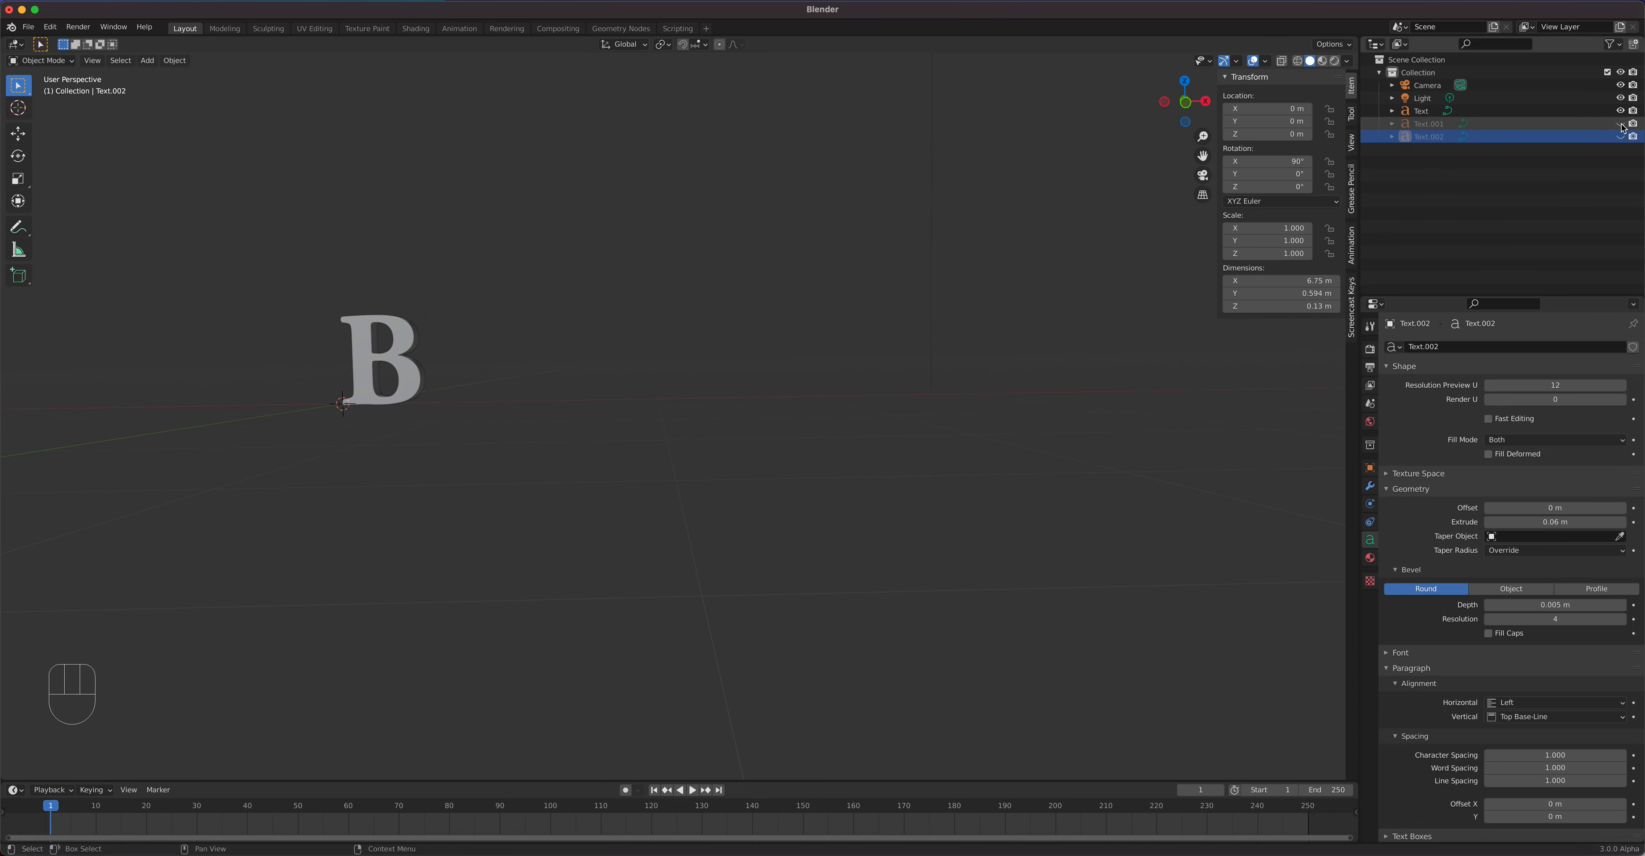
click(1621, 124)
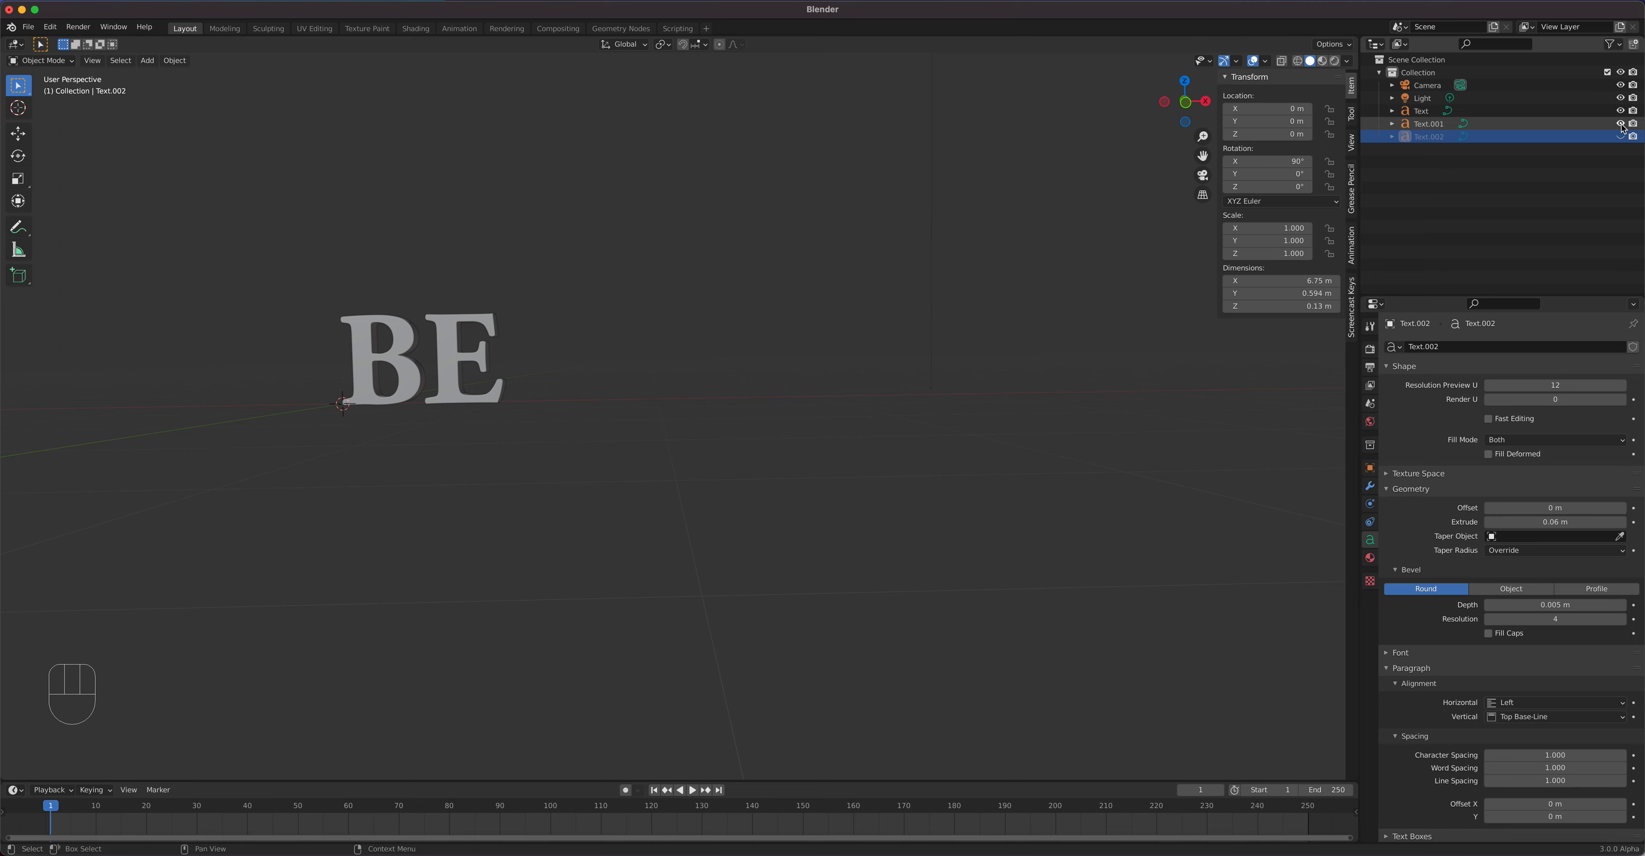
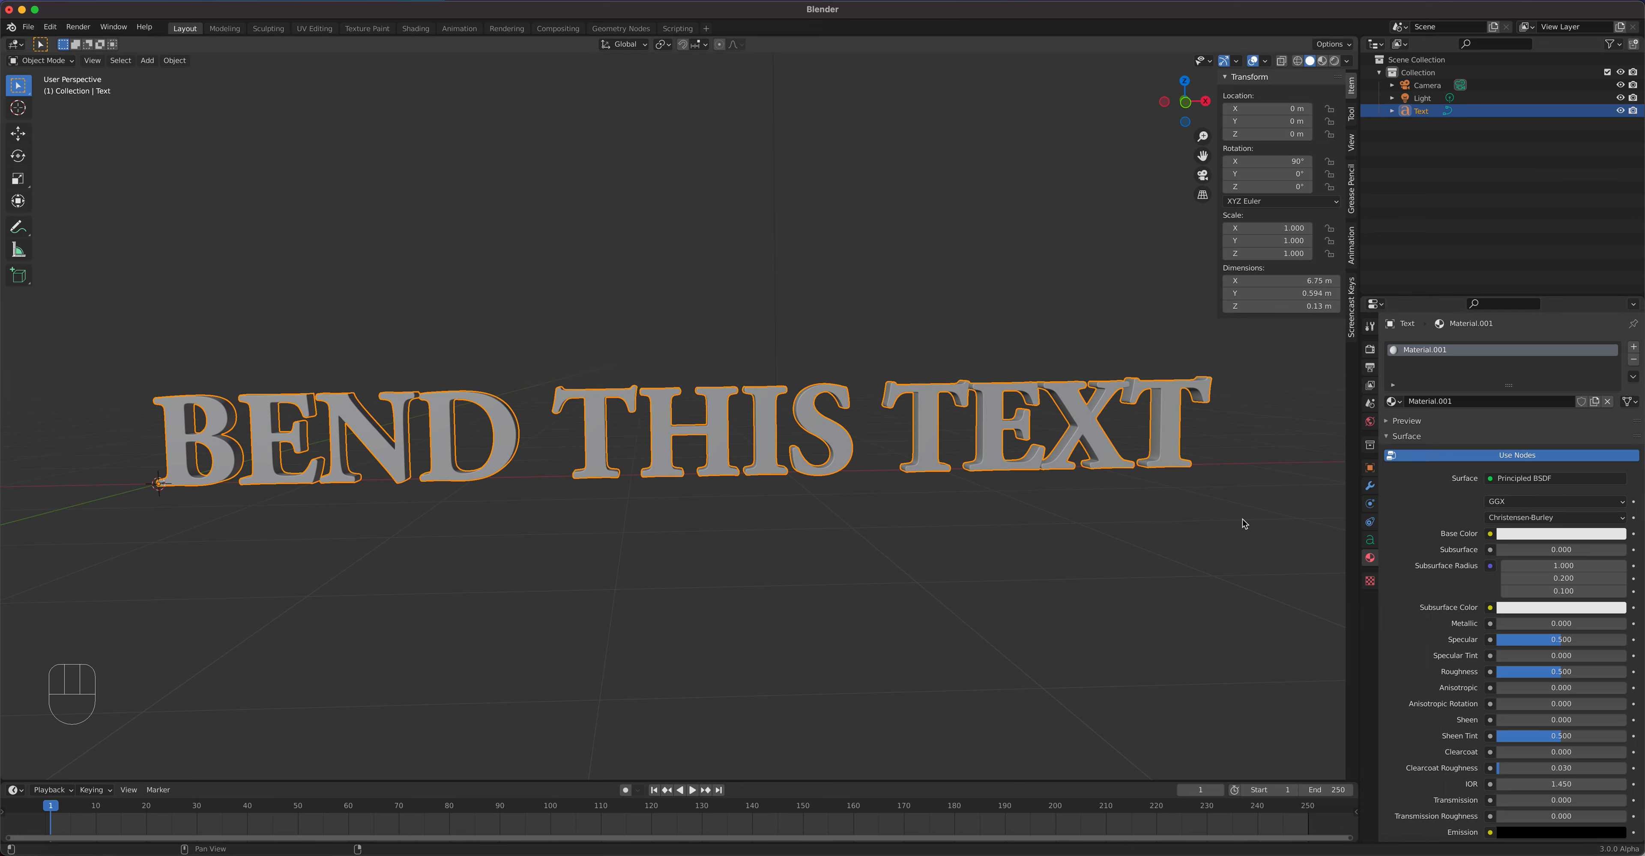
Step: Add a plane mesh and scale it up uniformly to about 12.3 m on each side as a floor
key(shift+a)
mouse_move(971, 596)
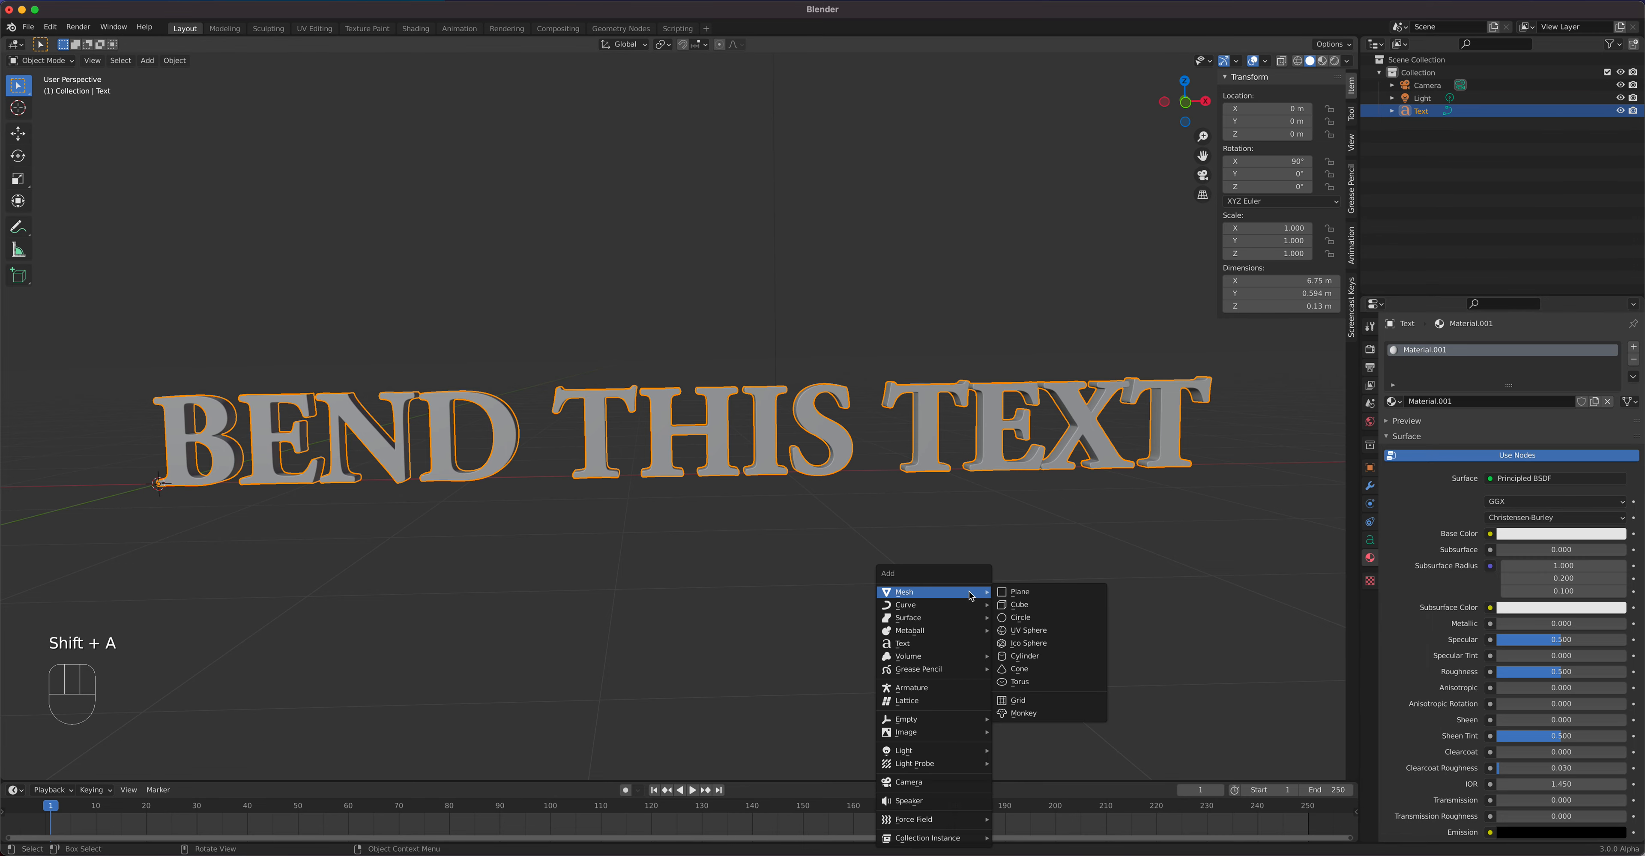
click(1030, 595)
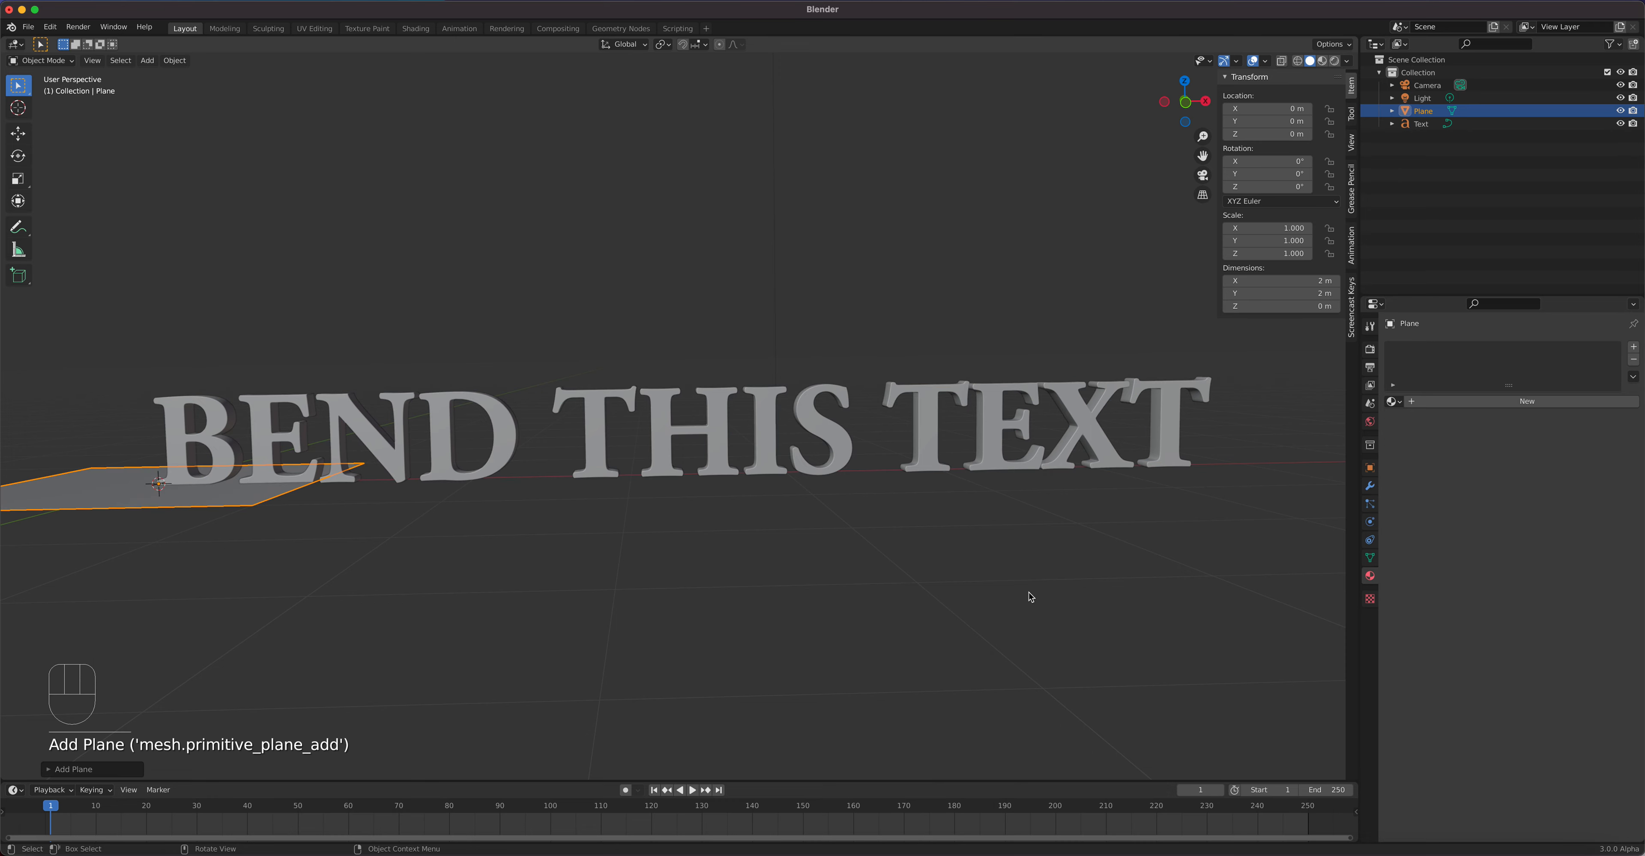
key(s)
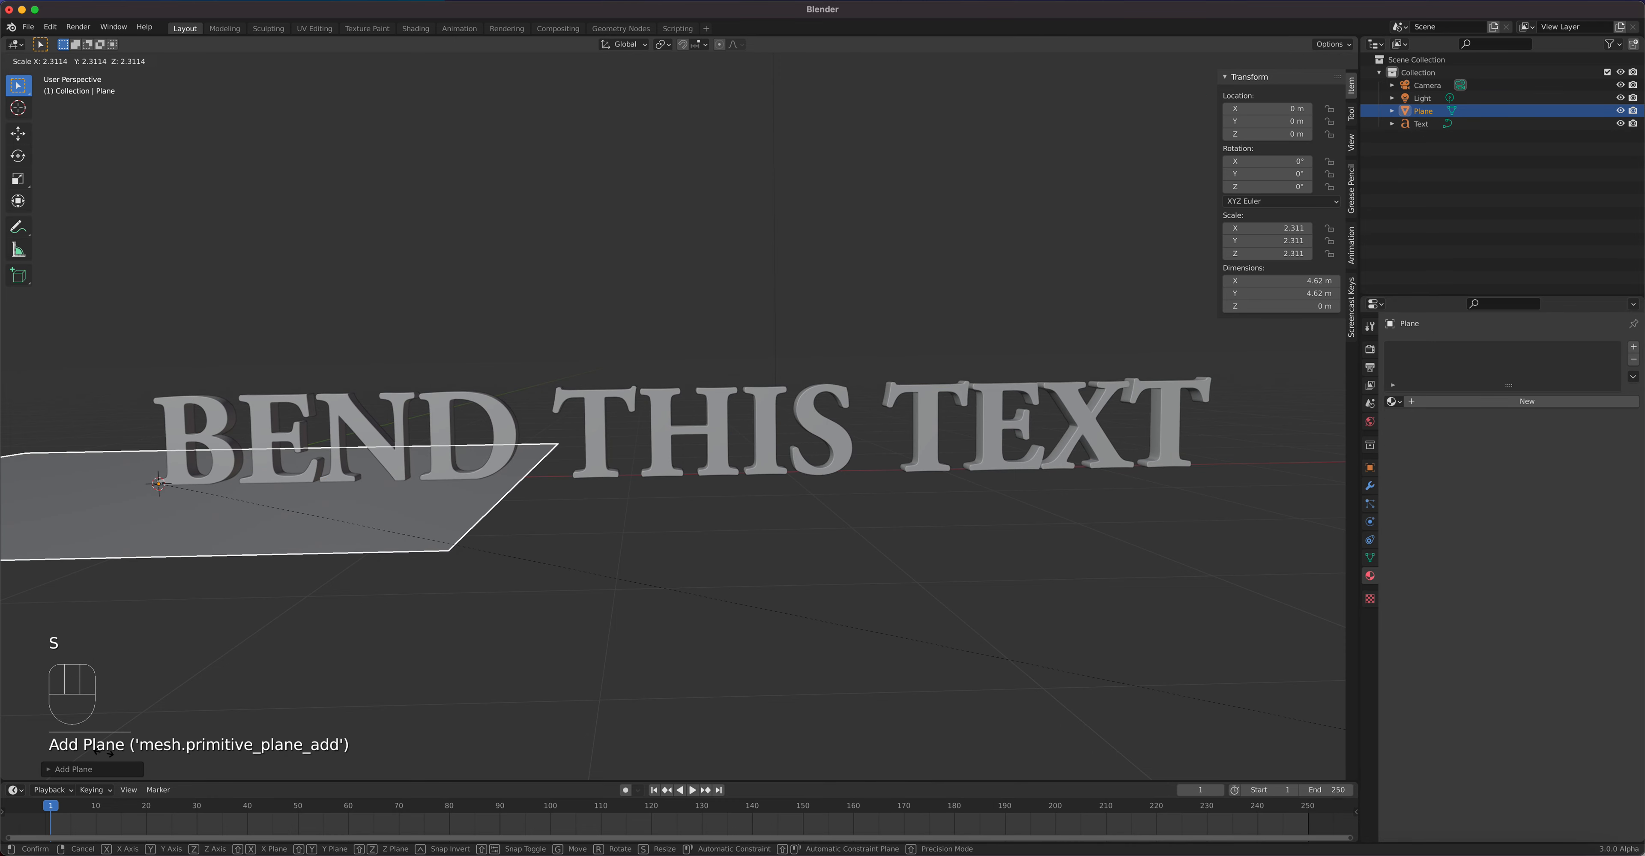
click(705, 498)
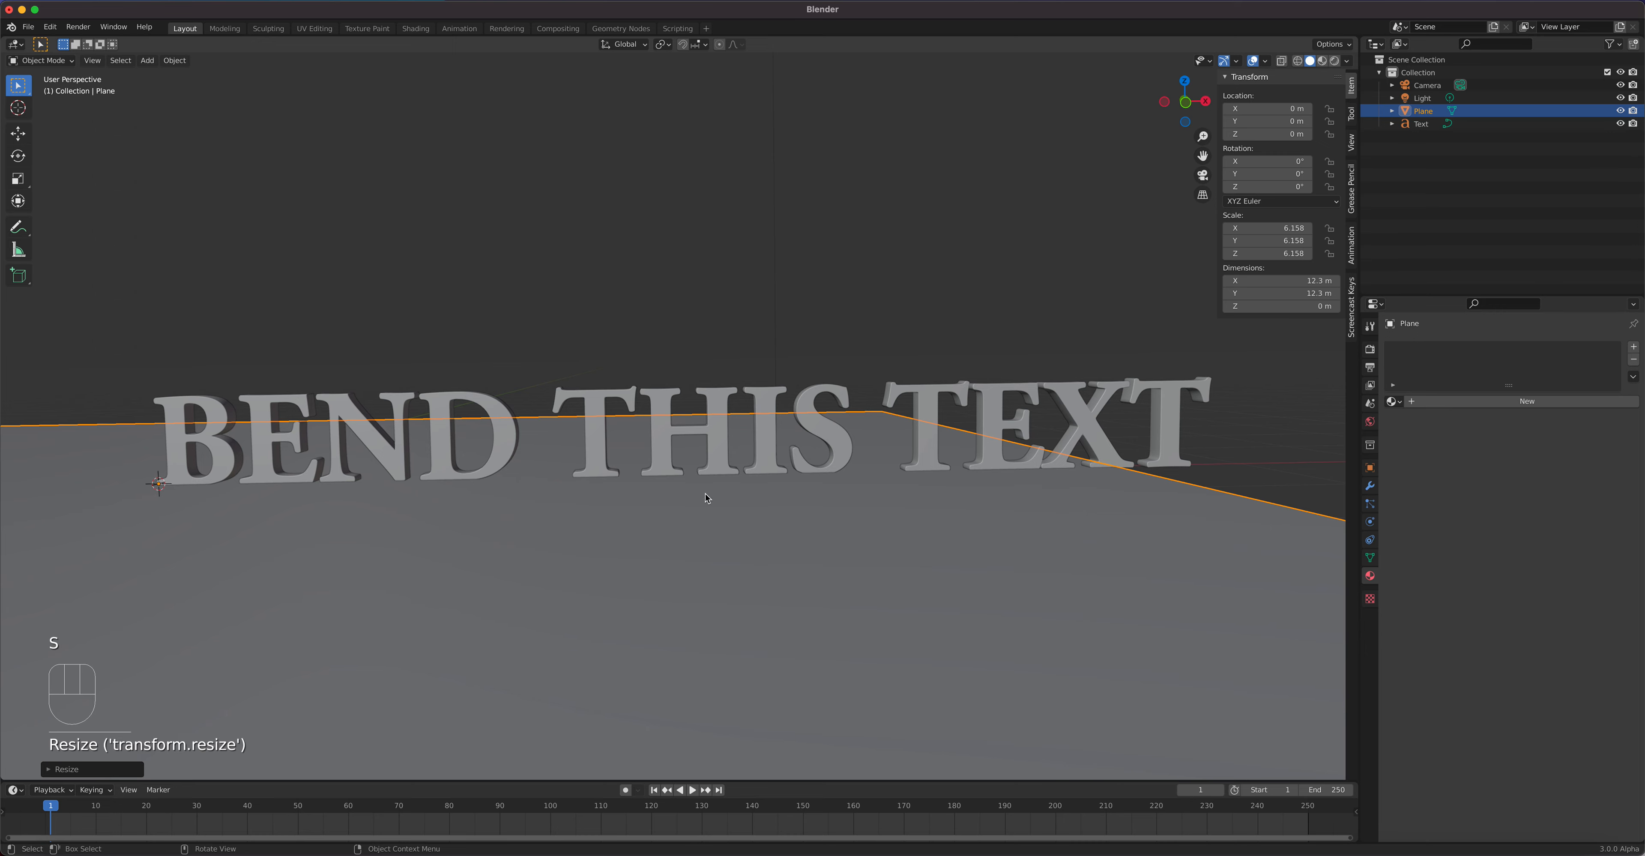
Step: In top view, move the floor plane under the text to about X 3.48 m and Y 0.01 m
scroll(705, 497, down, 10)
scroll(705, 497, up, 4)
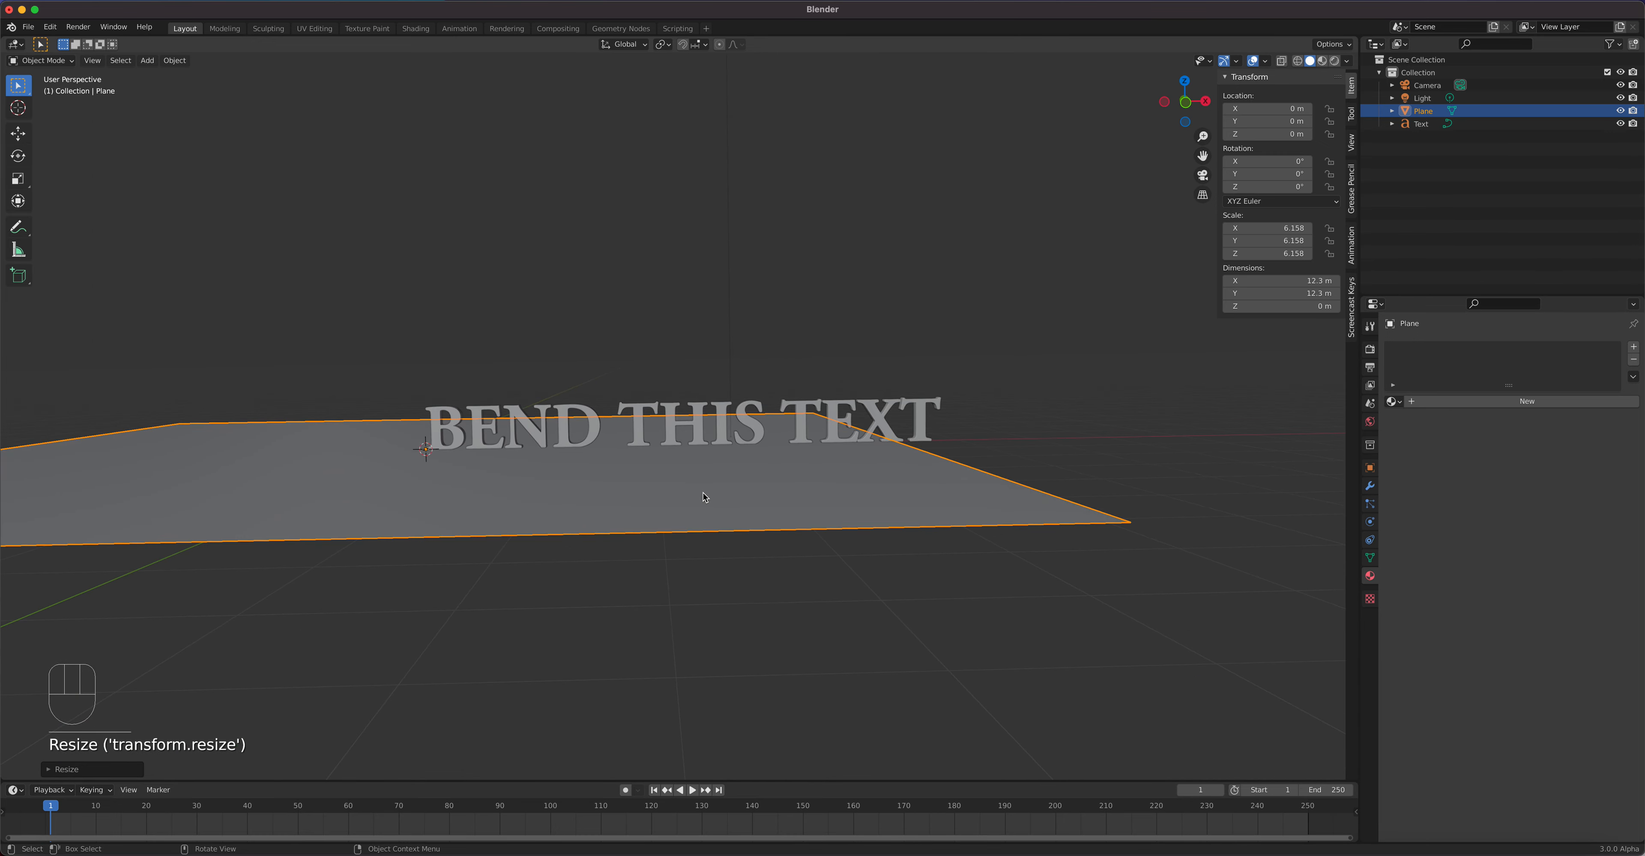
key(KP_7)
key(g)
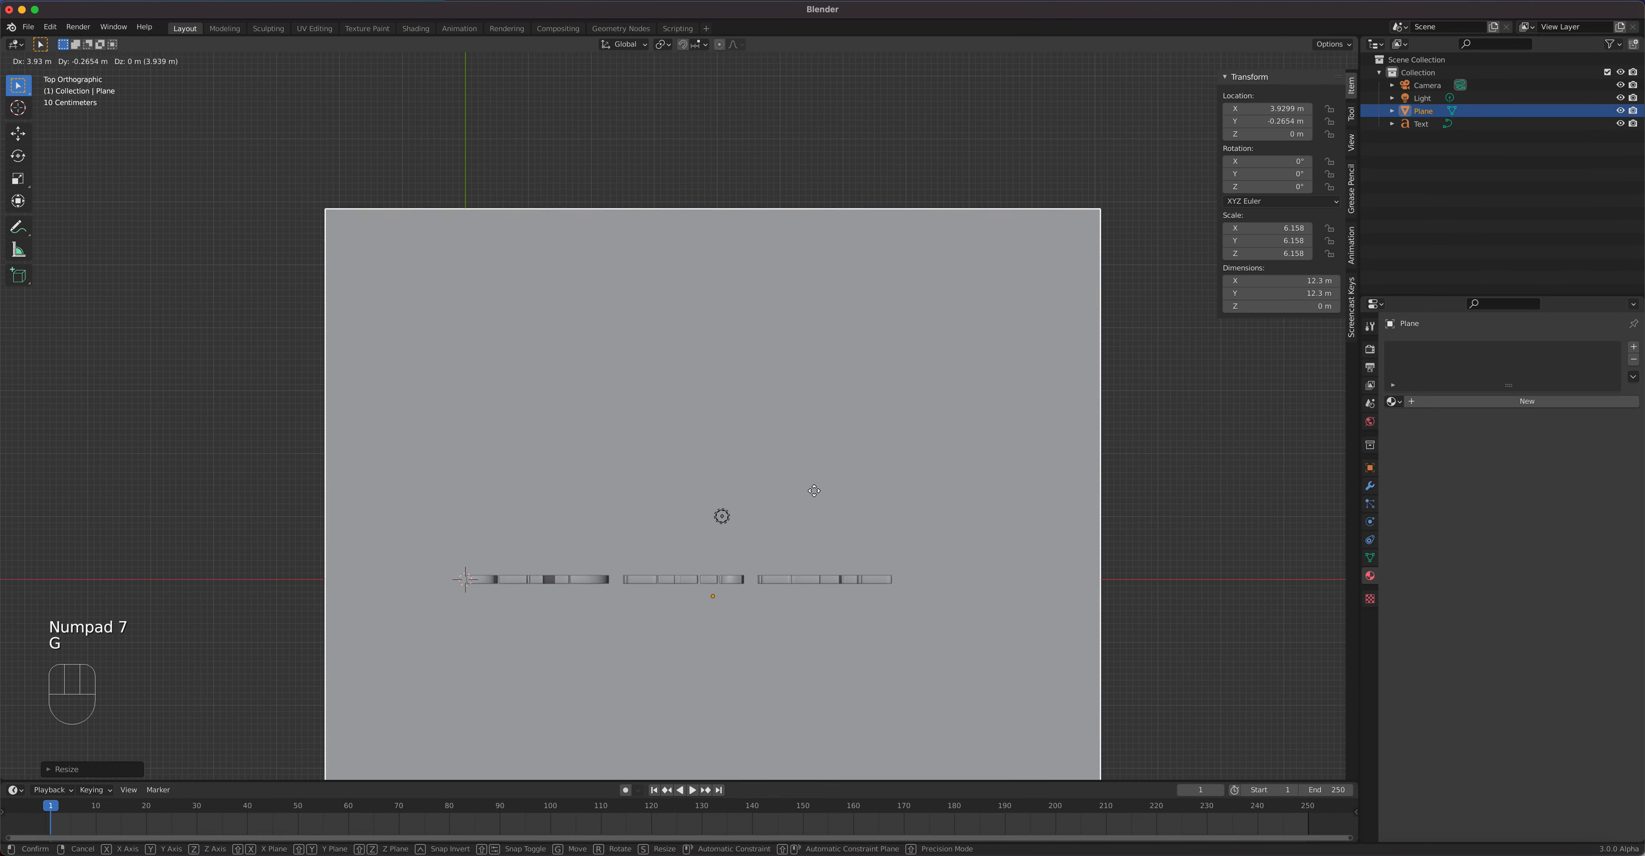
click(786, 475)
middle_drag(876, 560, 887, 675)
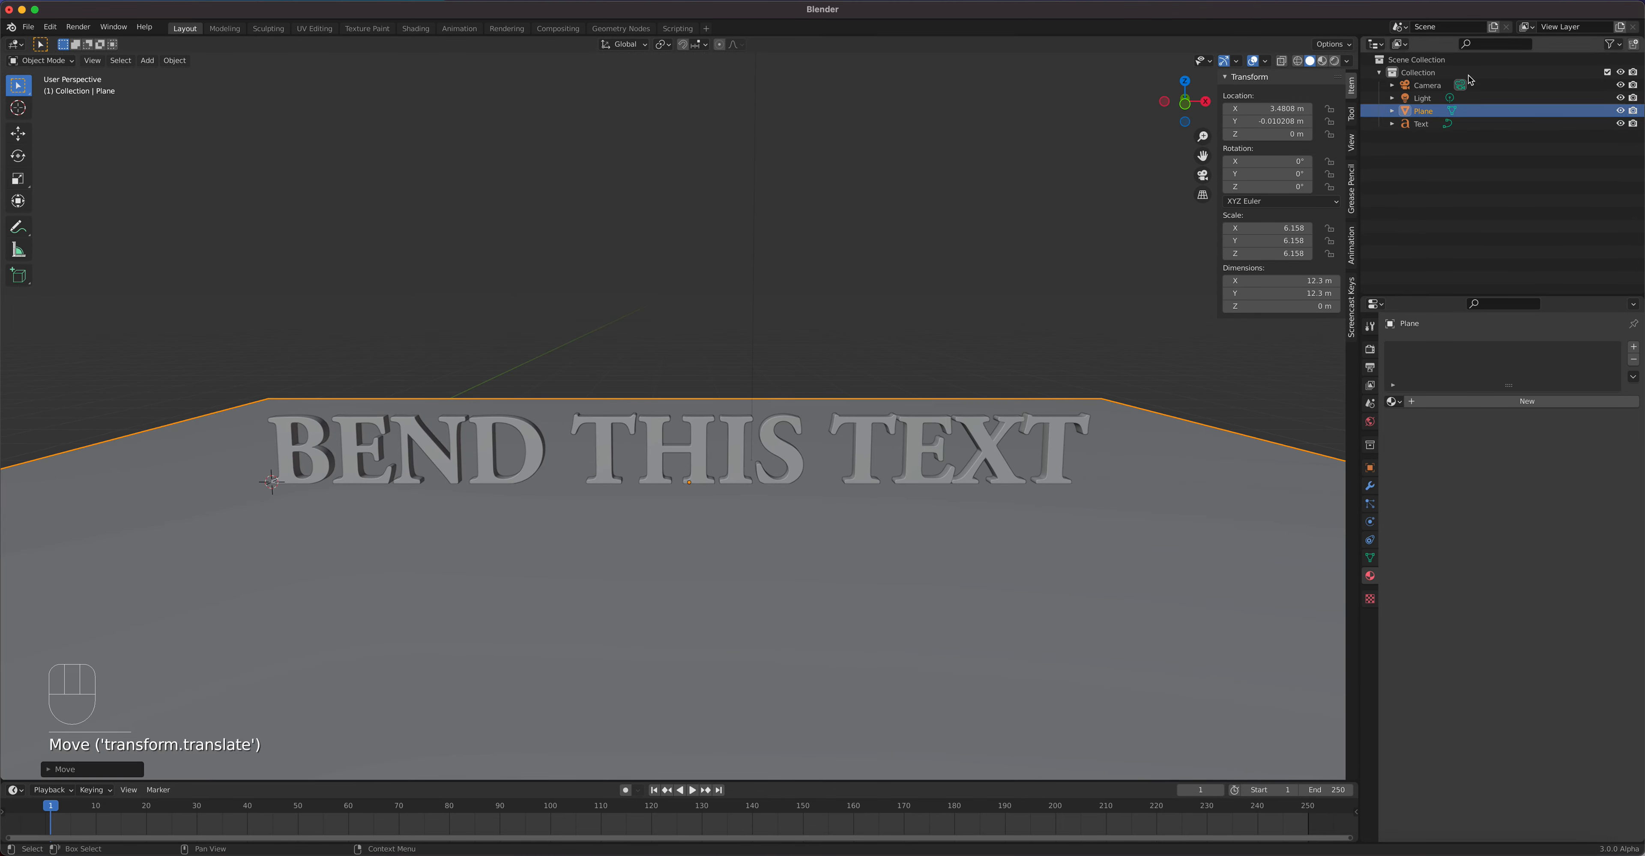
Step: Switch the viewport to rendered shading and change the light above the text to the Spot type
click(1334, 60)
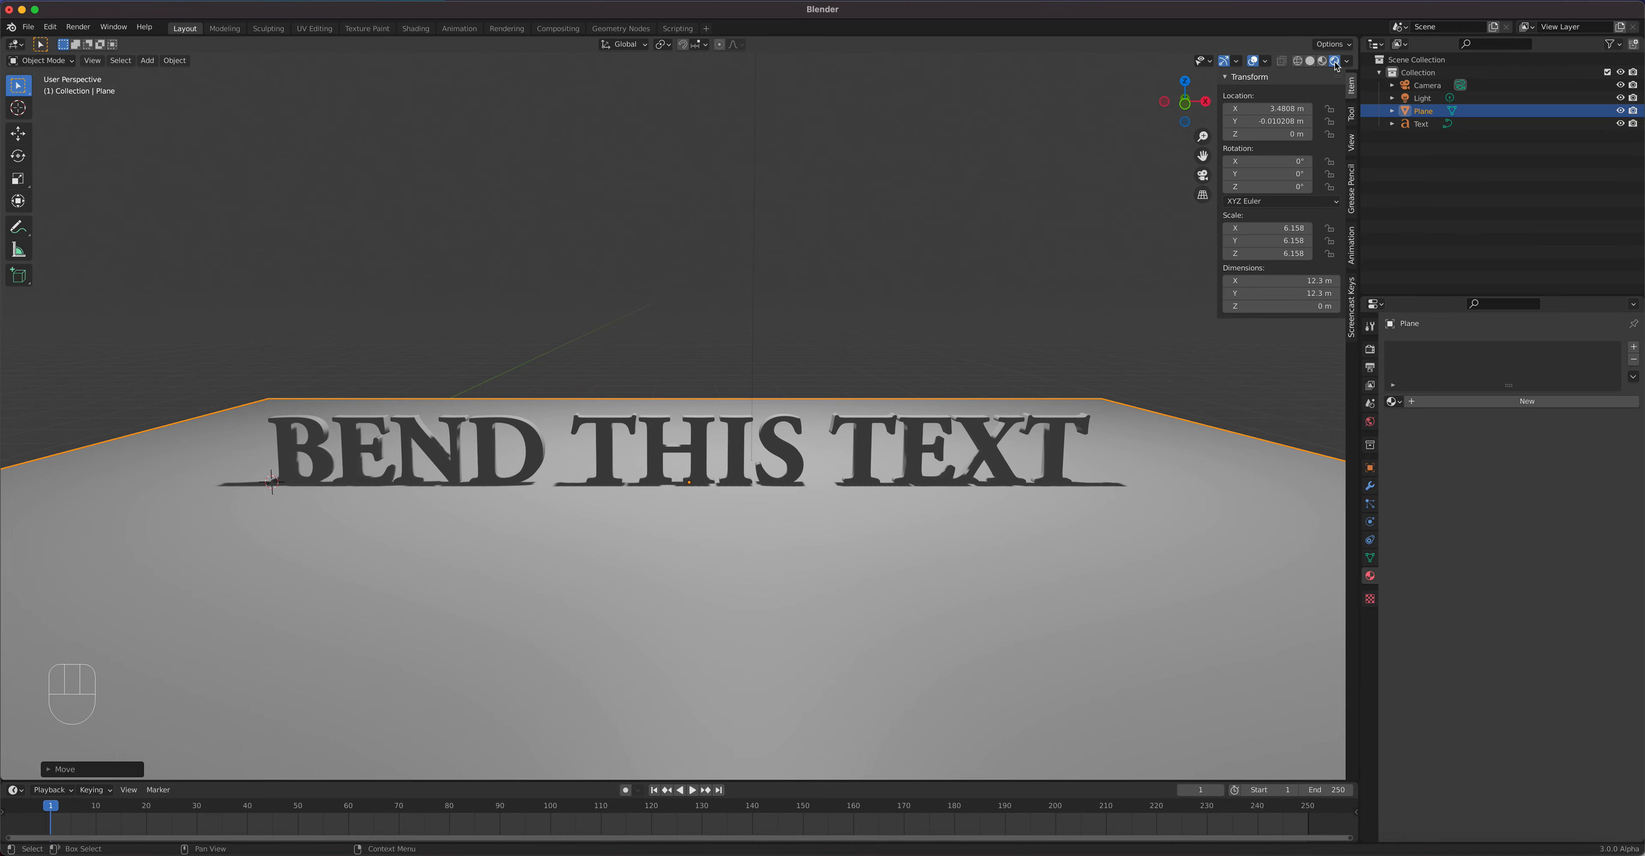
middle_drag(897, 409, 915, 356)
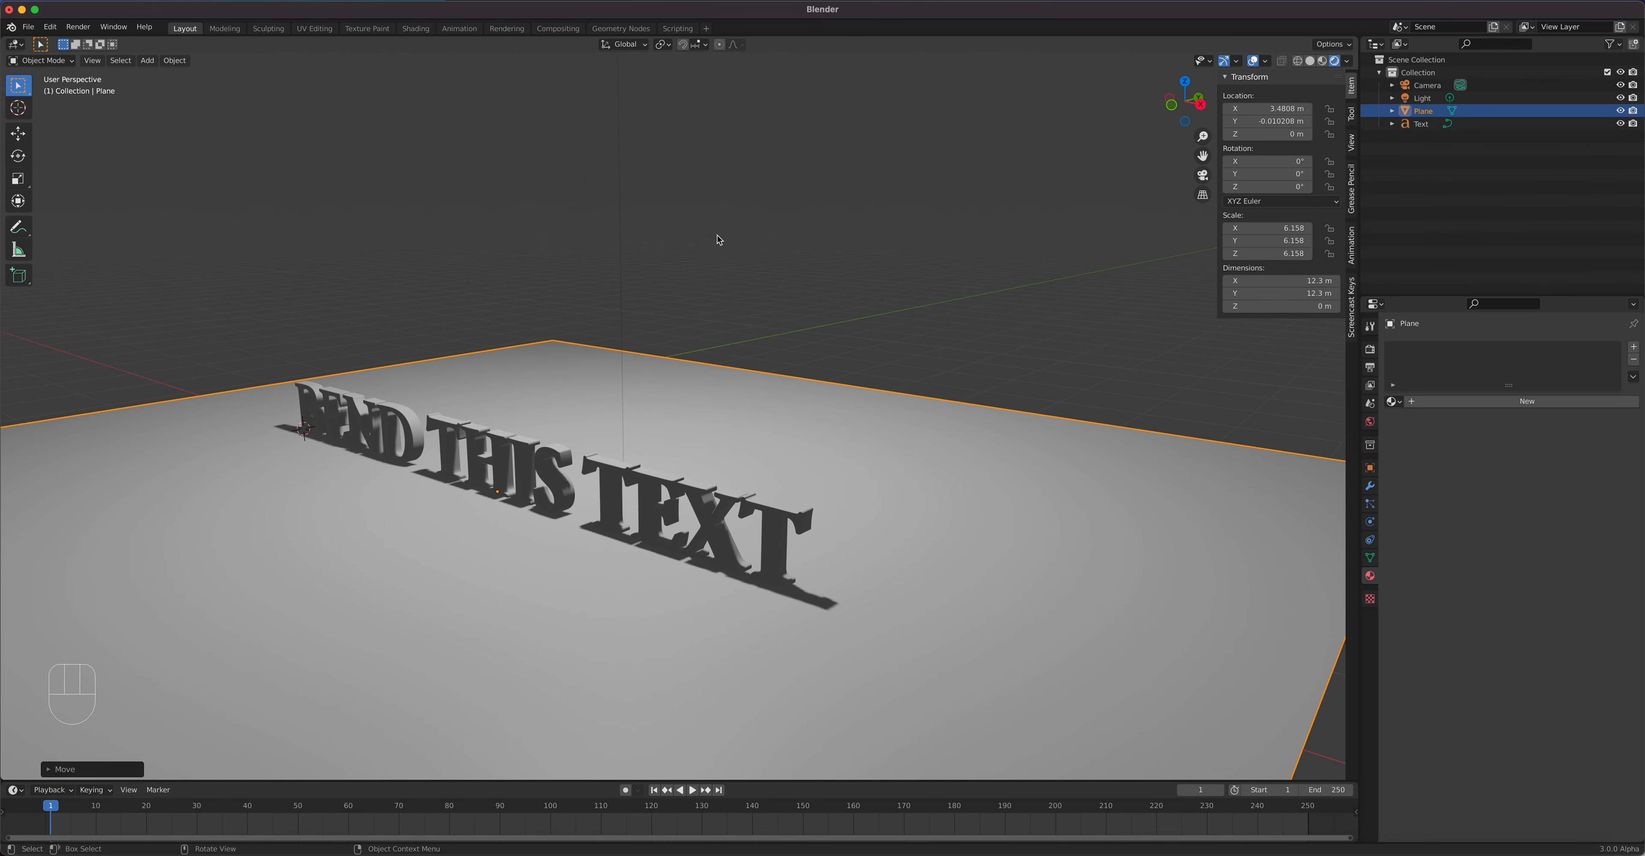
scroll(719, 240, down, 4)
click(662, 167)
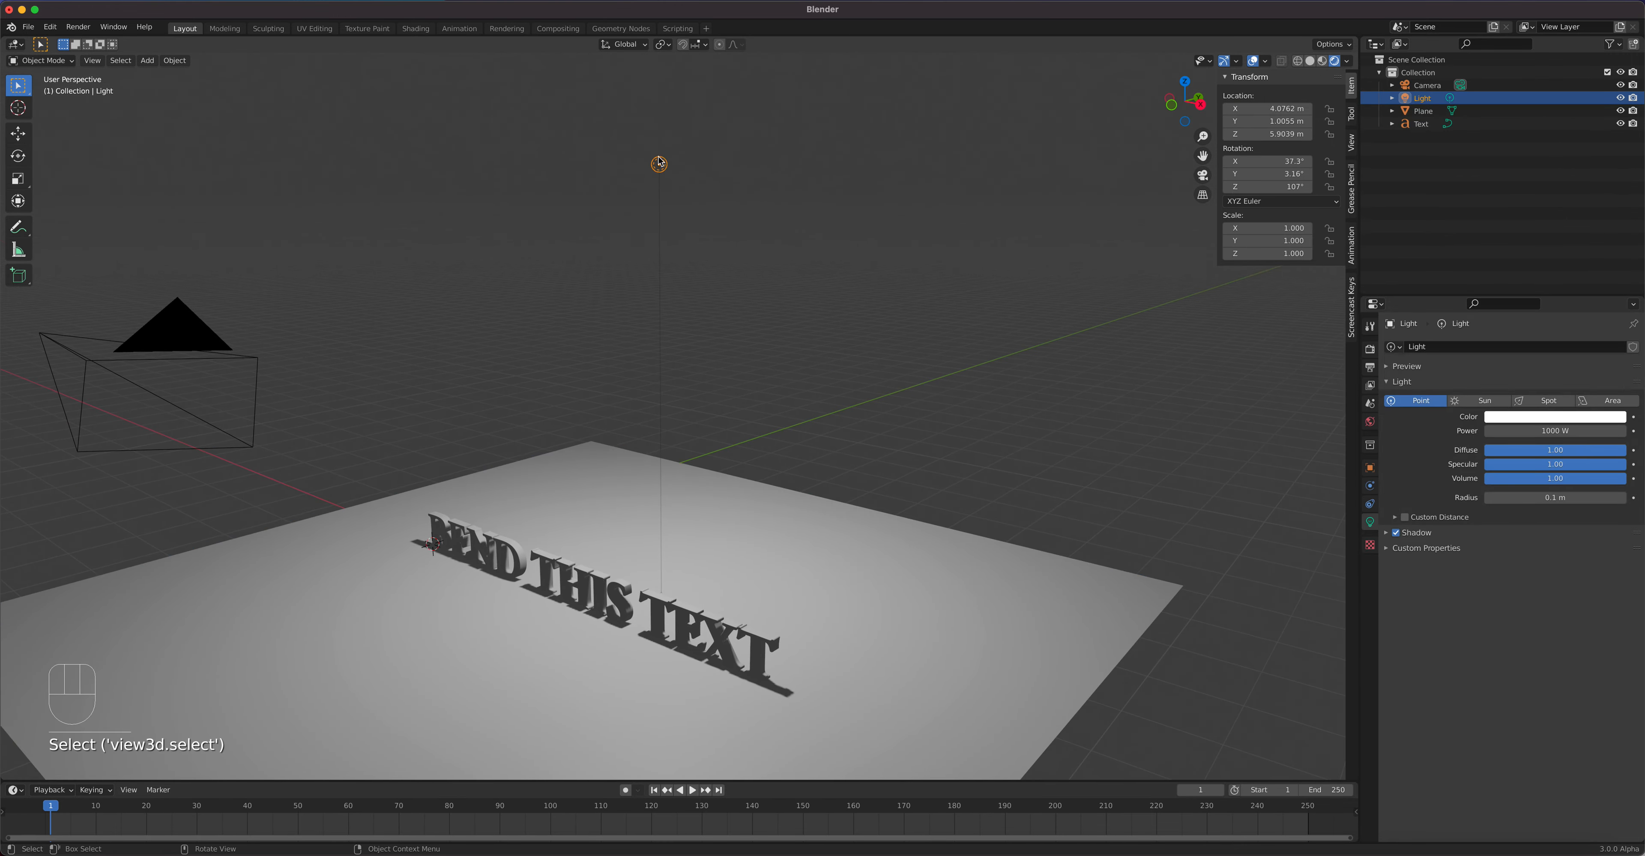
click(1548, 401)
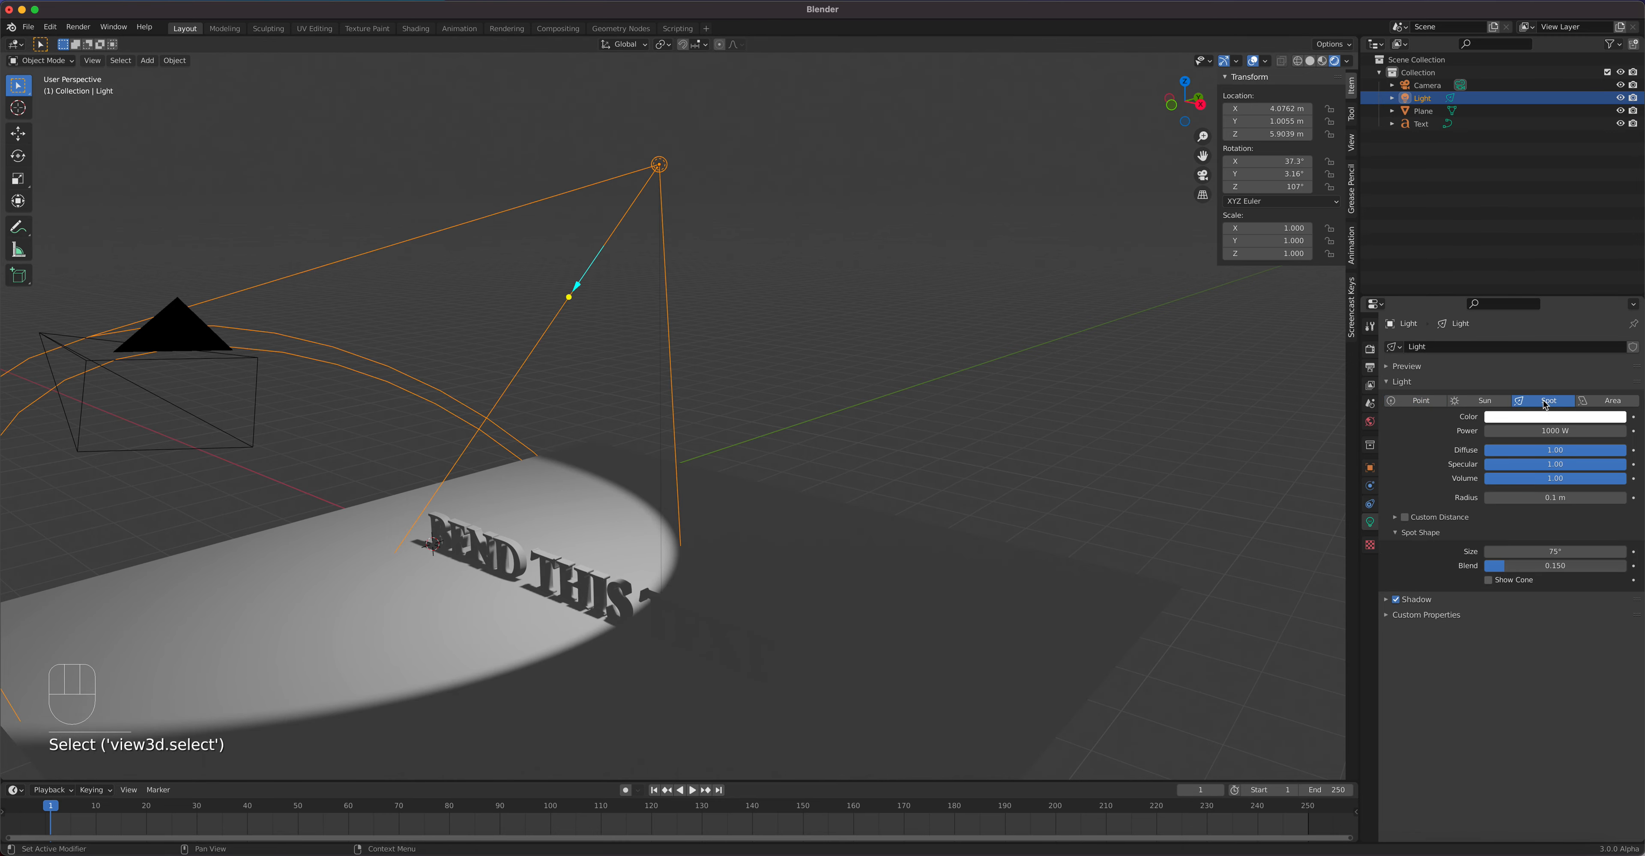
Step: Show the viewport's View Lock settings and look through the selected spot light as the active camera
middle_drag(805, 345, 710, 385)
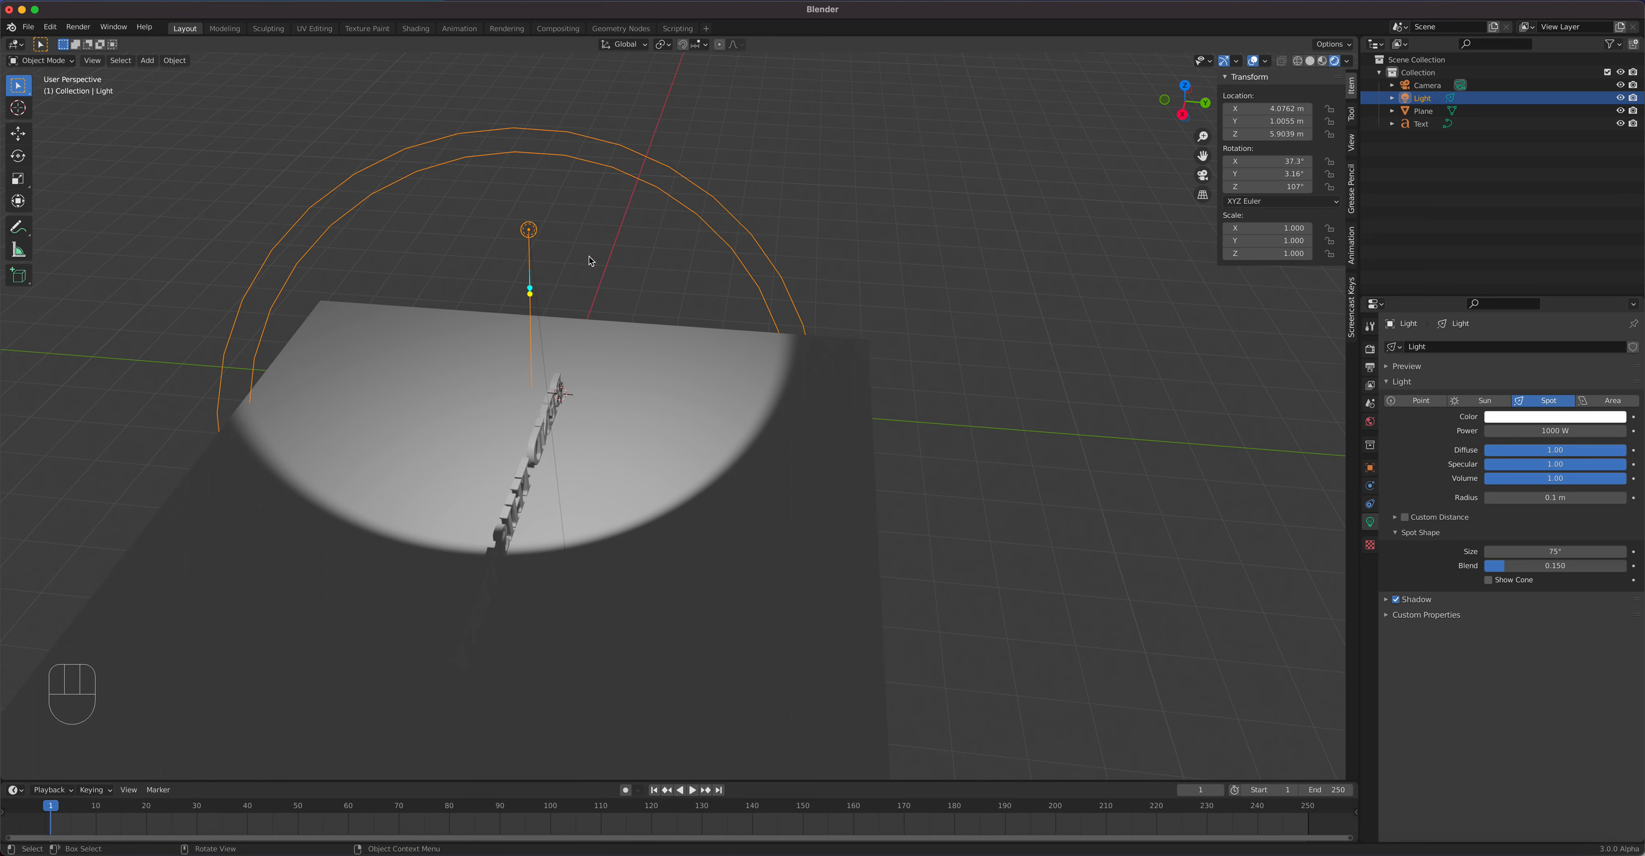
key(n)
key(n)
click(1353, 142)
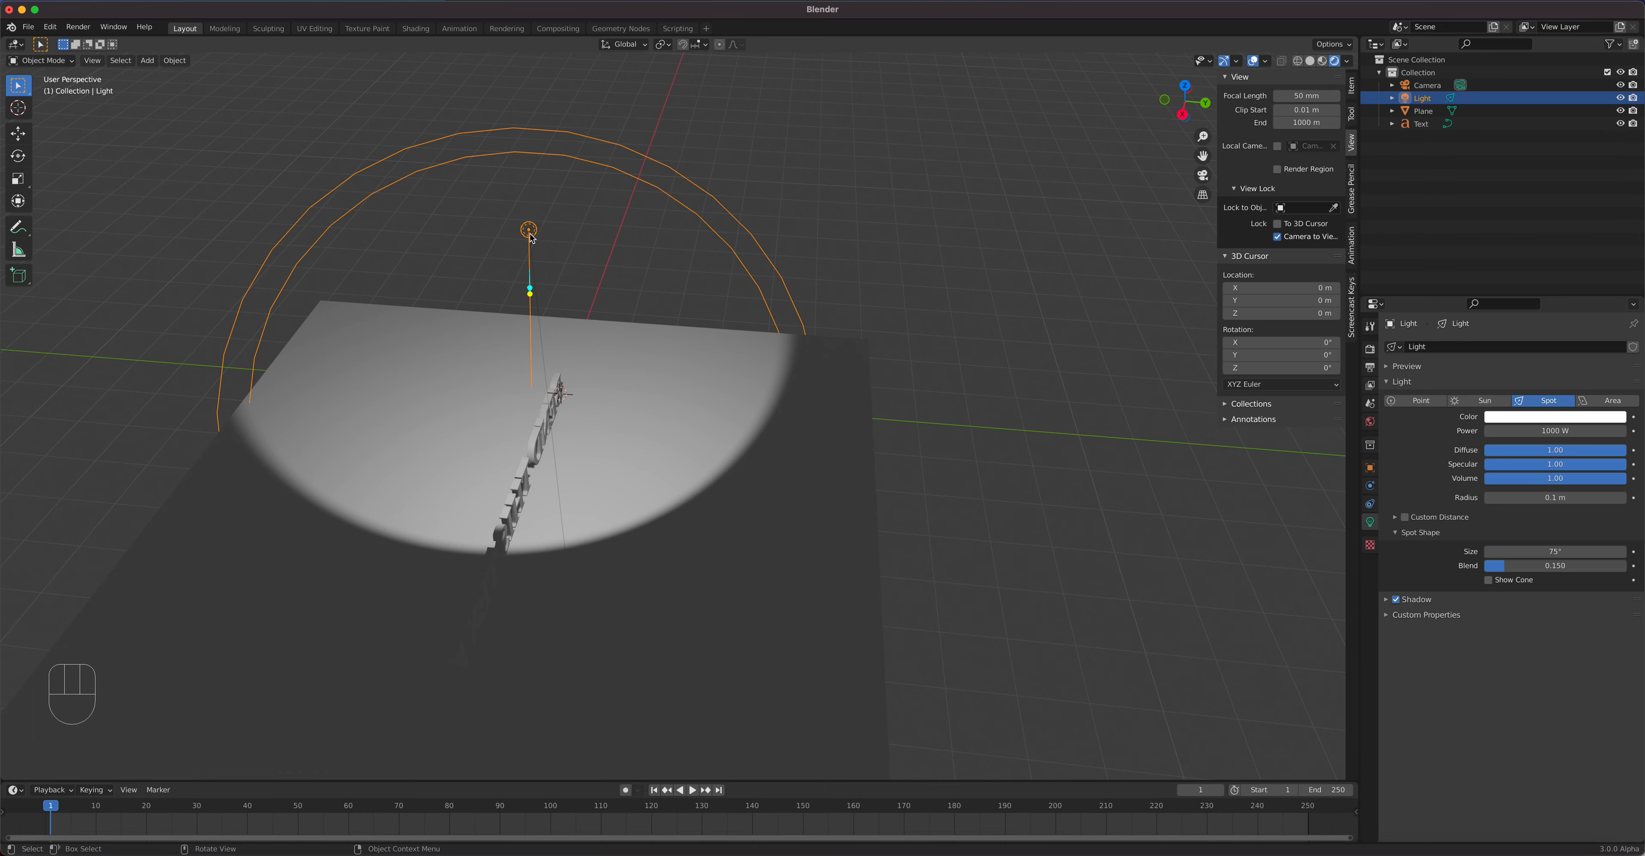
key(ctrl+KP_0)
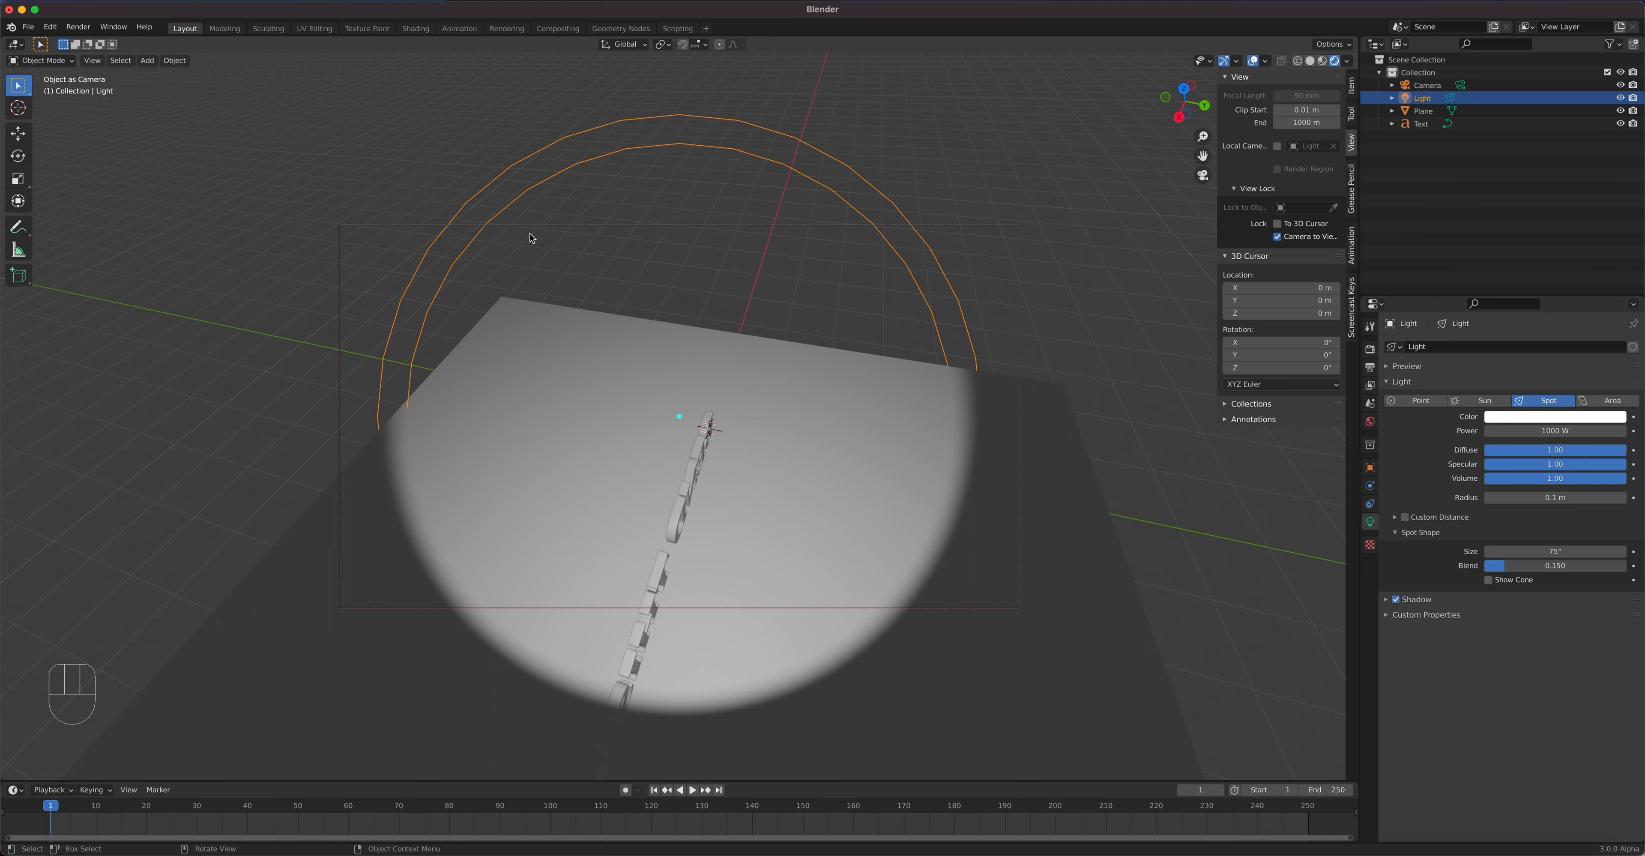
Step: Aim the spot light at the text from behind through its locked view and make the Camera object the active camera
middle_drag(703, 459, 773, 461)
scroll(719, 396, down, 1)
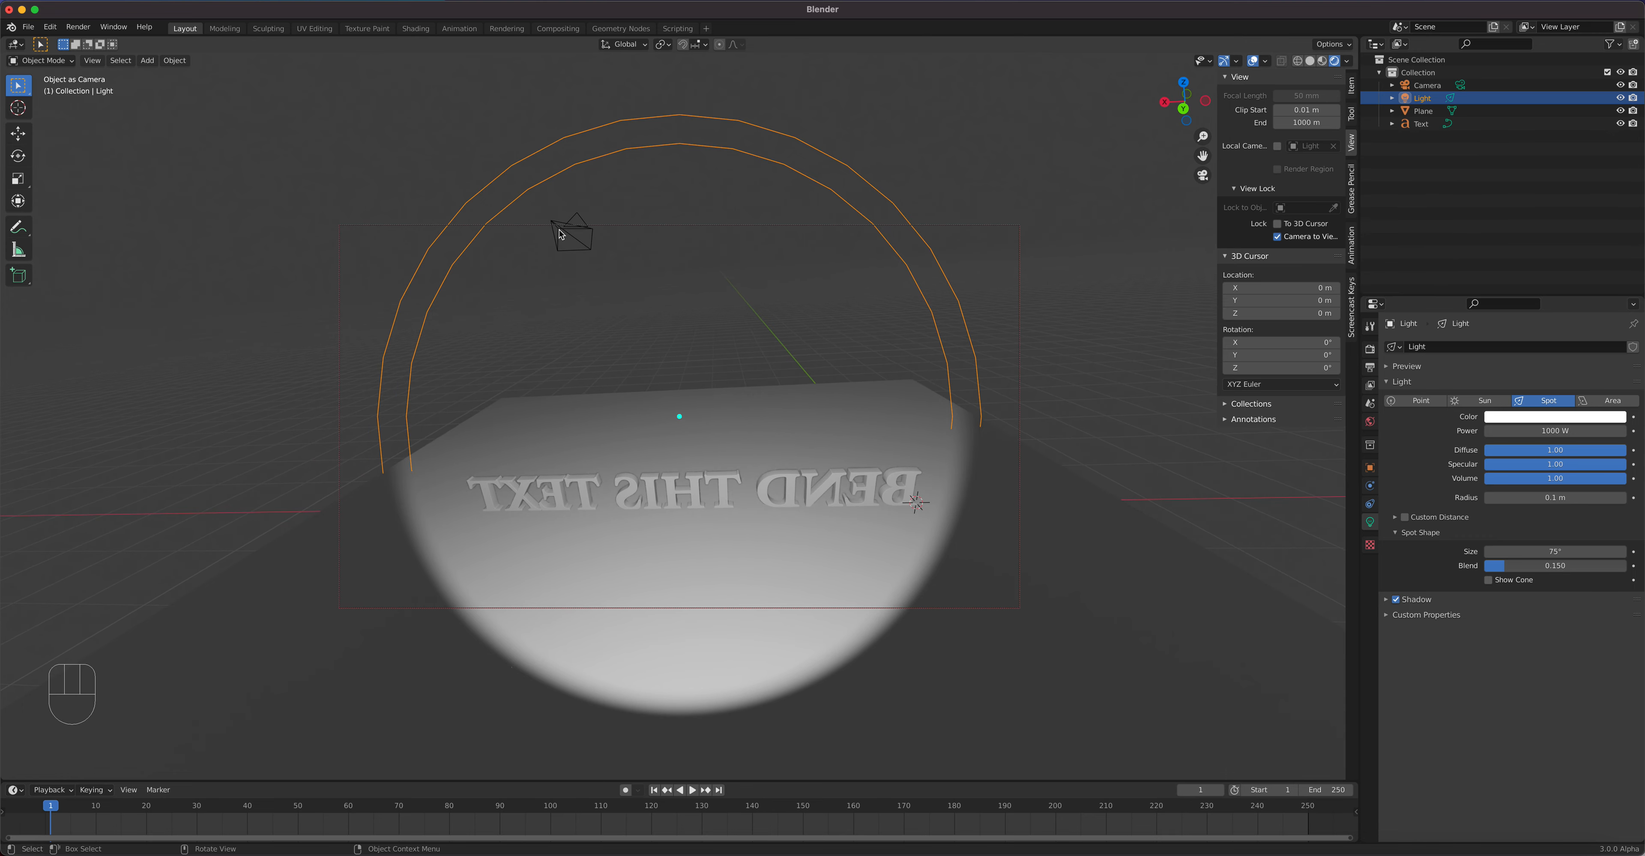
click(561, 234)
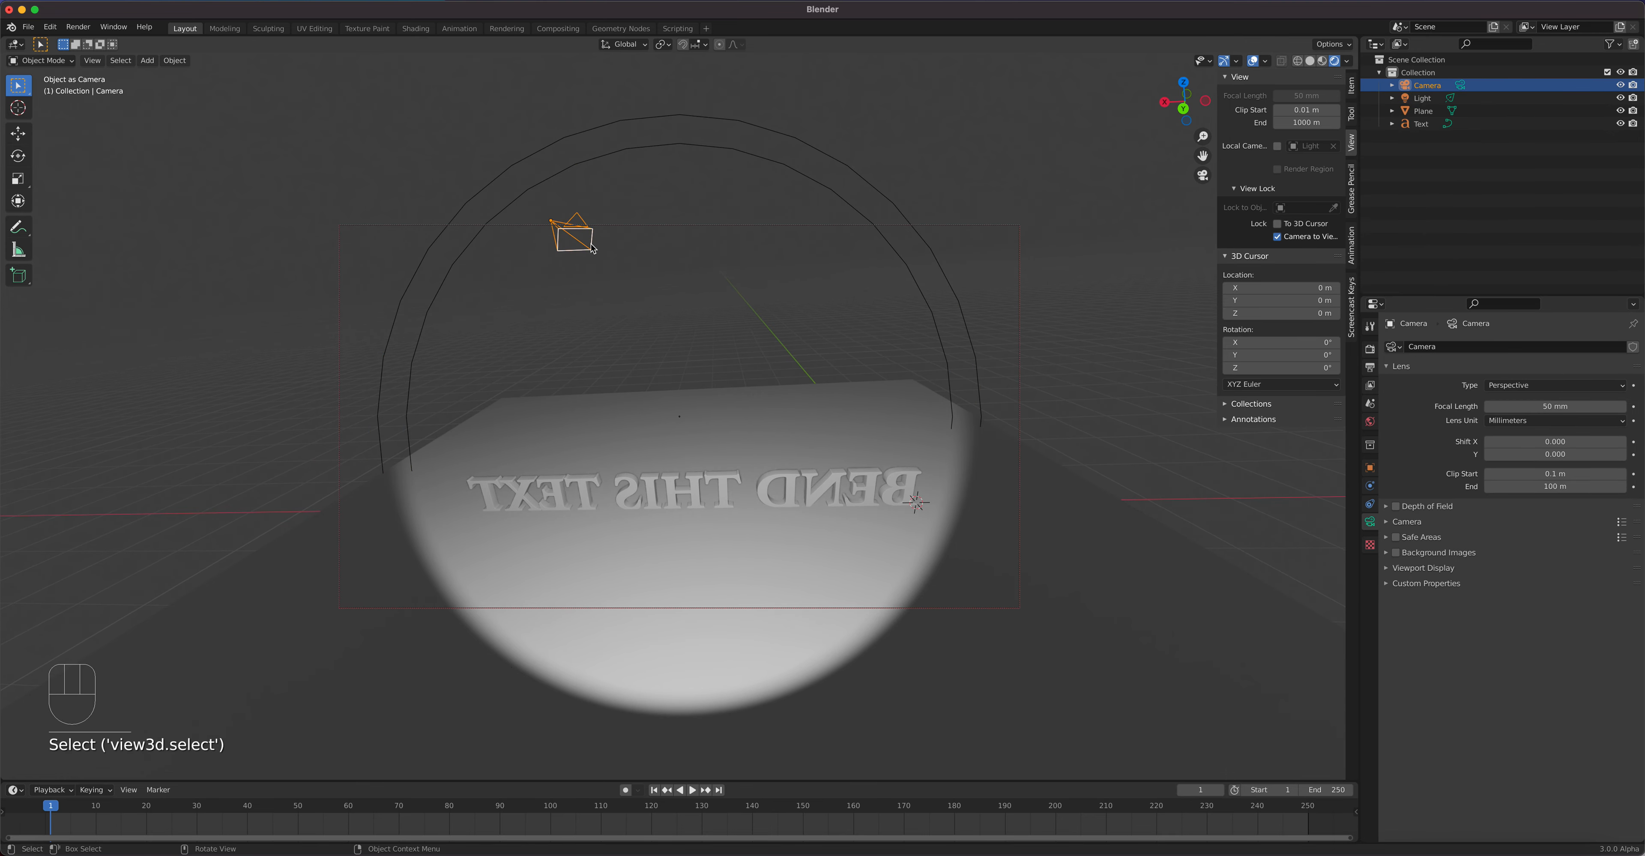
key(ctrl+KP_0)
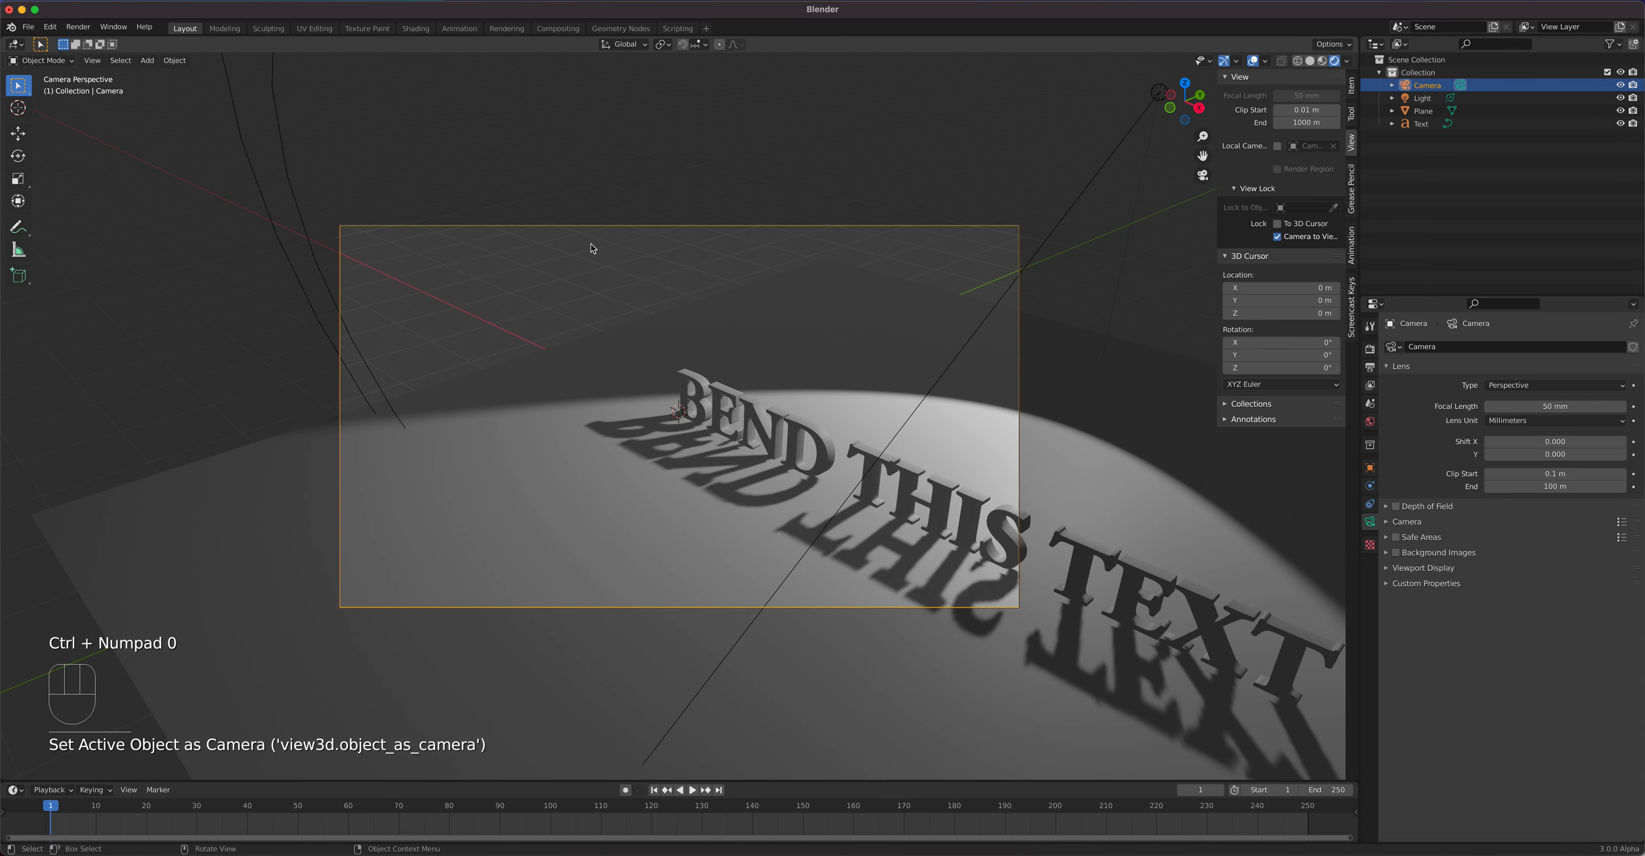
Step: Reposition the camera through its locked view so it frames the whole BEND THIS TEXT lettering from the front
middle_drag(837, 379, 721, 484)
scroll(801, 380, down, 2)
scroll(720, 427, down, 1)
scroll(720, 426, up, 3)
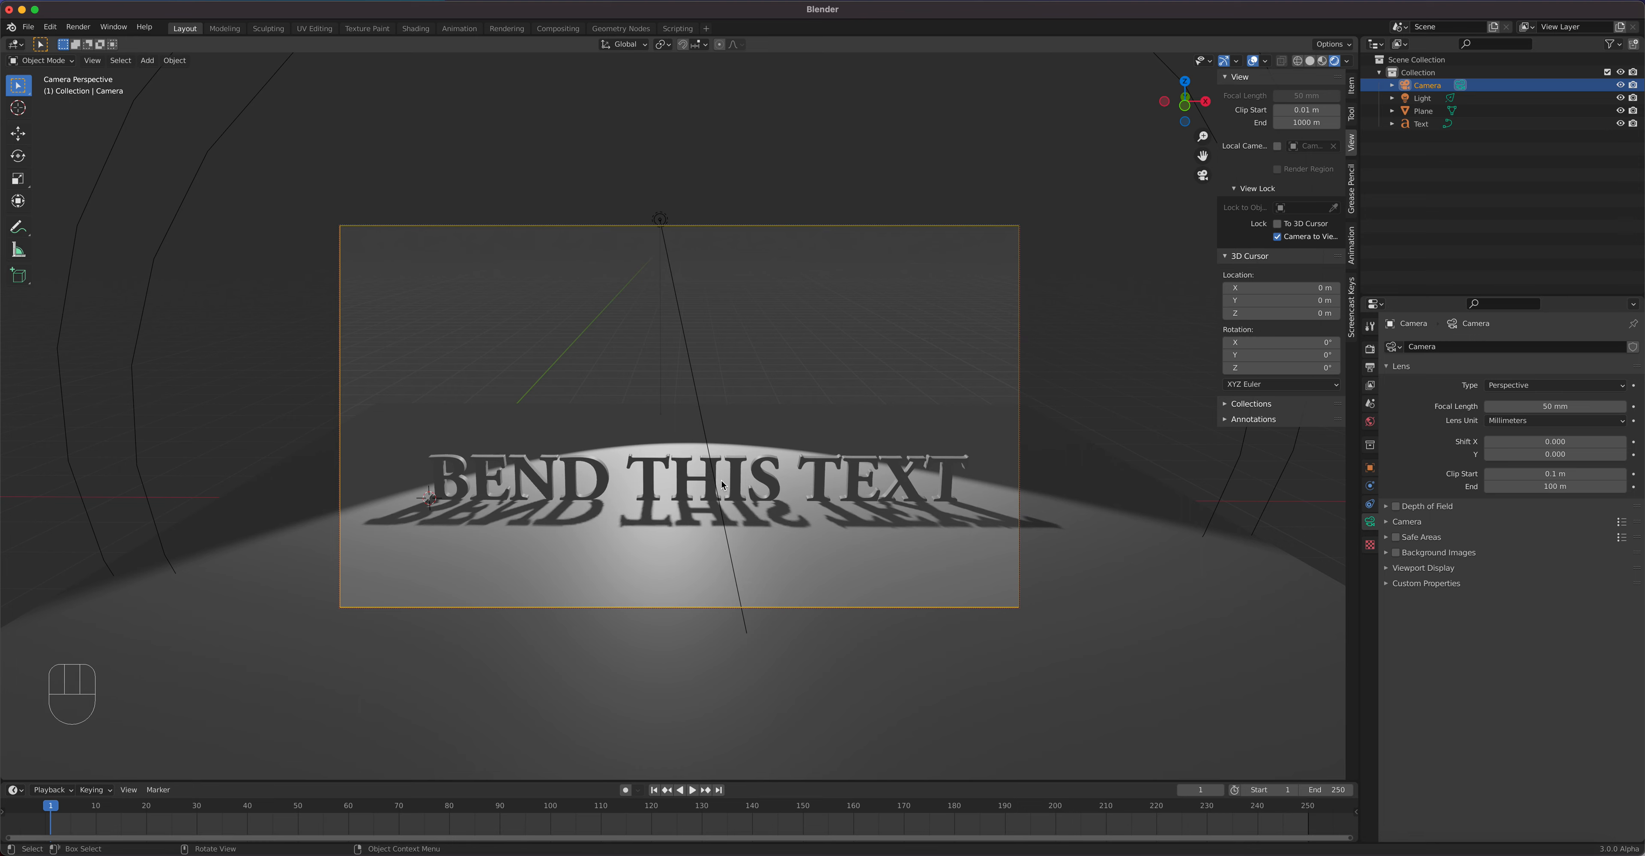
Step: Give the floor plane a new material with Metallic 1.000, a grey base color of value about 0.393 and Roughness 0.441
click(798, 565)
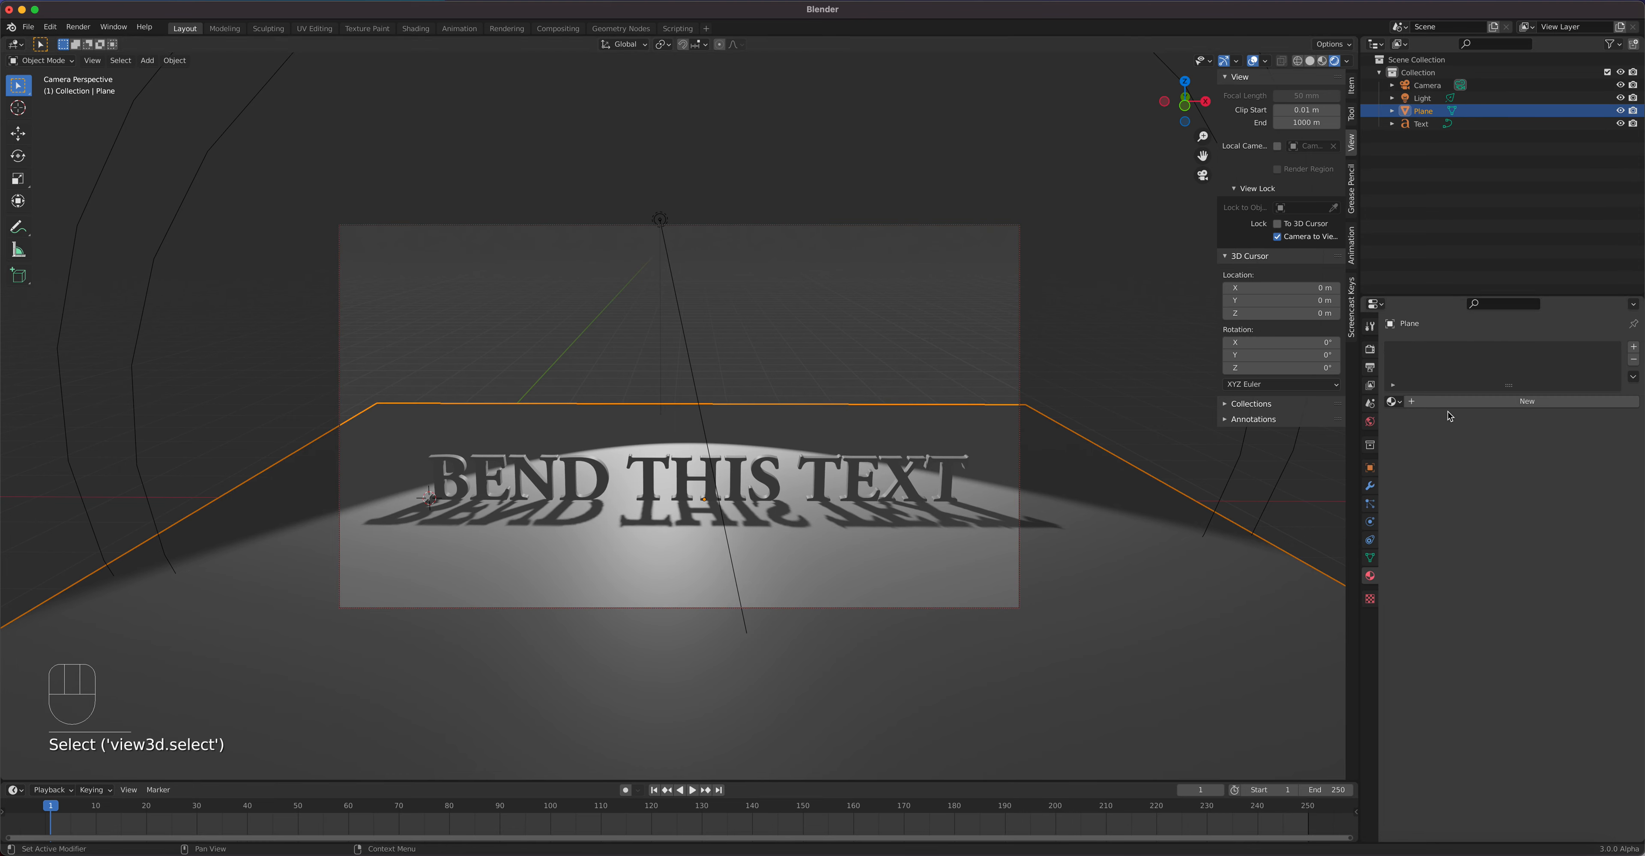
click(1481, 403)
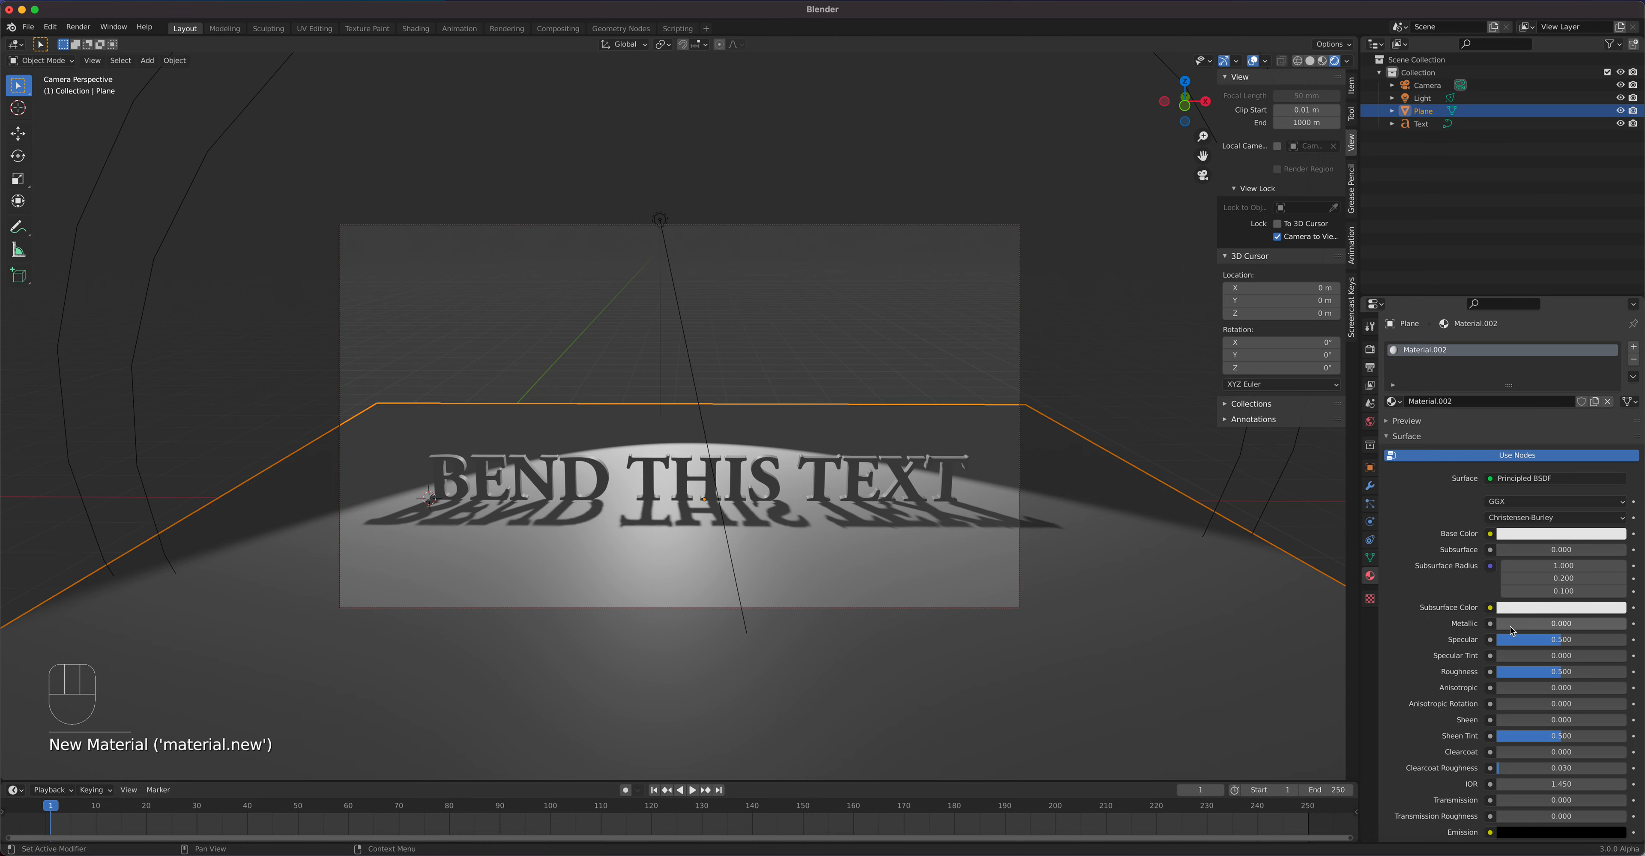
drag(1511, 624, 1635, 624)
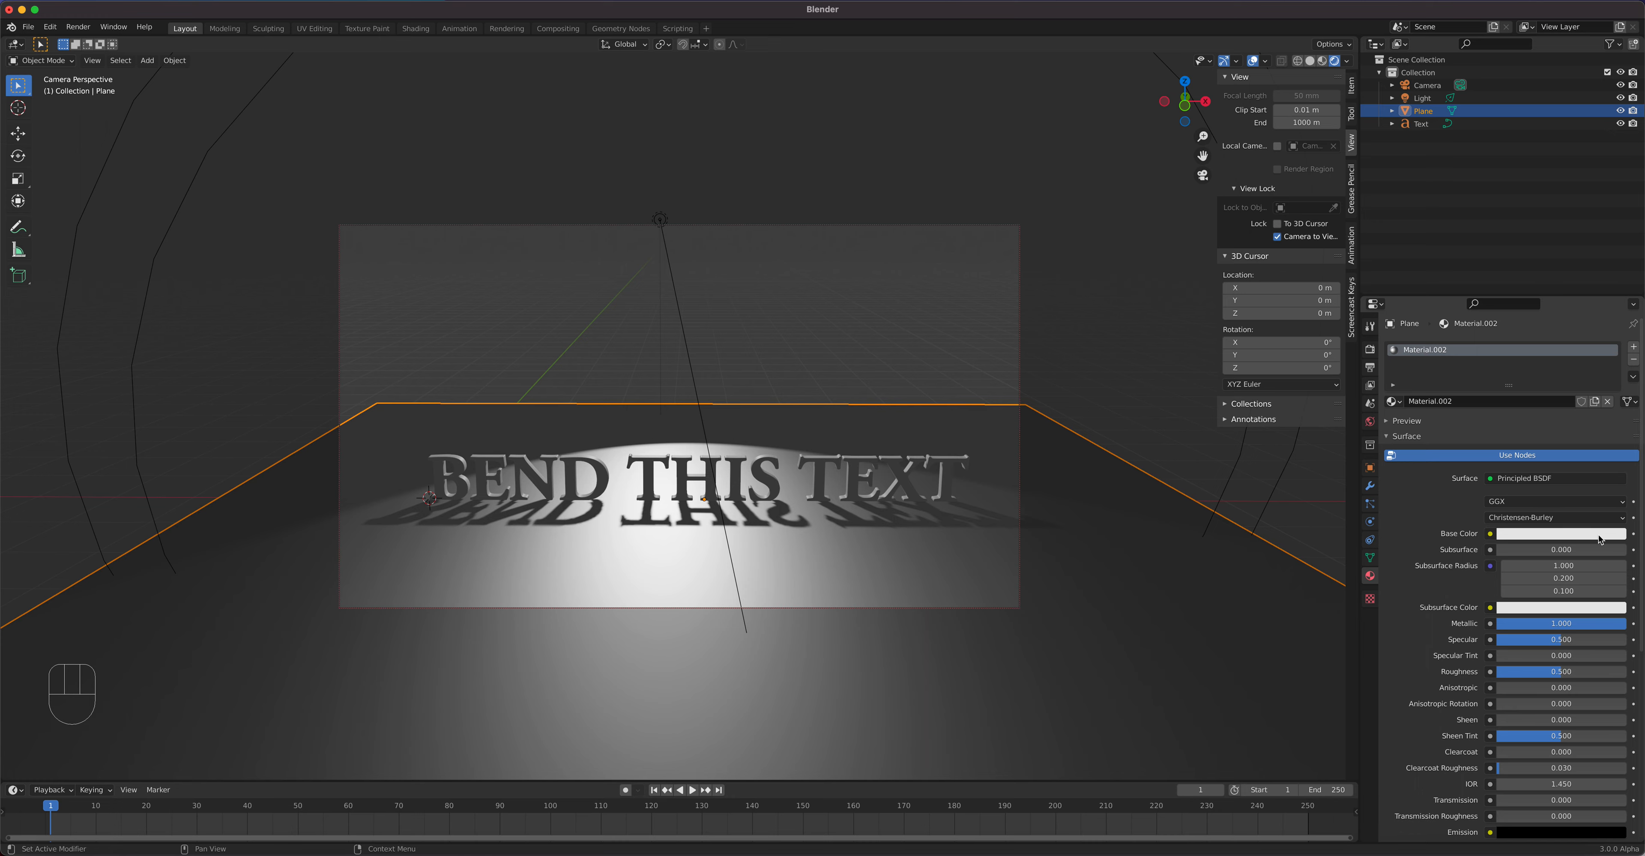
click(1561, 534)
drag(1617, 357, 1617, 377)
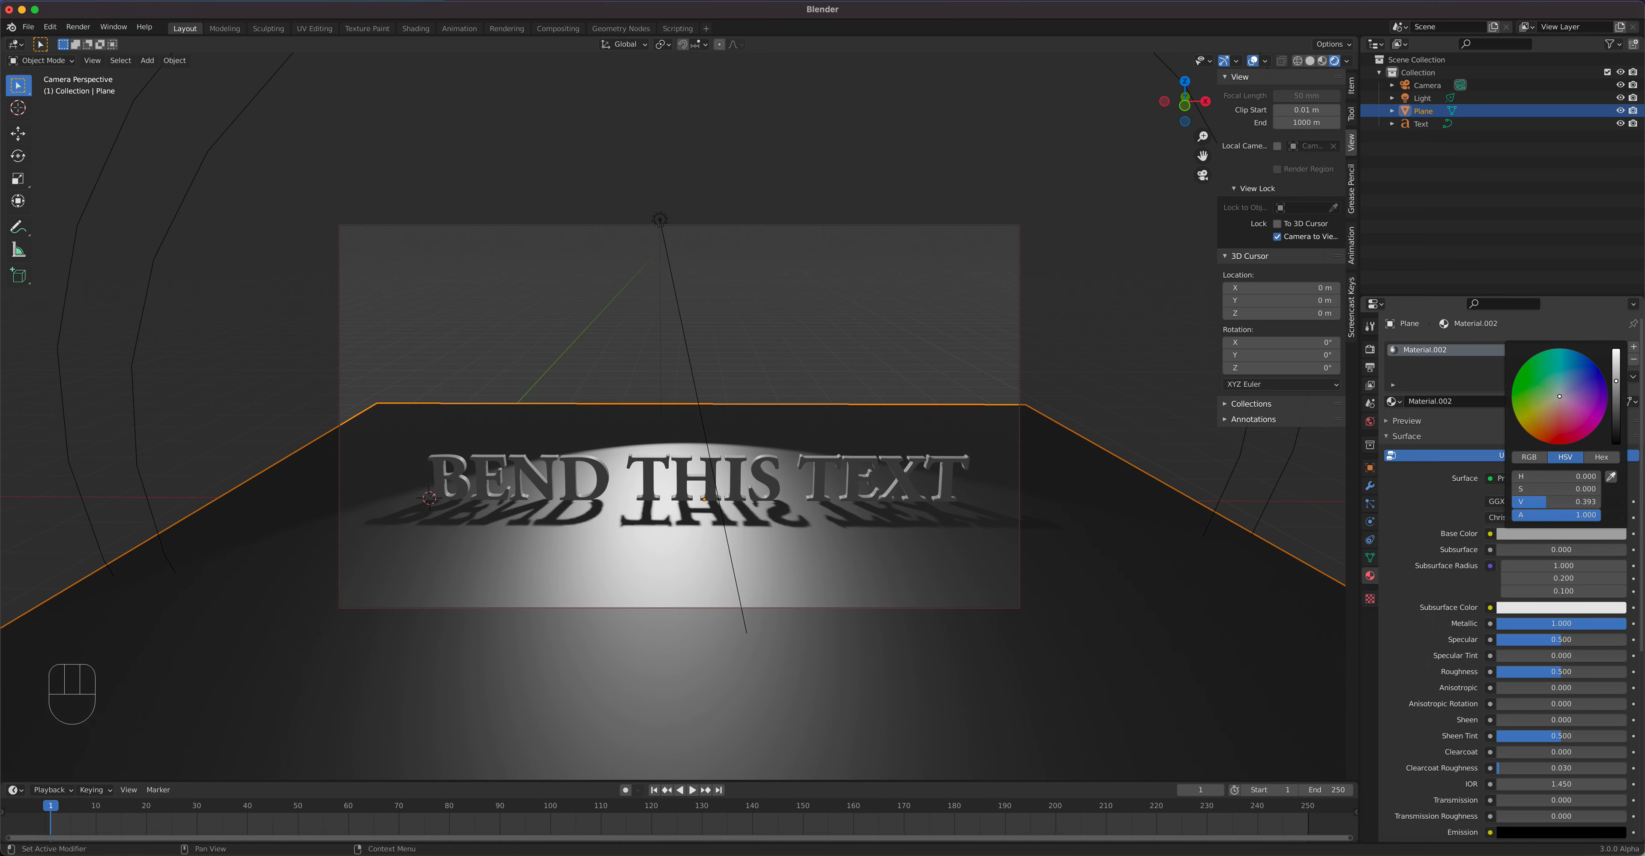
drag(1544, 675, 1539, 675)
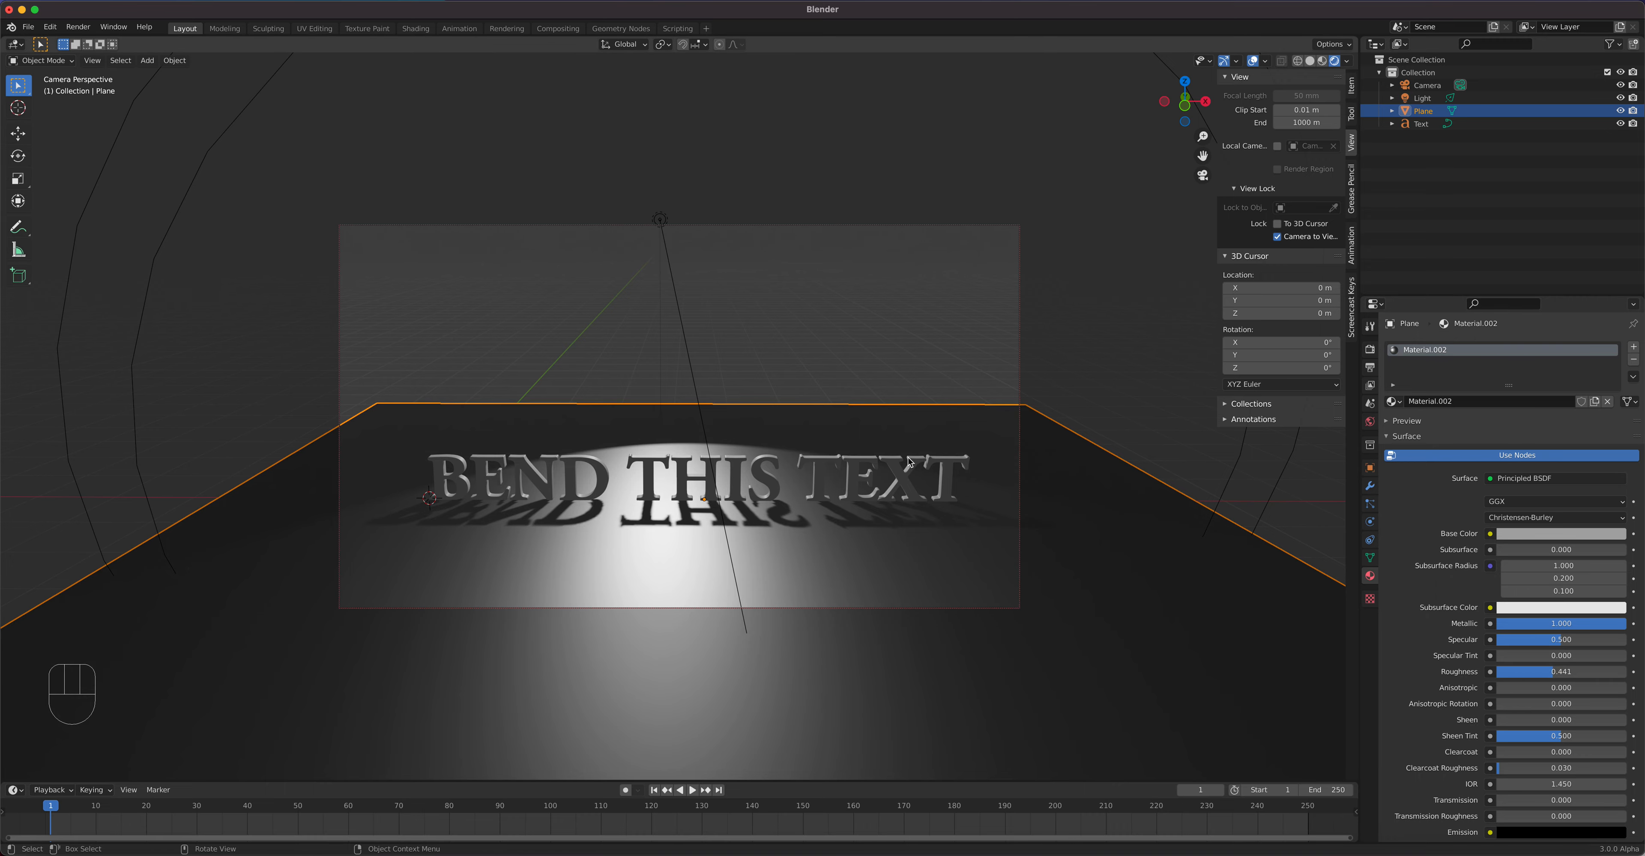
Step: Leave the camera view and enable Contact Shadows for the spot light
key(KP_0)
middle_drag(826, 480, 574, 481)
scroll(574, 481, up, 4)
shift+middle_drag(734, 300, 730, 193)
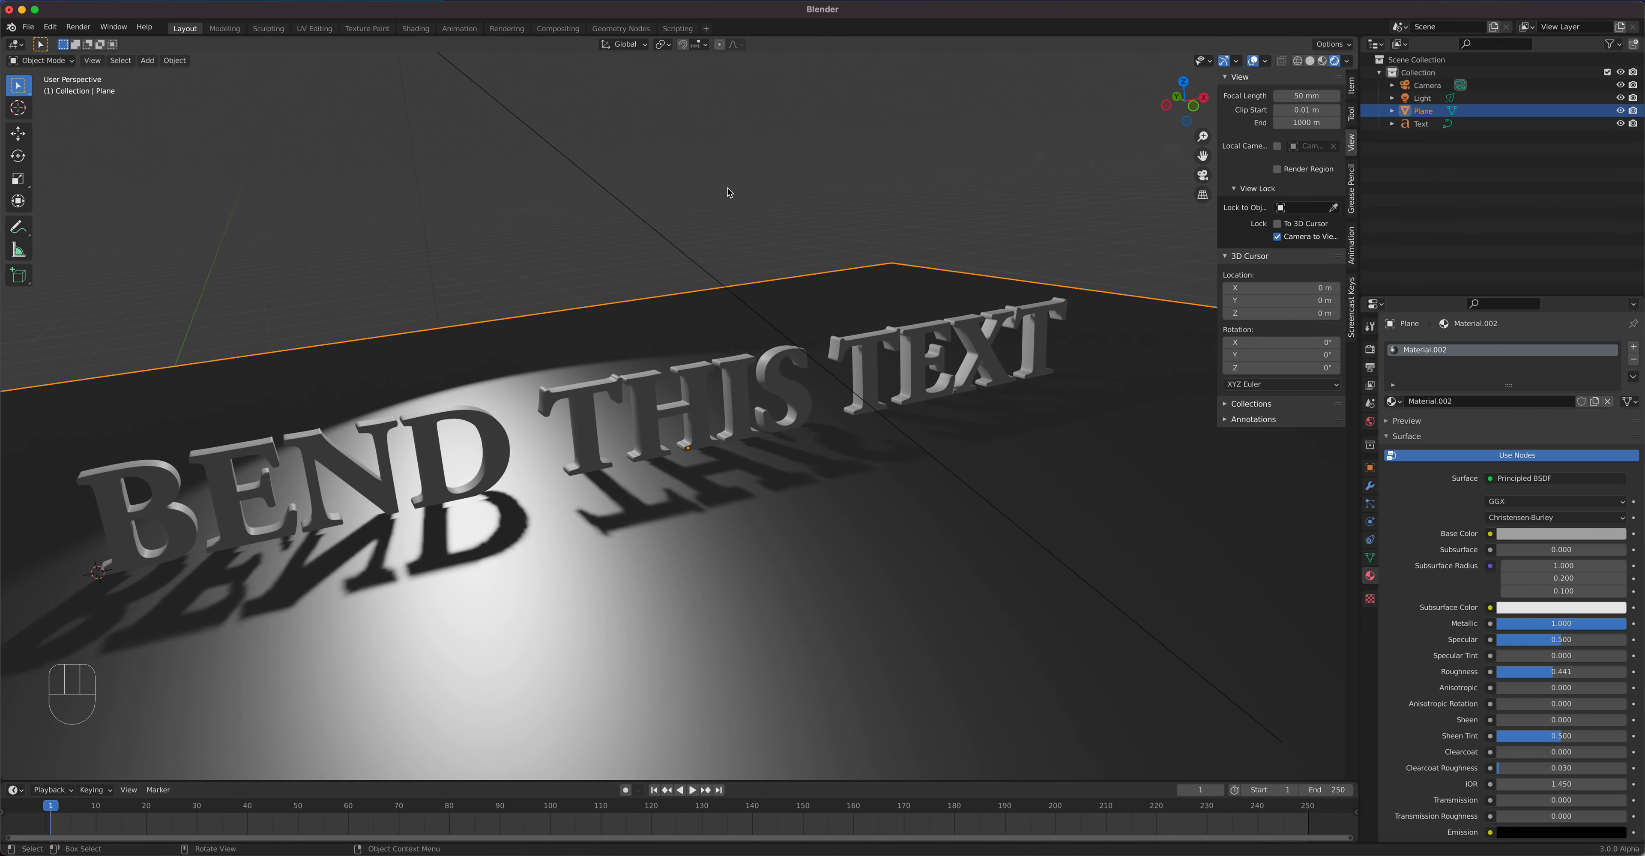
click(652, 226)
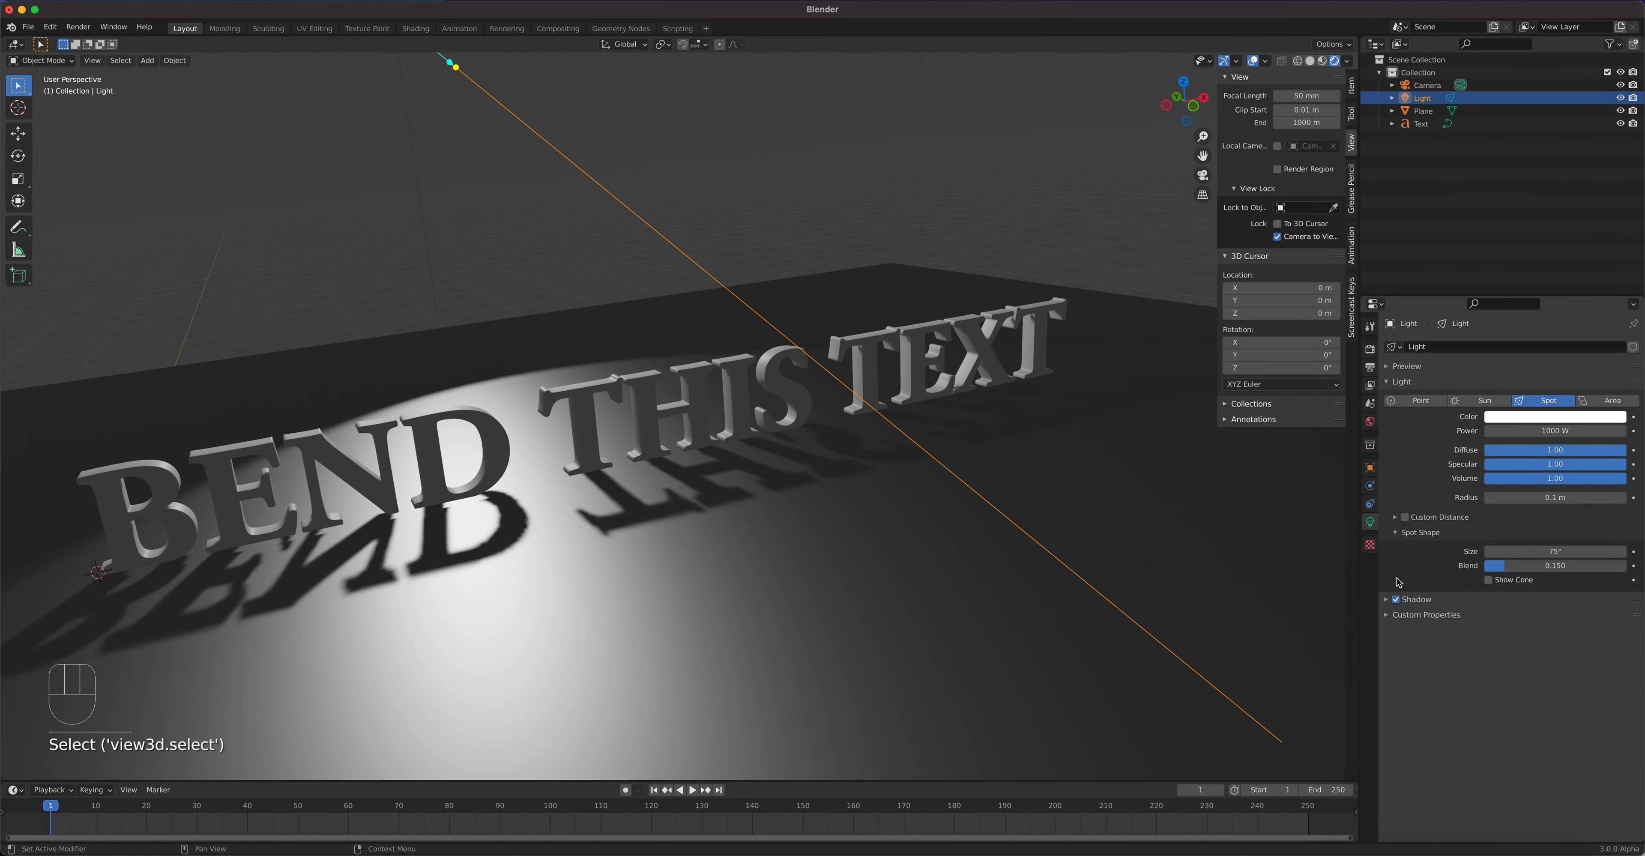
click(1387, 599)
click(1406, 652)
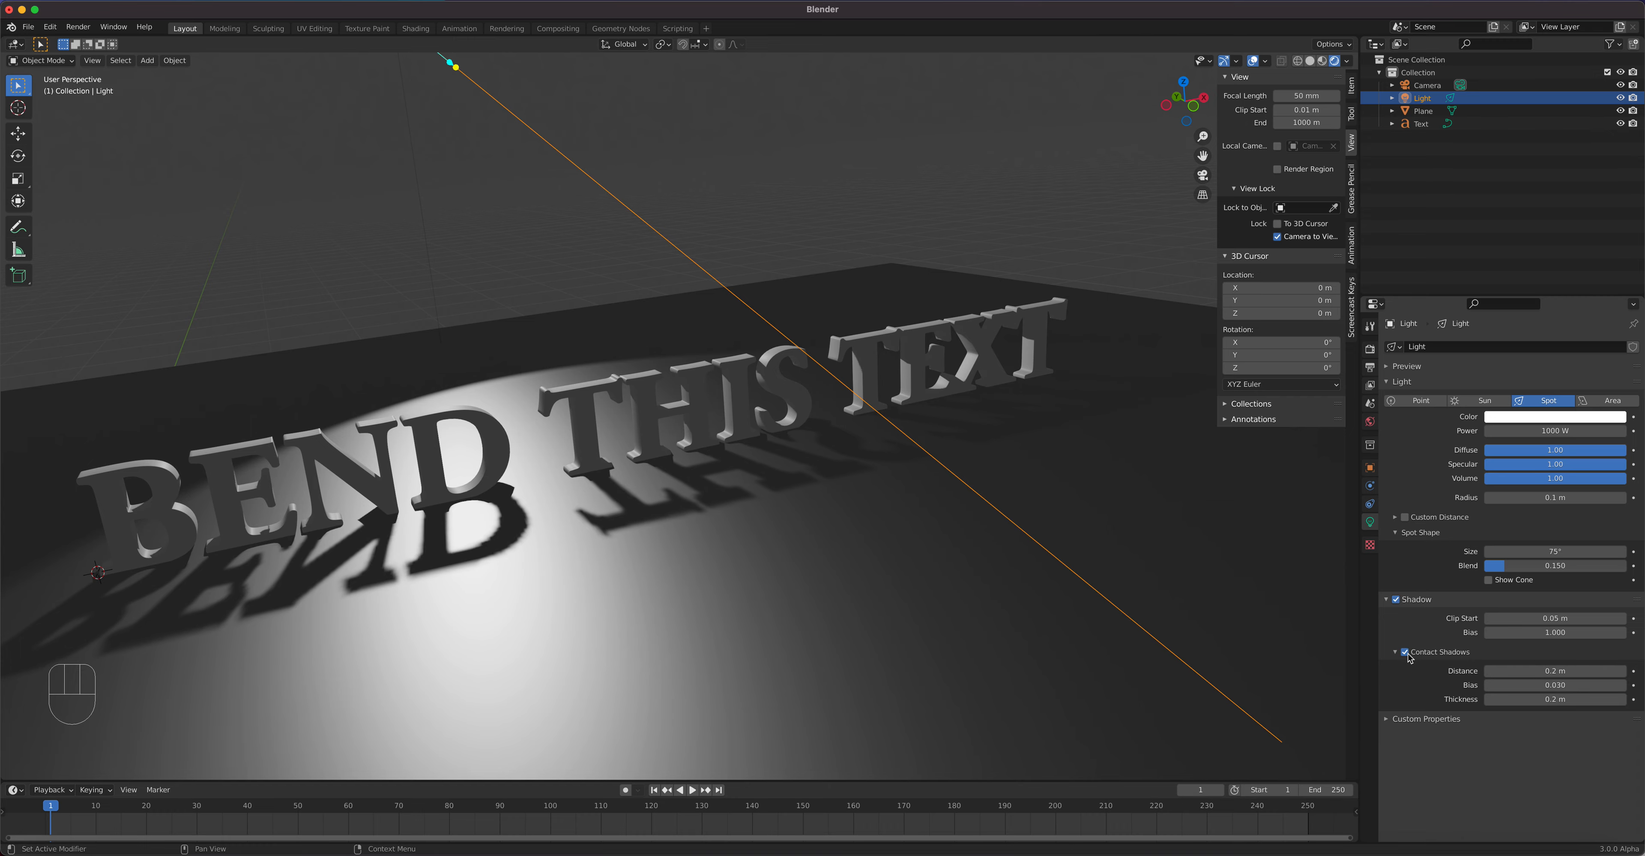
Step: Give the text's material a fully saturated yellow-green base color with a hue of about 0.181
middle_drag(696, 471, 875, 523)
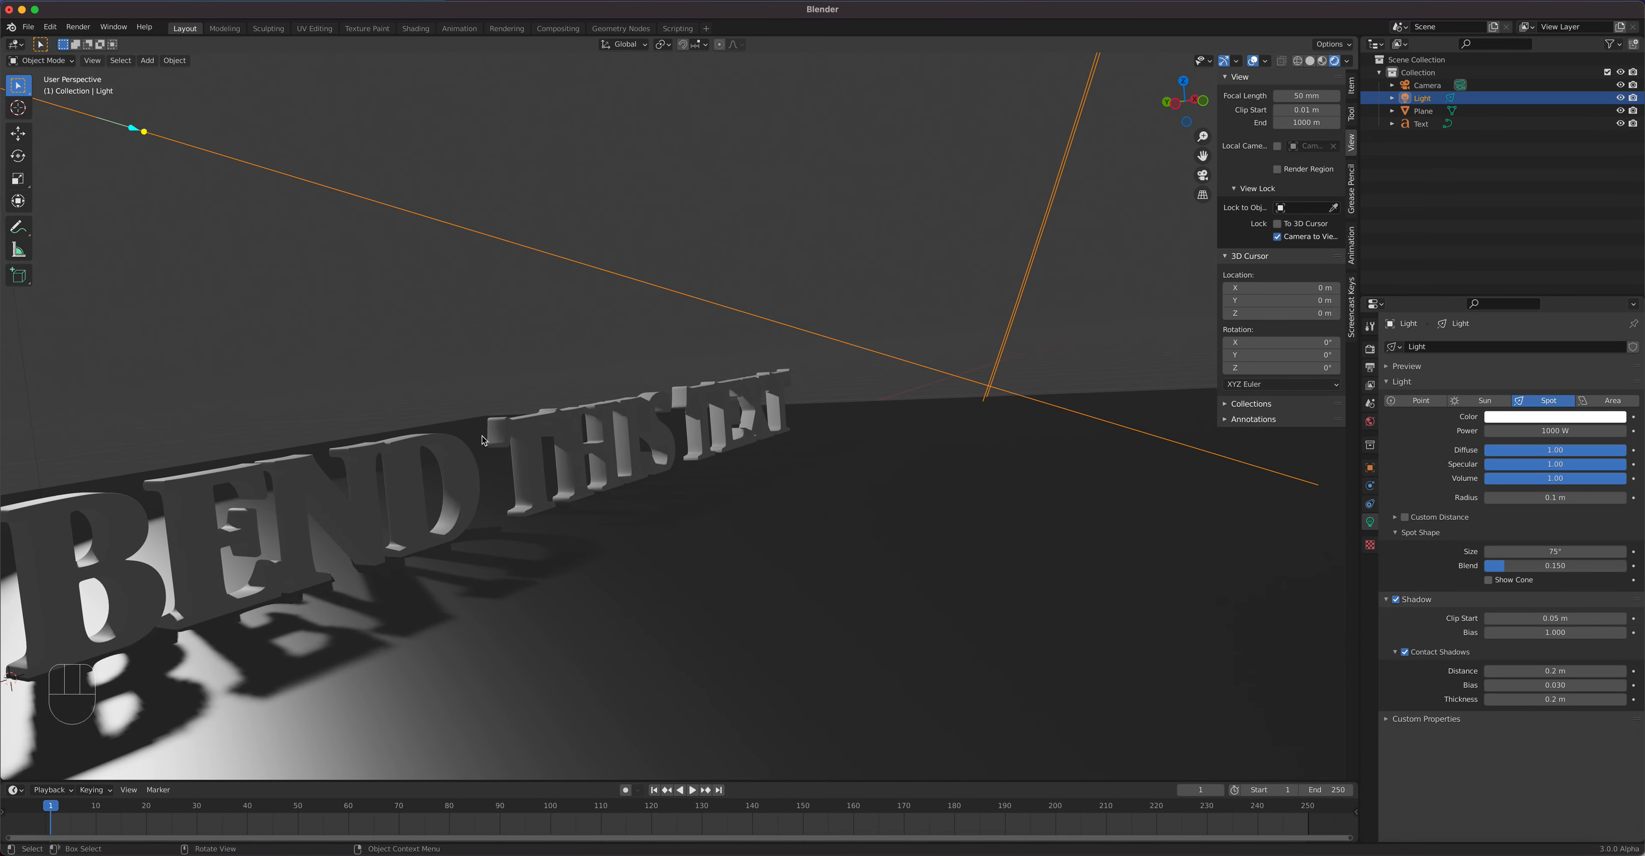
click(509, 437)
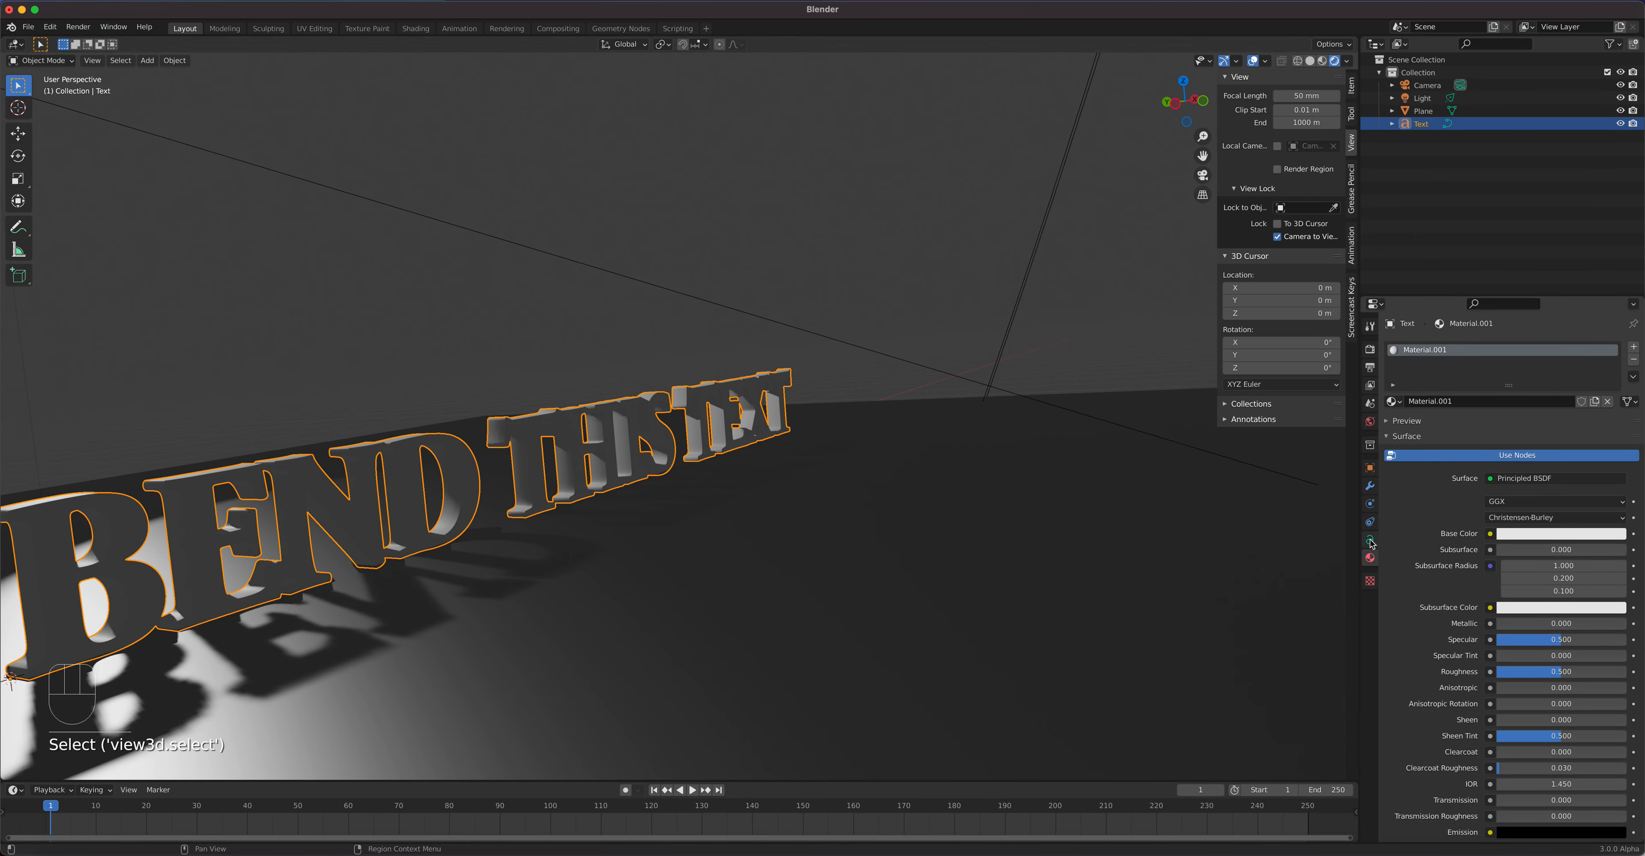
click(1557, 537)
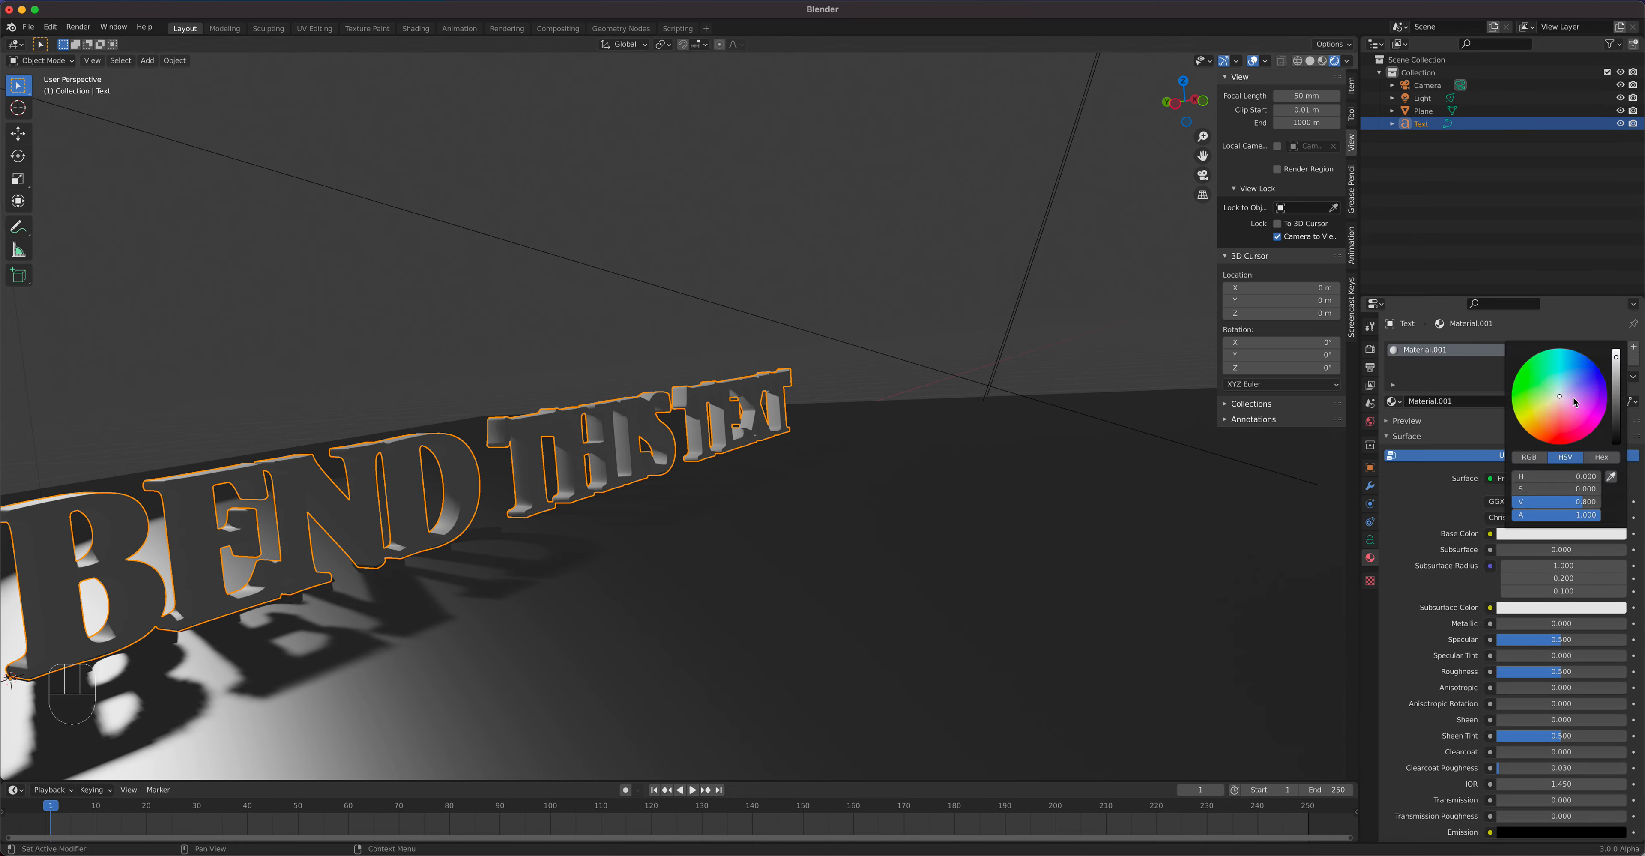
drag(1581, 372, 1516, 415)
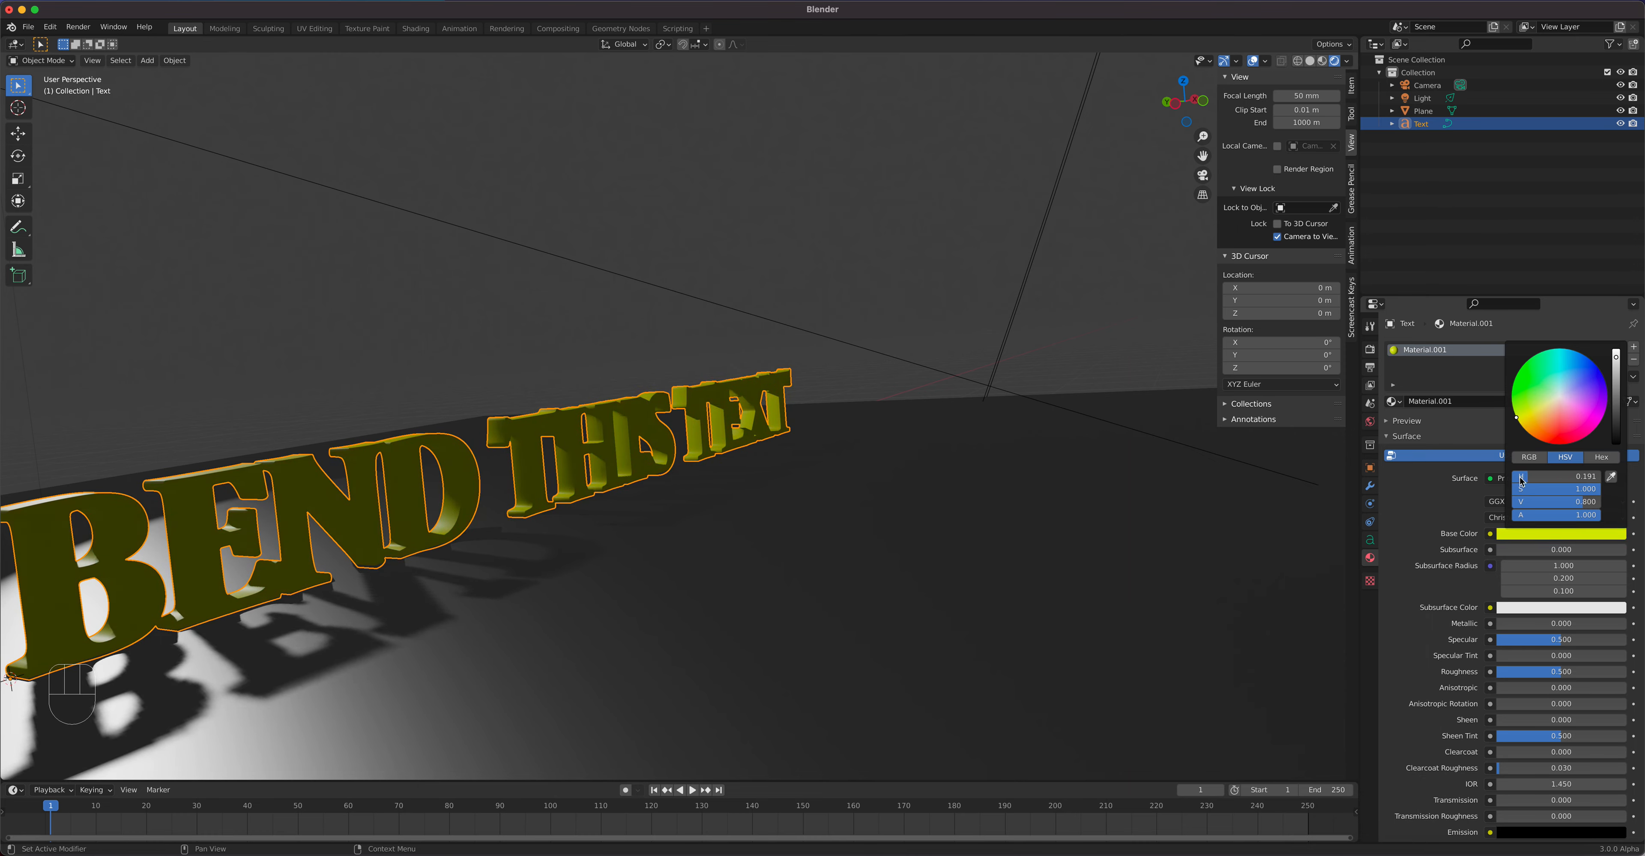
mouse_move(1553, 675)
mouse_down()
mouse_move(1627, 675)
mouse_move(1495, 676)
mouse_move(1561, 675)
mouse_up()
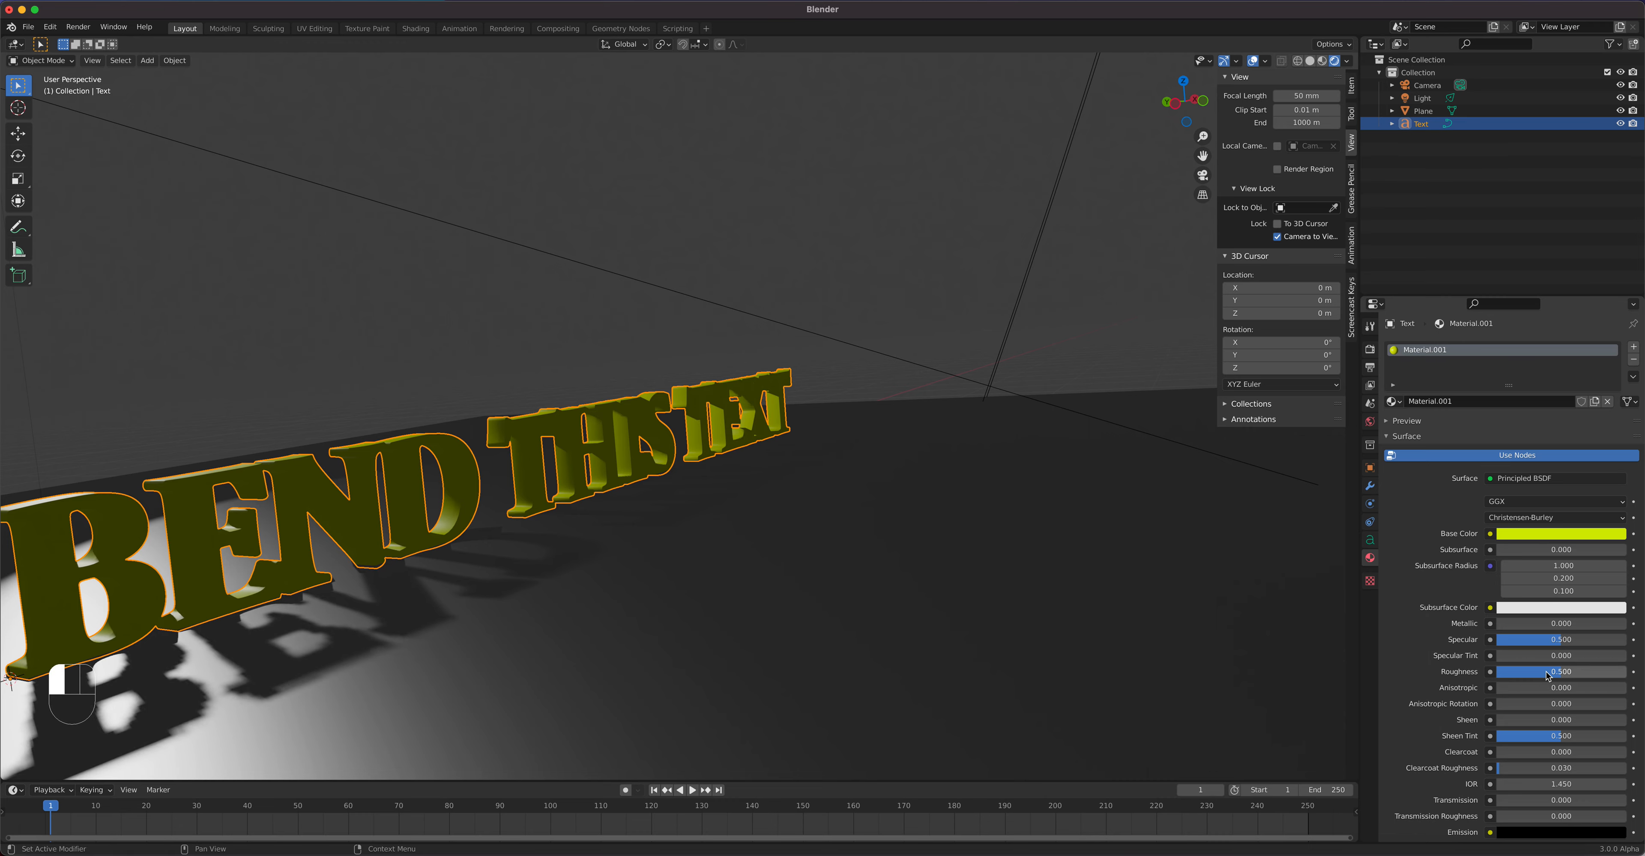
Step: Change the surface shader of the text's material to Emission
middle_drag(746, 548, 606, 527)
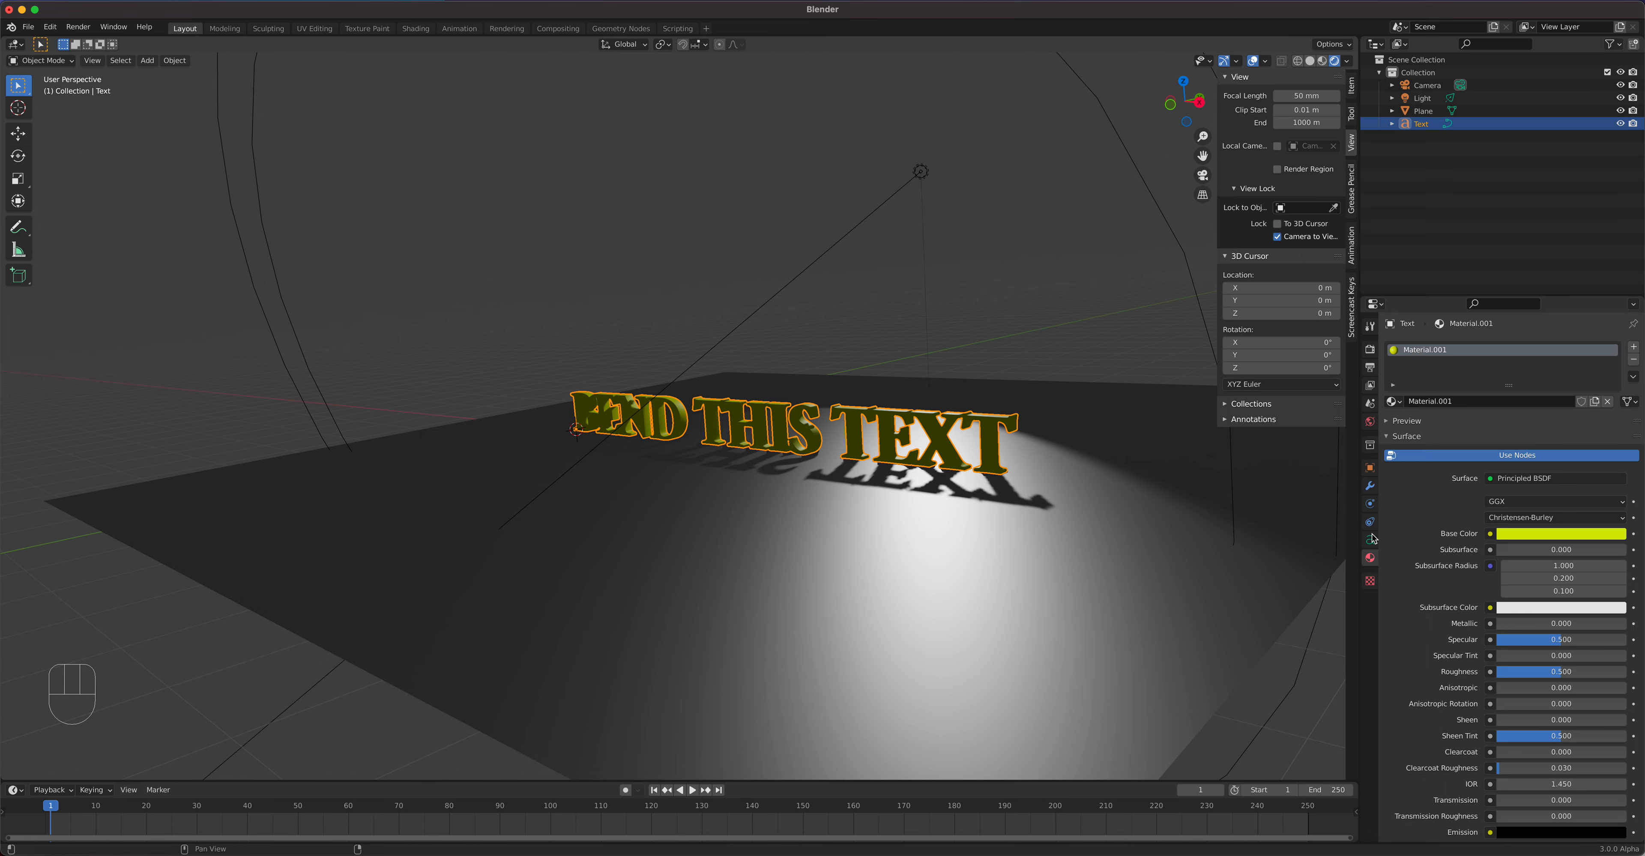
click(1538, 479)
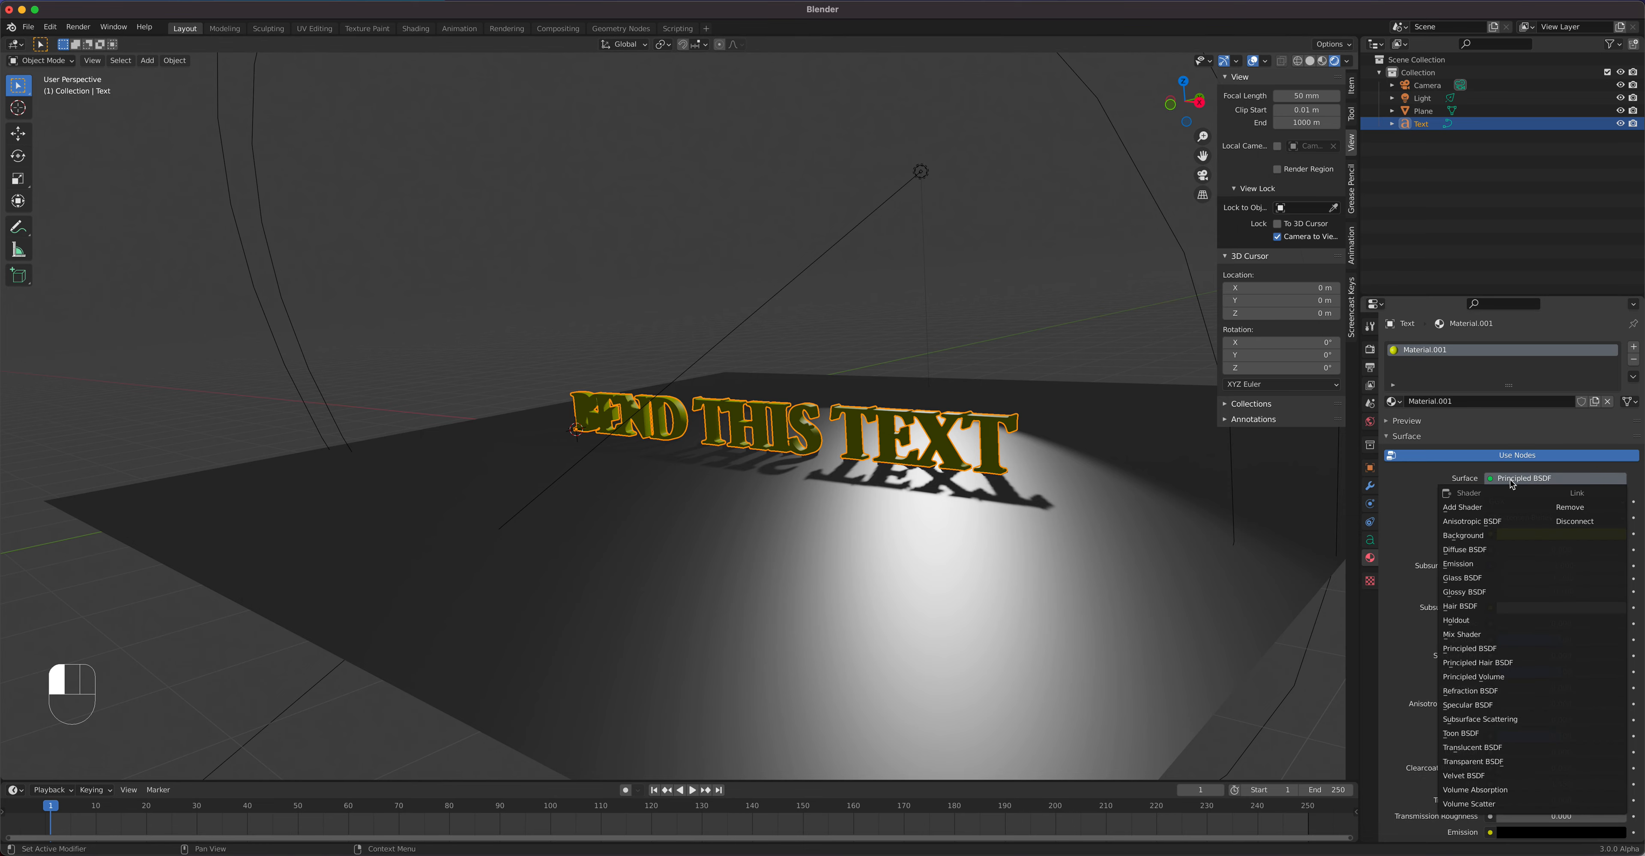
click(1470, 564)
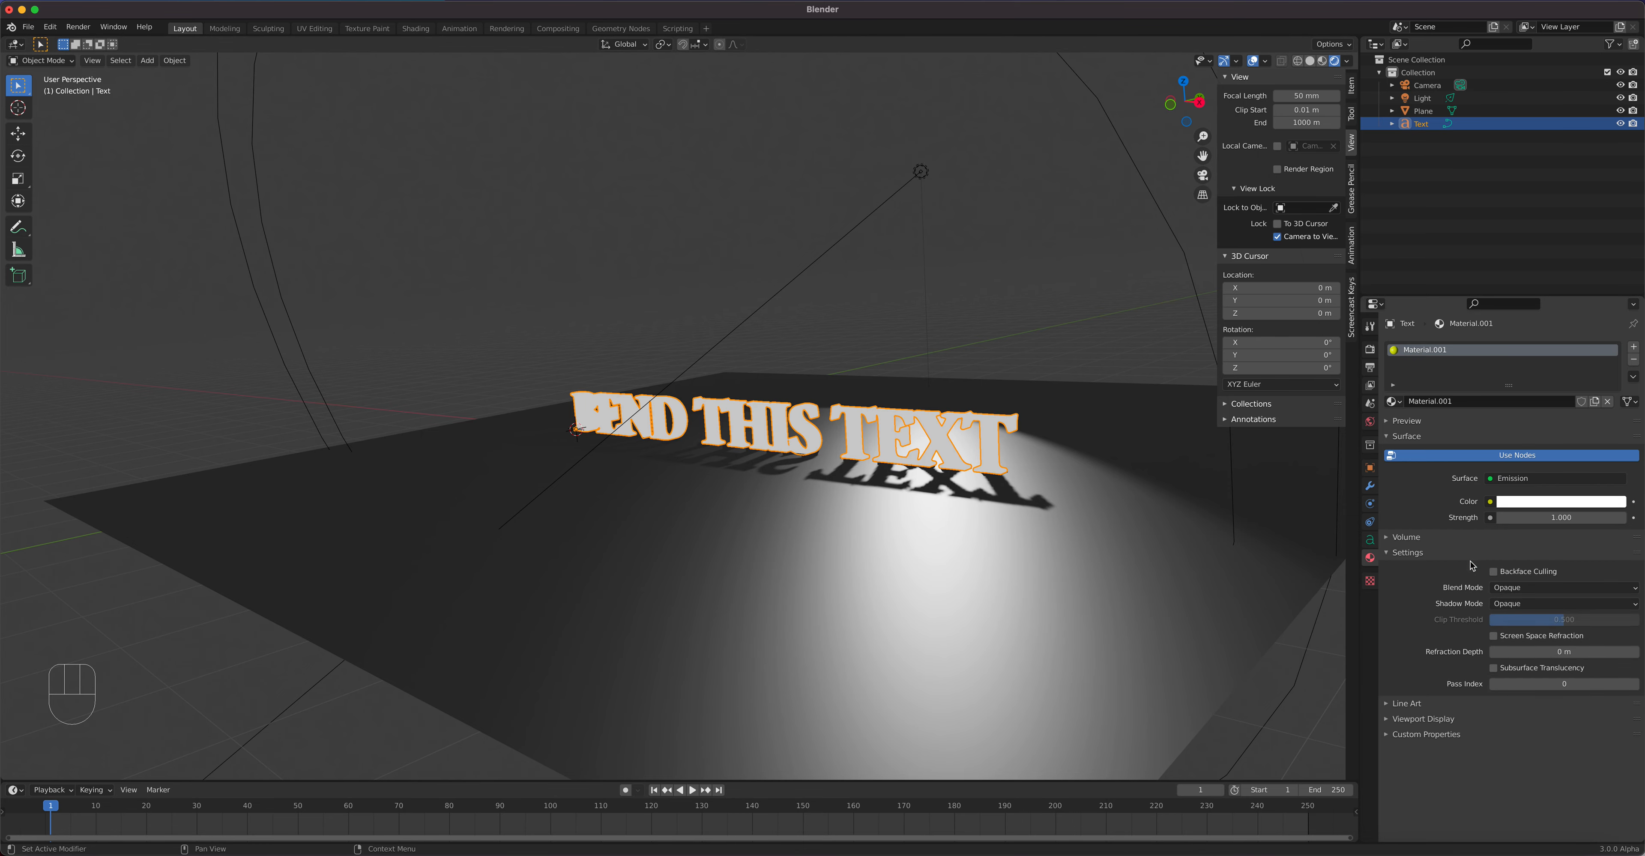
click(1565, 503)
Step: Enable Ambient Occlusion, Bloom and Screen Space Reflections for the Eevee render engine
click(1370, 351)
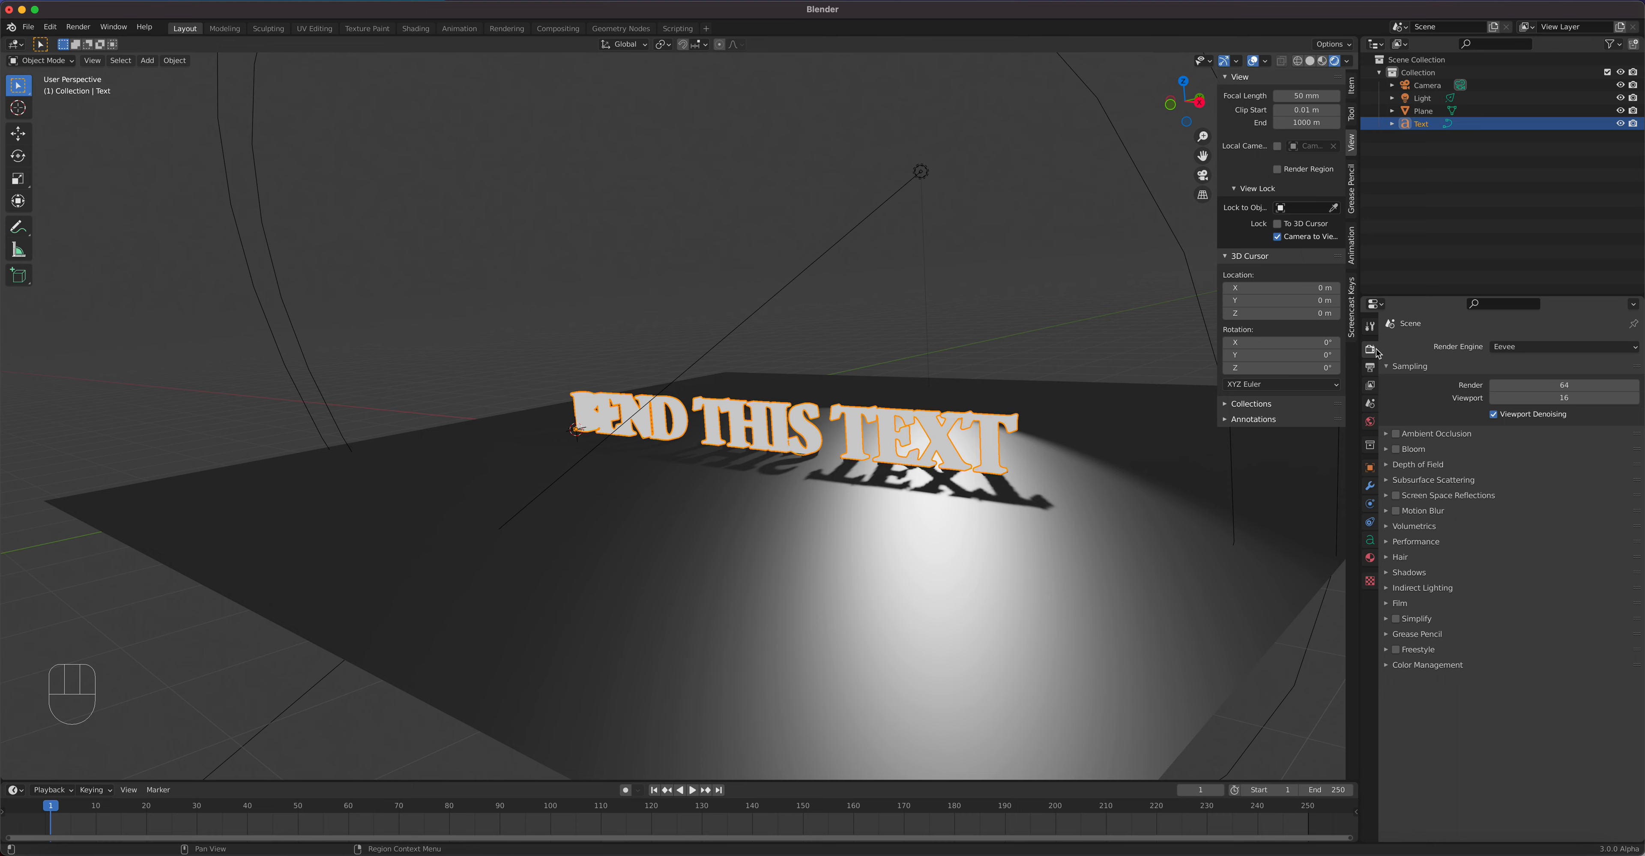
click(1397, 435)
click(1397, 450)
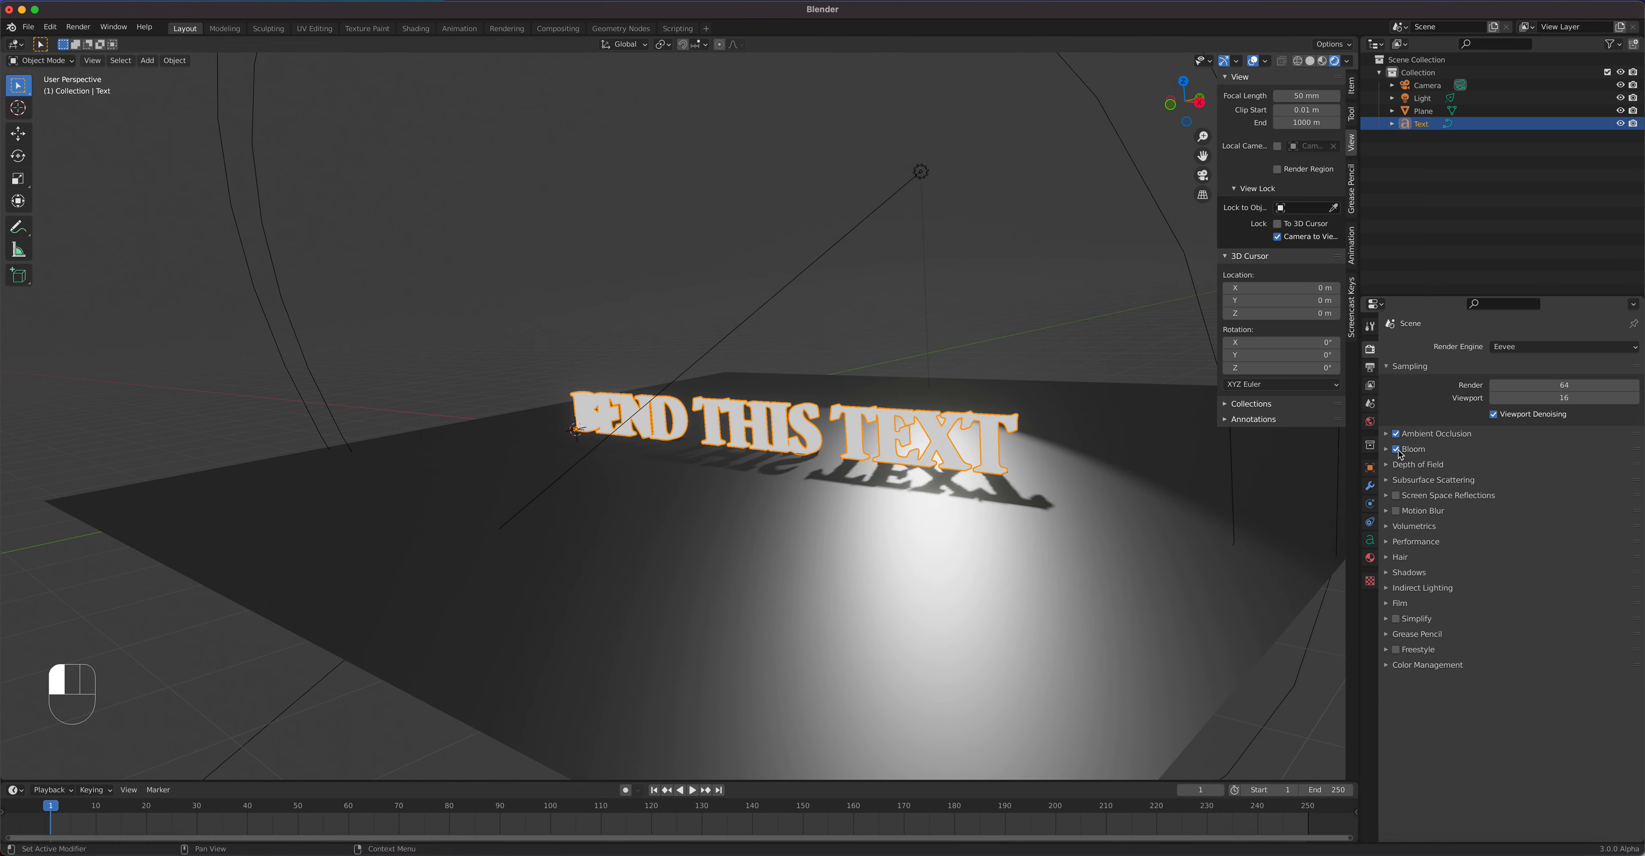
click(1396, 496)
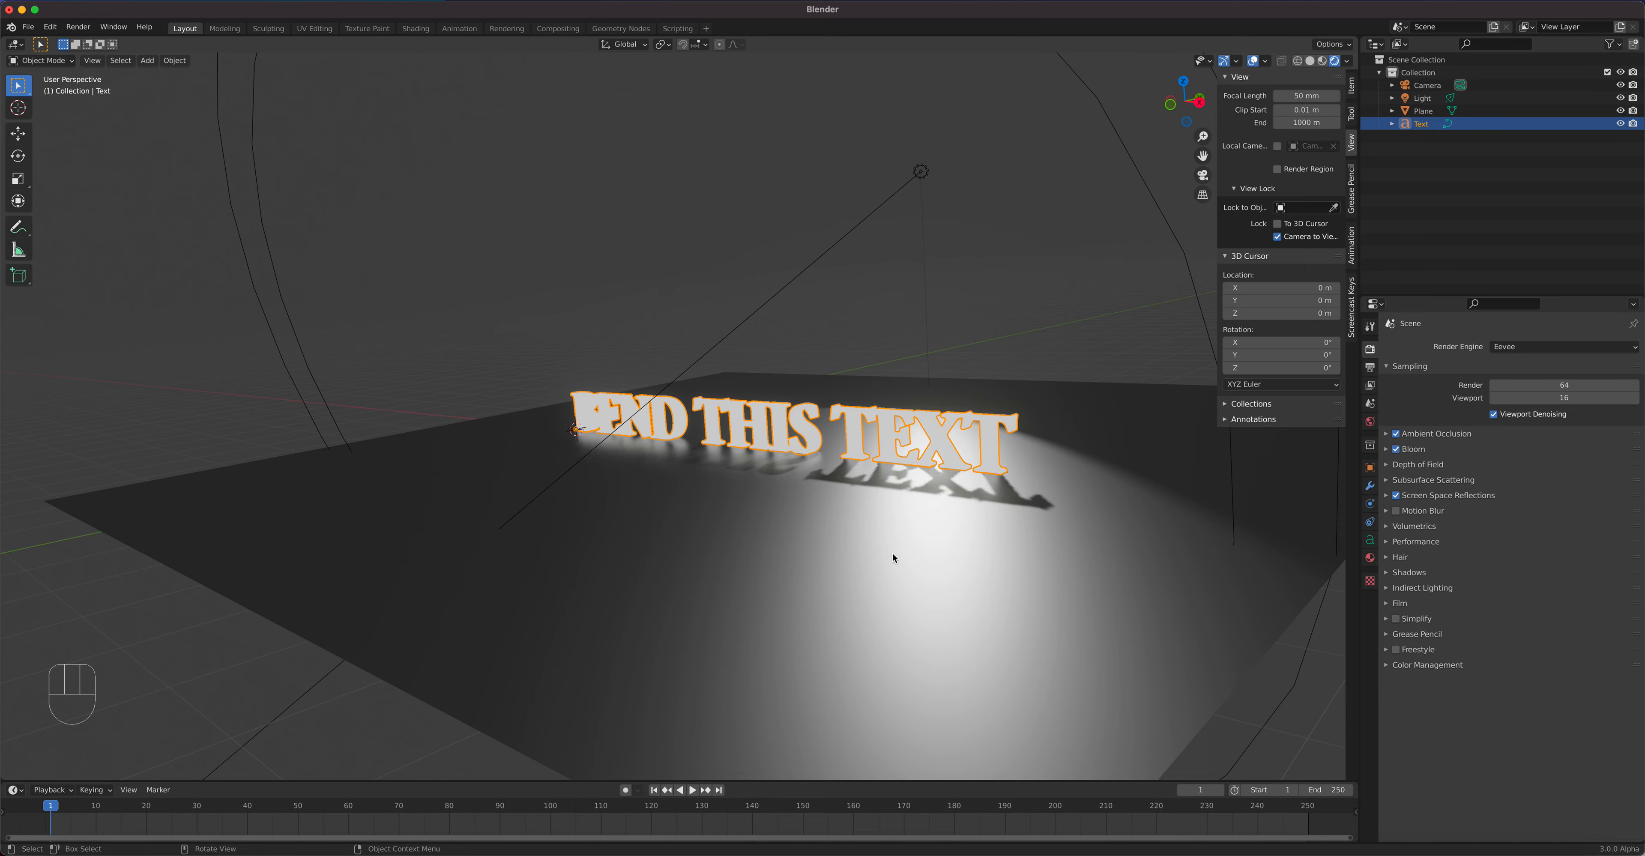
middle_drag(892, 554, 915, 577)
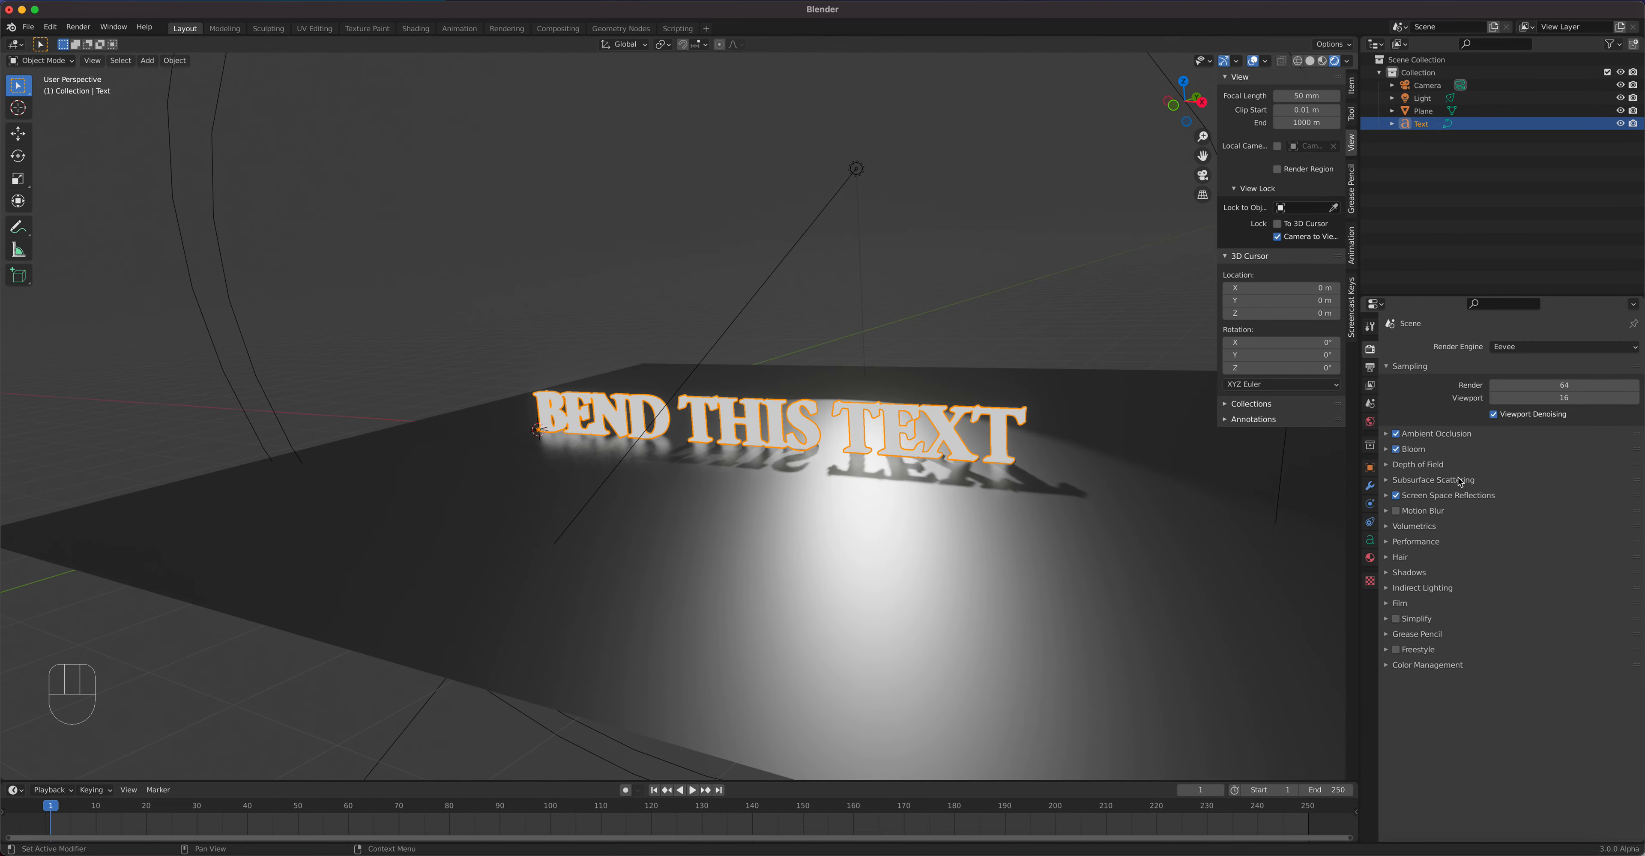
Step: Set the text material's emission strength to 2.400 and its emission color to pure red
click(1370, 558)
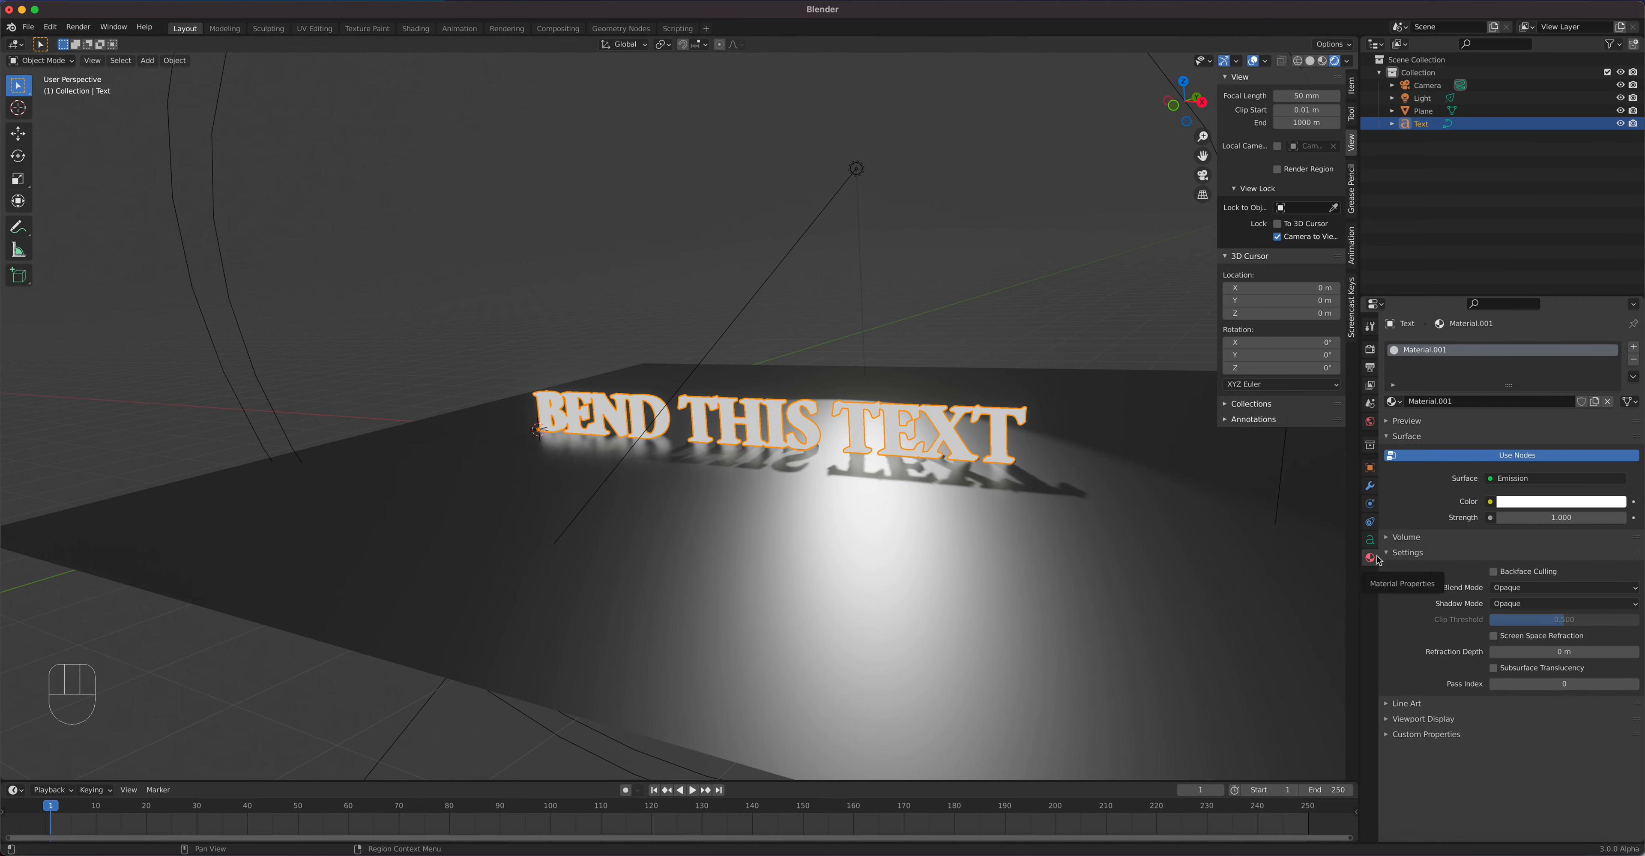
click(1541, 514)
mouse_move(1541, 514)
mouse_down()
mouse_move(1579, 514)
mouse_move(1543, 518)
mouse_up()
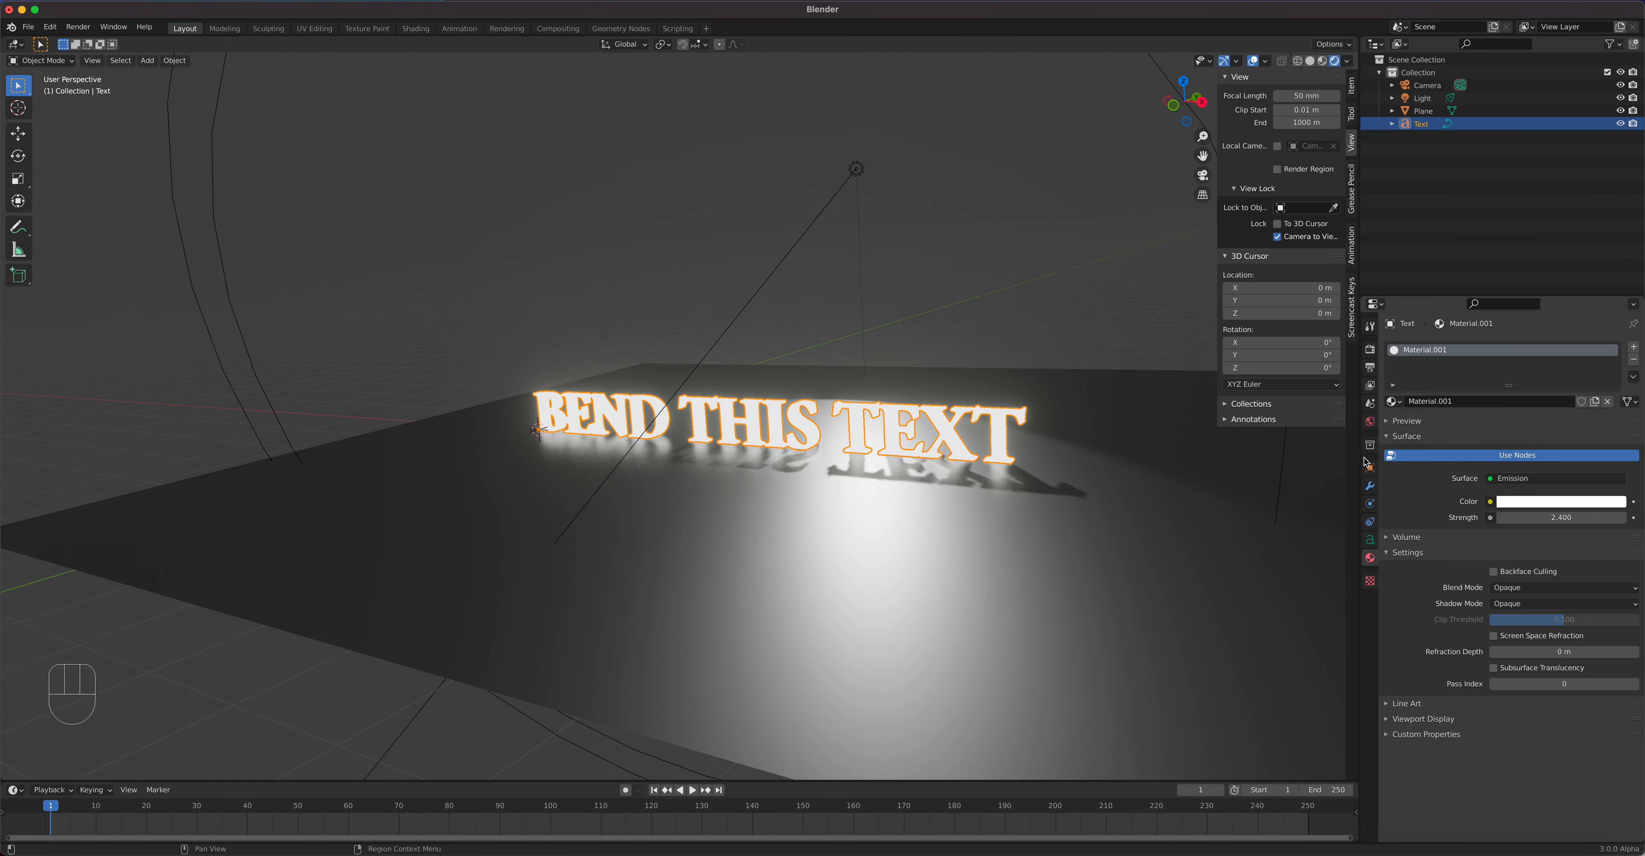
click(1564, 503)
mouse_move(1556, 417)
mouse_down()
mouse_move(1549, 396)
mouse_move(1562, 410)
mouse_up()
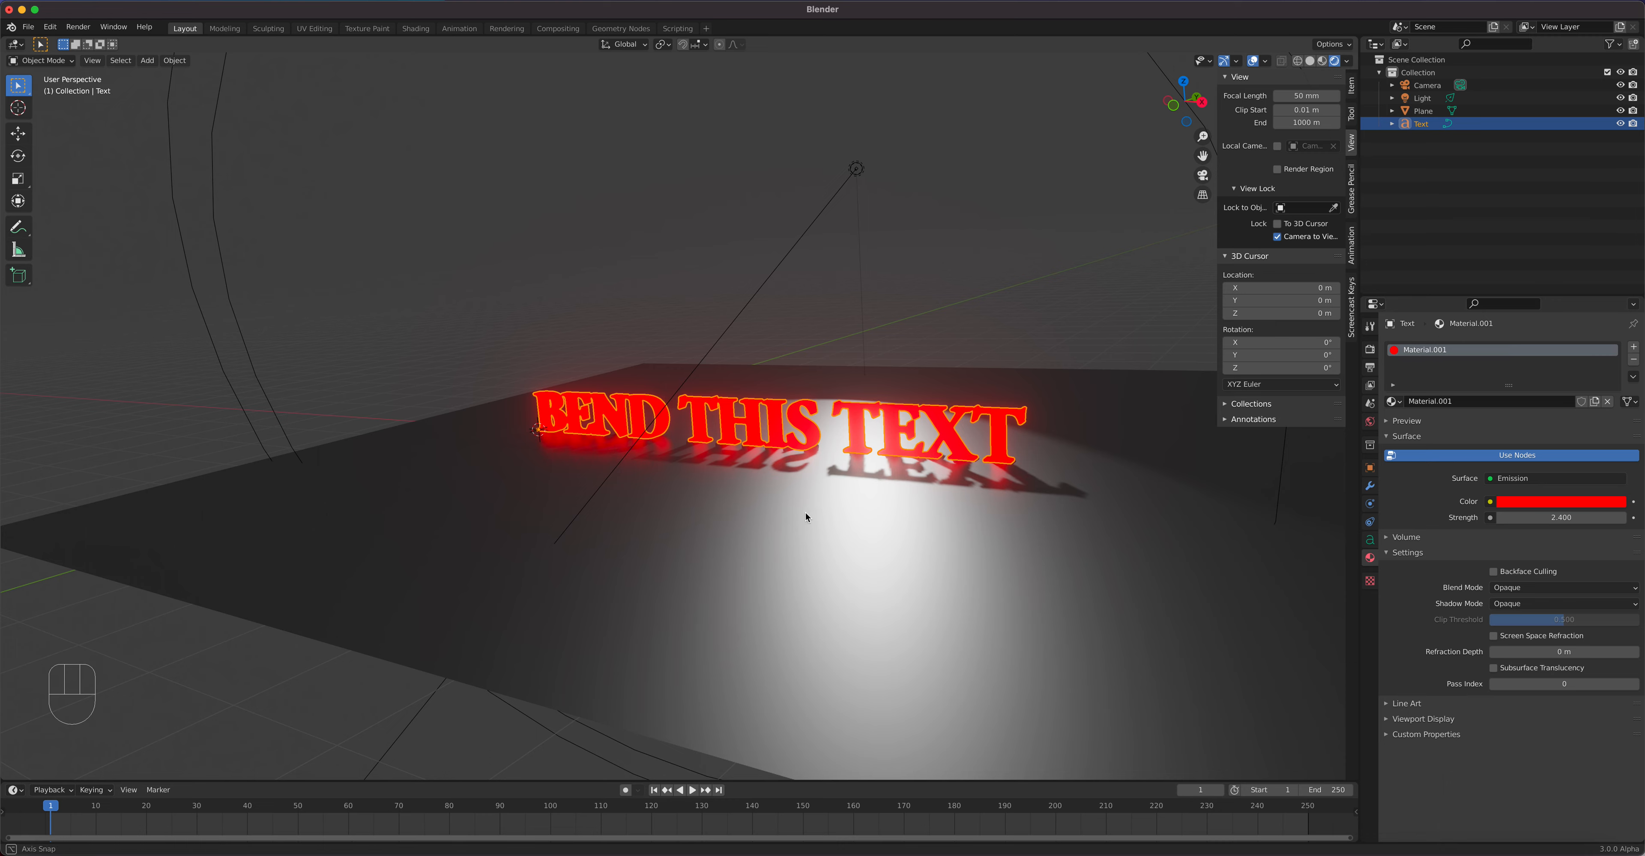
Step: Inspect the glow of the lettering and its reflection on the floor from several angles and distances
middle_drag(806, 513, 846, 502)
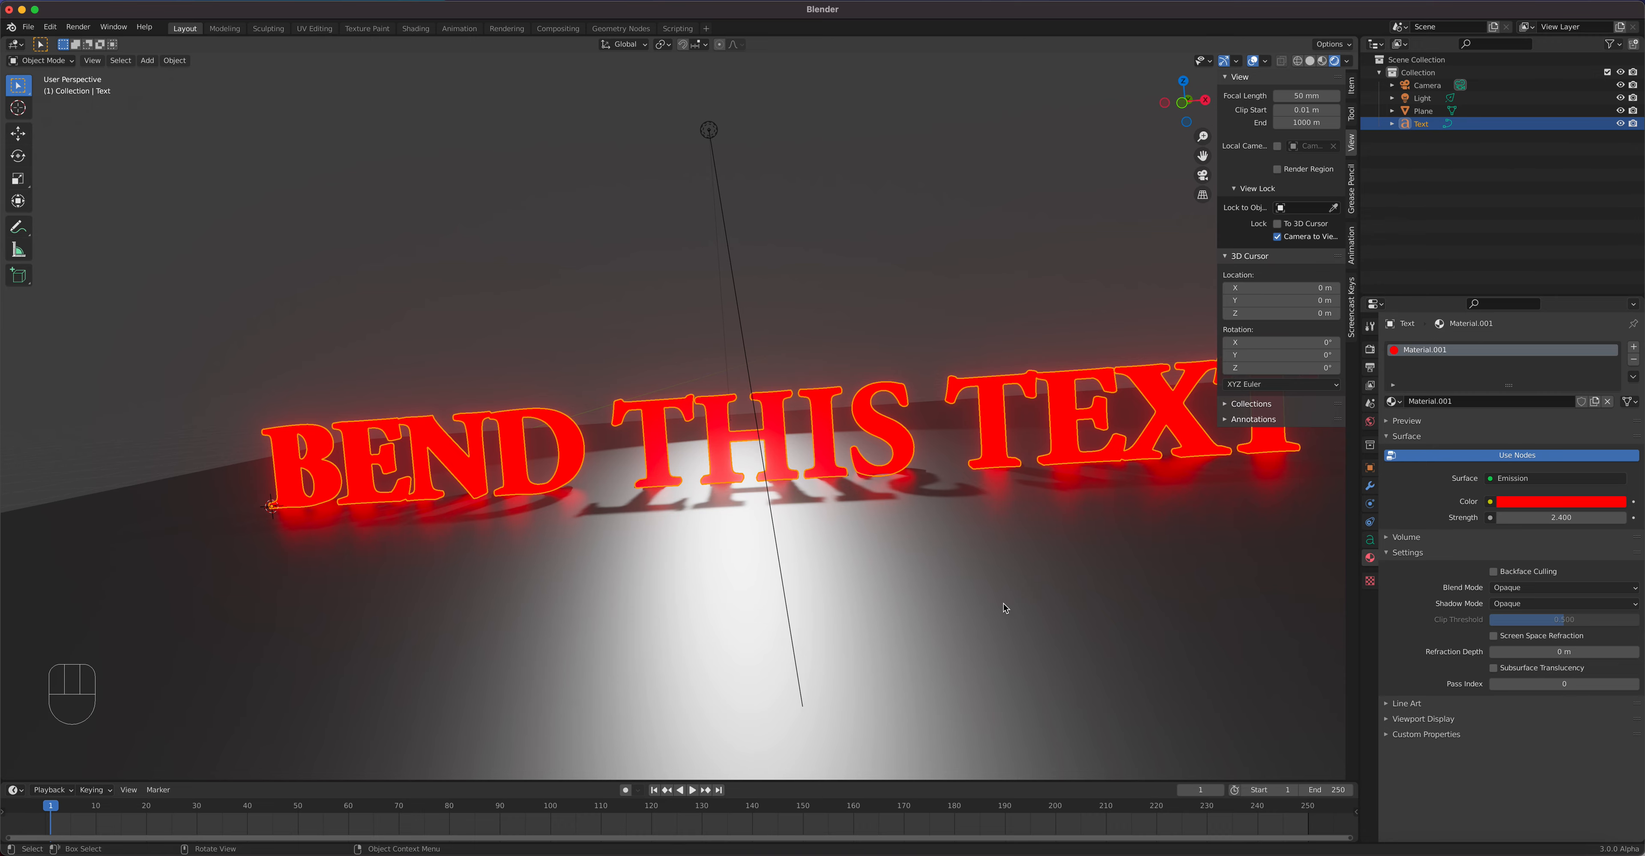
scroll(961, 585, up, 1)
scroll(961, 585, down, 3)
mouse_move(1020, 596)
middle_down()
mouse_move(1017, 575)
mouse_move(1042, 597)
middle_up()
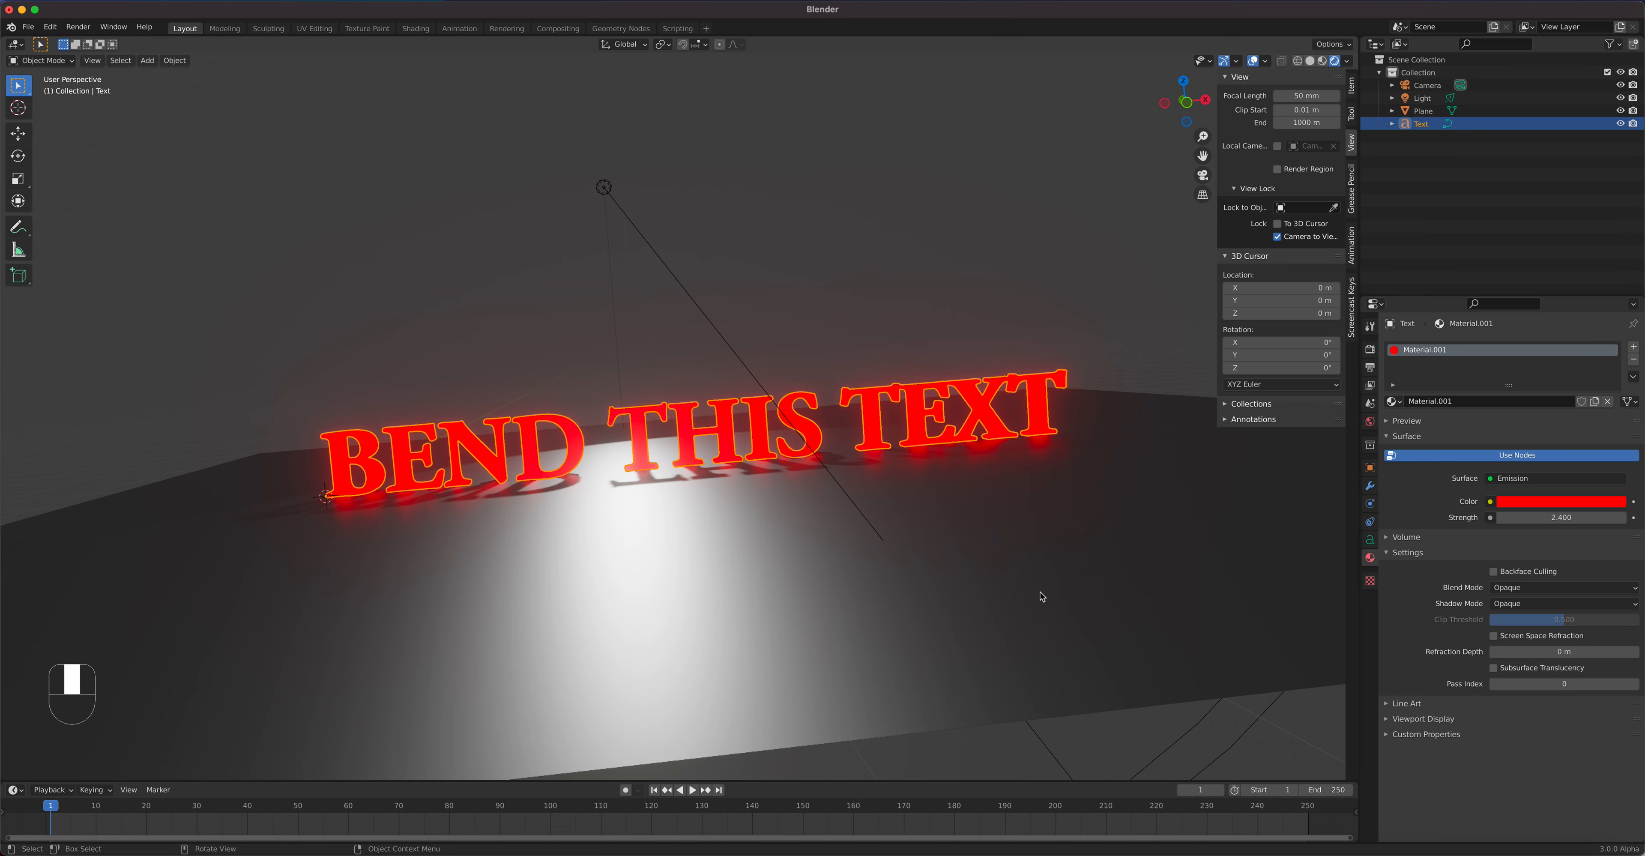
middle_drag(1007, 598, 797, 565)
scroll(910, 535, up, 2)
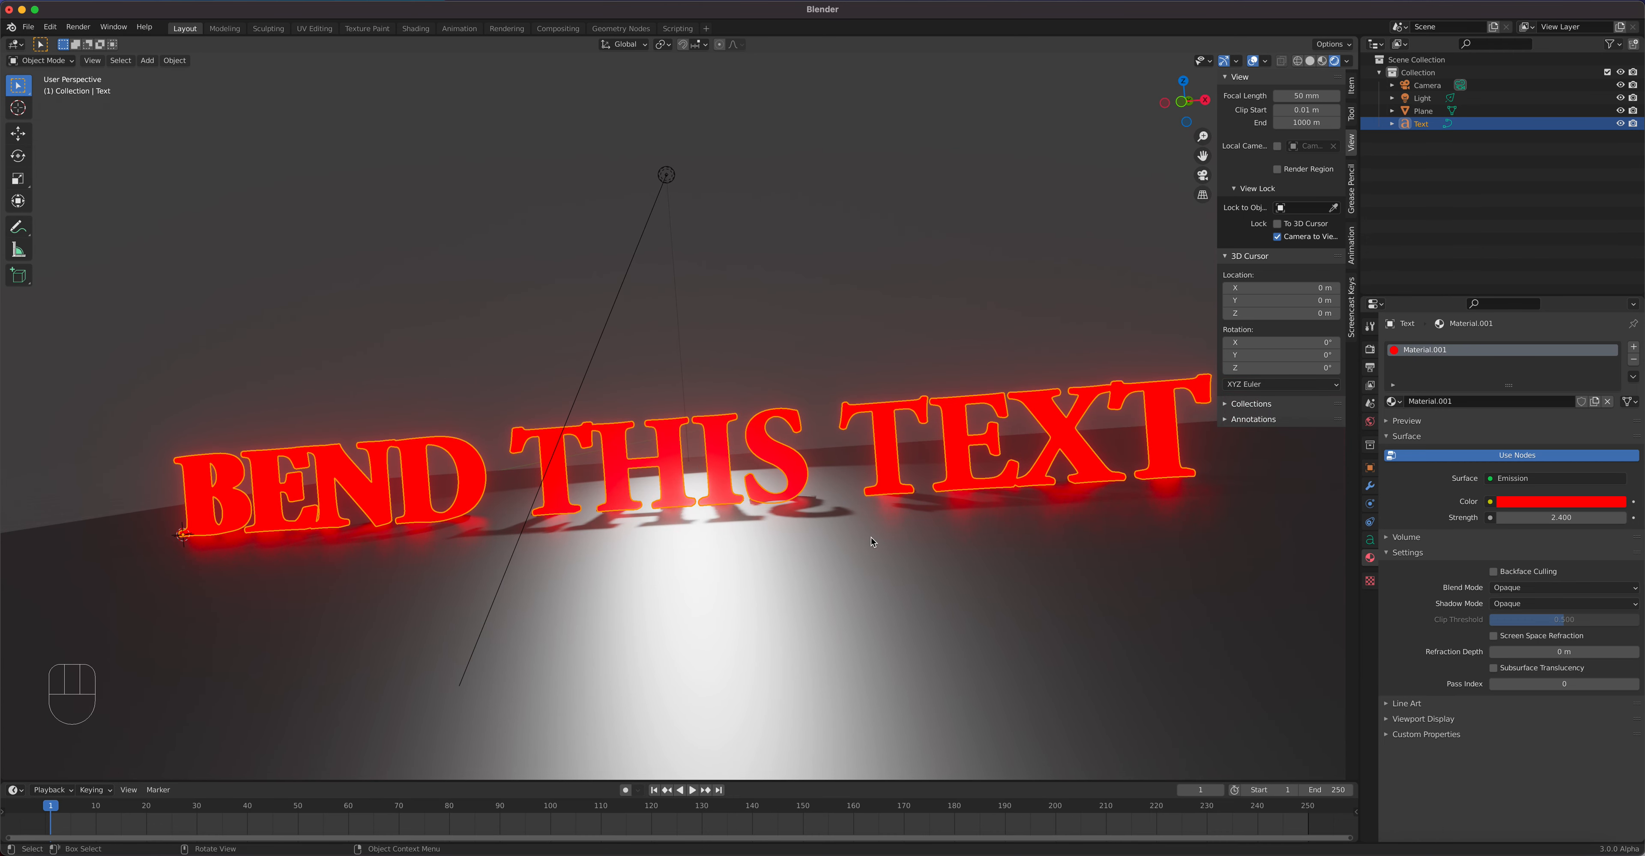
click(470, 490)
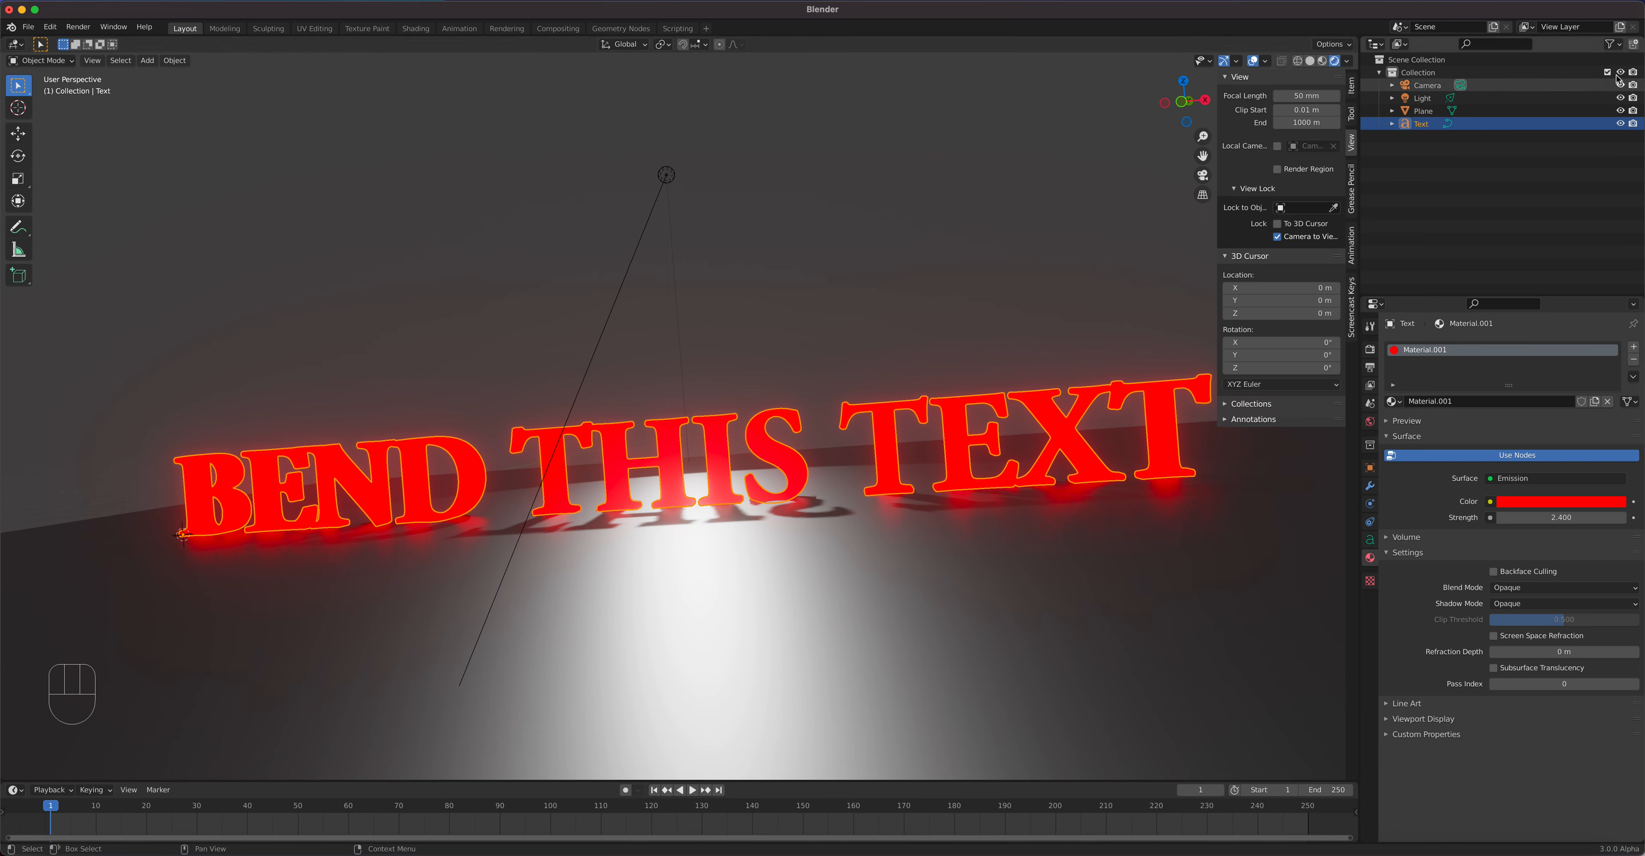
Step: Show the selectability toggles for scene objects and make the Plane, Light and Camera unselectable
click(1616, 44)
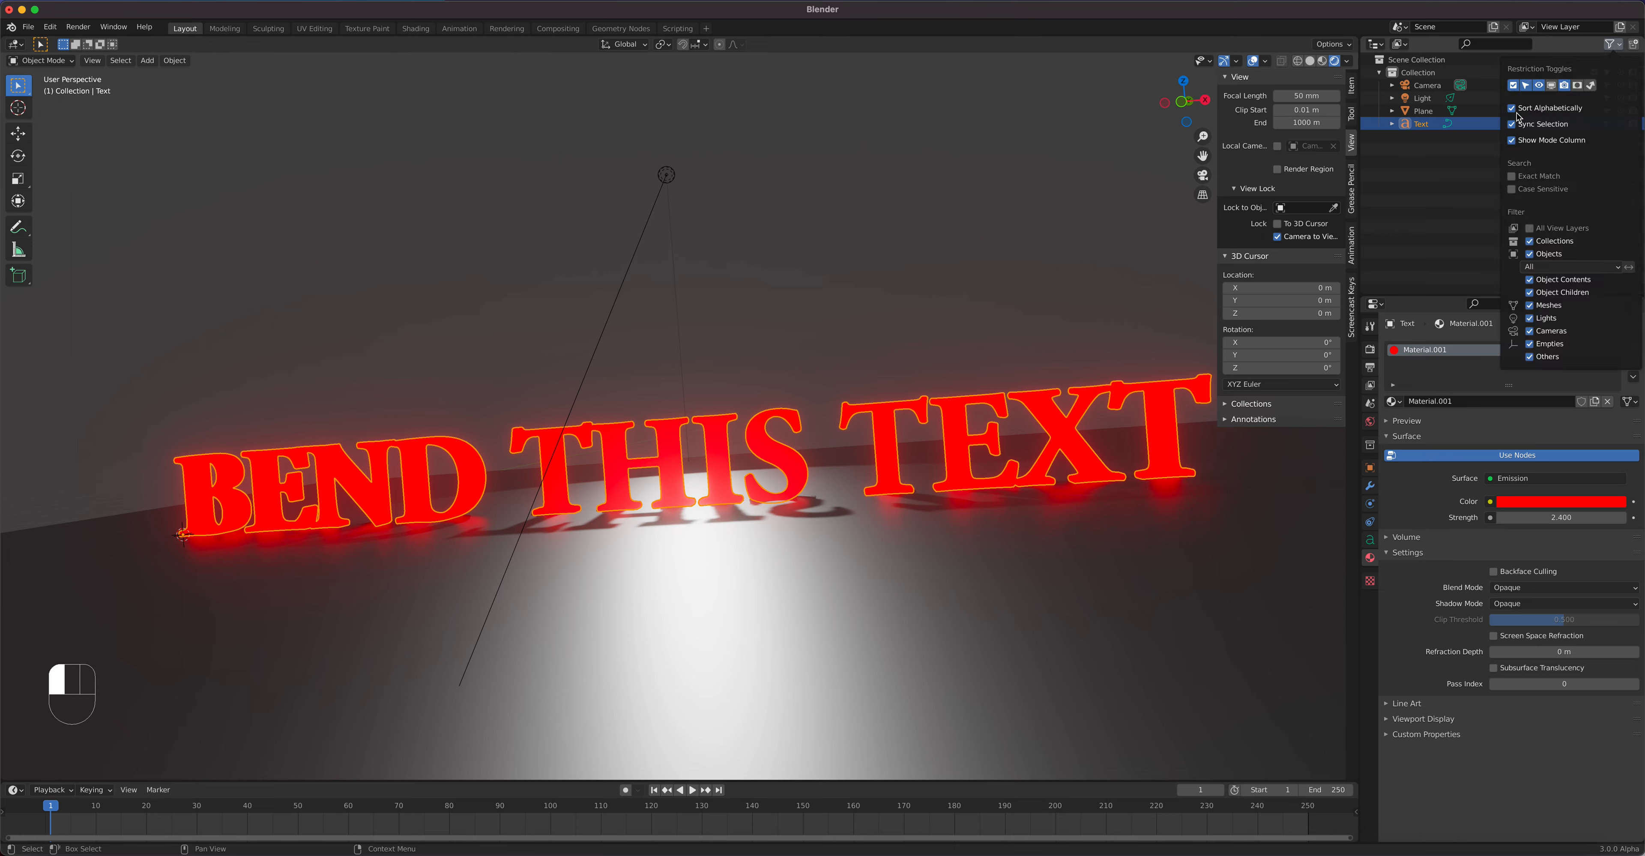
click(1473, 195)
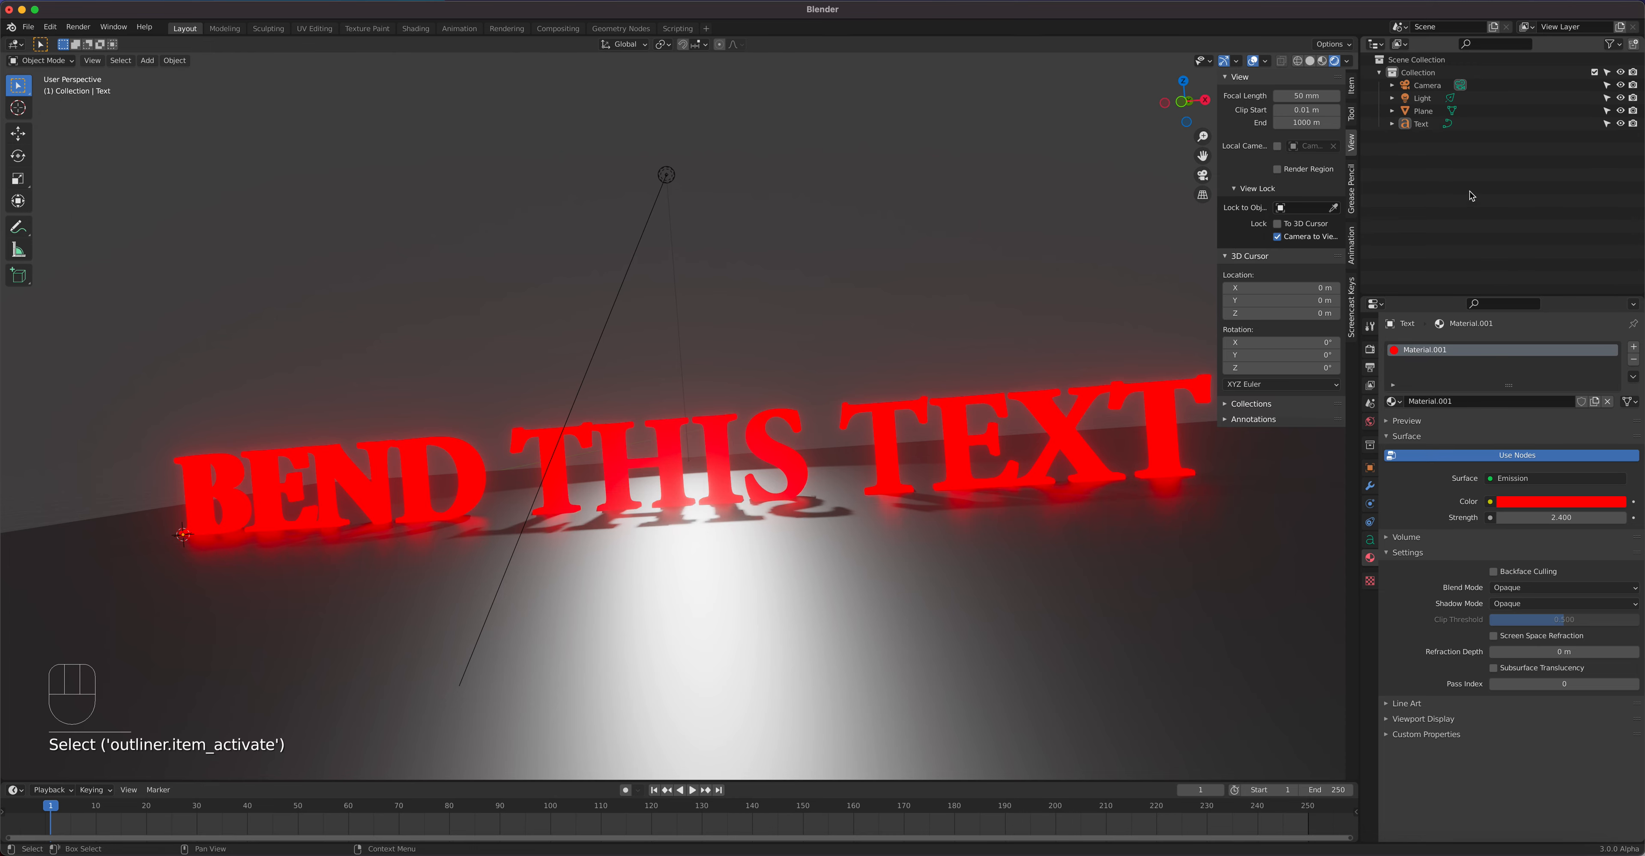
click(1608, 111)
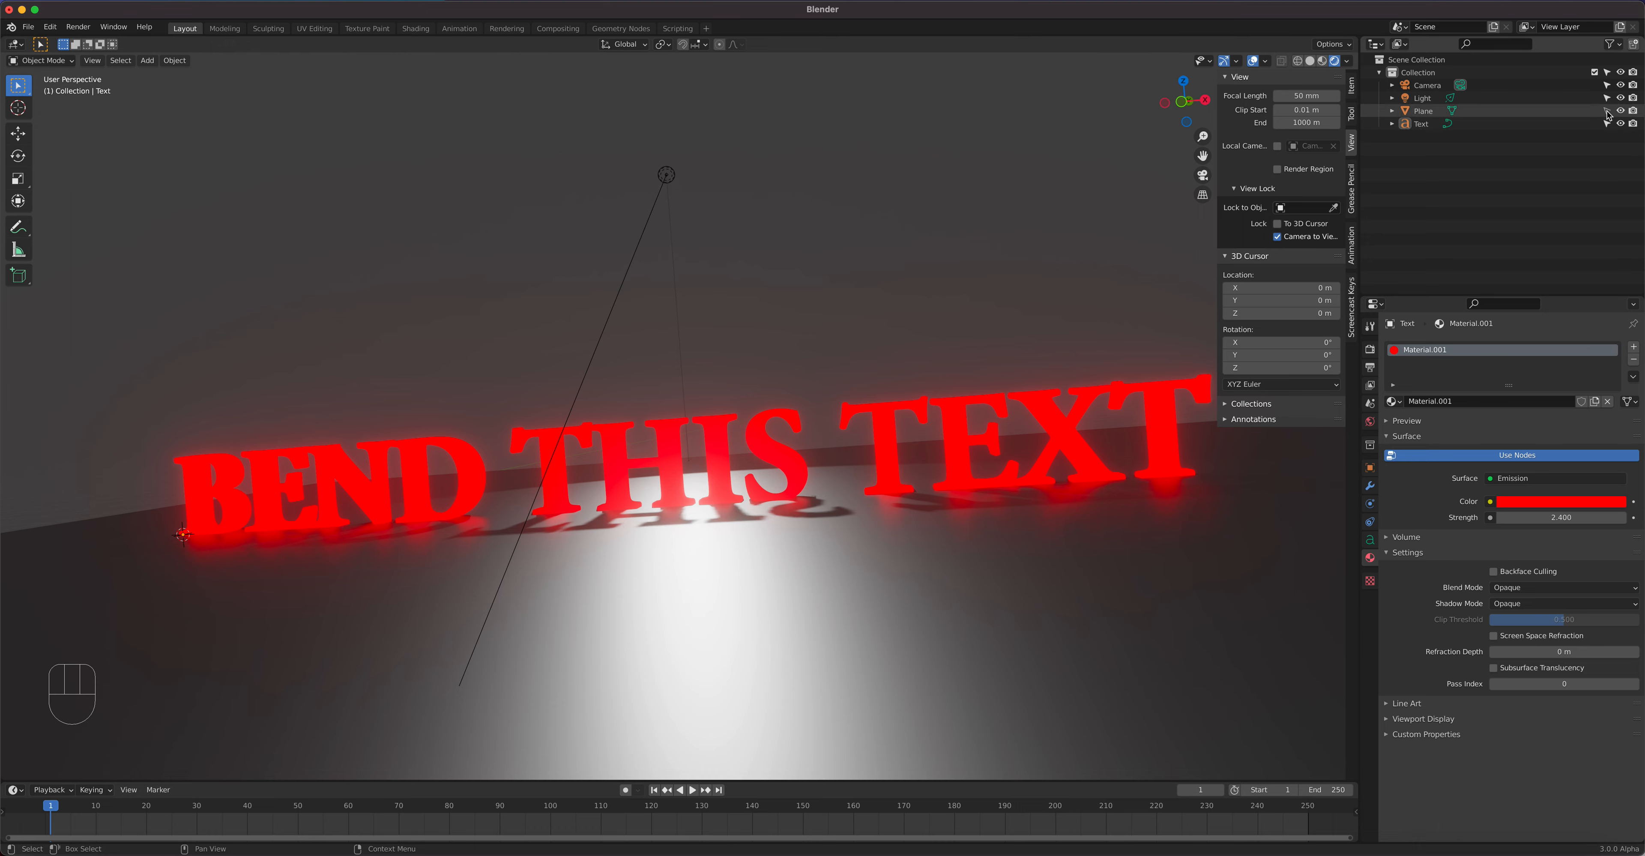
click(1608, 98)
click(1607, 85)
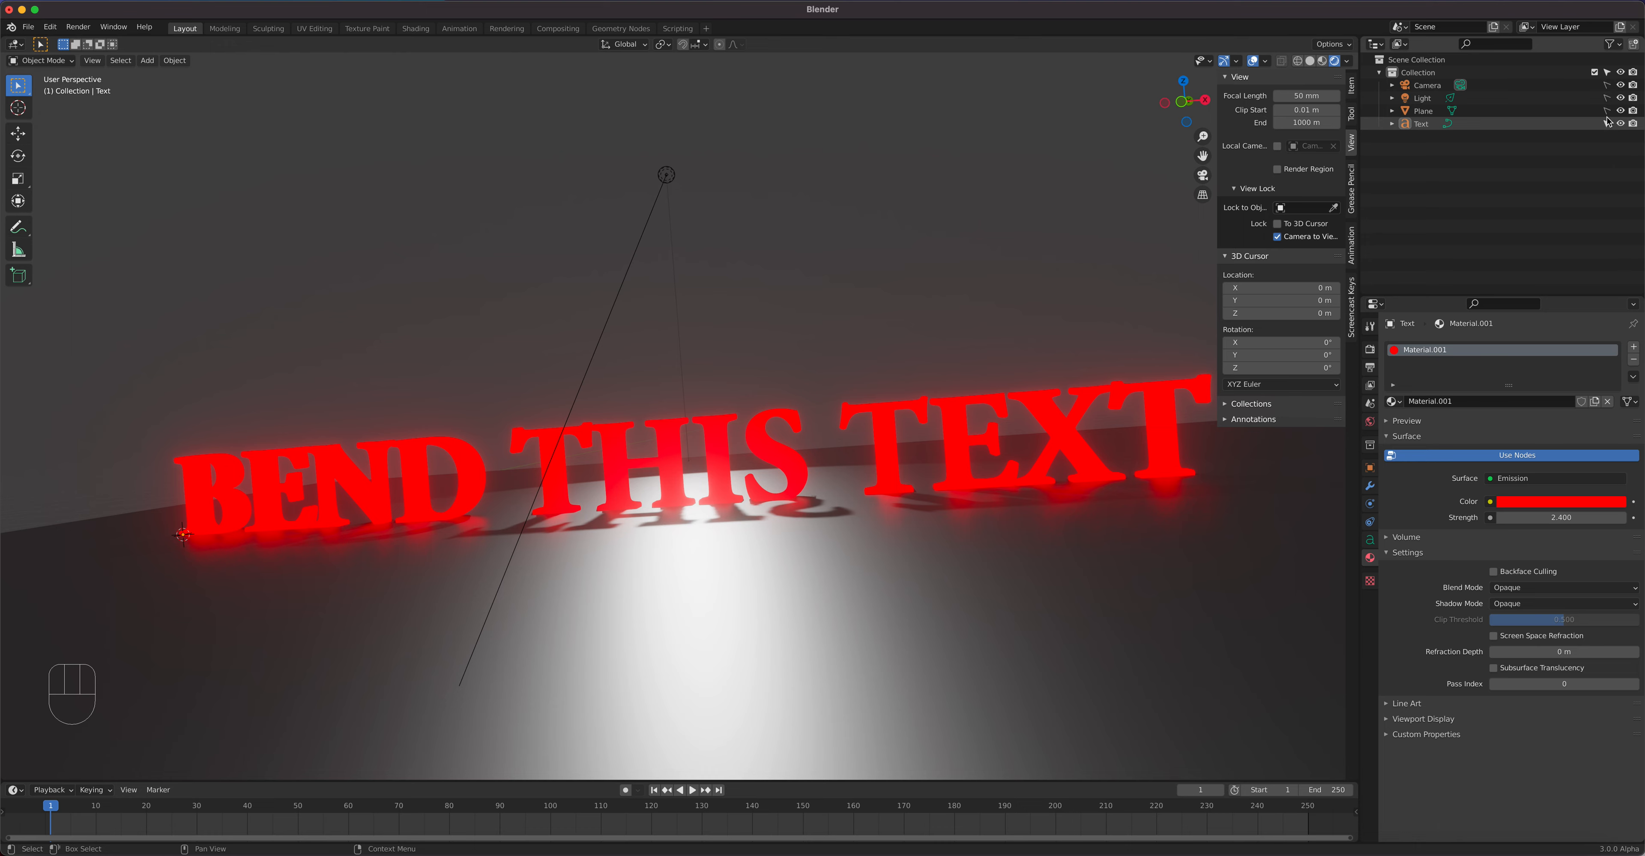
Step: Add a Simple Deform modifier to the BEND THIS TEXT object in front view and set it to Bend around the Z axis
click(724, 446)
click(839, 581)
click(784, 450)
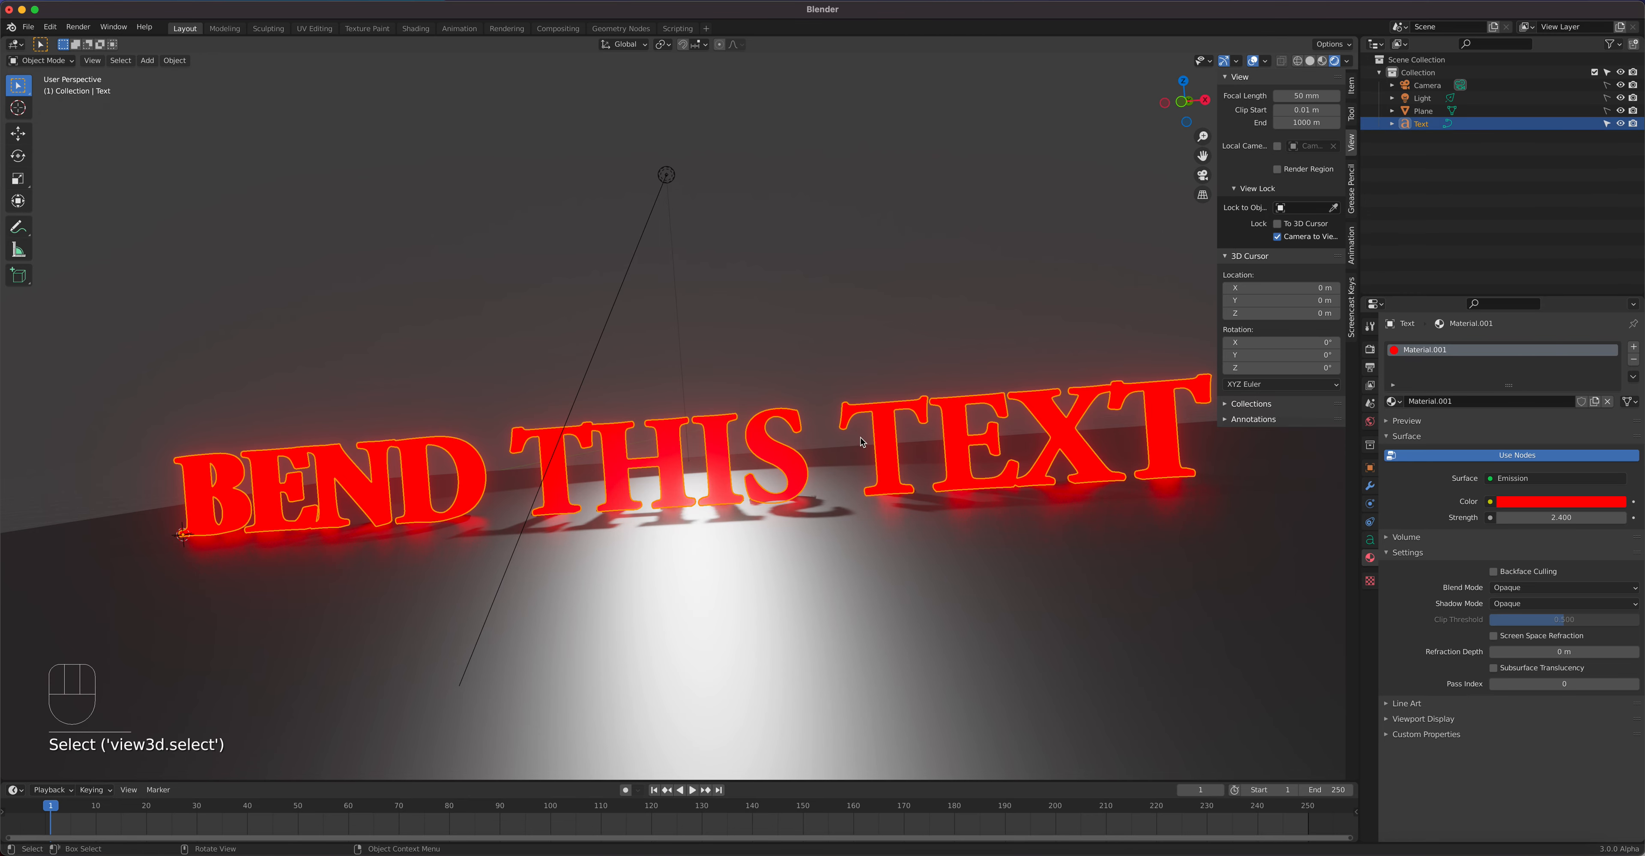
middle_click(825, 521)
key(KP_1)
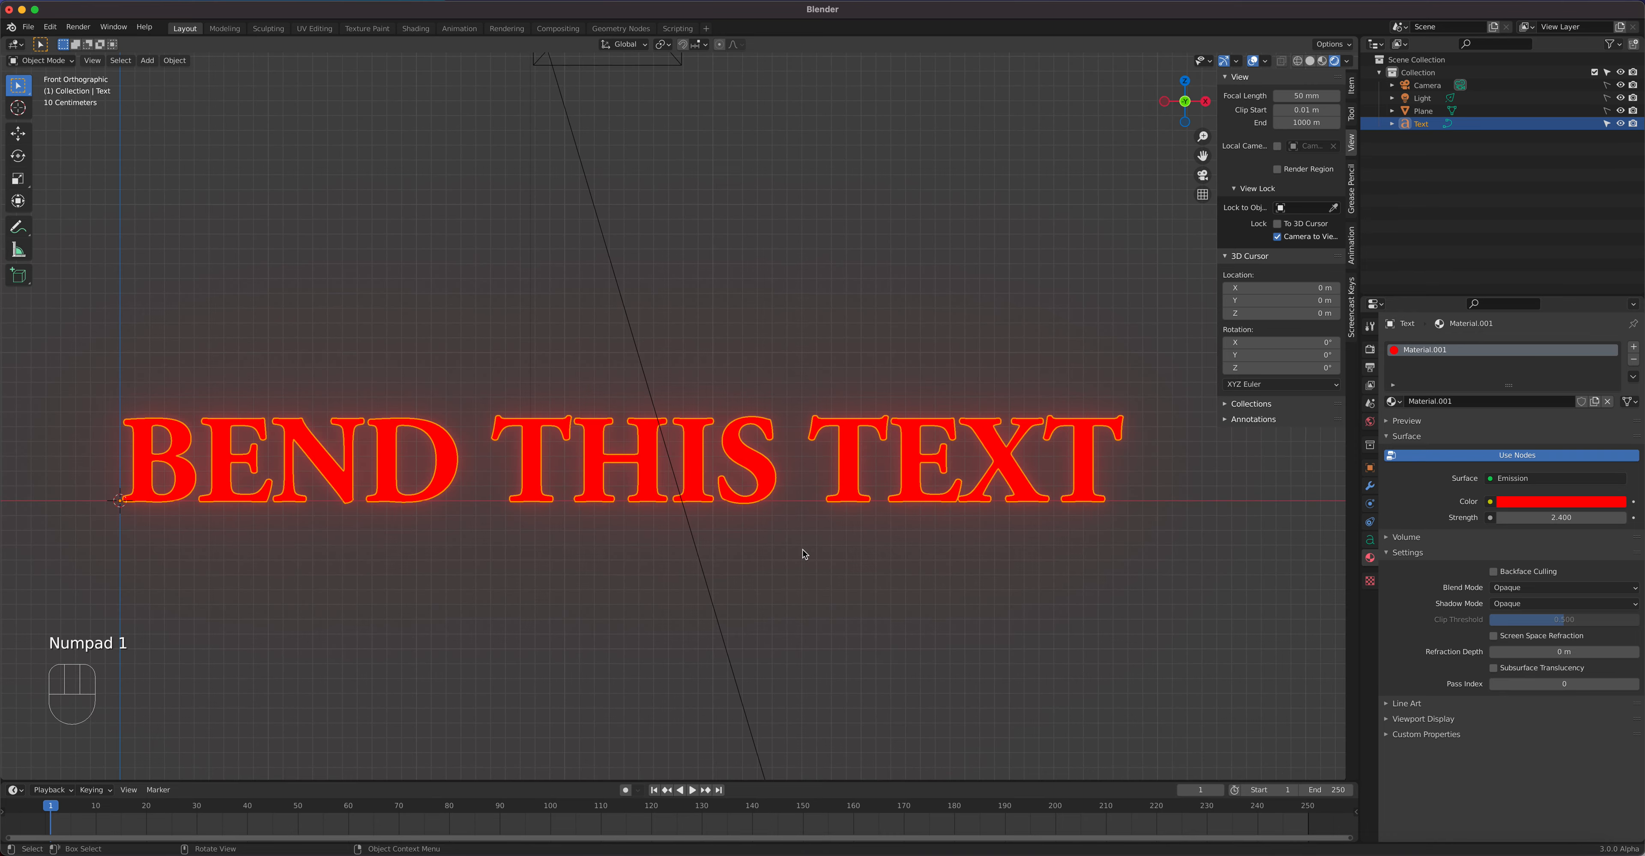
shift+middle_drag(731, 557, 776, 560)
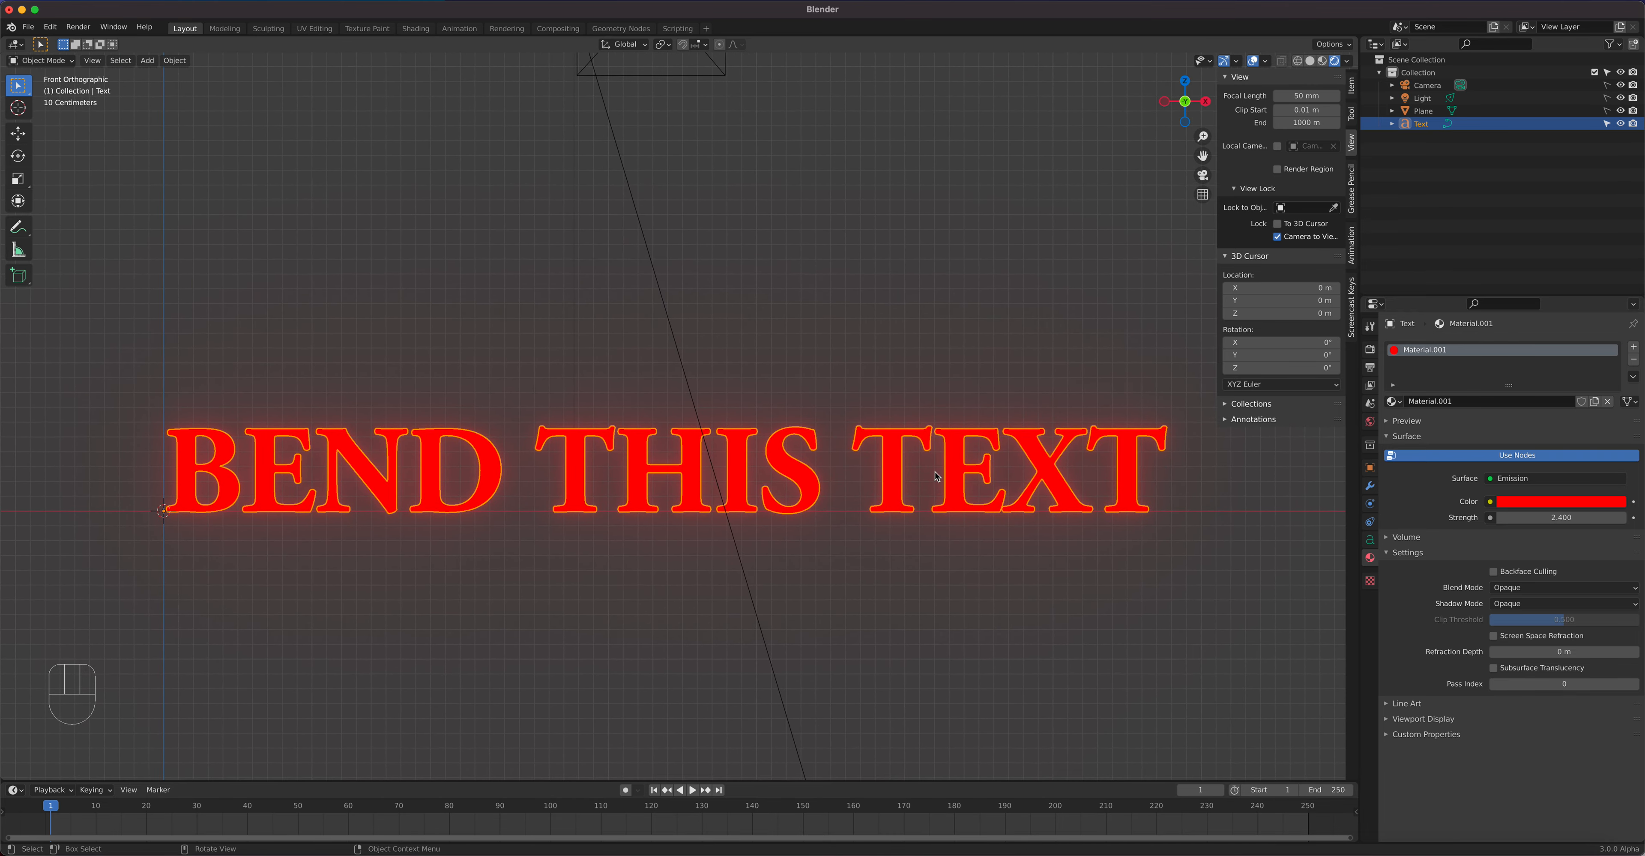
click(1371, 489)
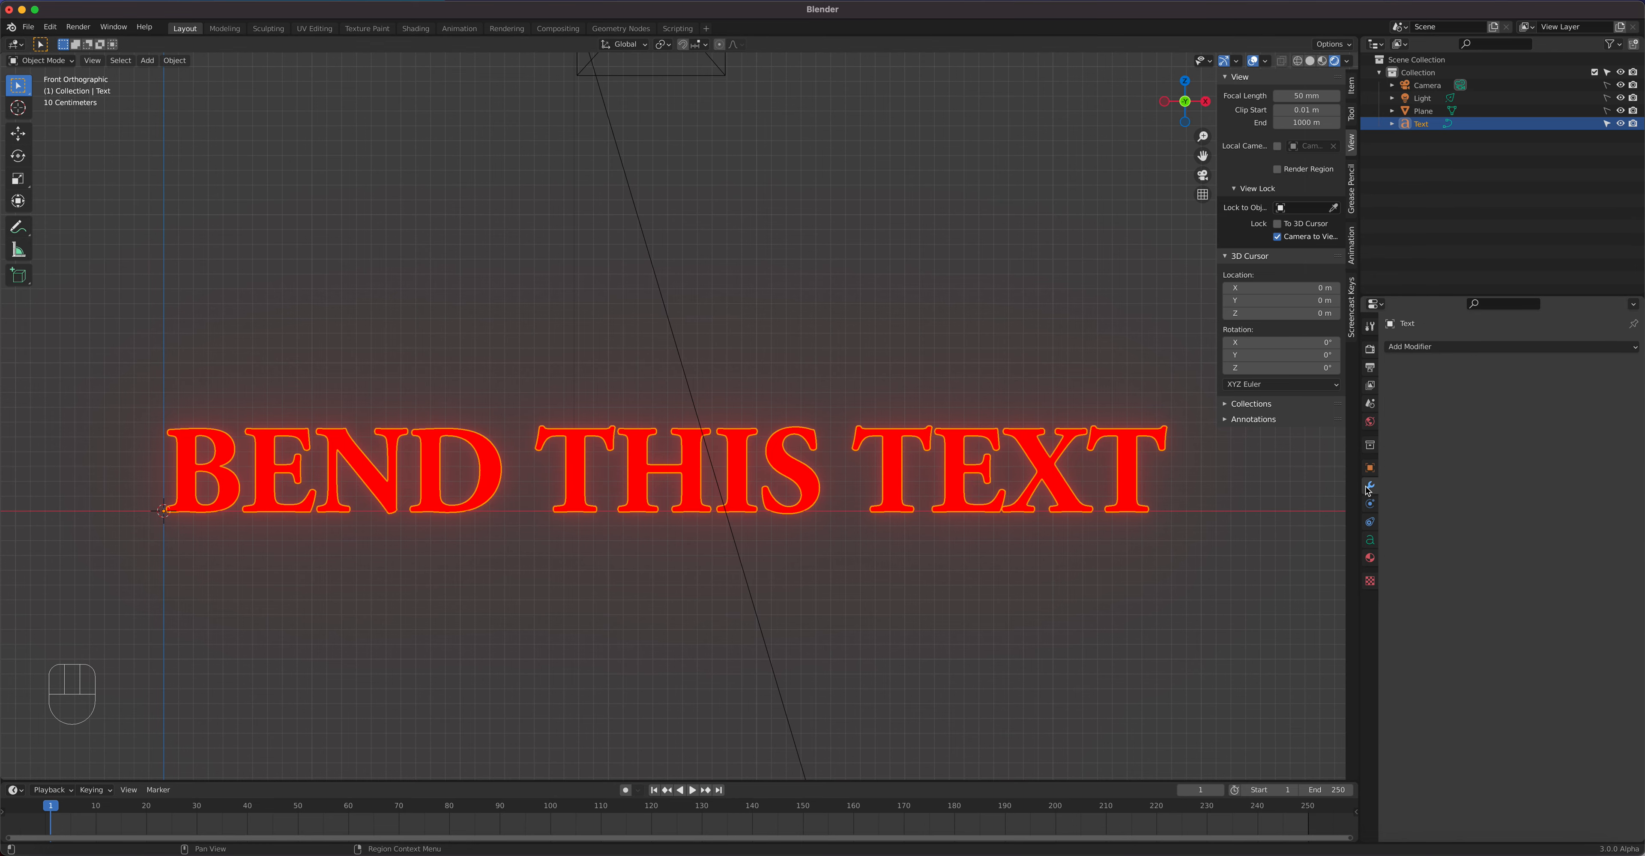
click(1437, 347)
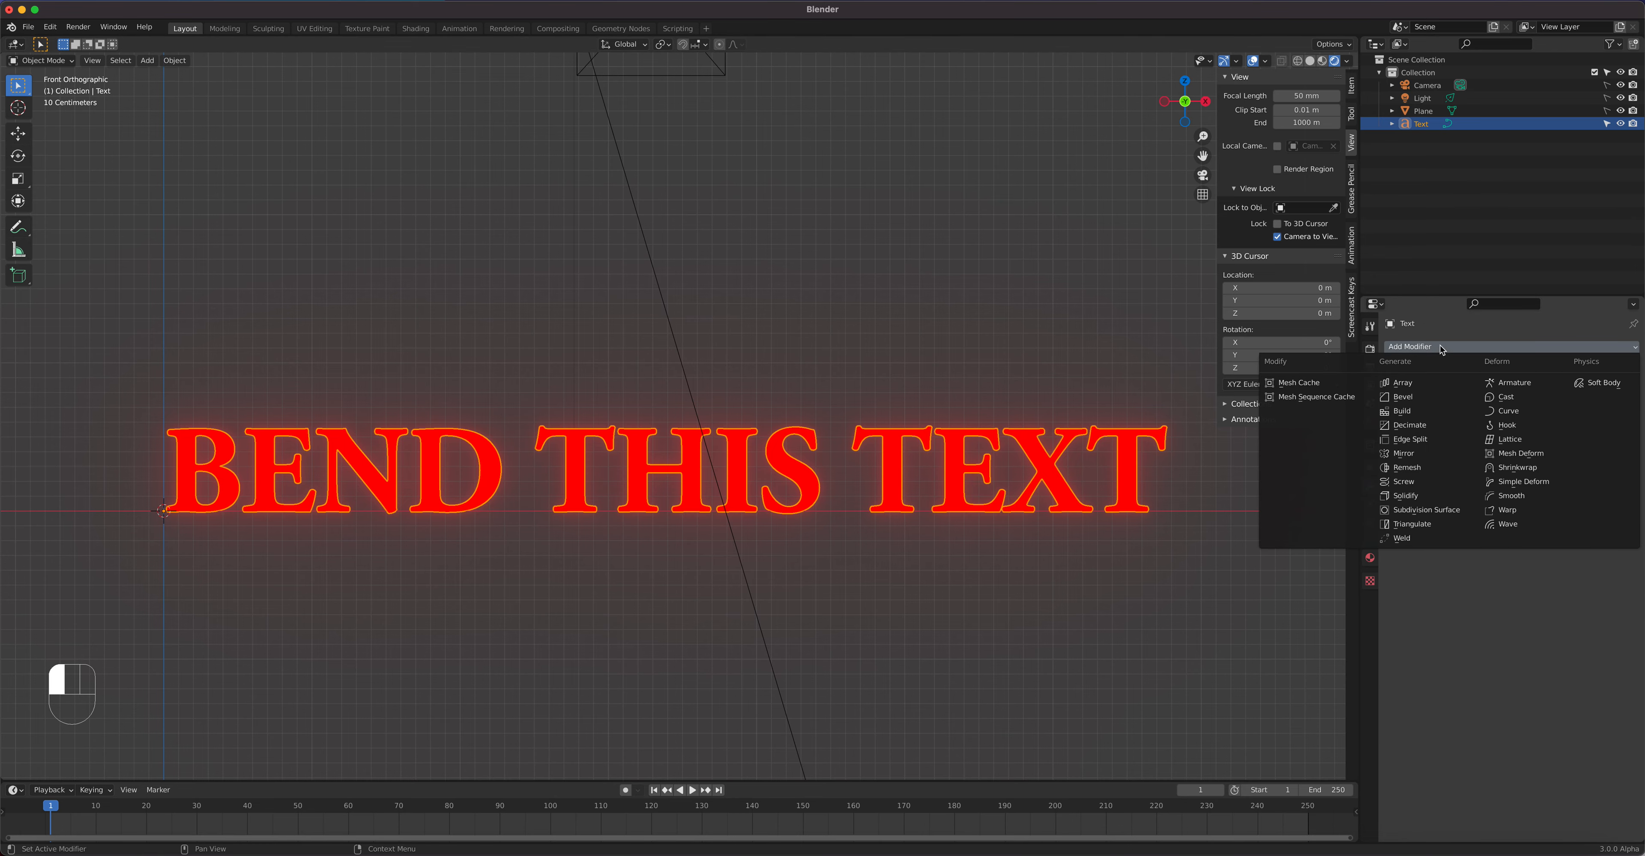
click(1541, 489)
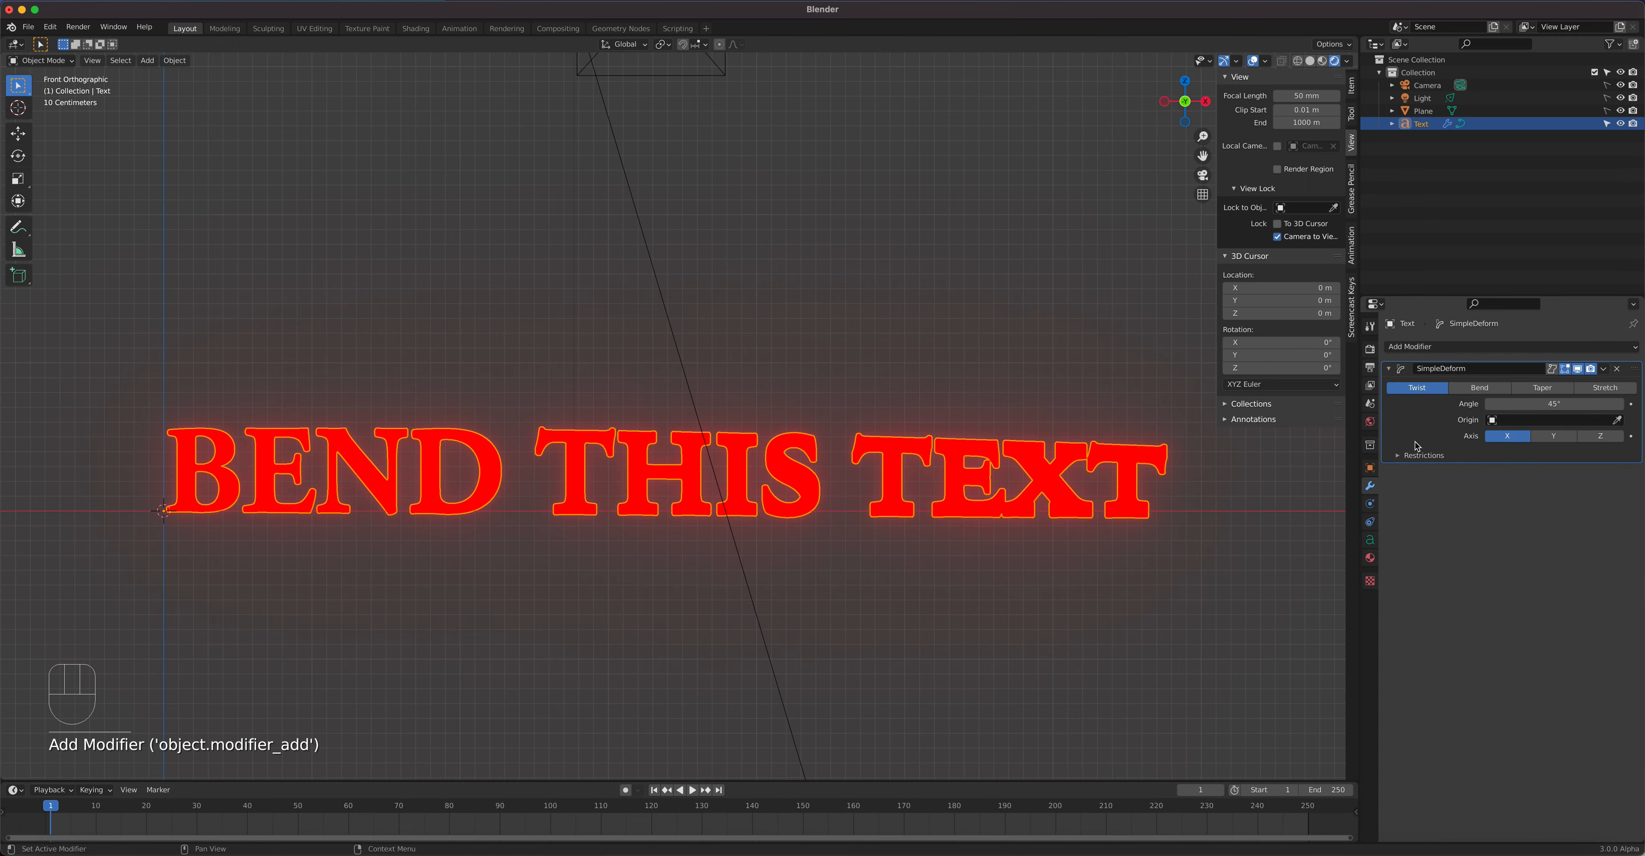
click(1479, 387)
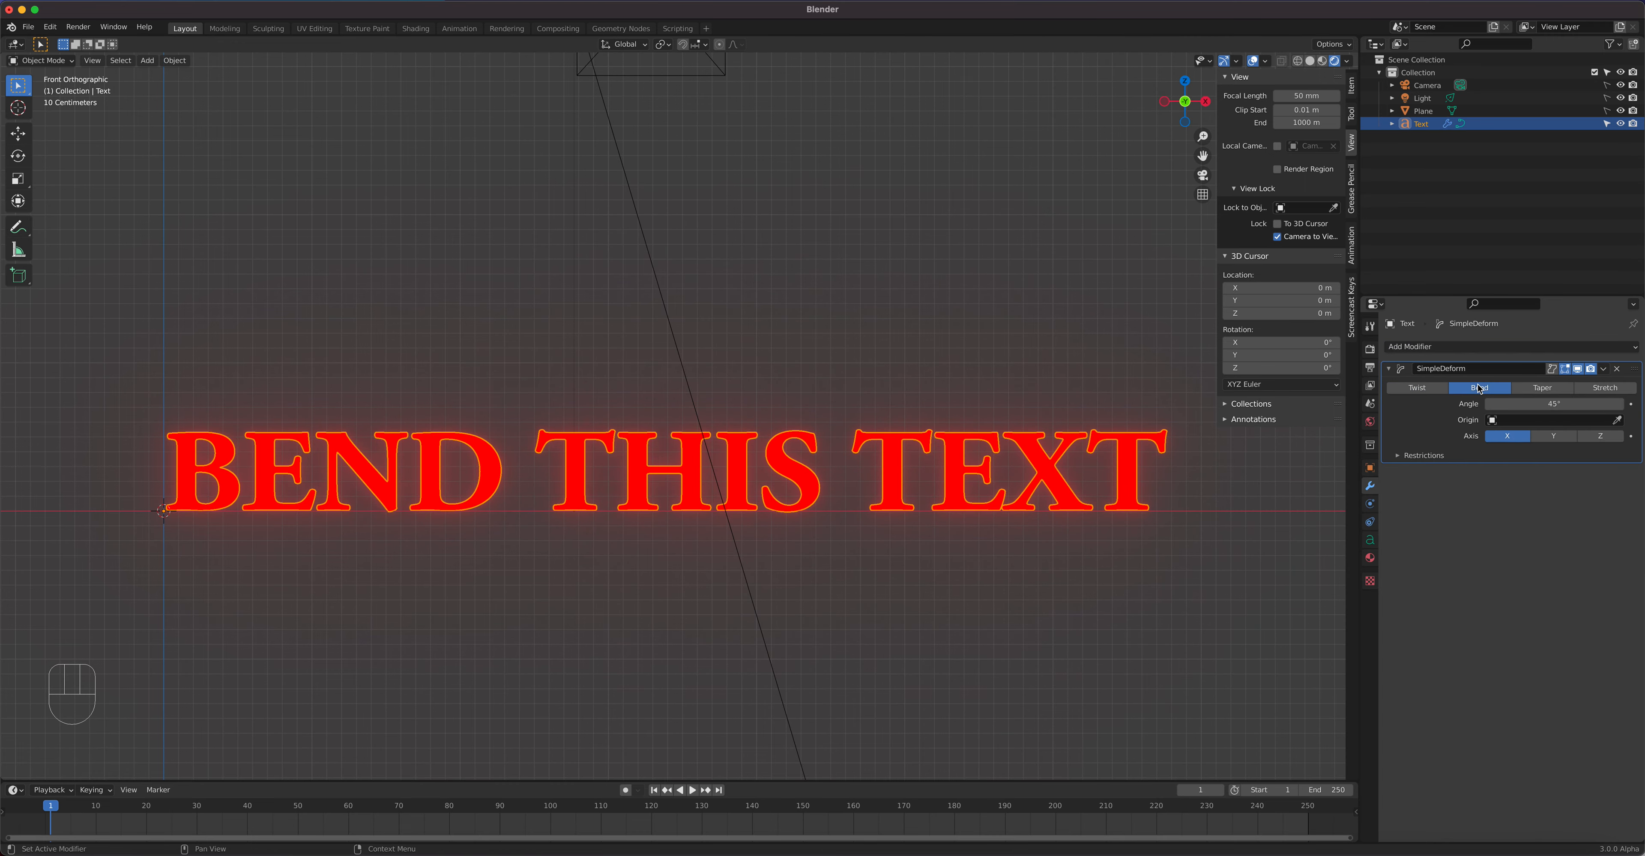
click(1603, 437)
Step: Try bend angles of 348° and 222° on the text's Simple Deform modifier
drag(1541, 404, 1634, 403)
shift+middle_drag(518, 452, 841, 501)
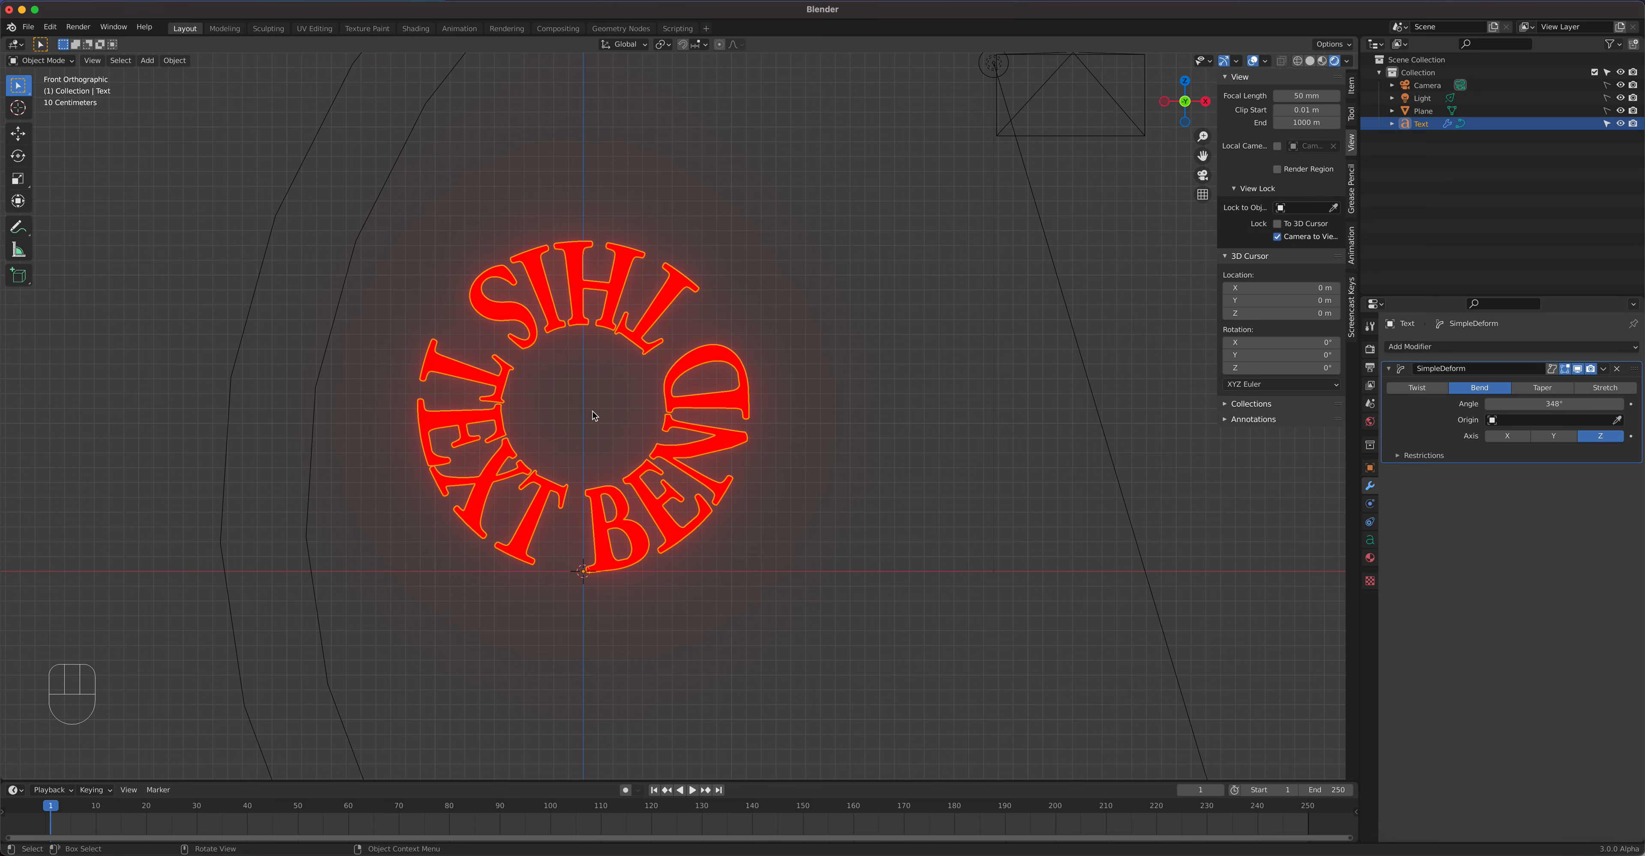
drag(1580, 403, 1539, 403)
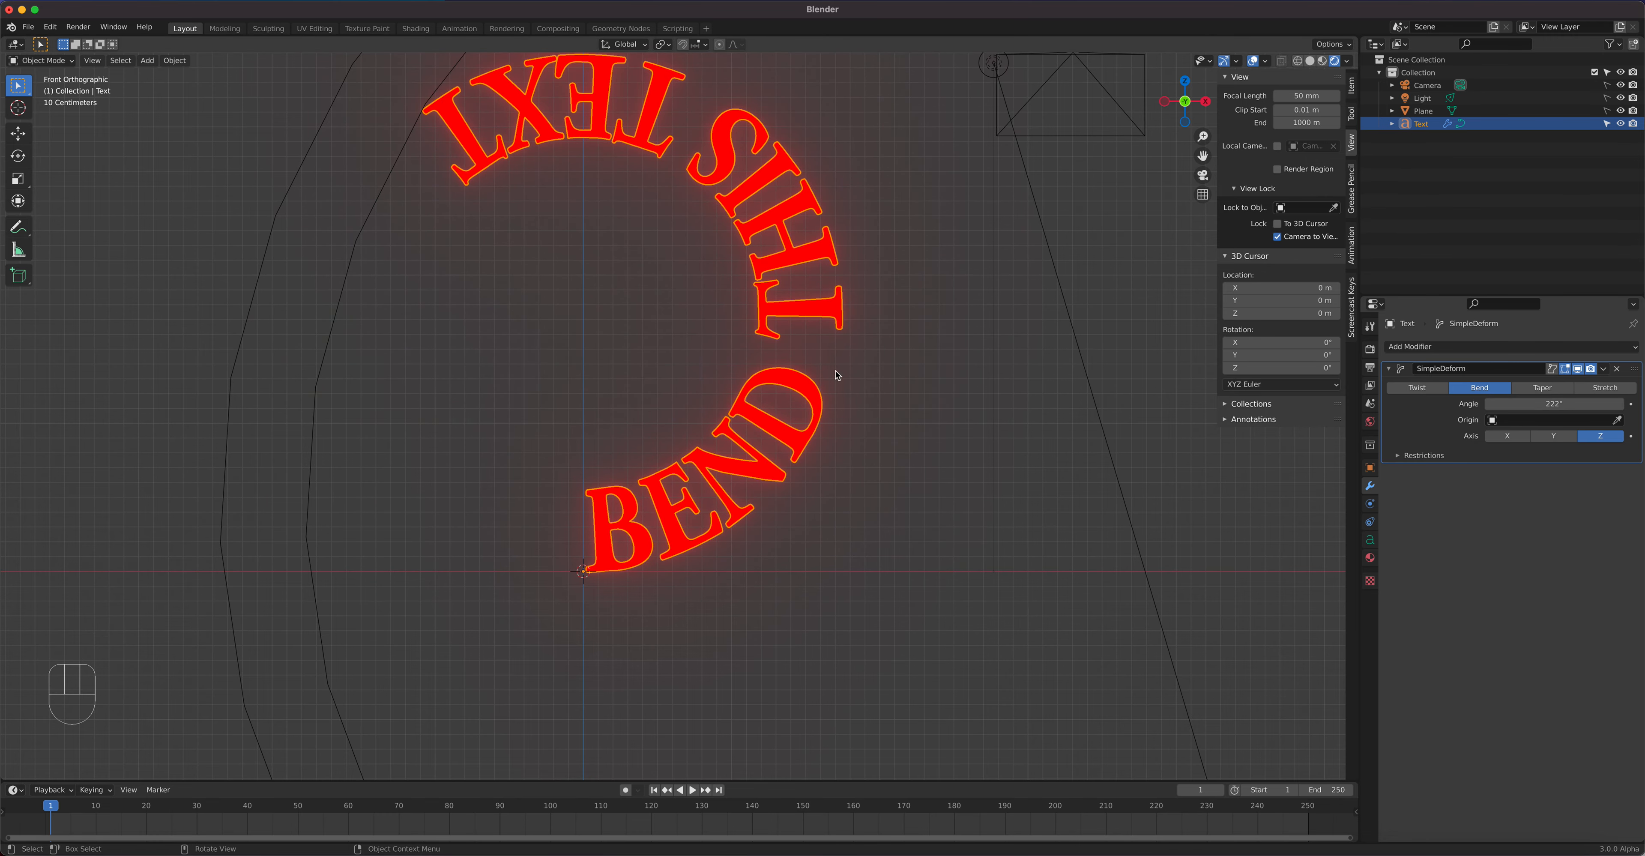
Step: Enter text editing and append BETTER NAOP!! after BEND THIS TEXT
scroll(910, 379, down, 3)
key(Tab)
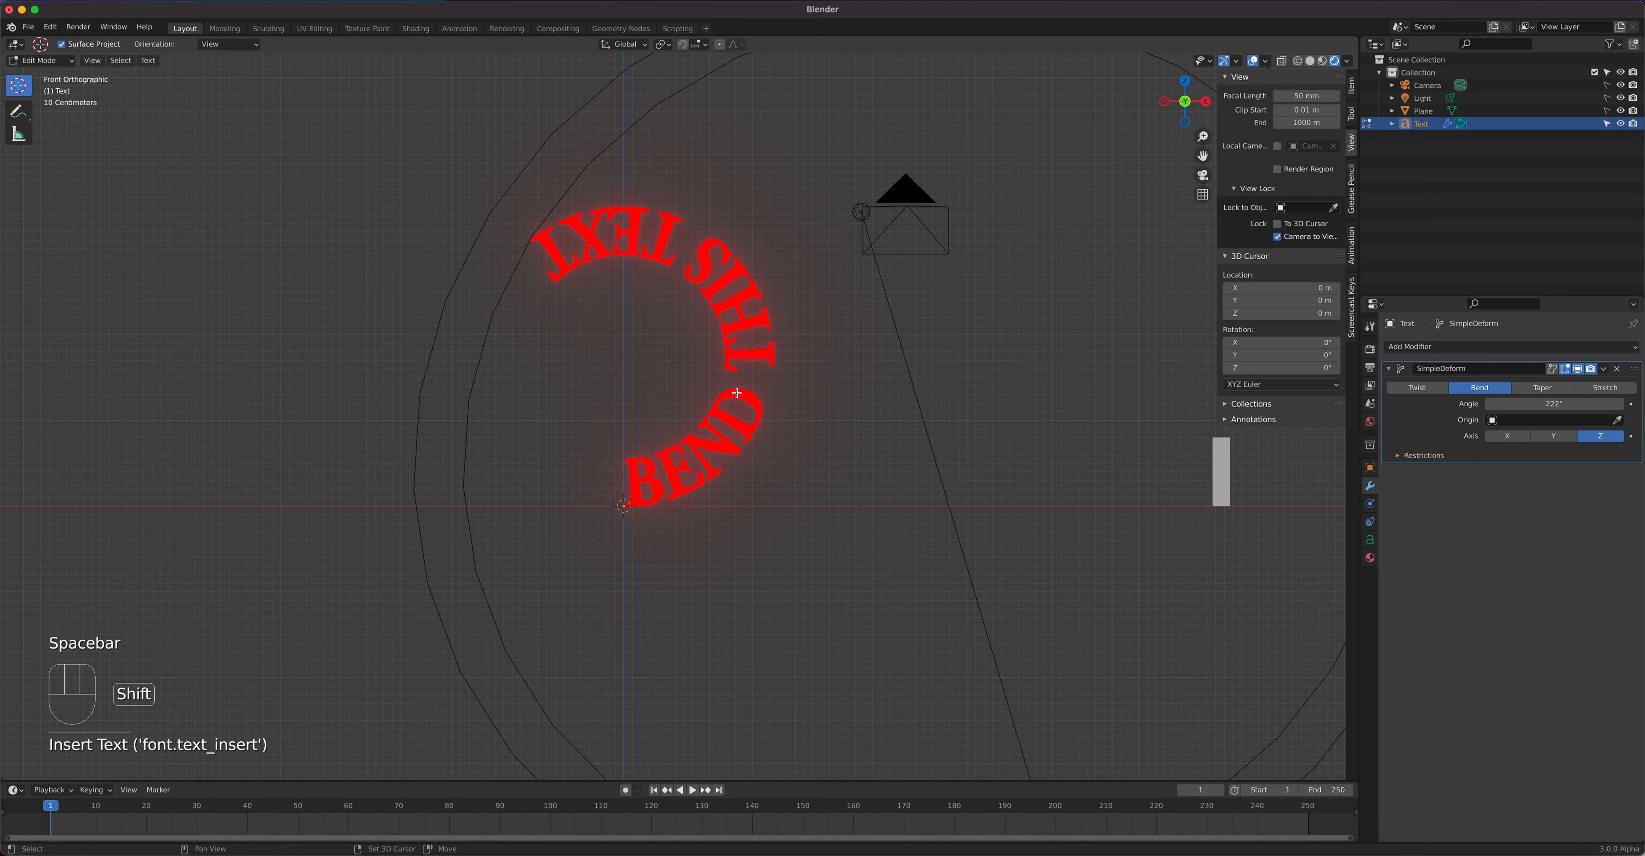
text(Be)
key(BackSpace)
text(ETTER)
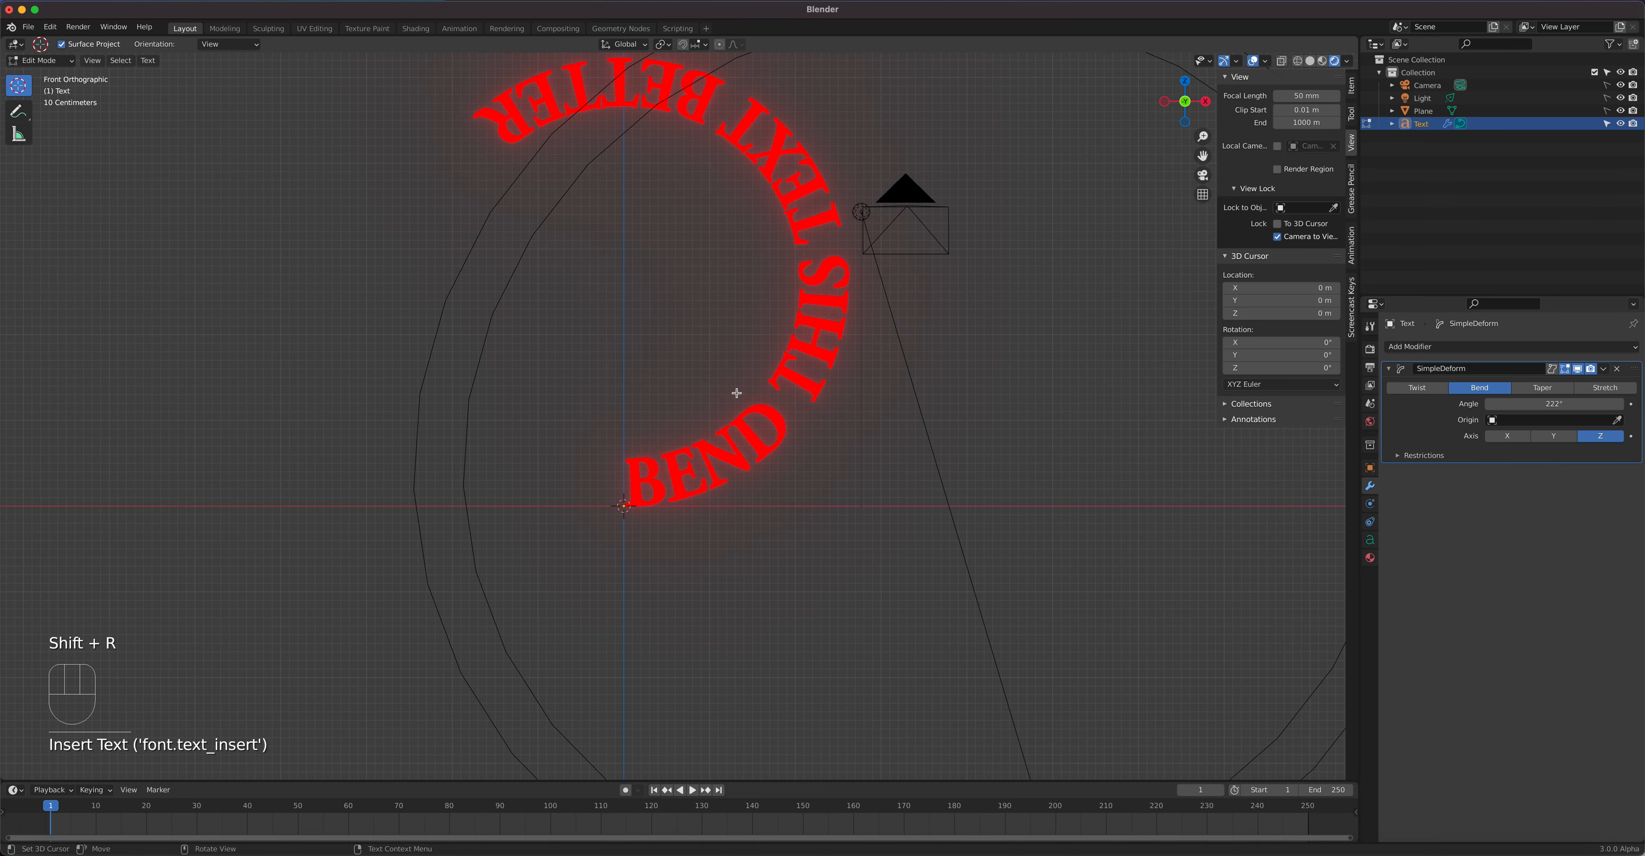
text( NAOP)
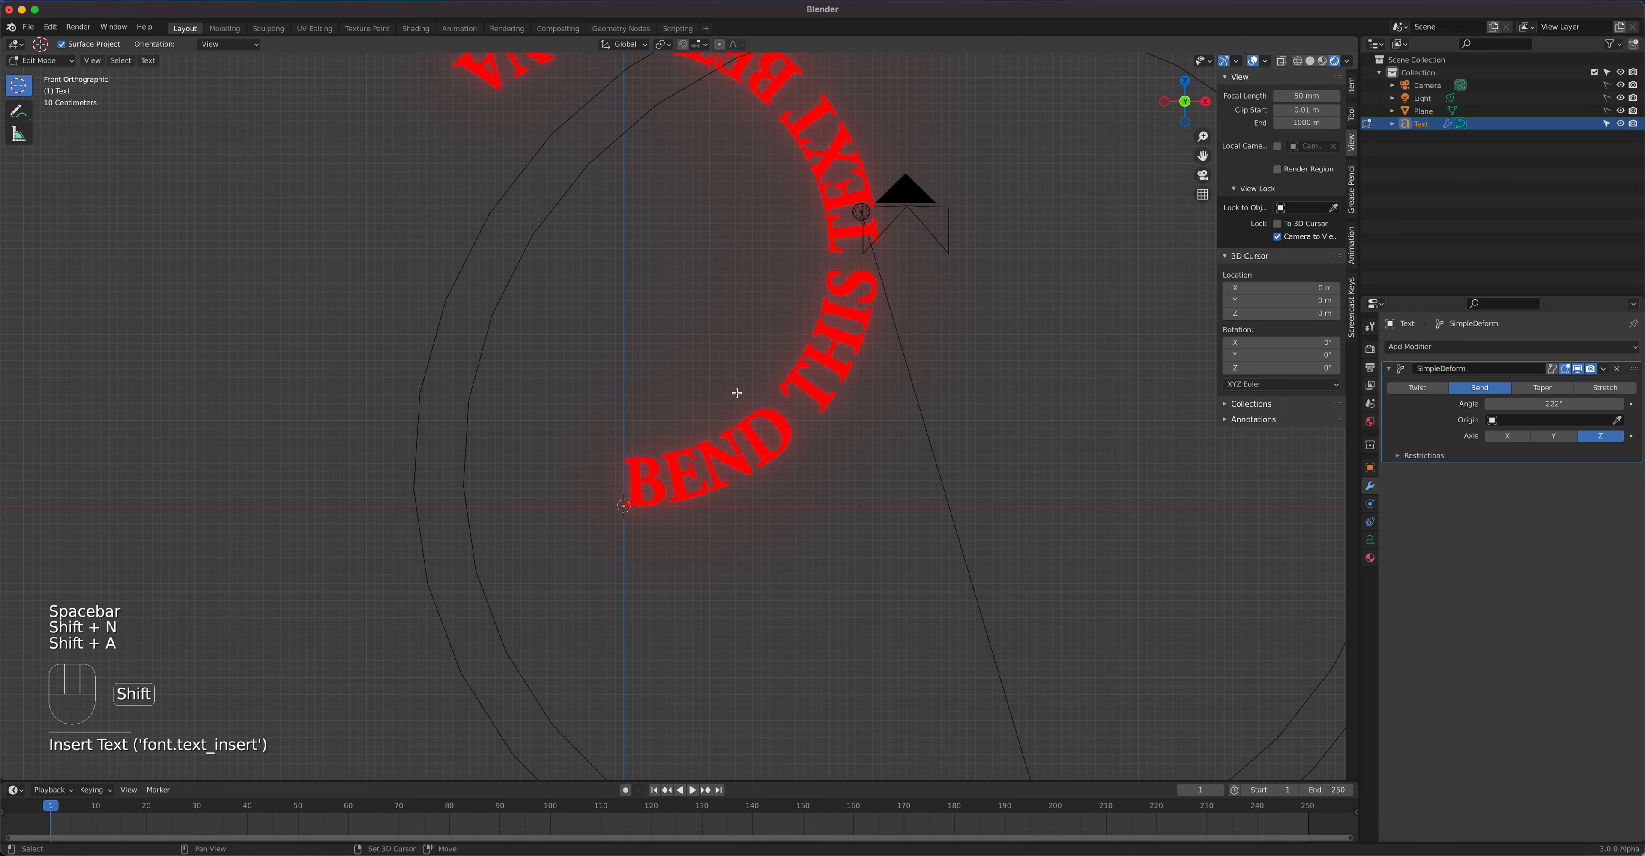
text(!!)
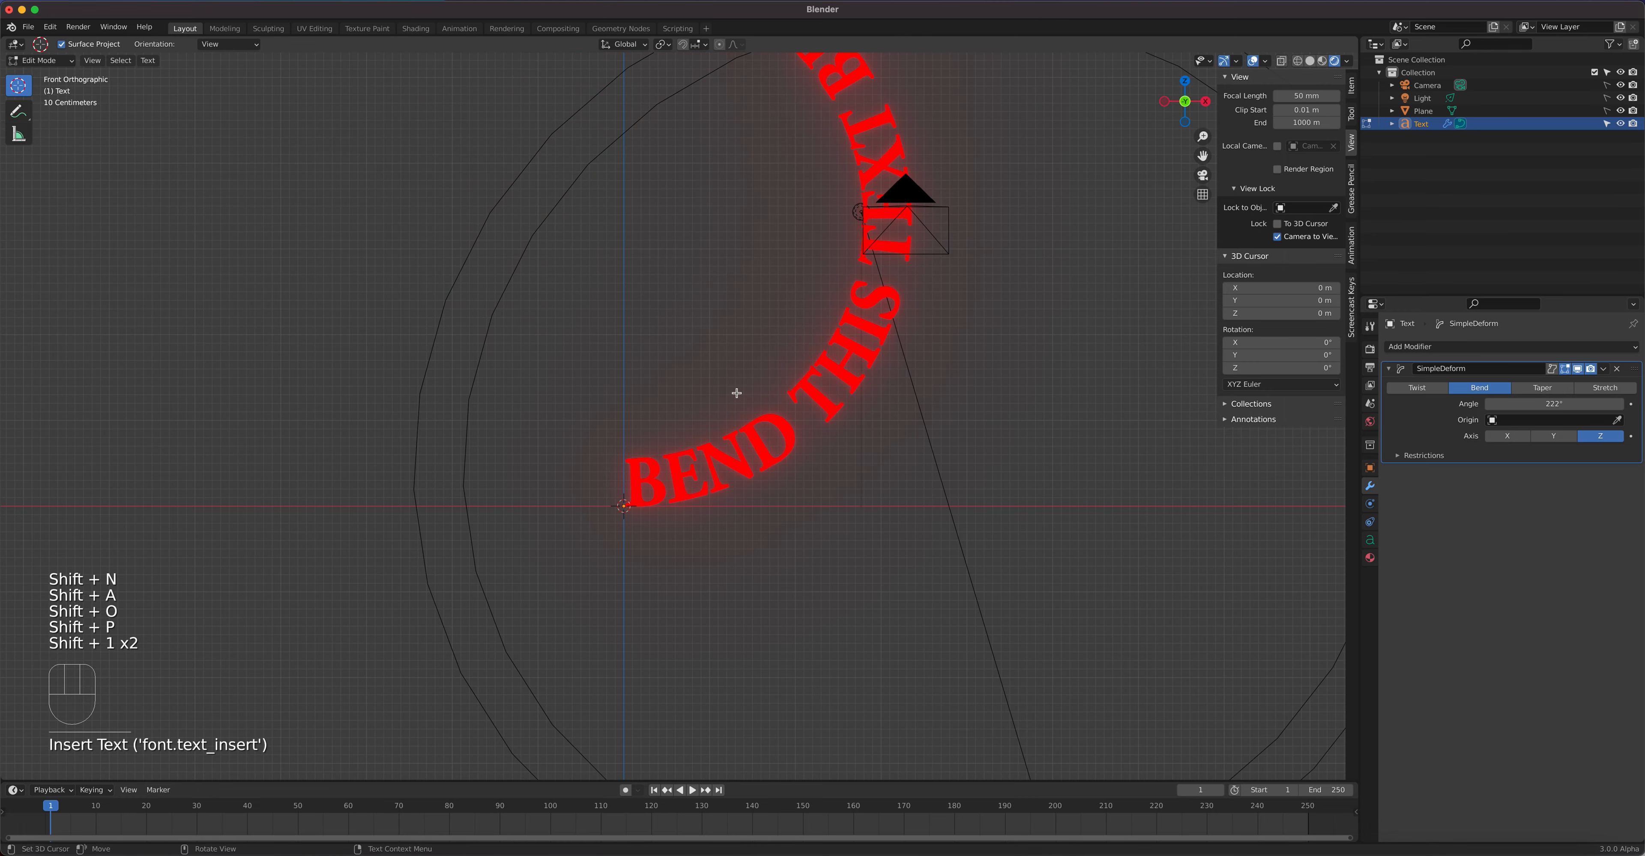
Step: Correct the end of the text so the last word reads NAO!!
scroll(719, 457, down, 4)
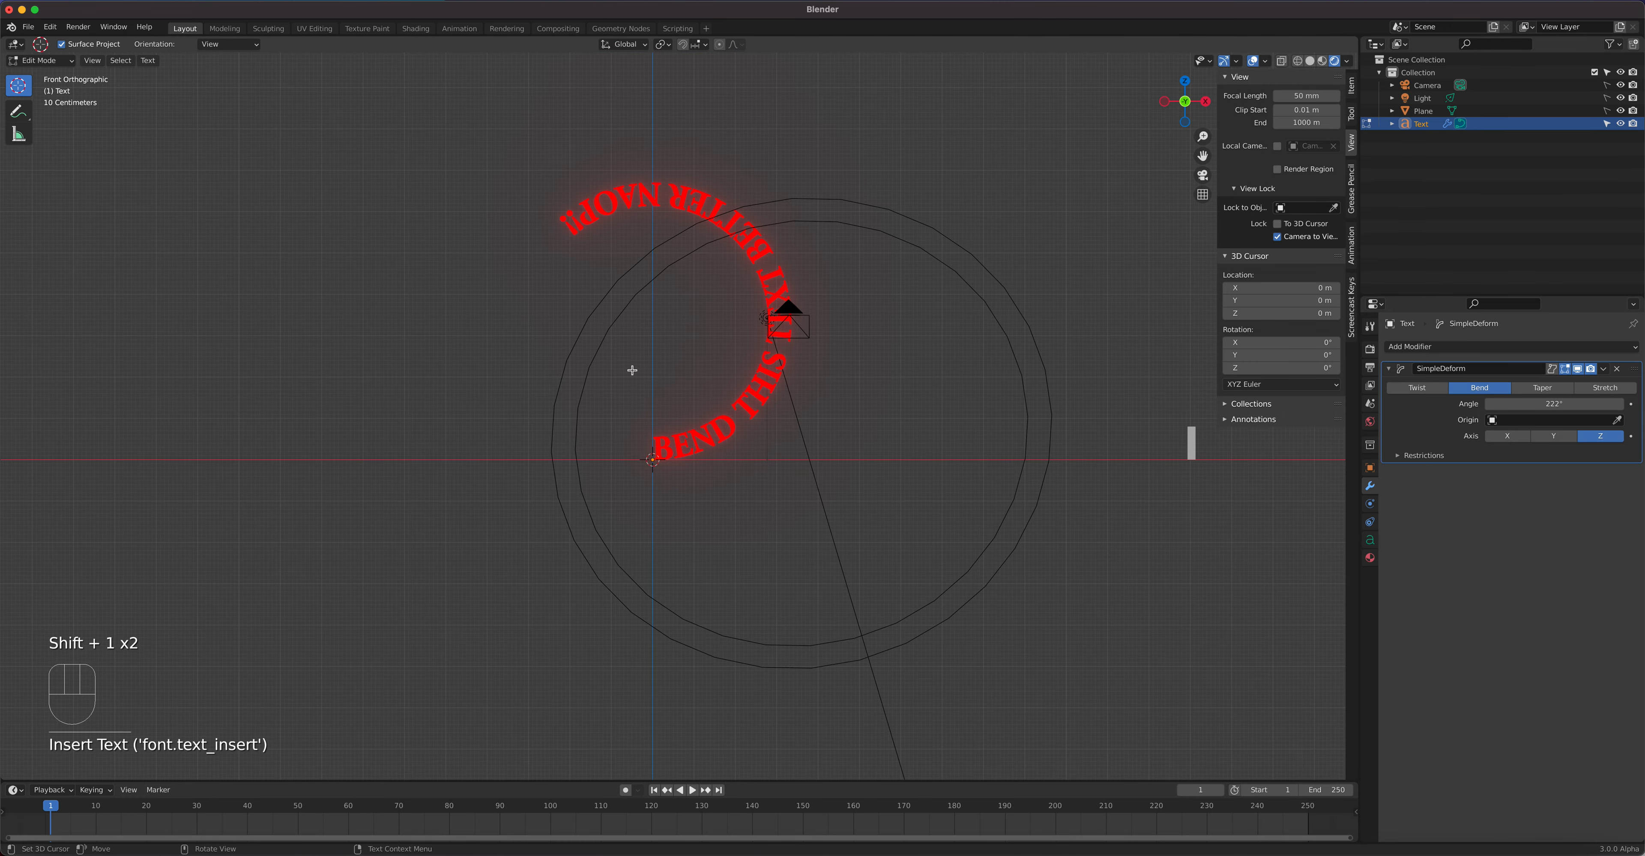
key(BackSpace)
key(BackSpace)
key(BackSpace)
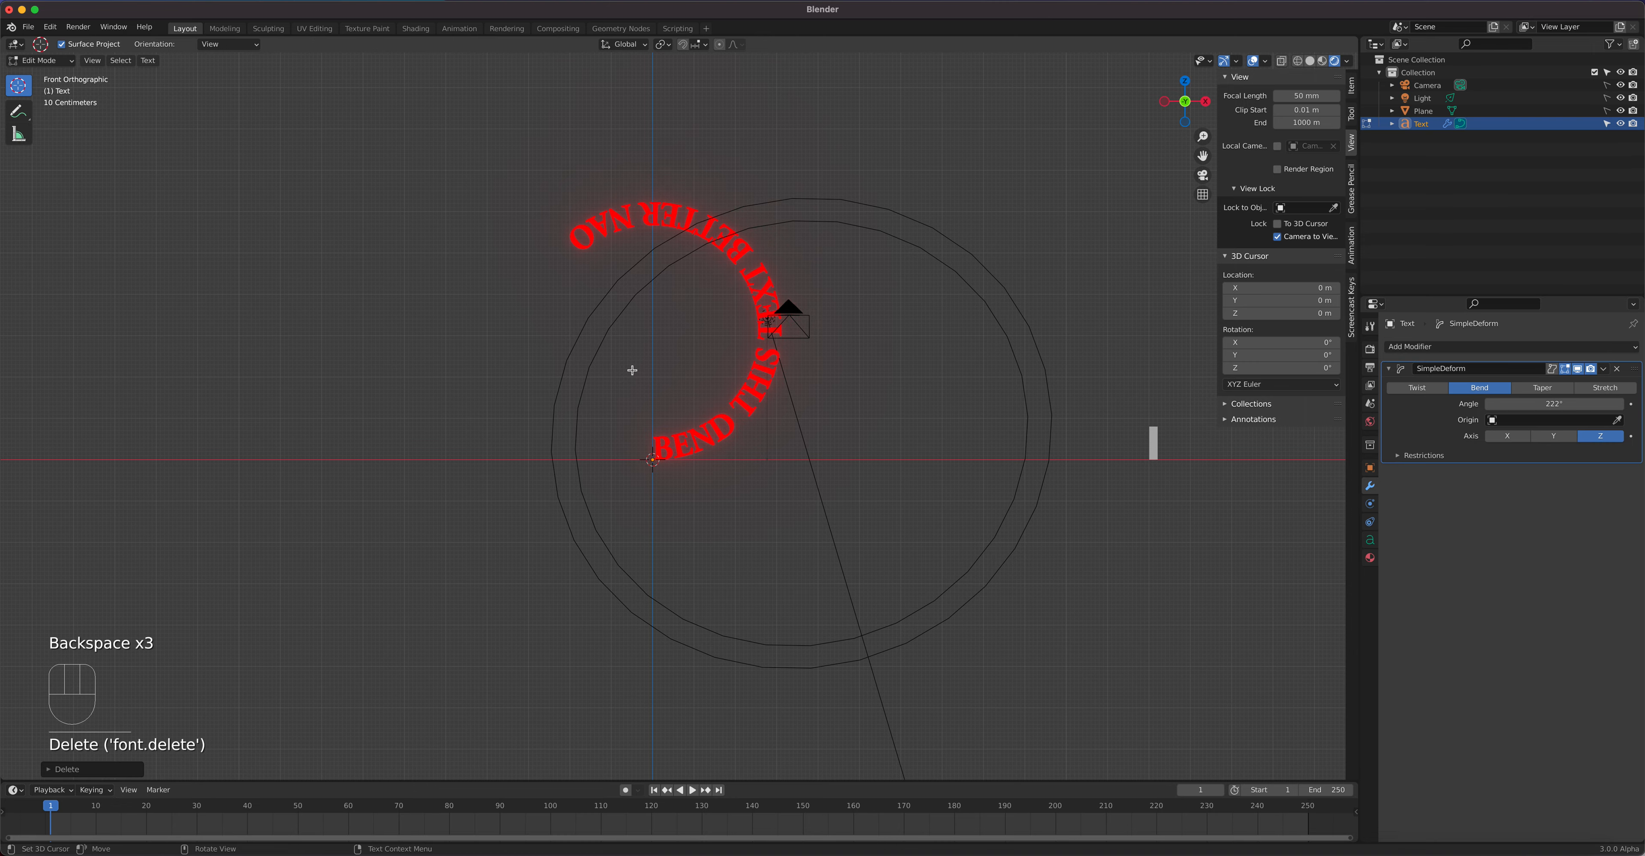
text(!!)
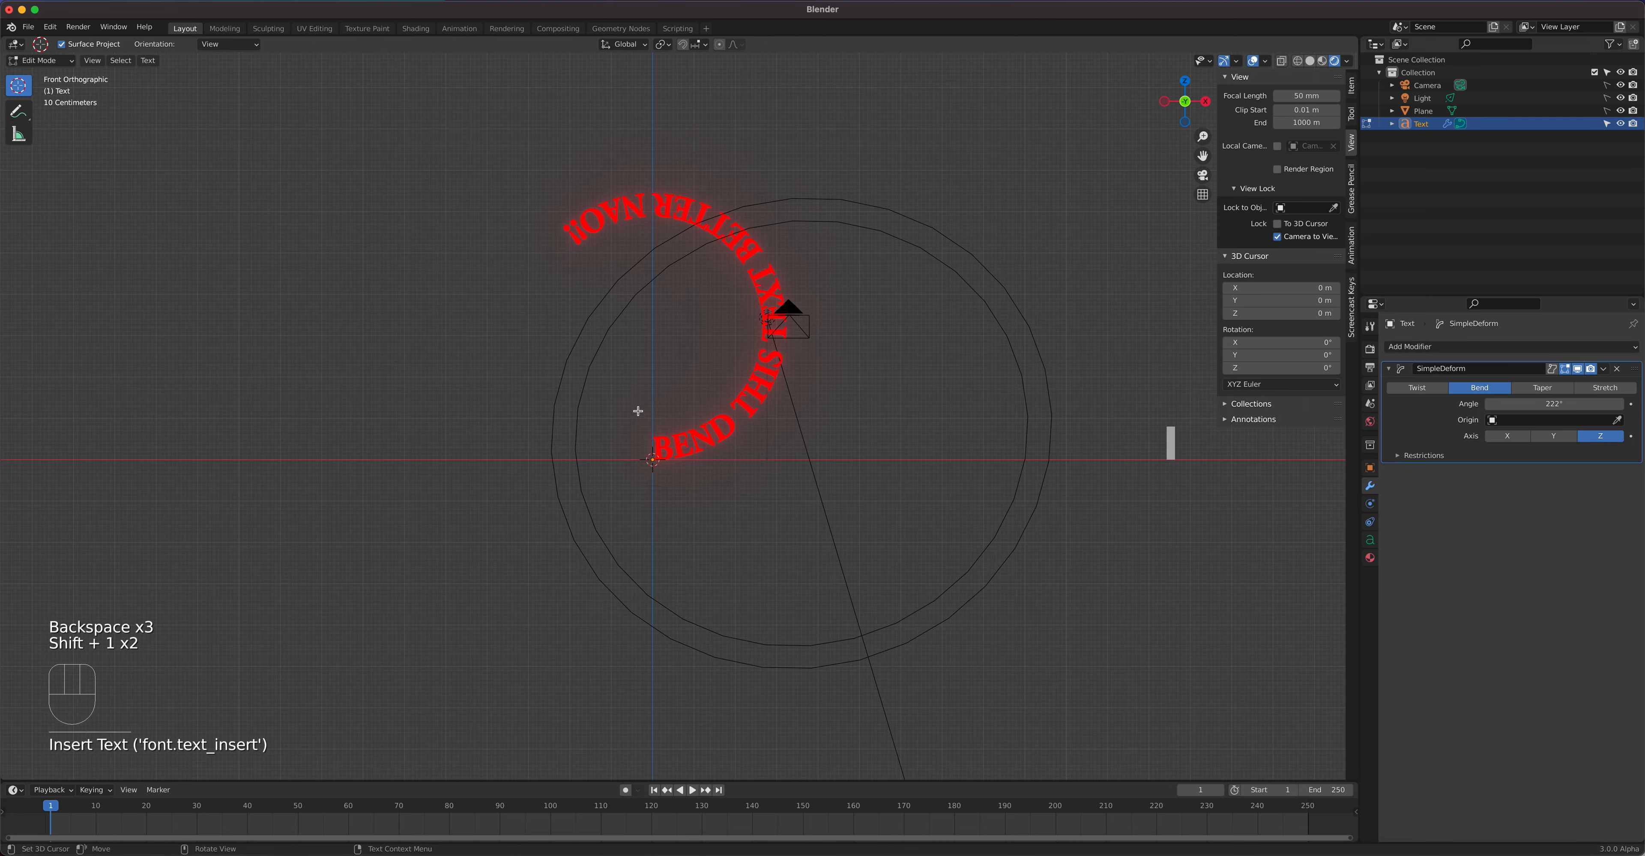
Step: Set the Simple Deform bend angle to 353° to curl the longer text into a nearly closed ring
scroll(638, 411, up, 3)
shift+middle_drag(536, 416, 768, 525)
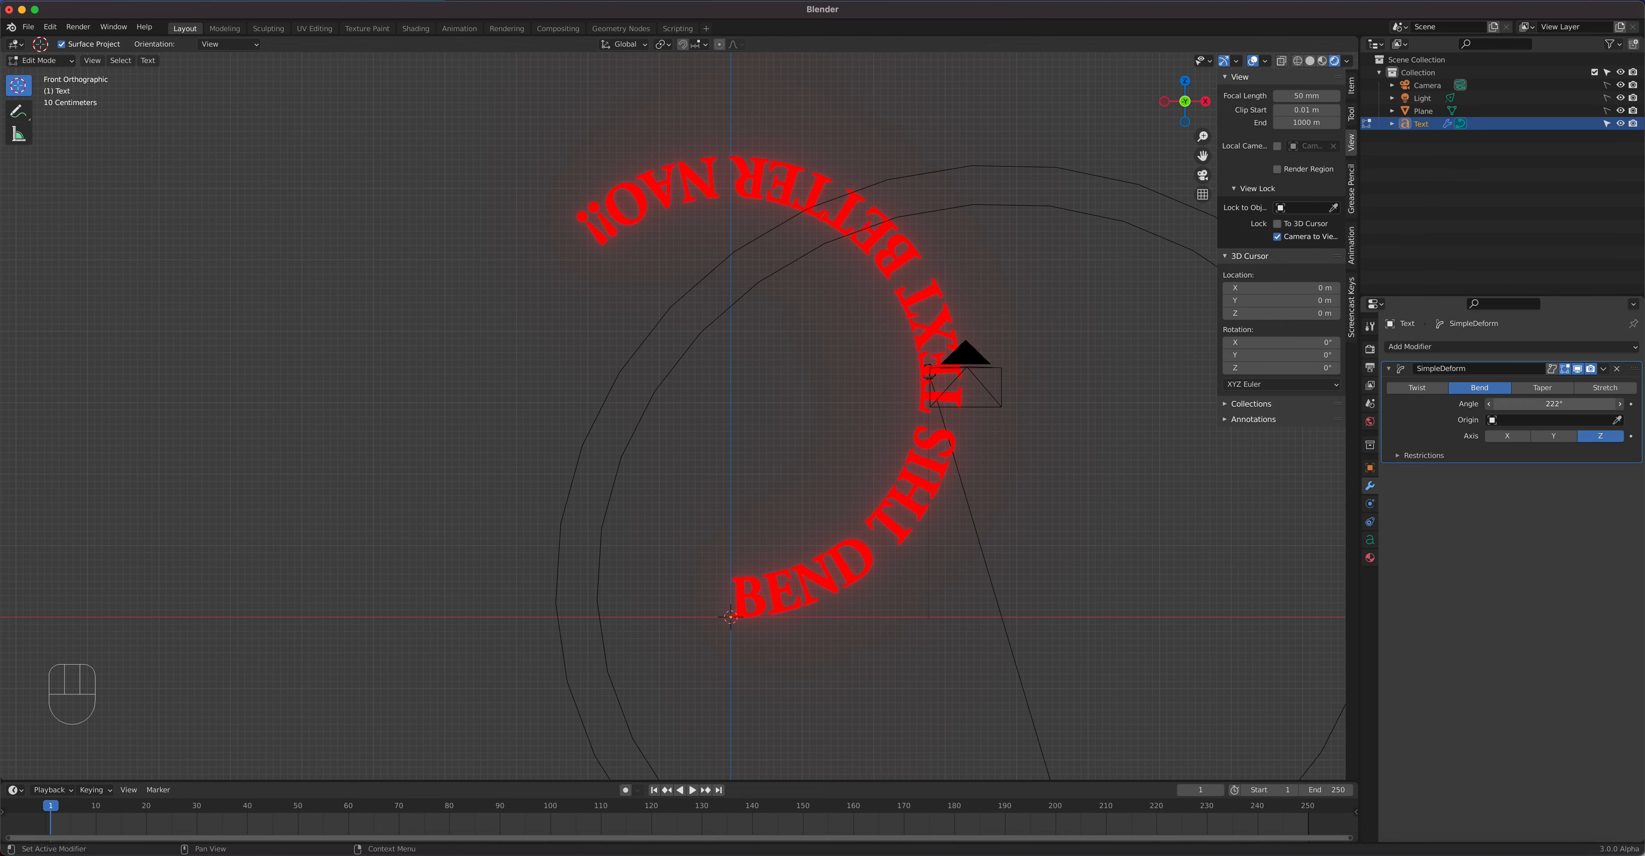
drag(1554, 404, 1584, 404)
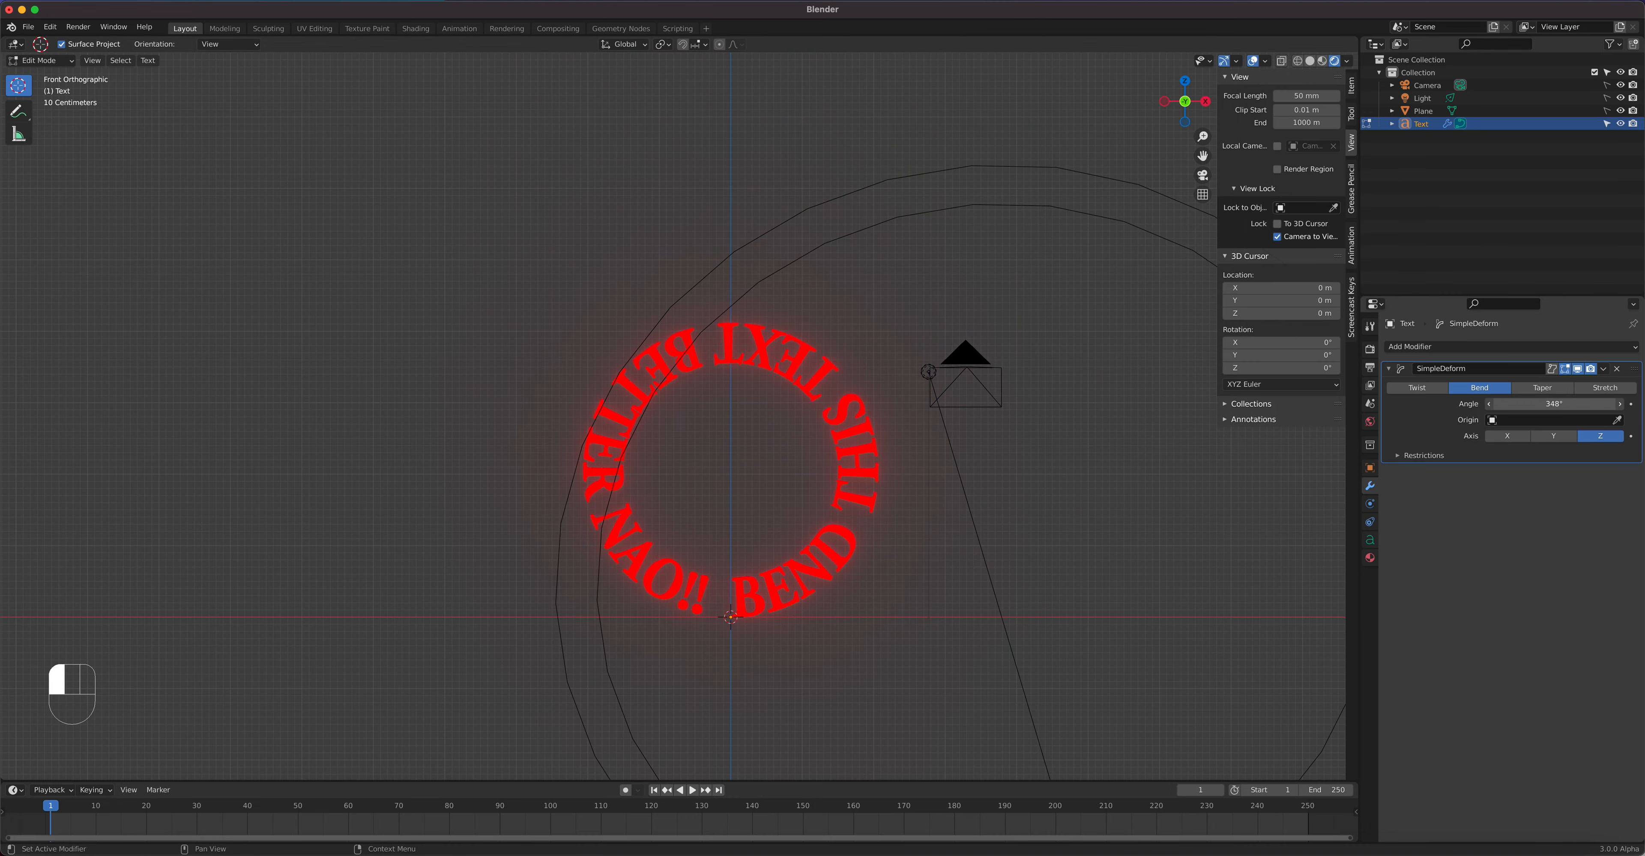
scroll(728, 470, up, 4)
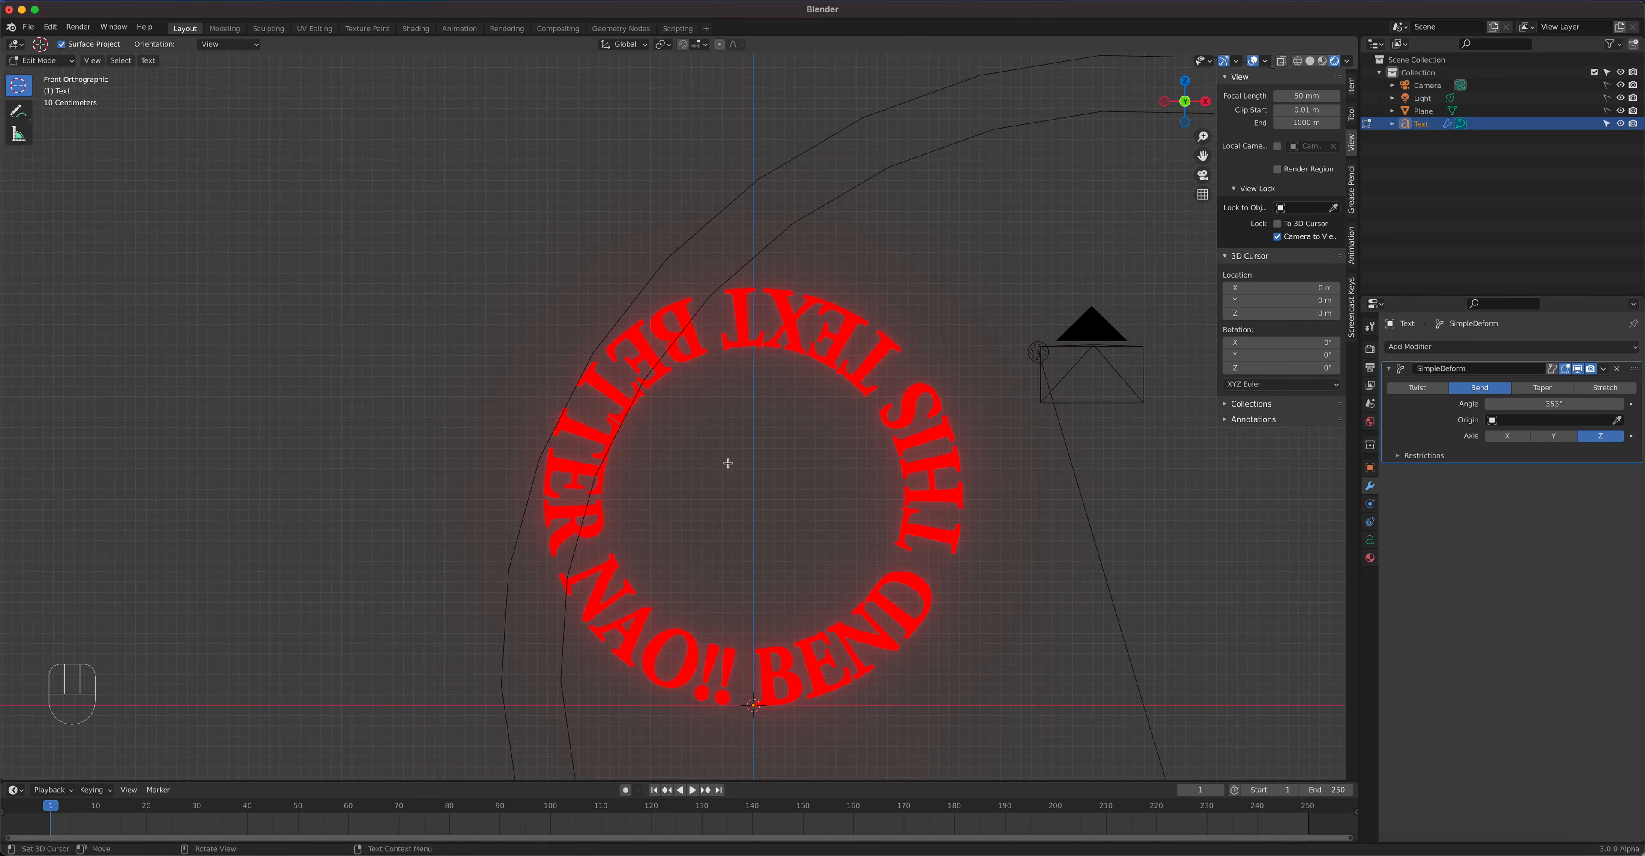
scroll(727, 472, down, 4)
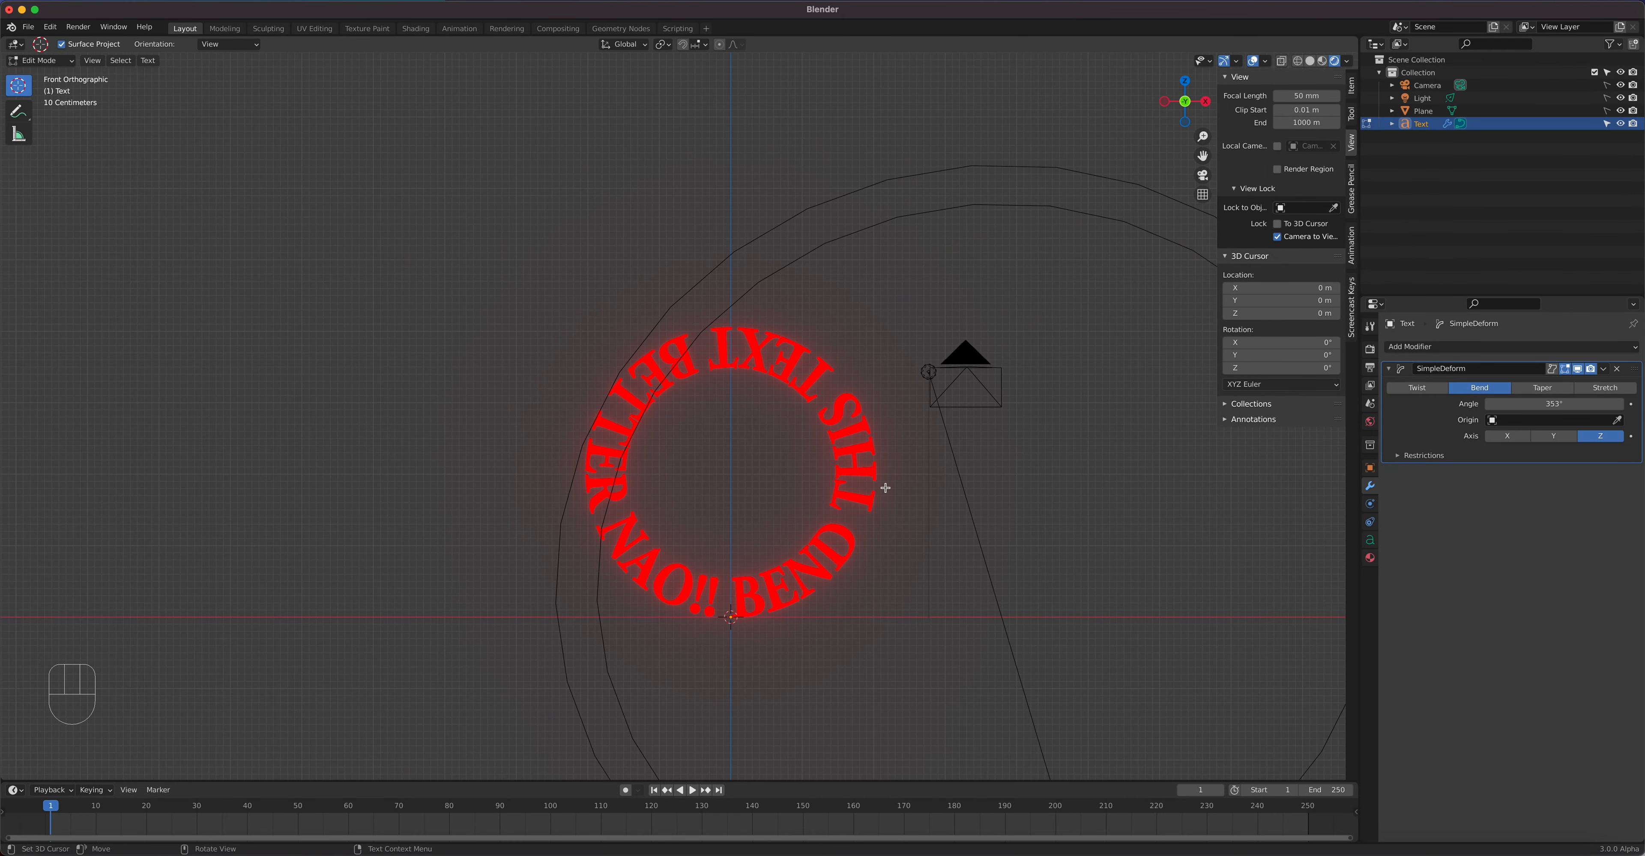
text(0)
mouse_move(766, 508)
middle_down()
mouse_move(797, 503)
mouse_move(771, 514)
middle_up()
text(0)
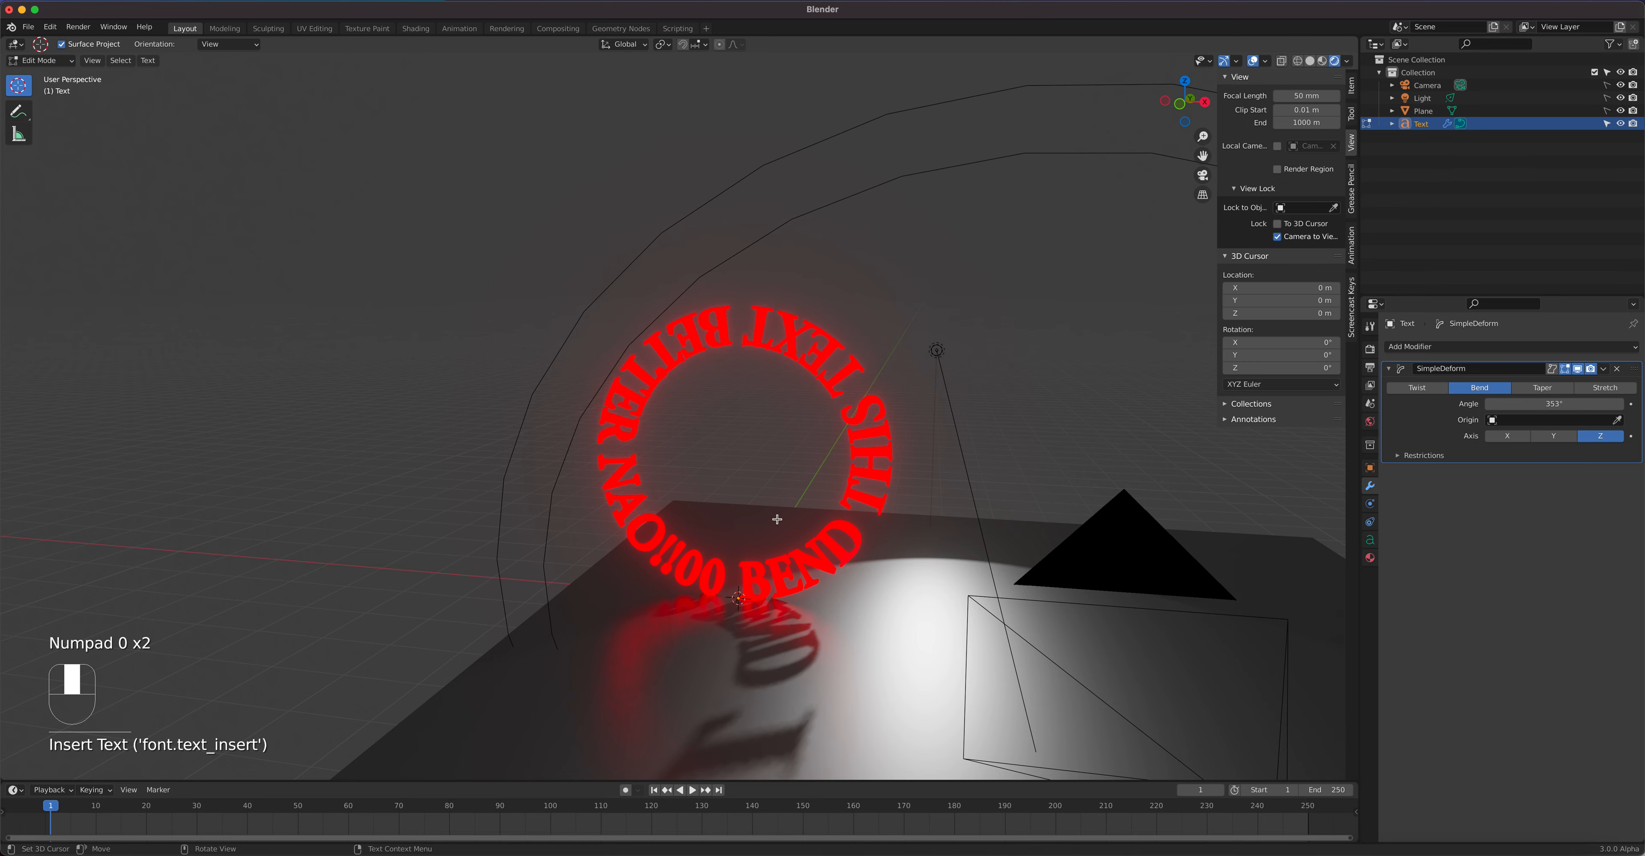
scroll(783, 506, down, 3)
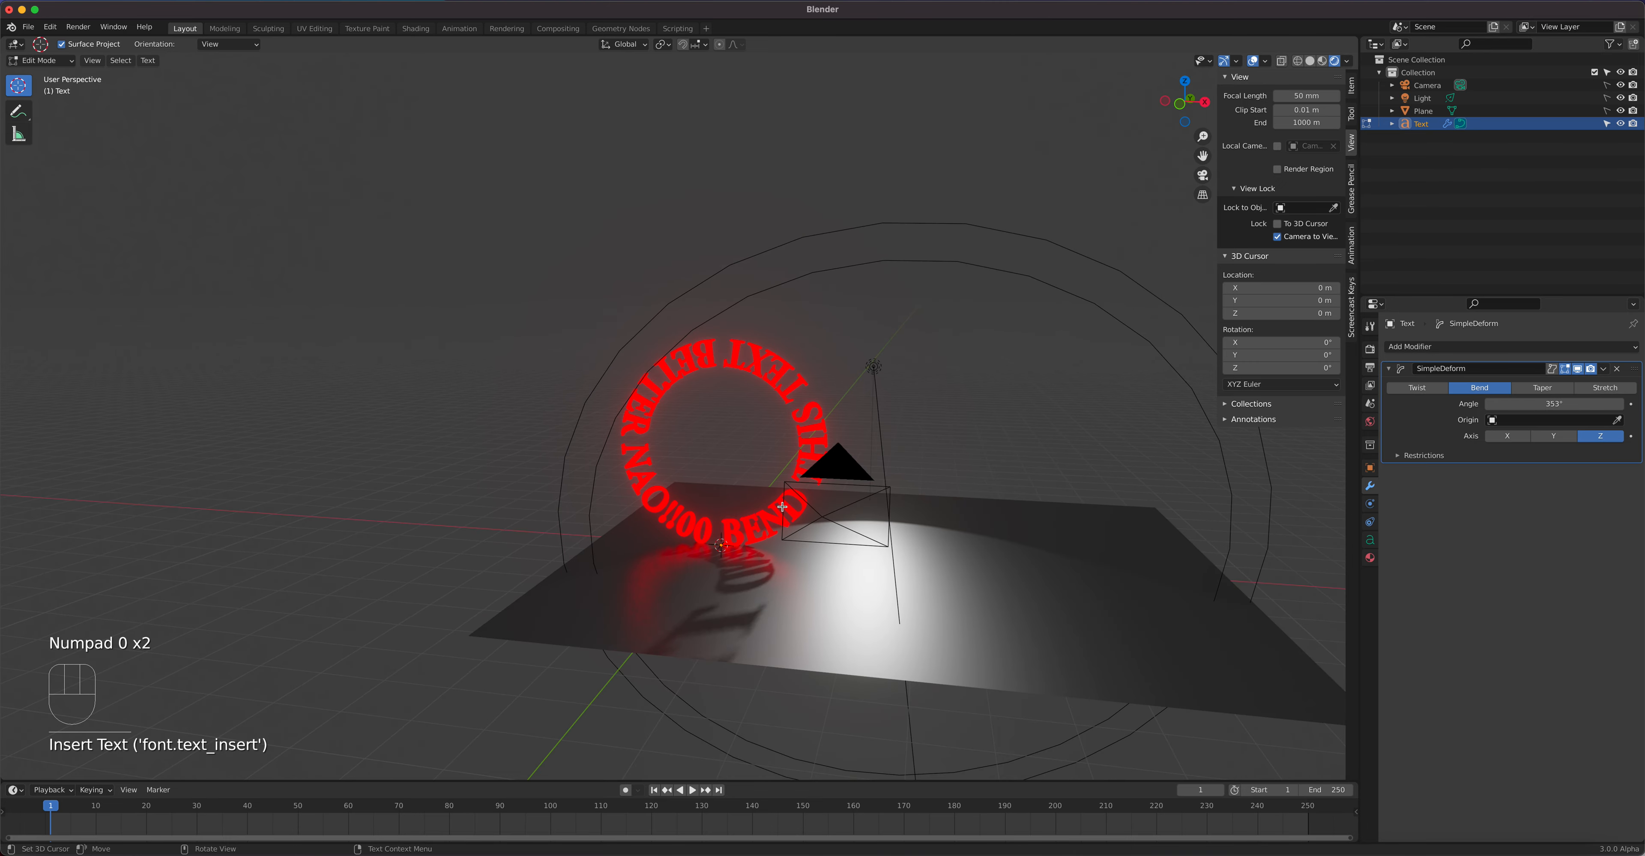
Step: Leave text editing, look through the camera and reposition it so the text ring is inside the frame
key(Tab)
key(KP_0)
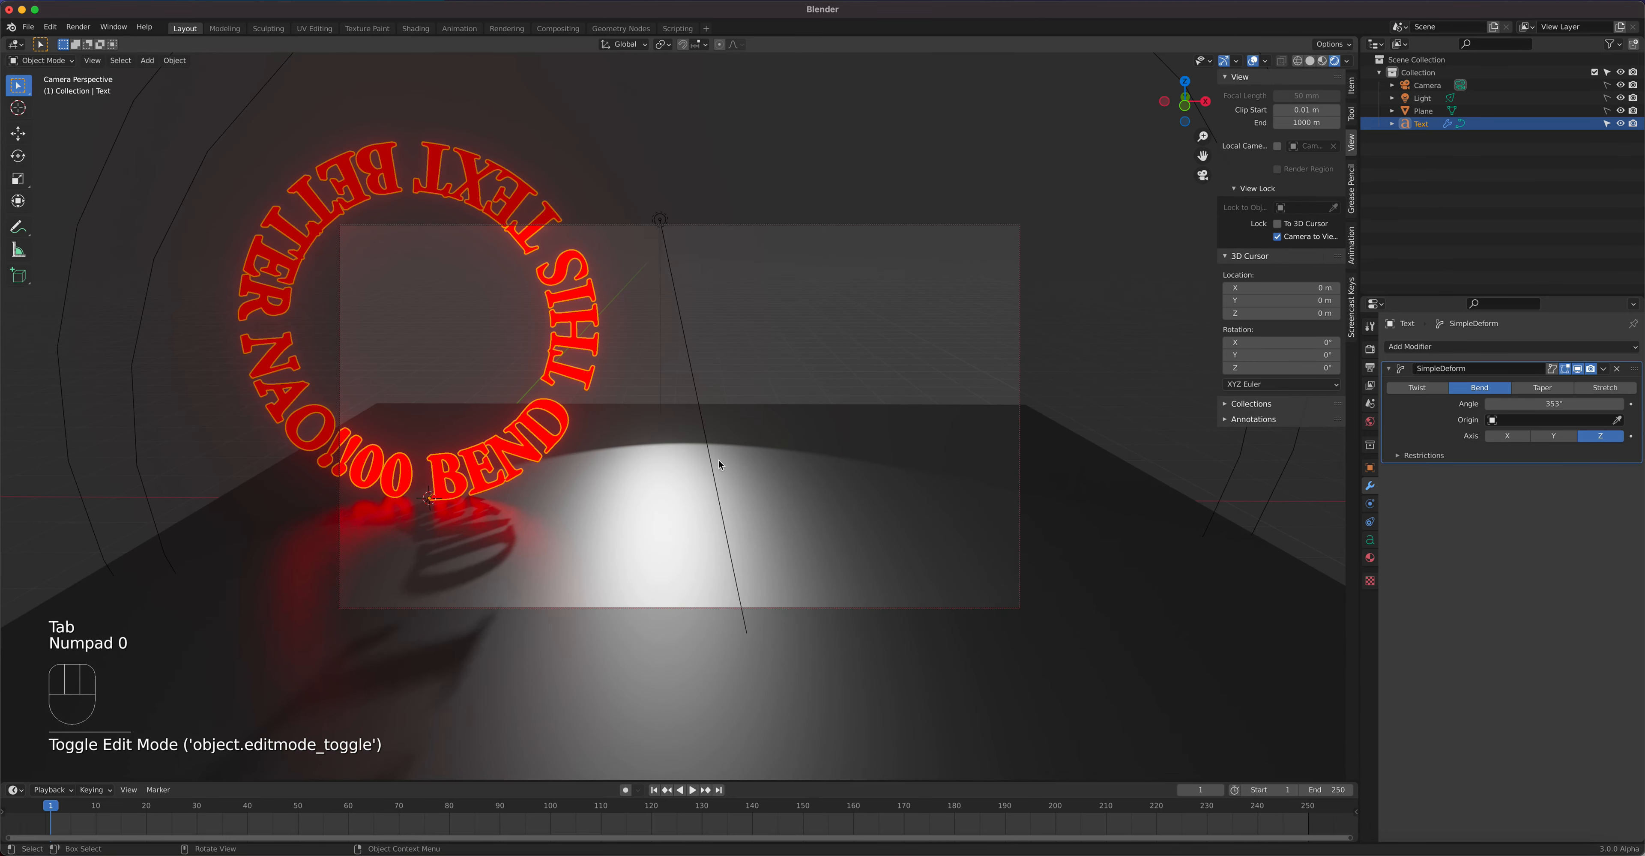
shift+middle_drag(651, 433, 807, 540)
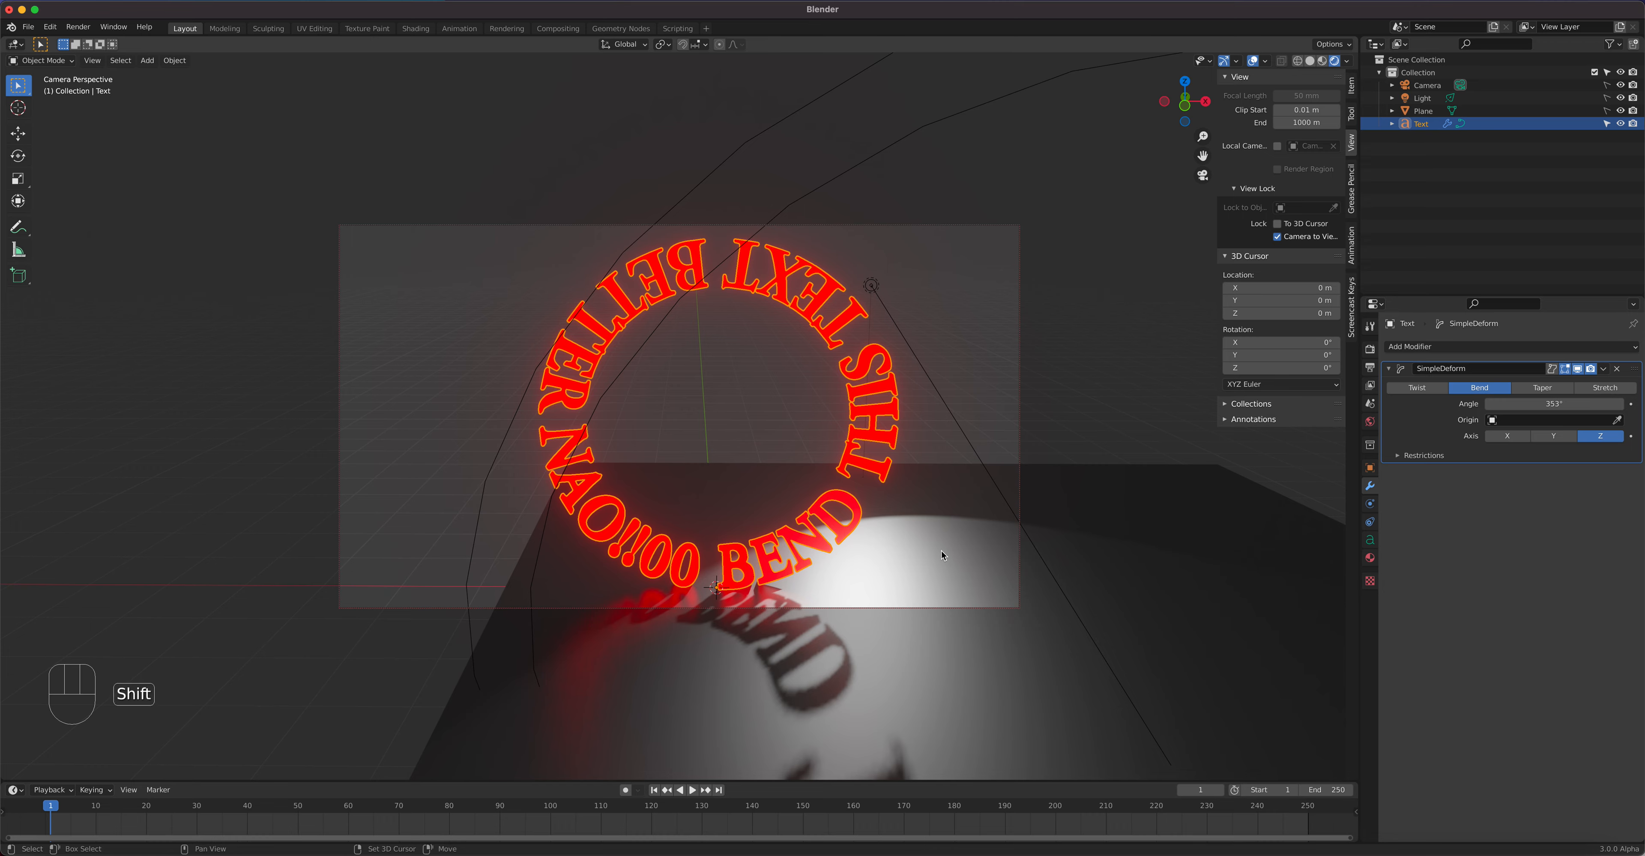
shift+middle_drag(919, 538, 605, 510)
Step: Place the text ring along the X axis over the lit part of the floor and readjust the camera framing
key(g)
key(x)
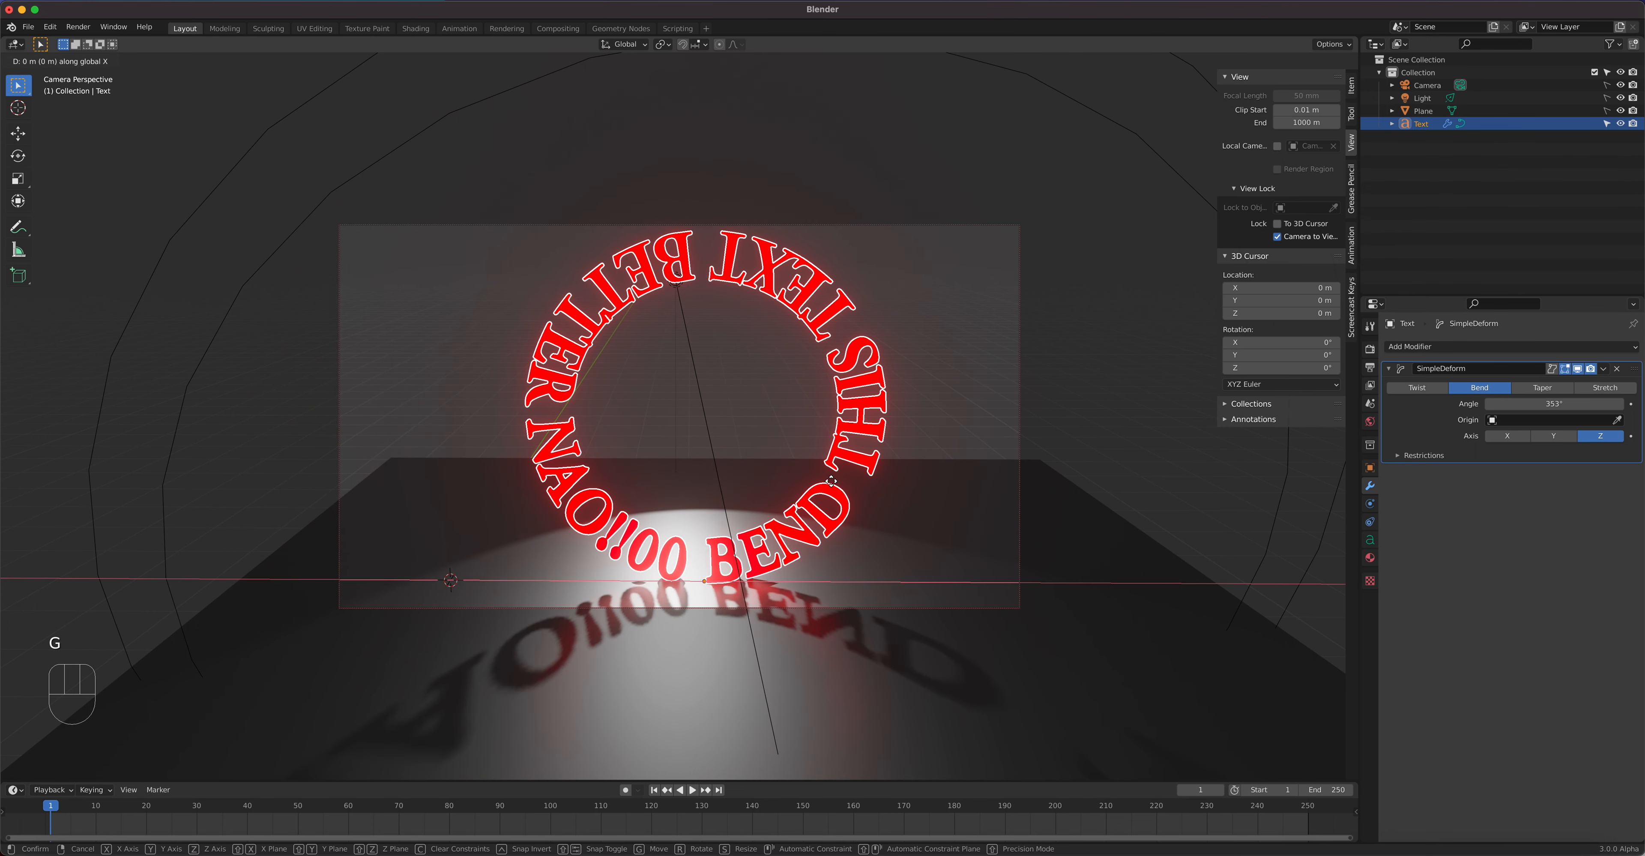
click(786, 516)
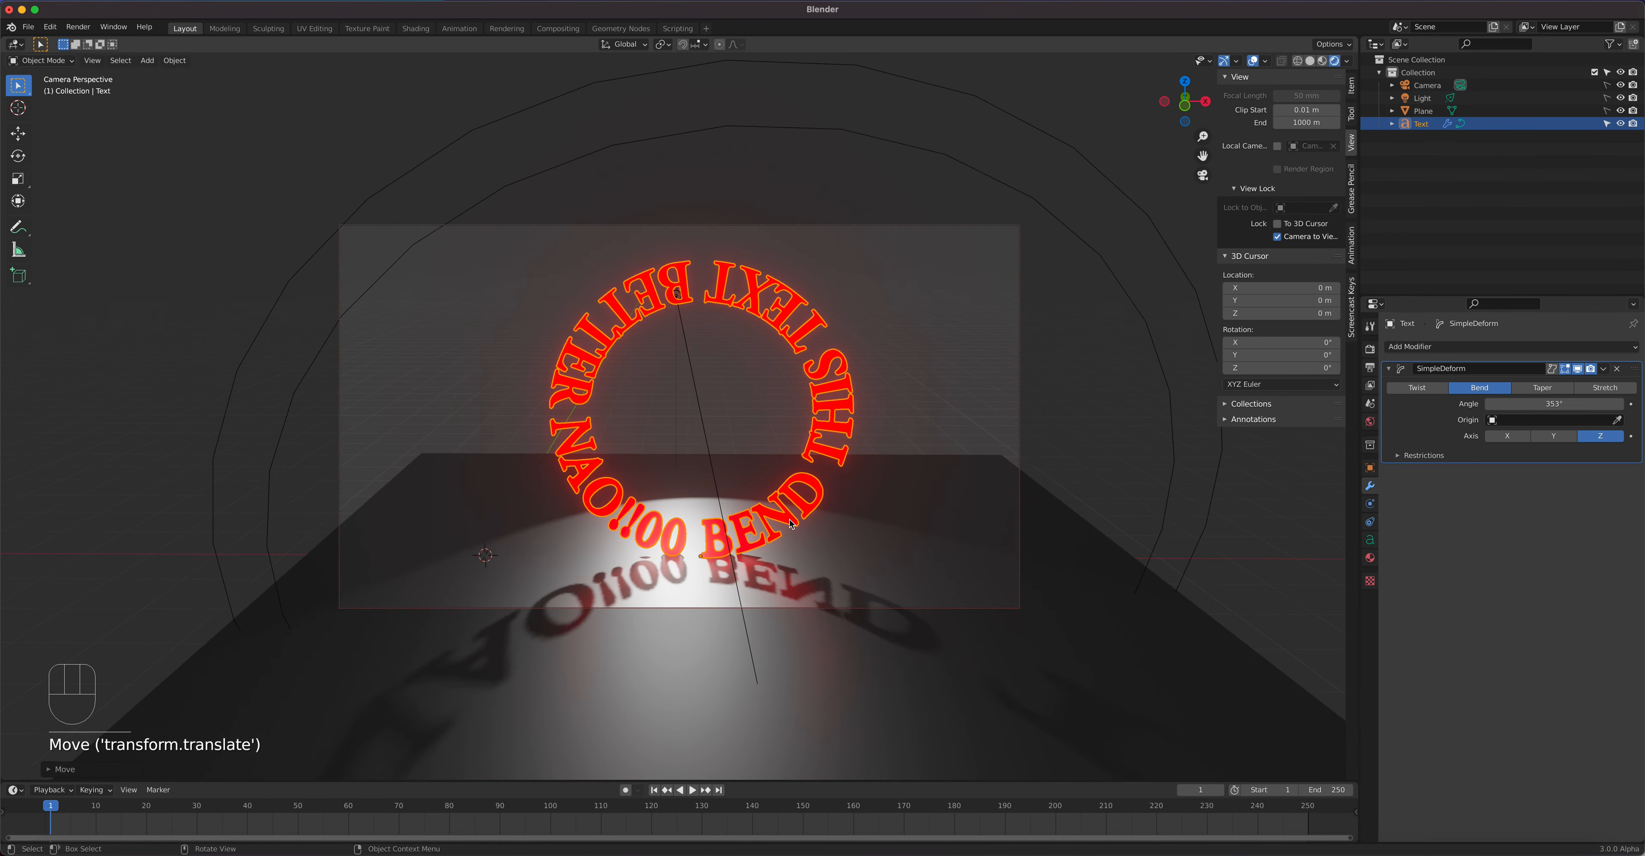
shift+middle_drag(786, 515, 677, 566)
Step: Delete the stray 00 from the end of the text and return to Object Mode
key(Tab)
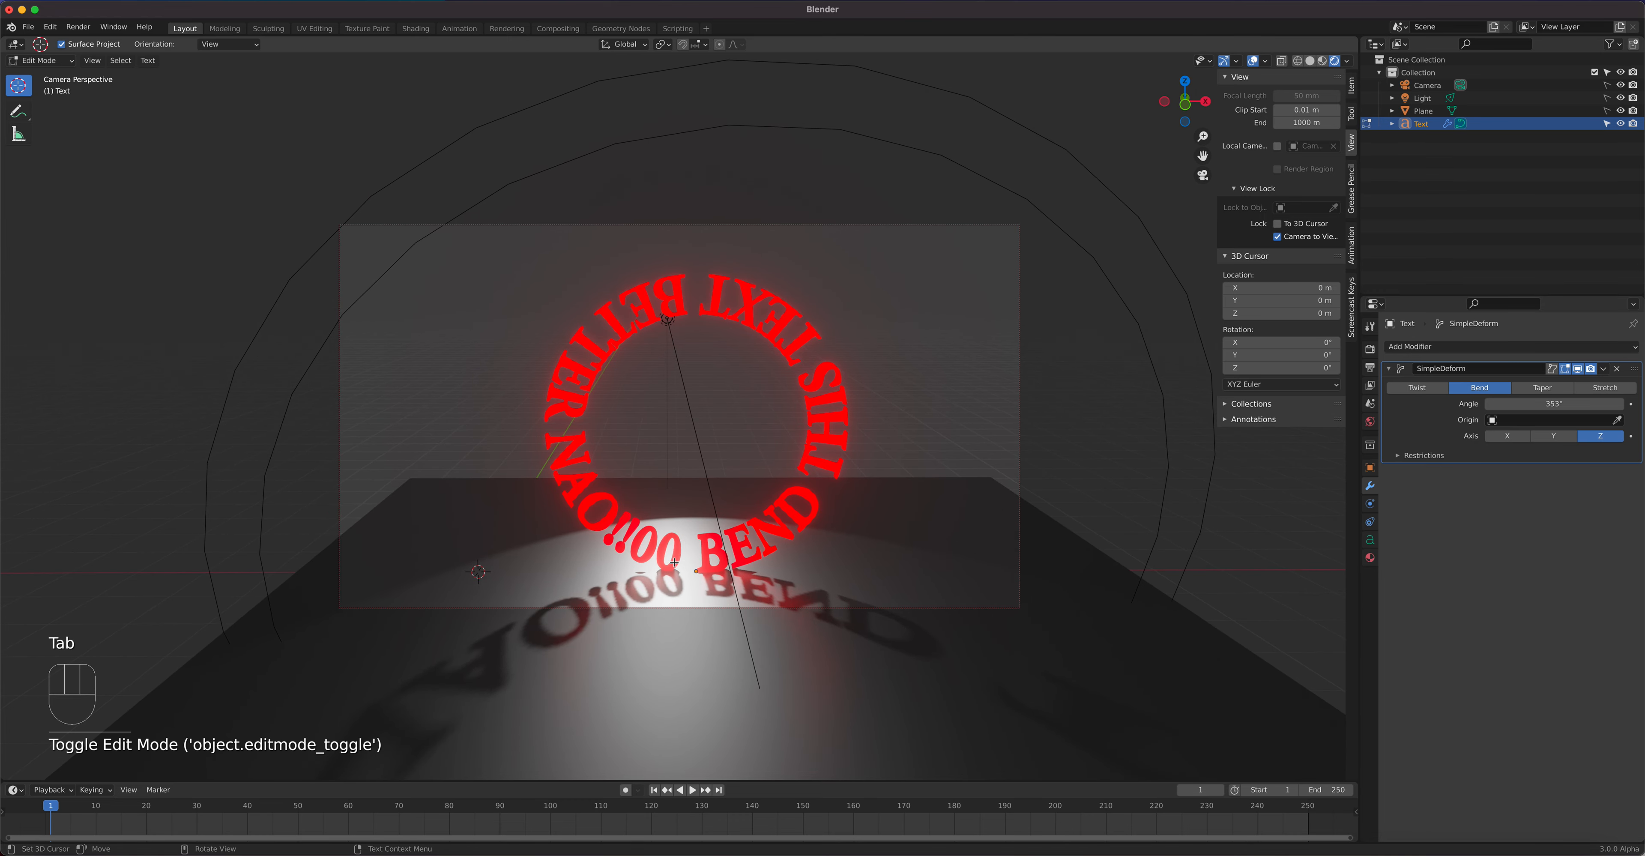
key(BackSpace)
key(BackSpace)
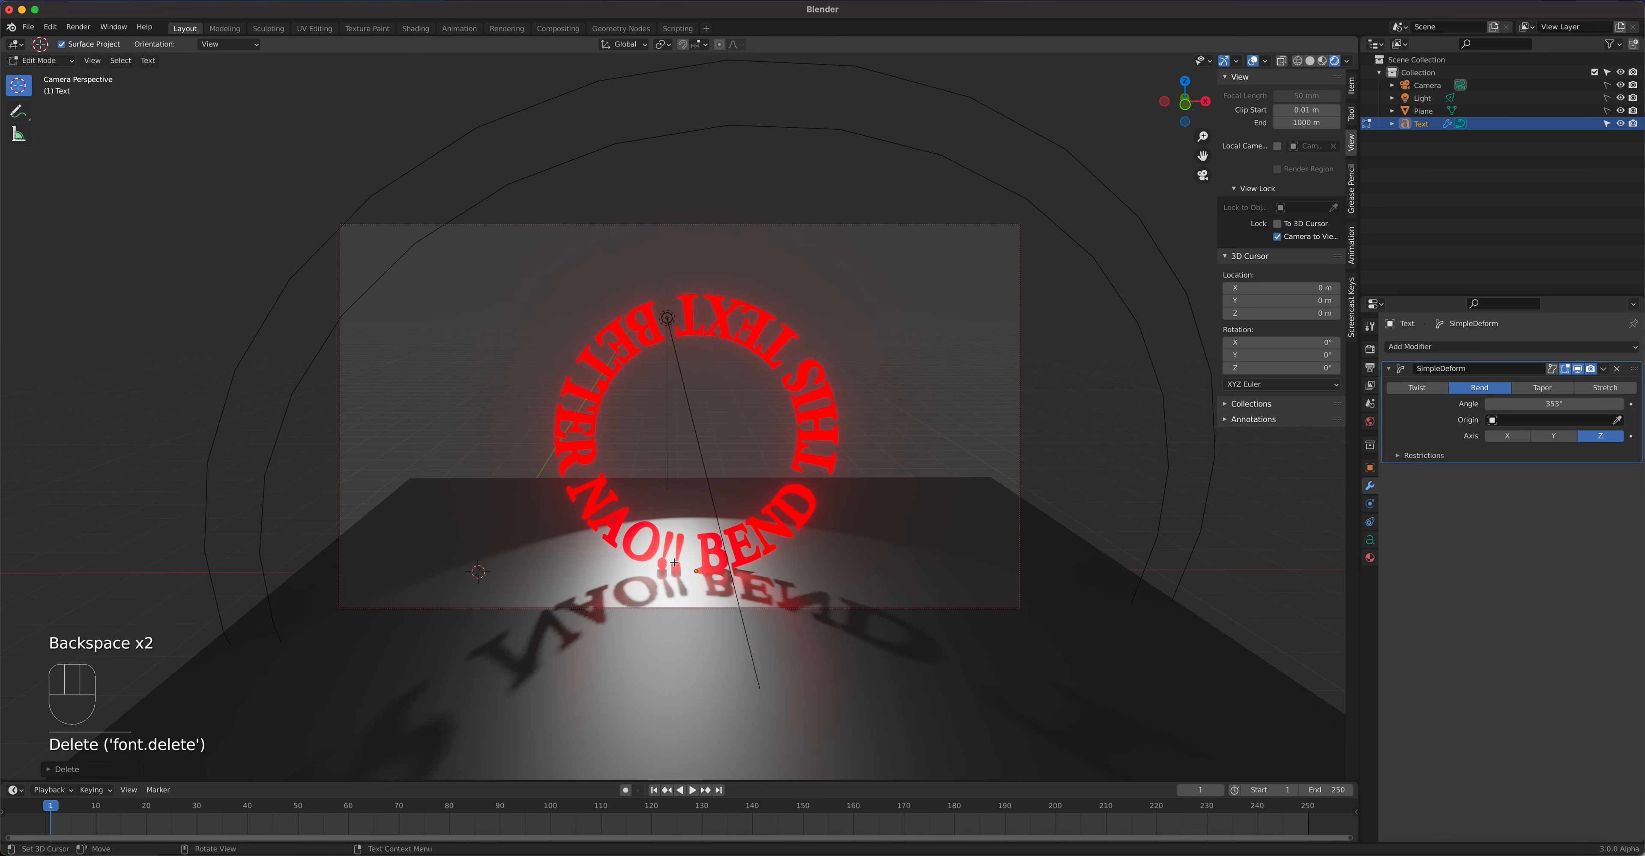
key(Tab)
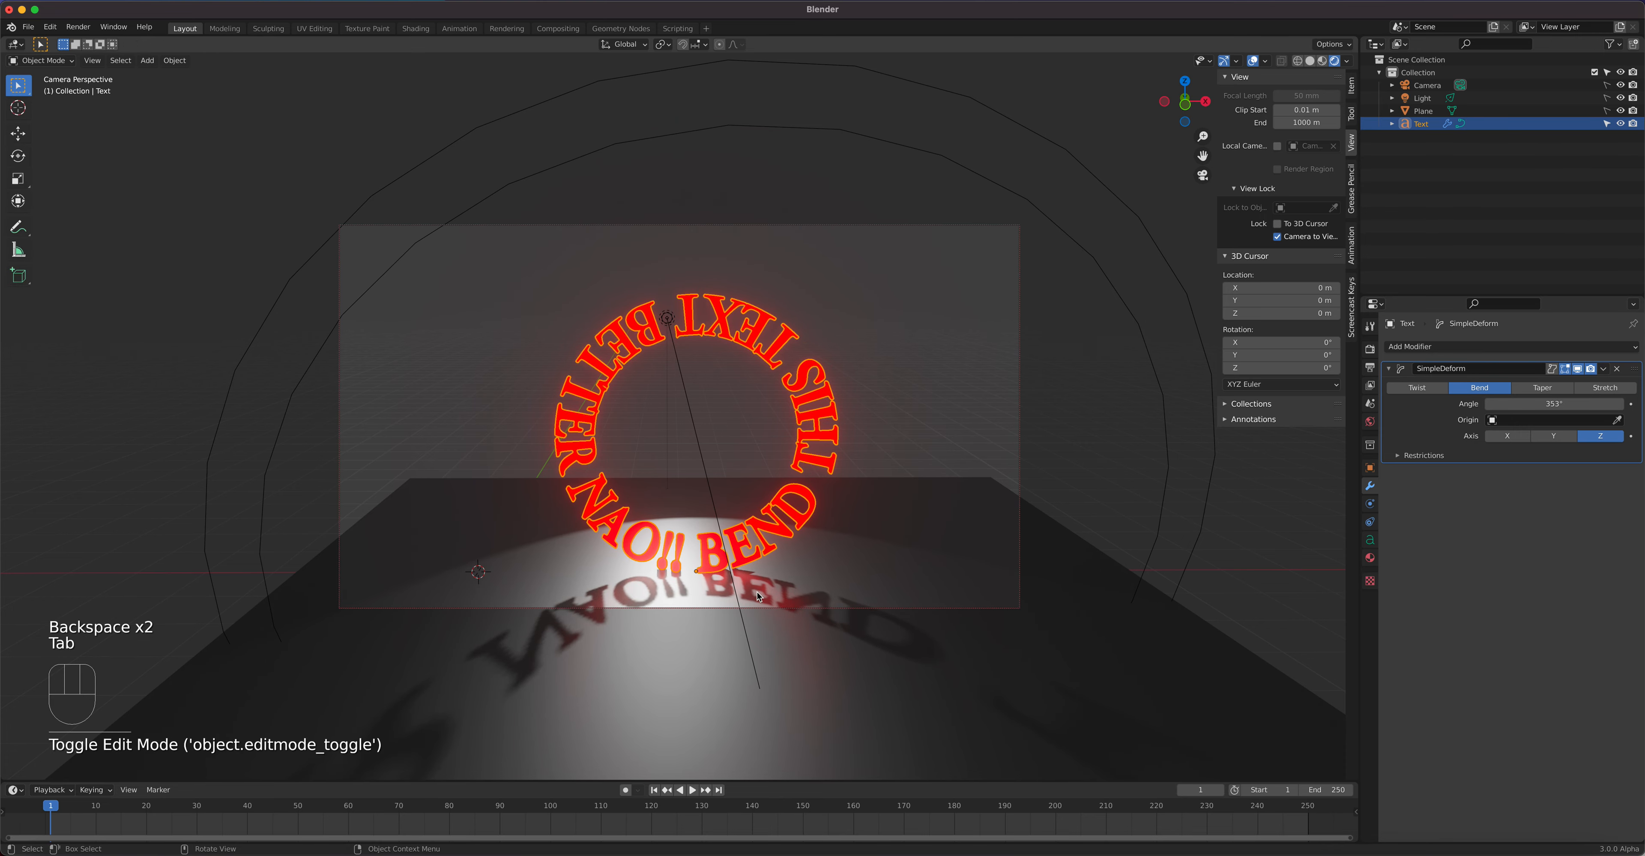
Step: Set the text material's emission strength to 12.800 and slightly lower the camera's viewing angle on the ring
mouse_move(754, 561)
middle_down()
mouse_move(734, 569)
mouse_move(762, 560)
middle_up()
click(1370, 349)
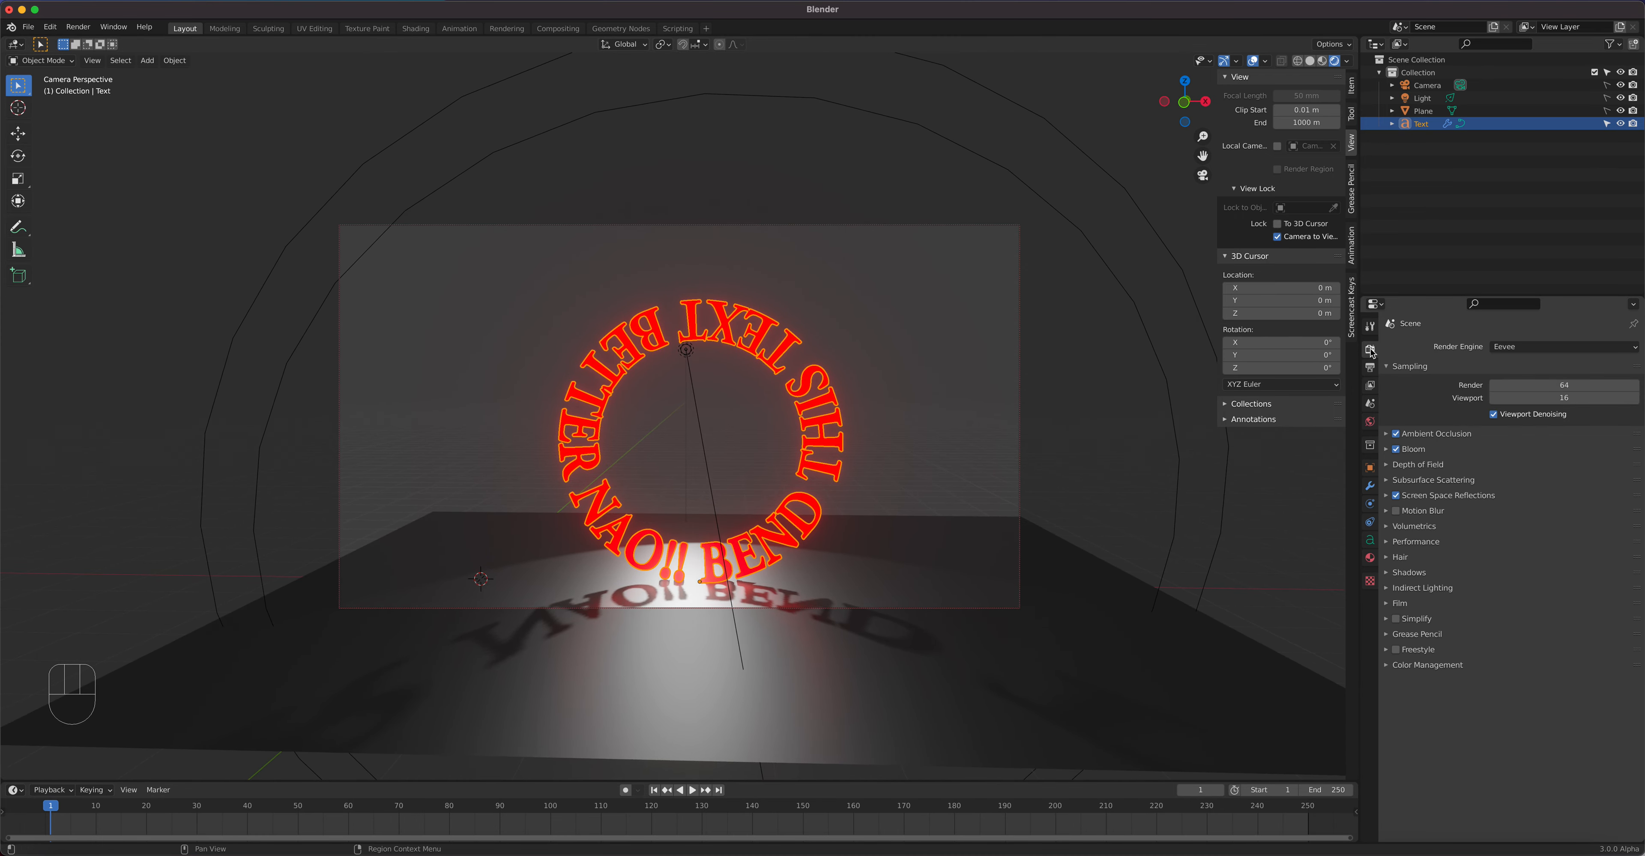
middle_drag(880, 400, 815, 451)
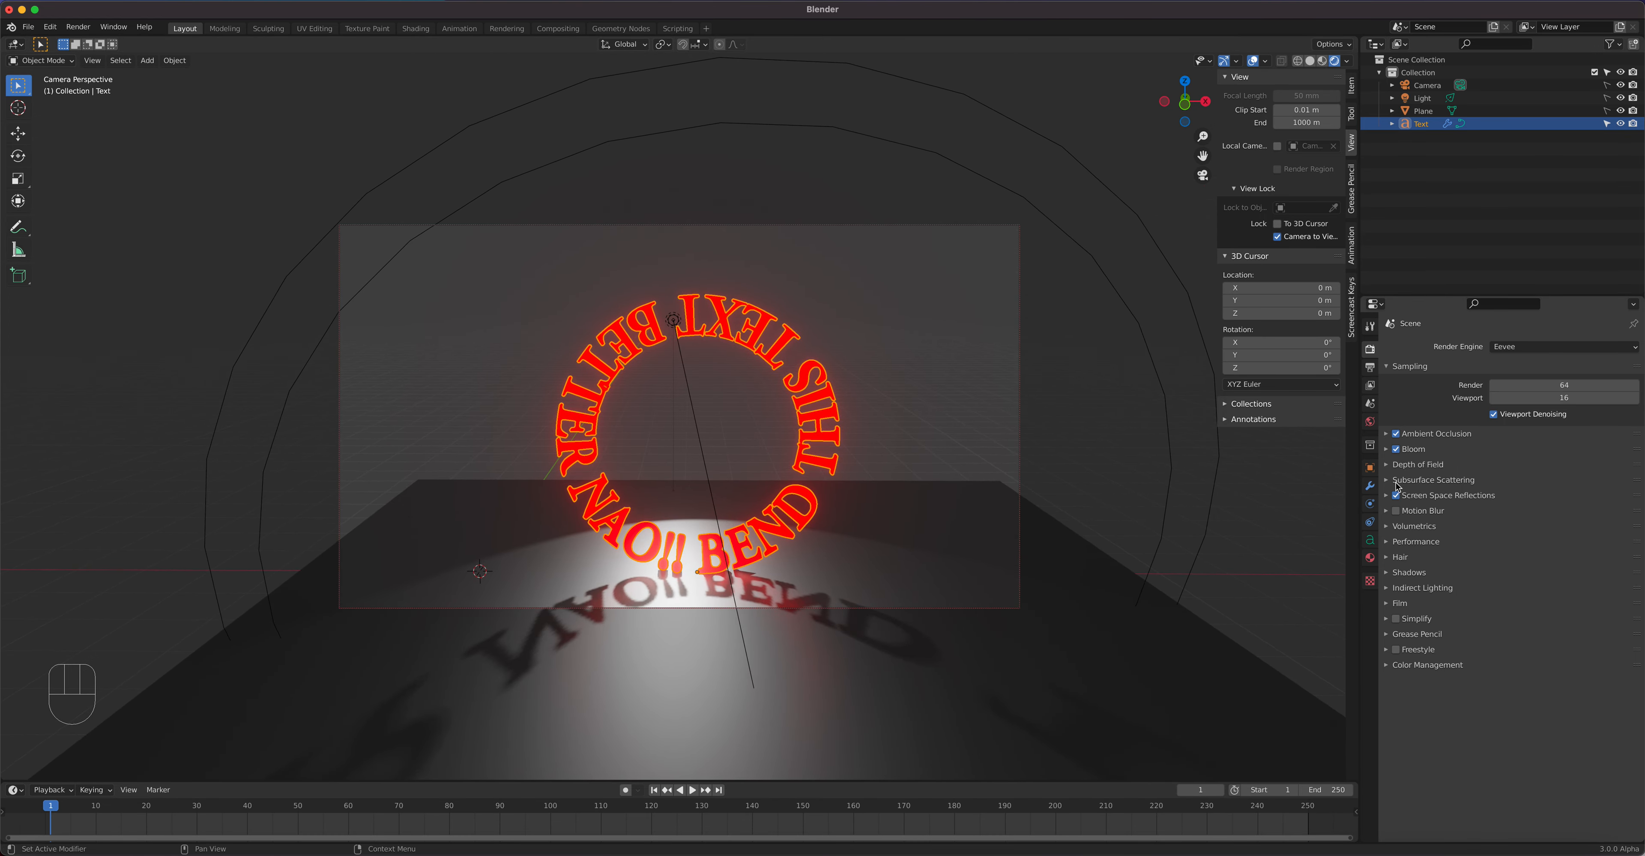
click(1370, 558)
drag(1533, 518, 1597, 517)
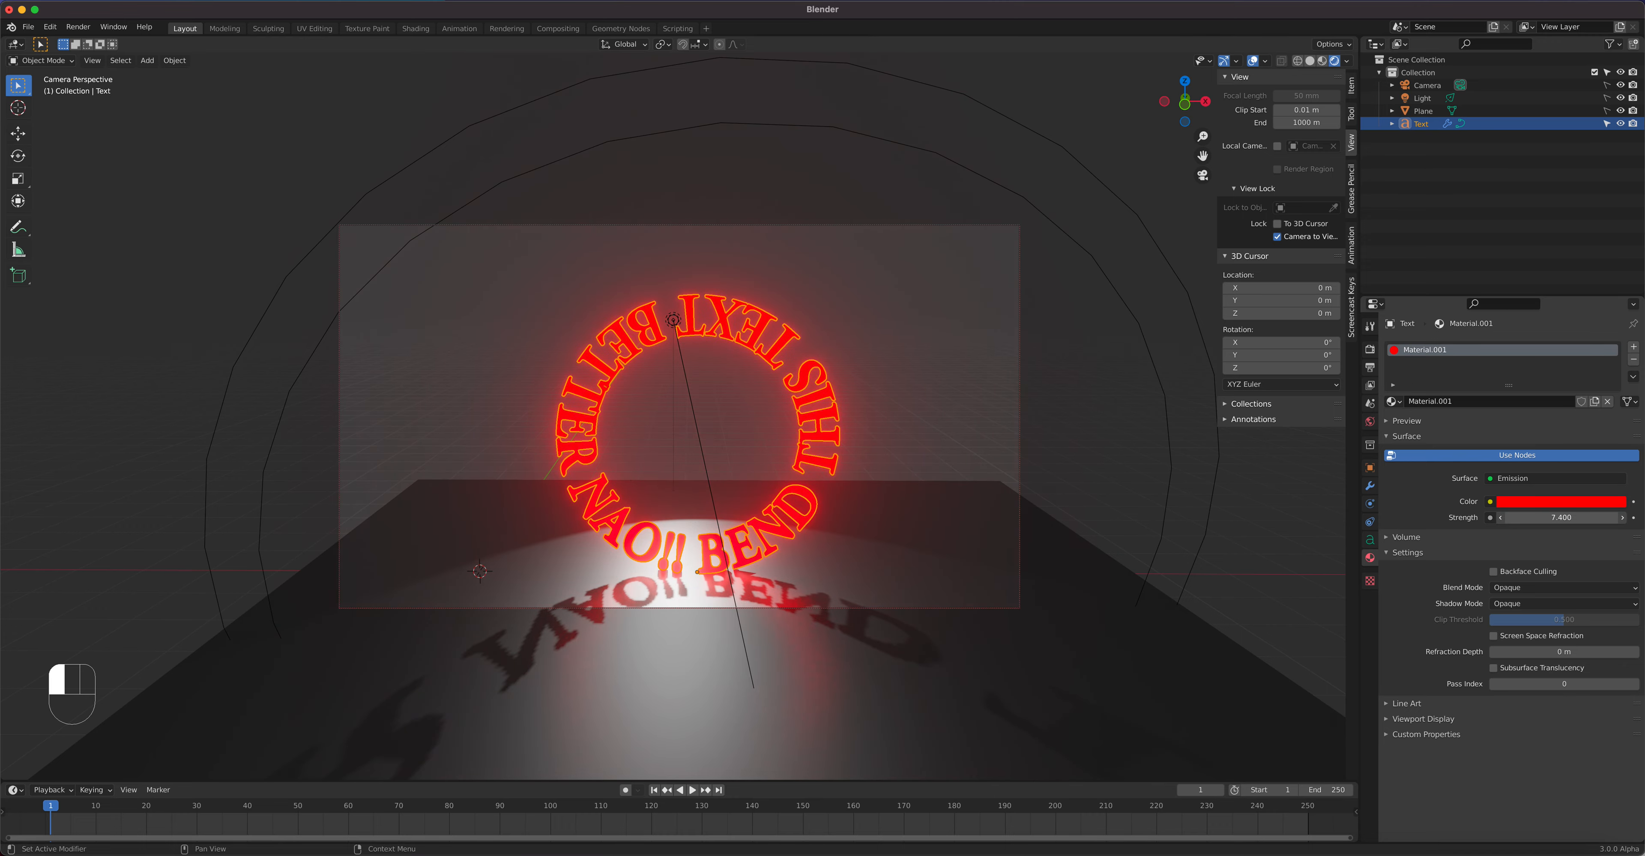
middle_drag(598, 444, 589, 373)
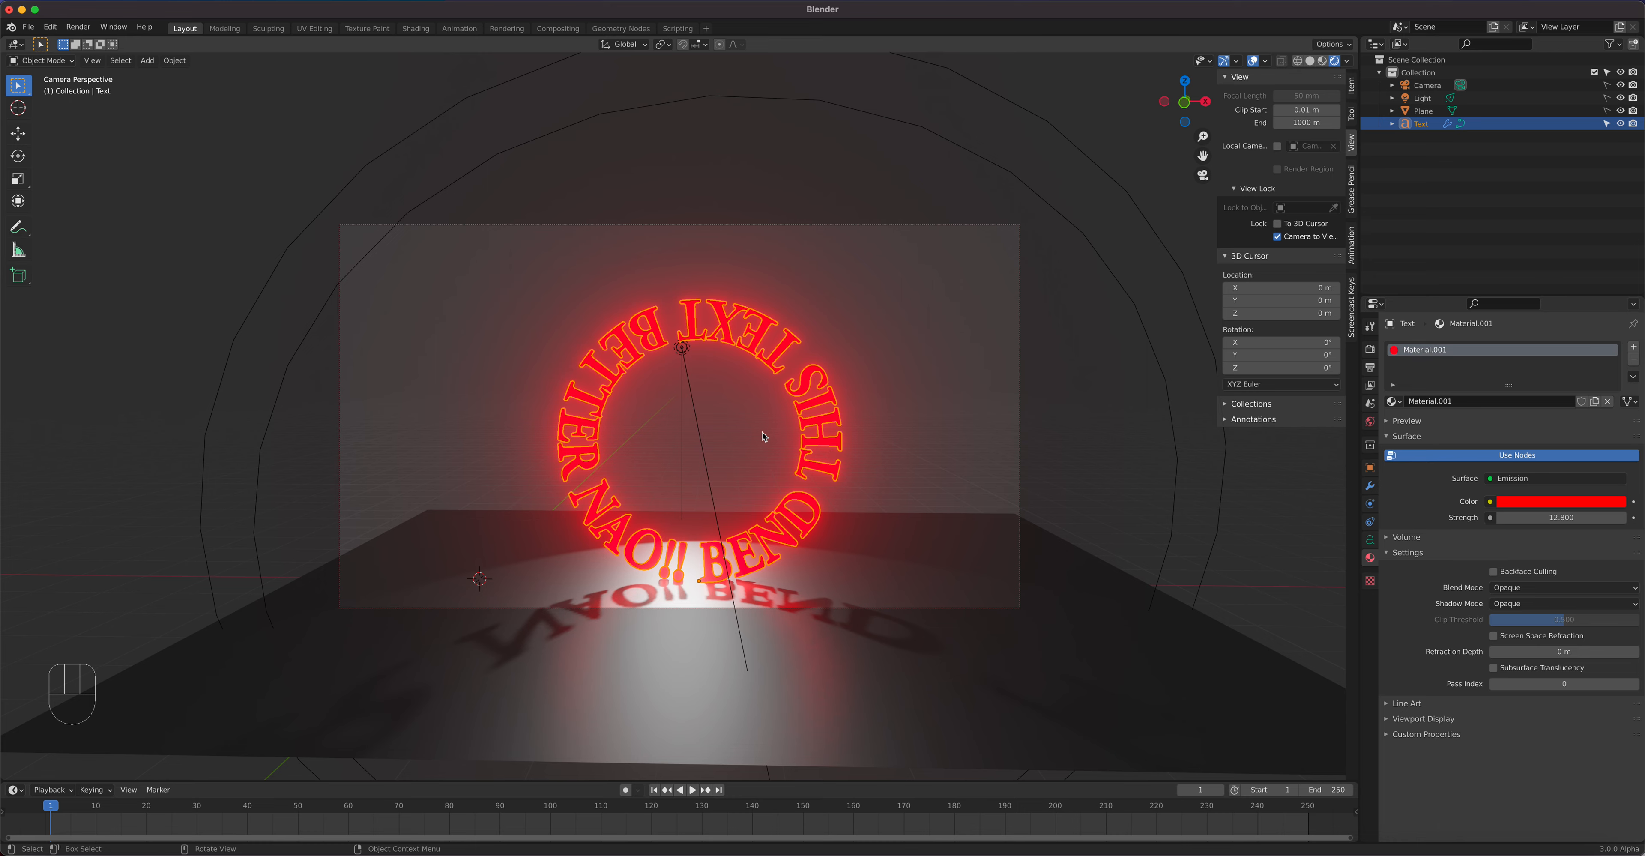
Step: Try to rotate the text ring in the camera view
key(r)
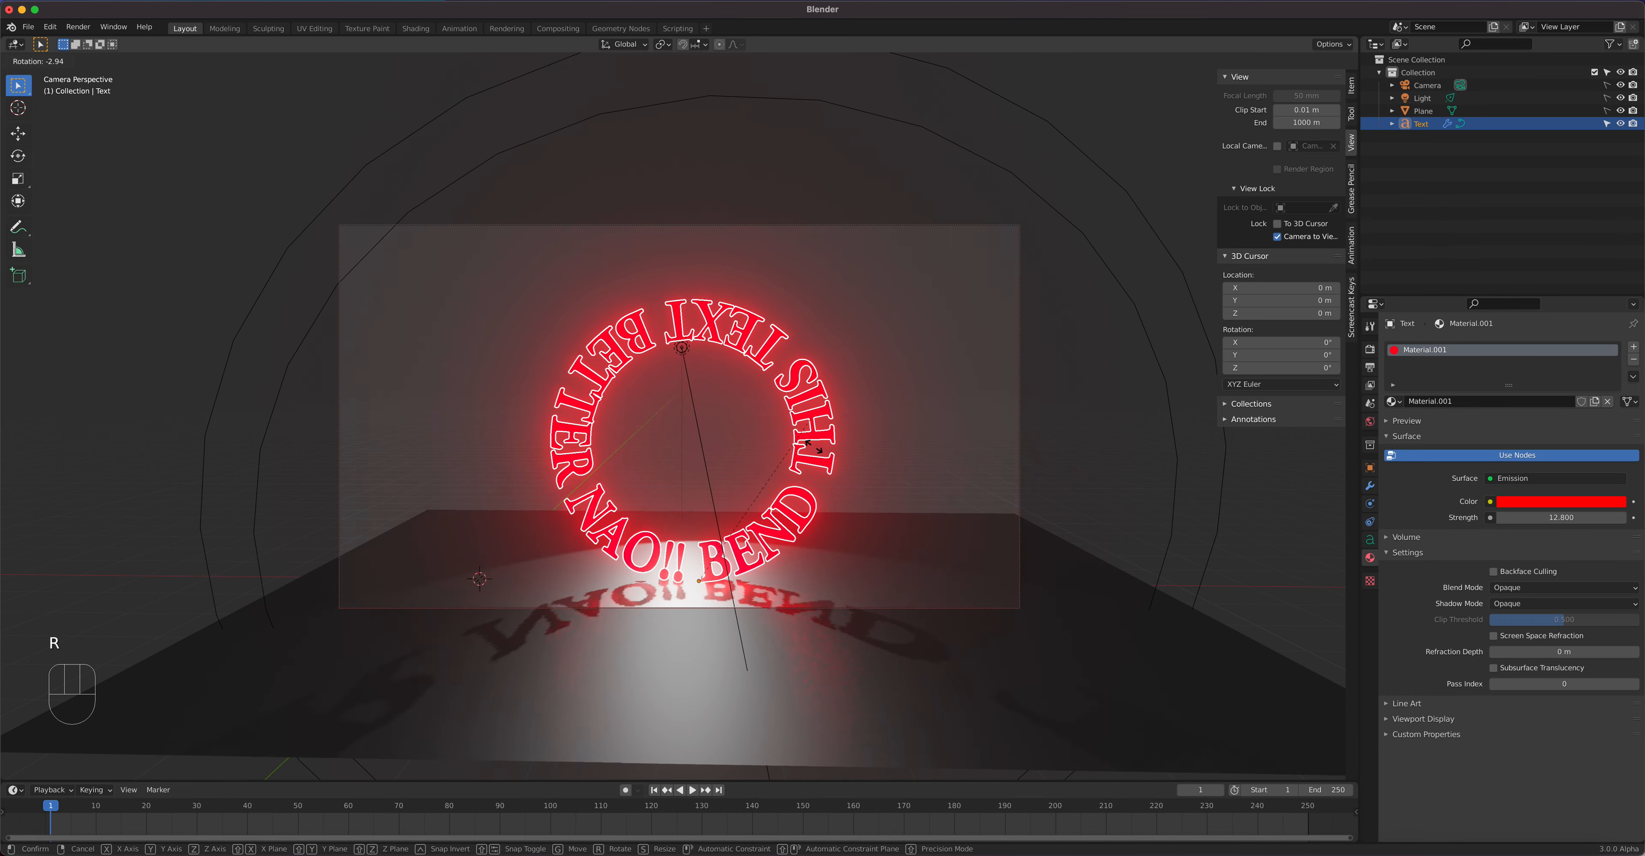
right_click(917, 492)
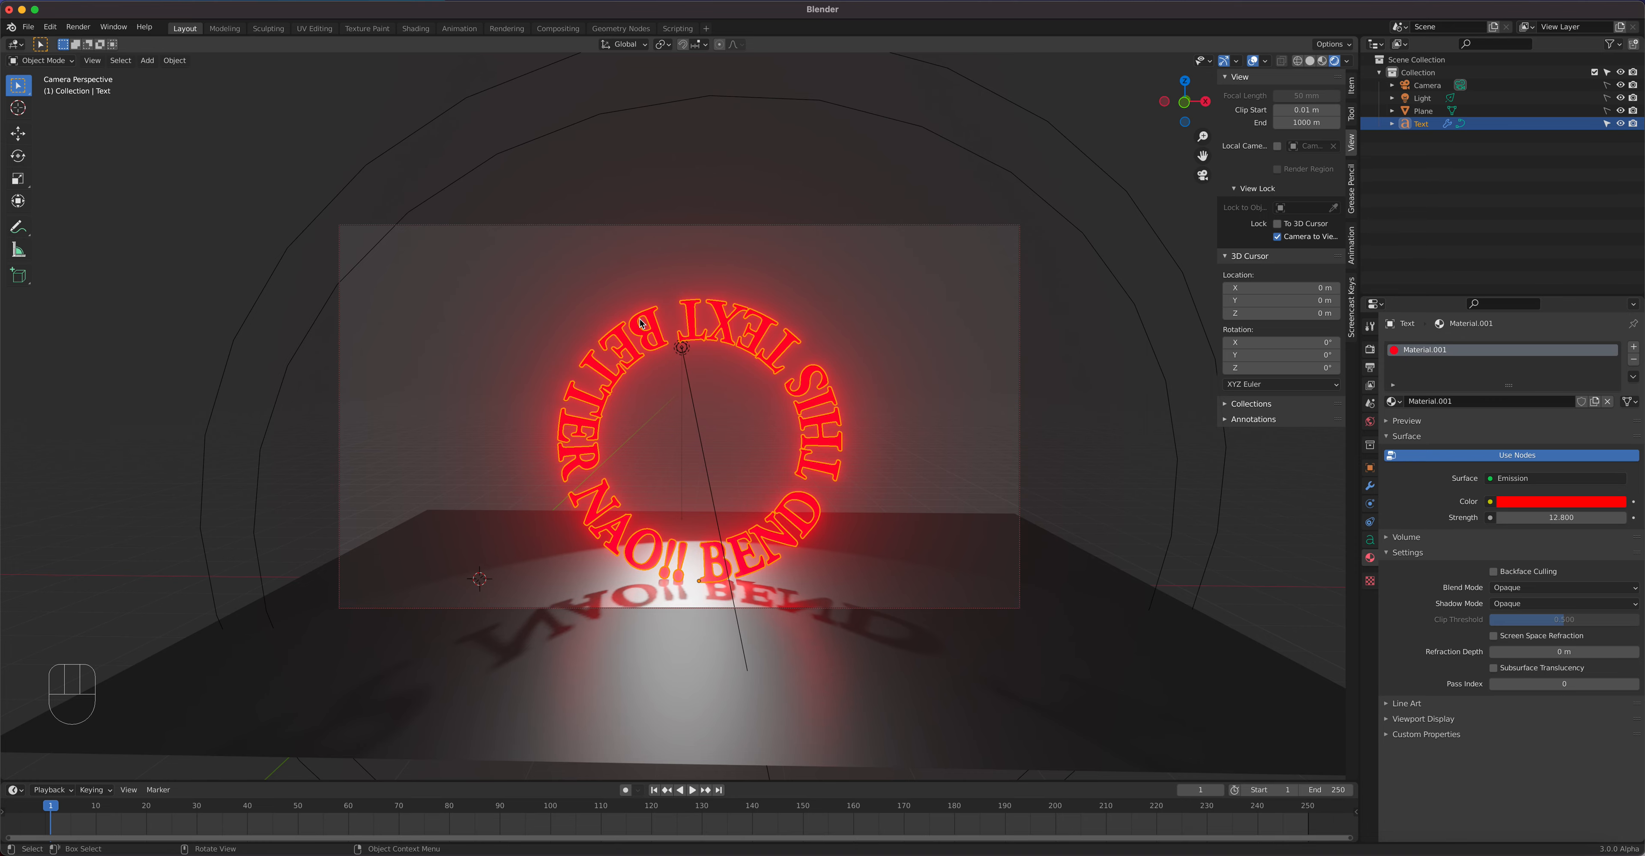
Step: Add a circle empty in front view, then enlarge and move it so it surrounds the text ring
key(KP_1)
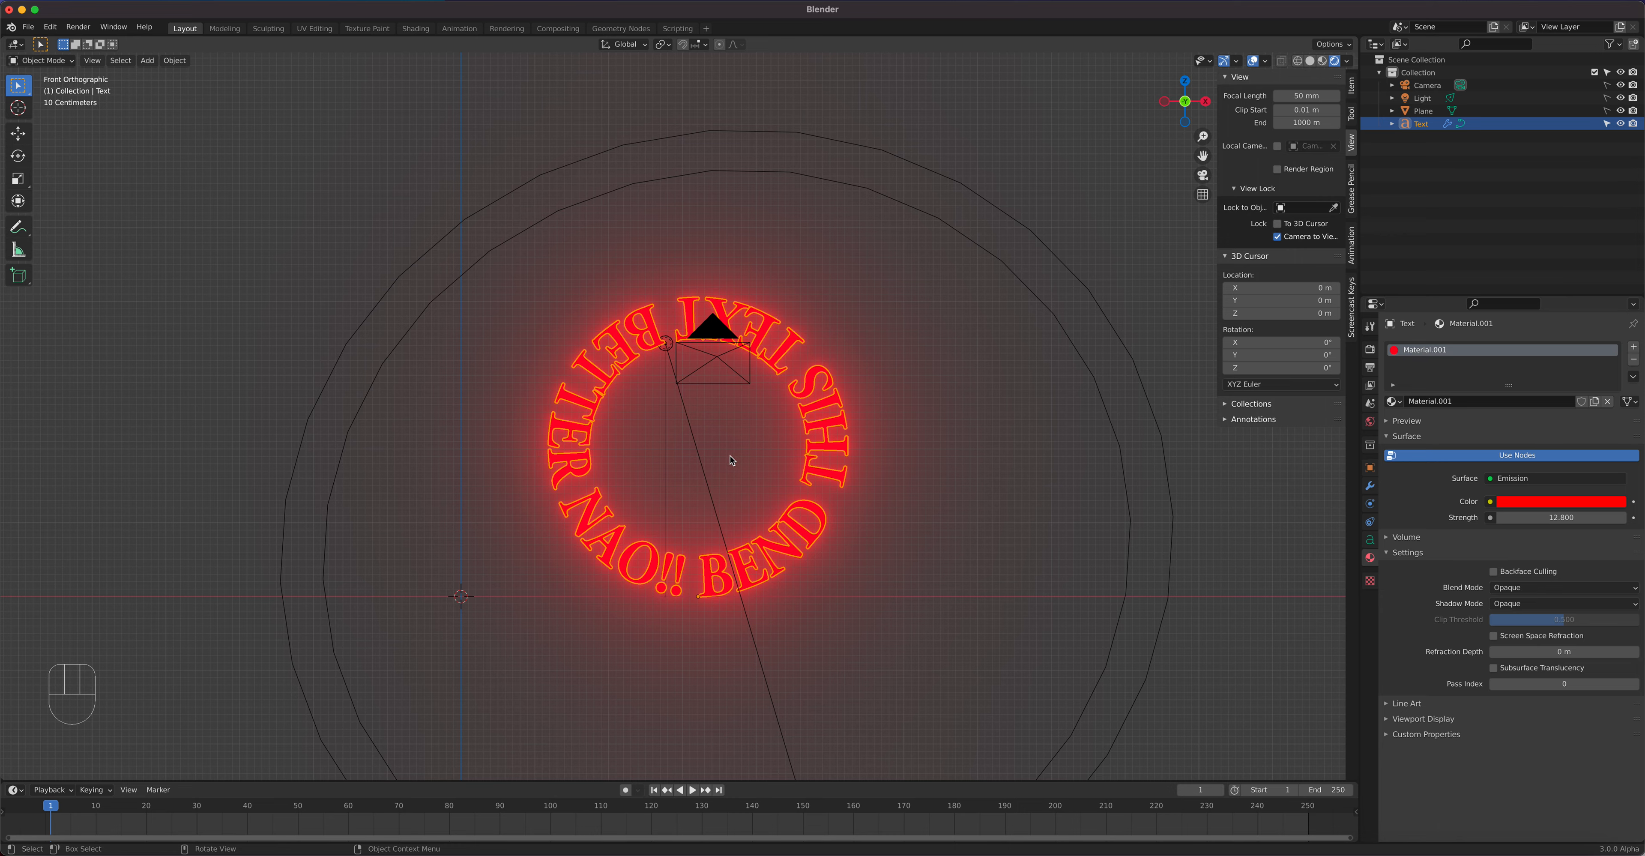
key(shift+a)
mouse_move(732, 460)
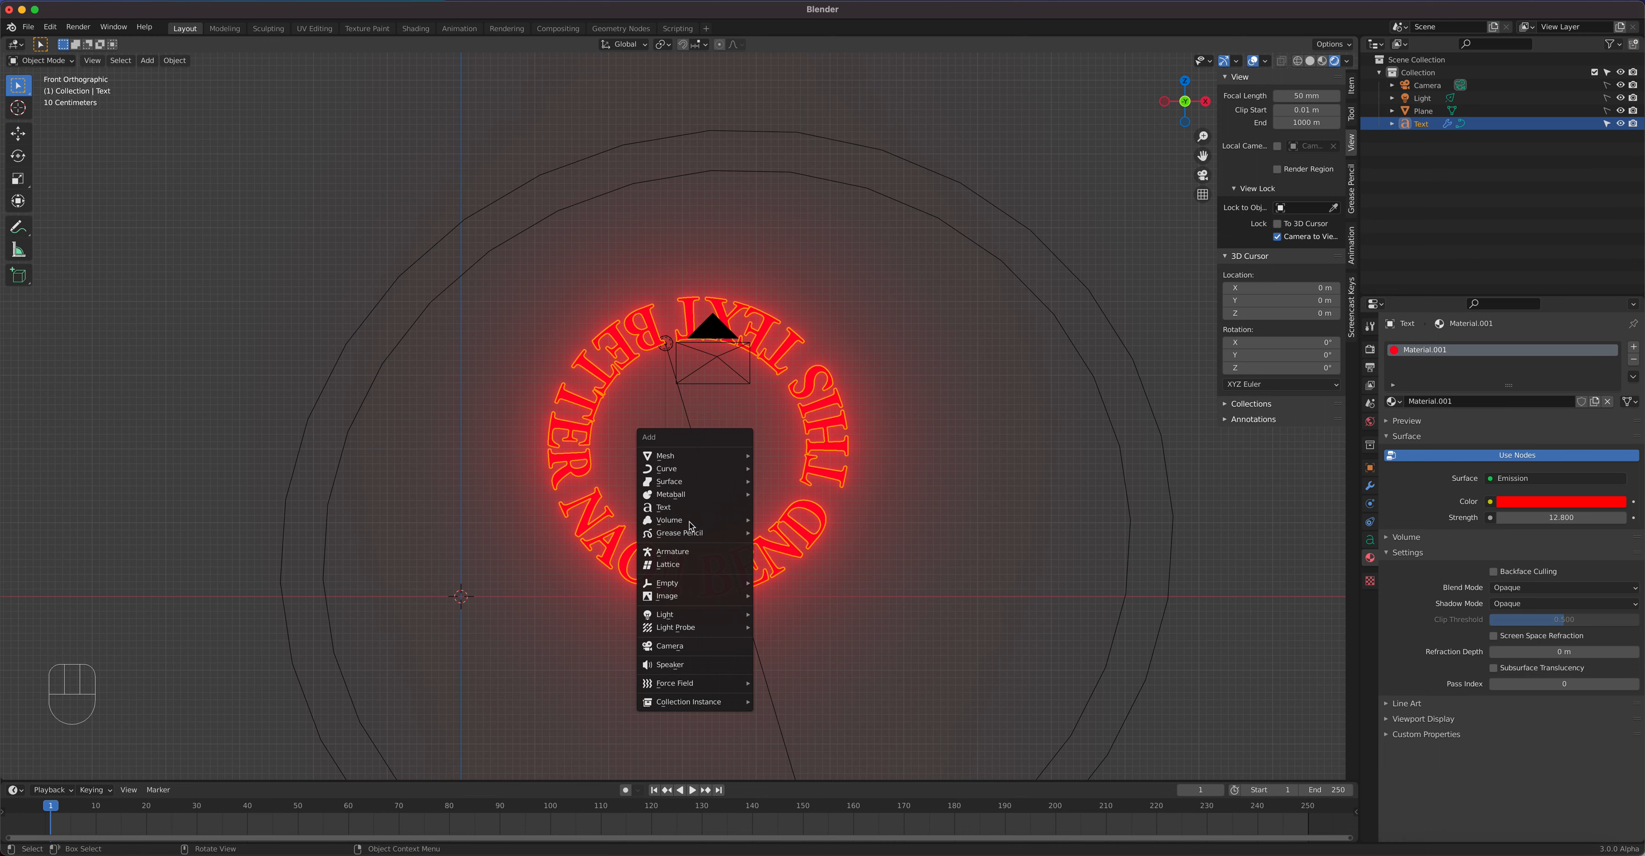
mouse_move(689, 584)
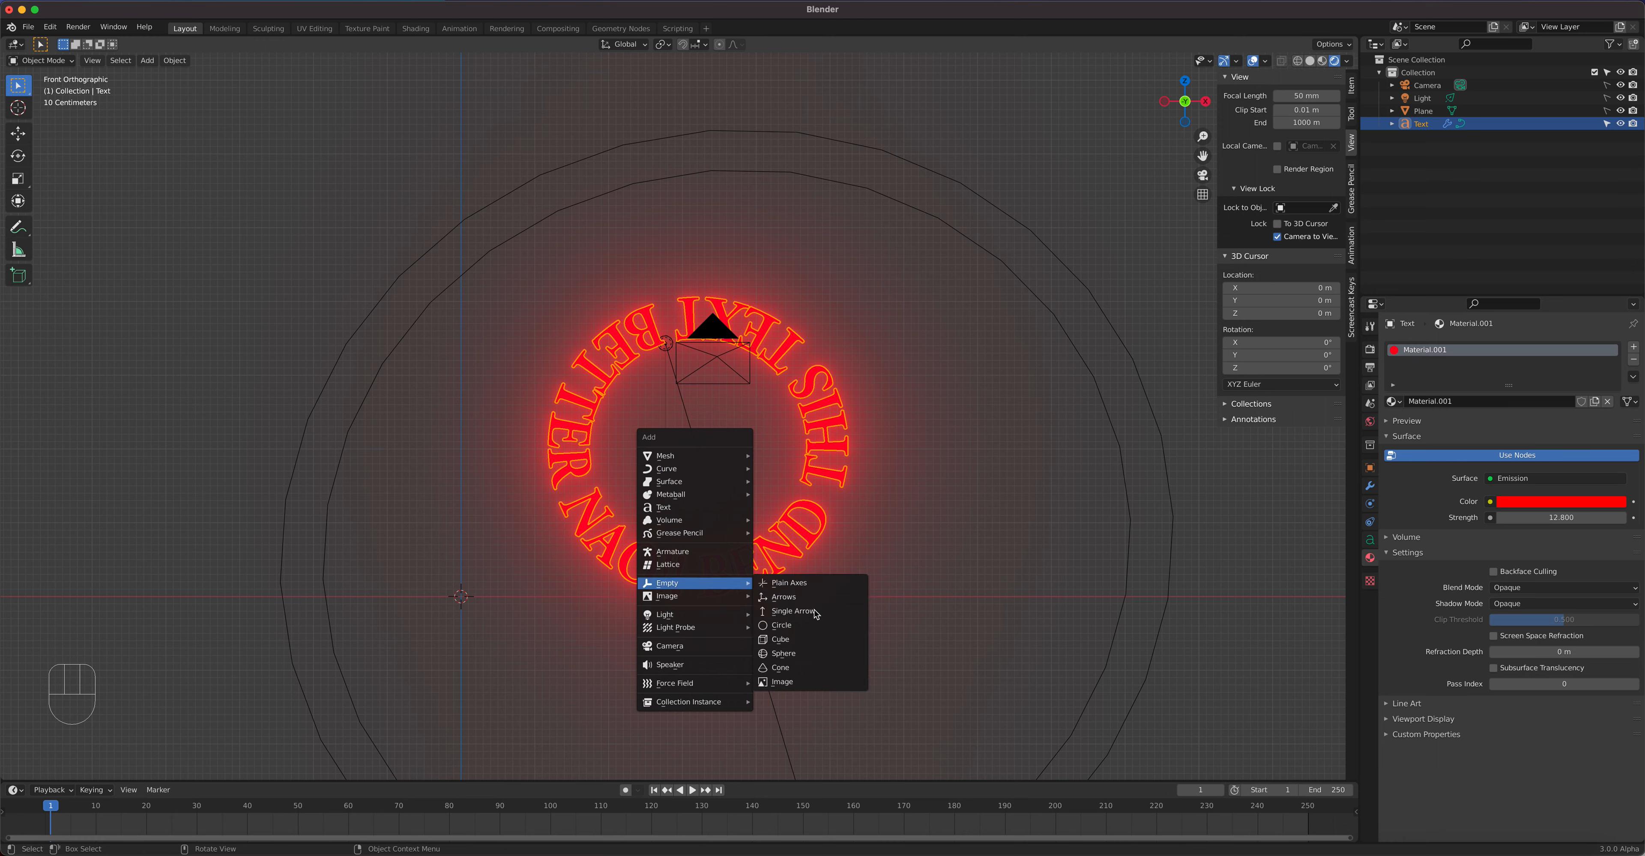
click(810, 625)
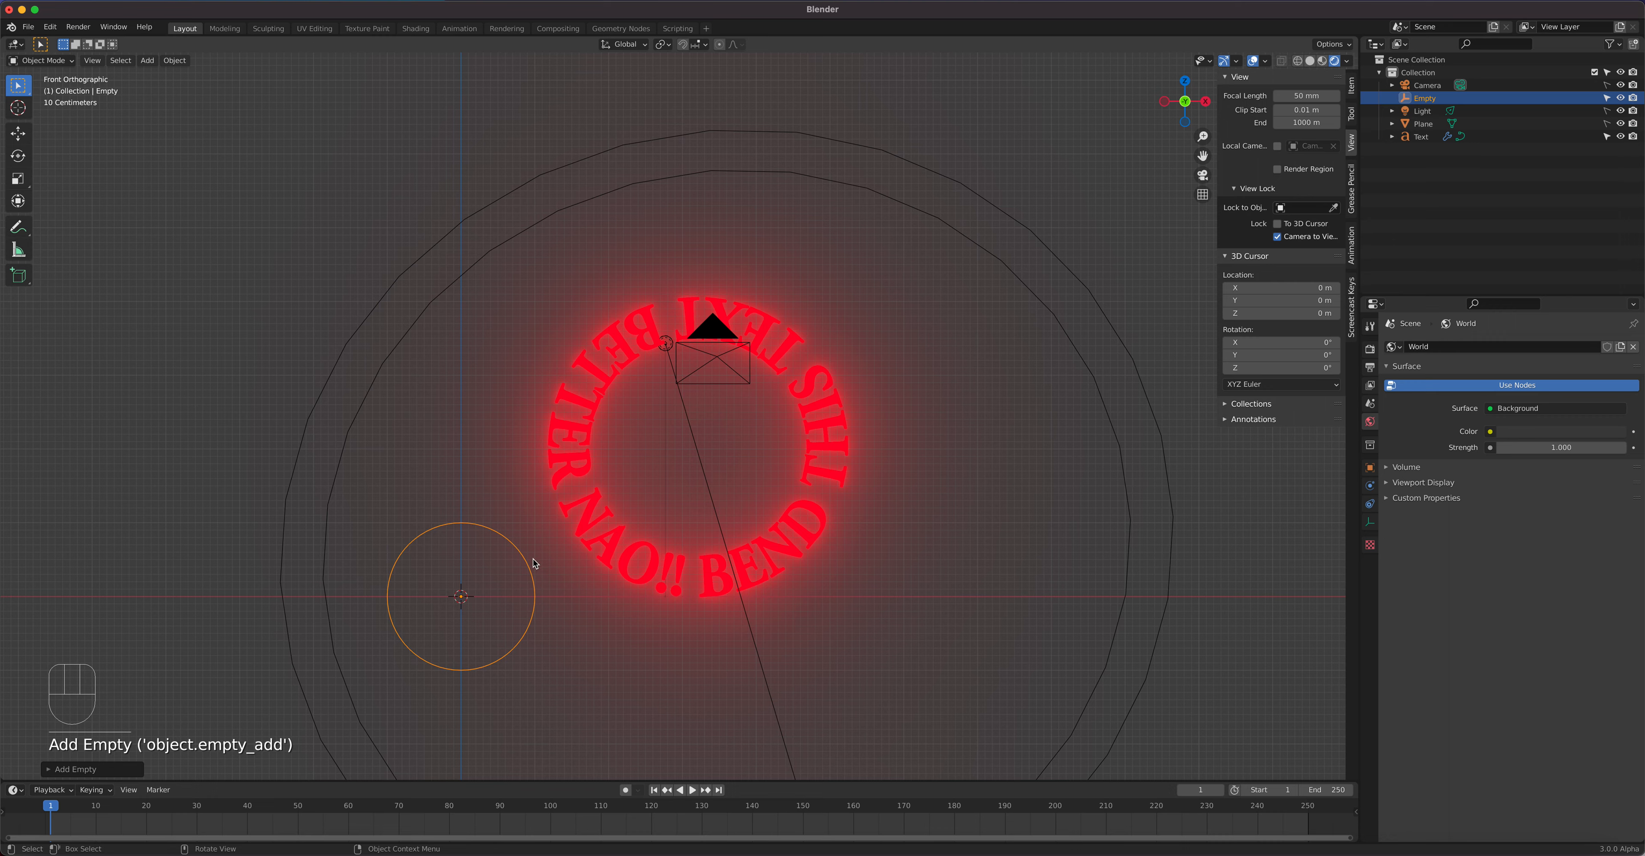
key(s)
click(653, 612)
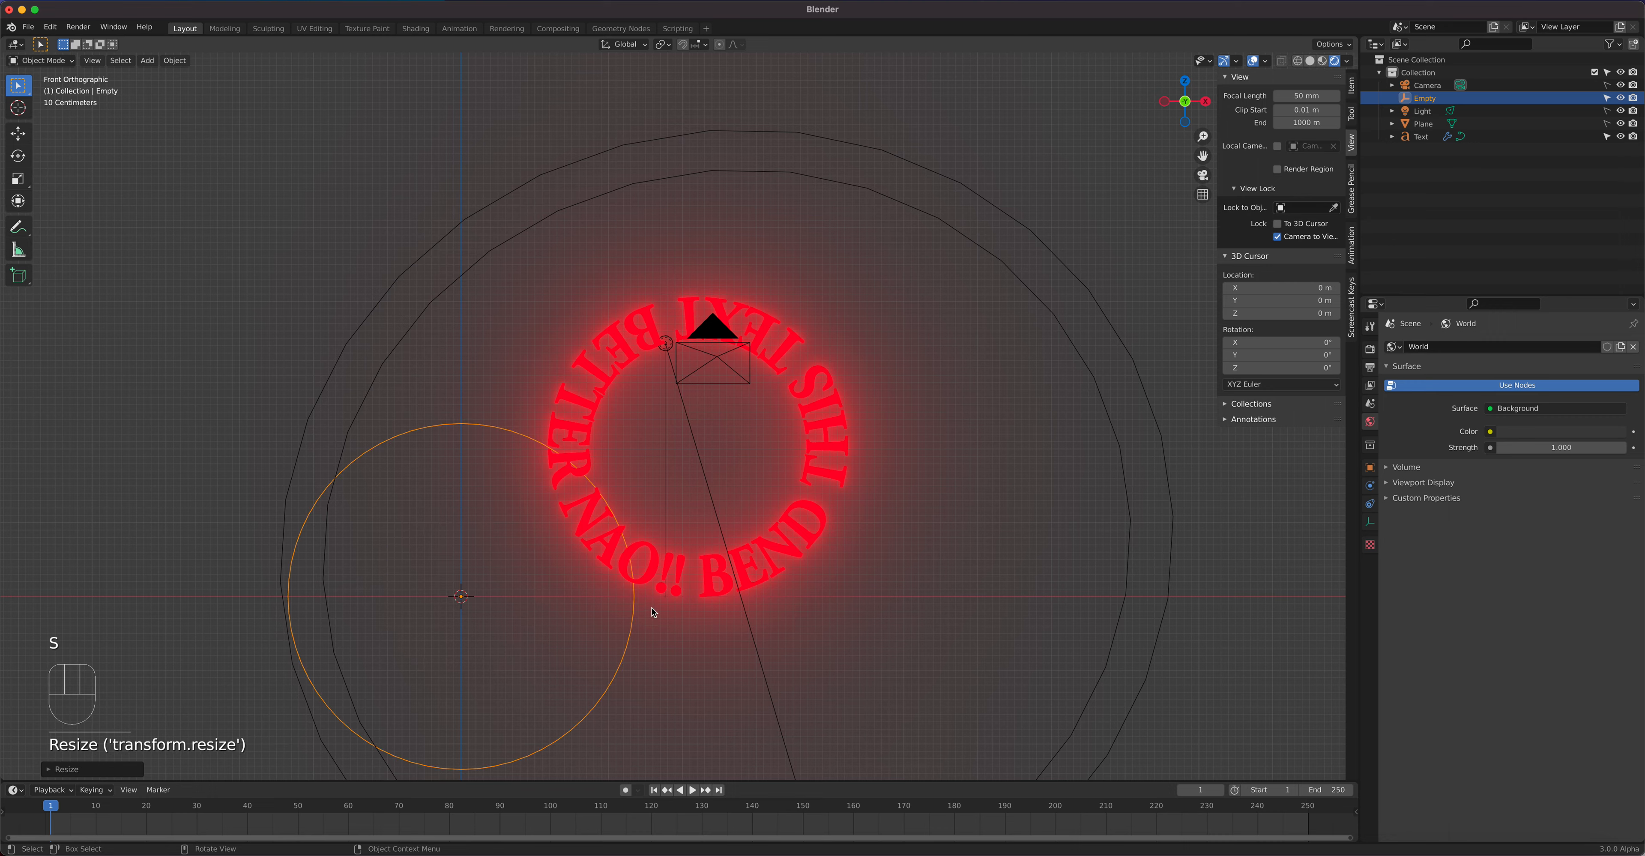
key(g)
click(921, 439)
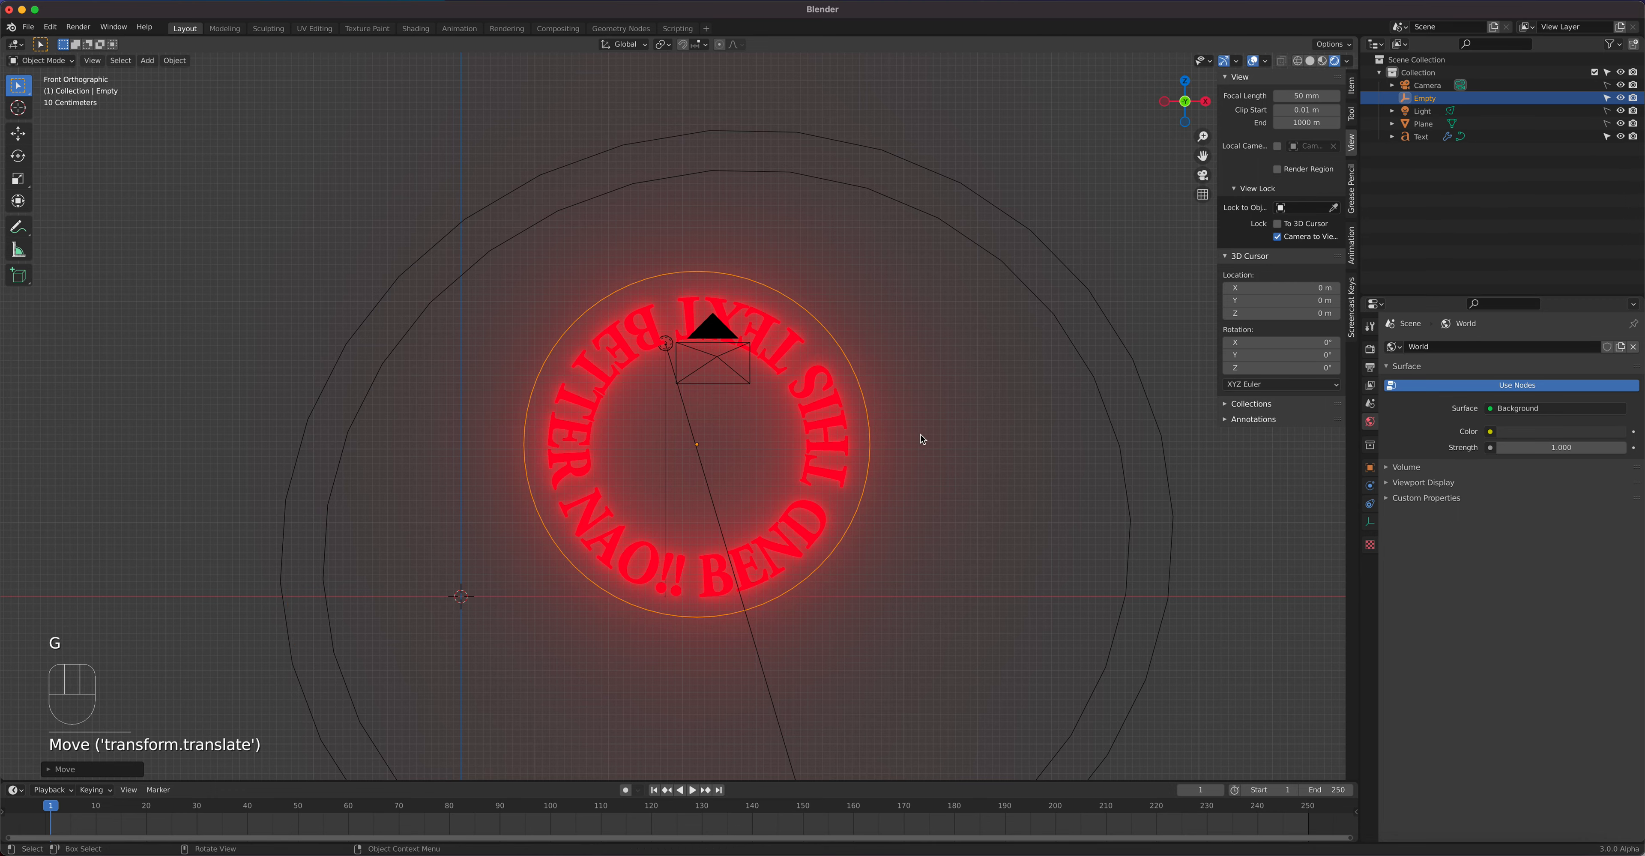
Step: Shrink the circle empty to a scale of about 2.09 and centre it on the text ring at about X 3.22 m, Z 2.03 m
scroll(922, 440, up, 3)
key(s)
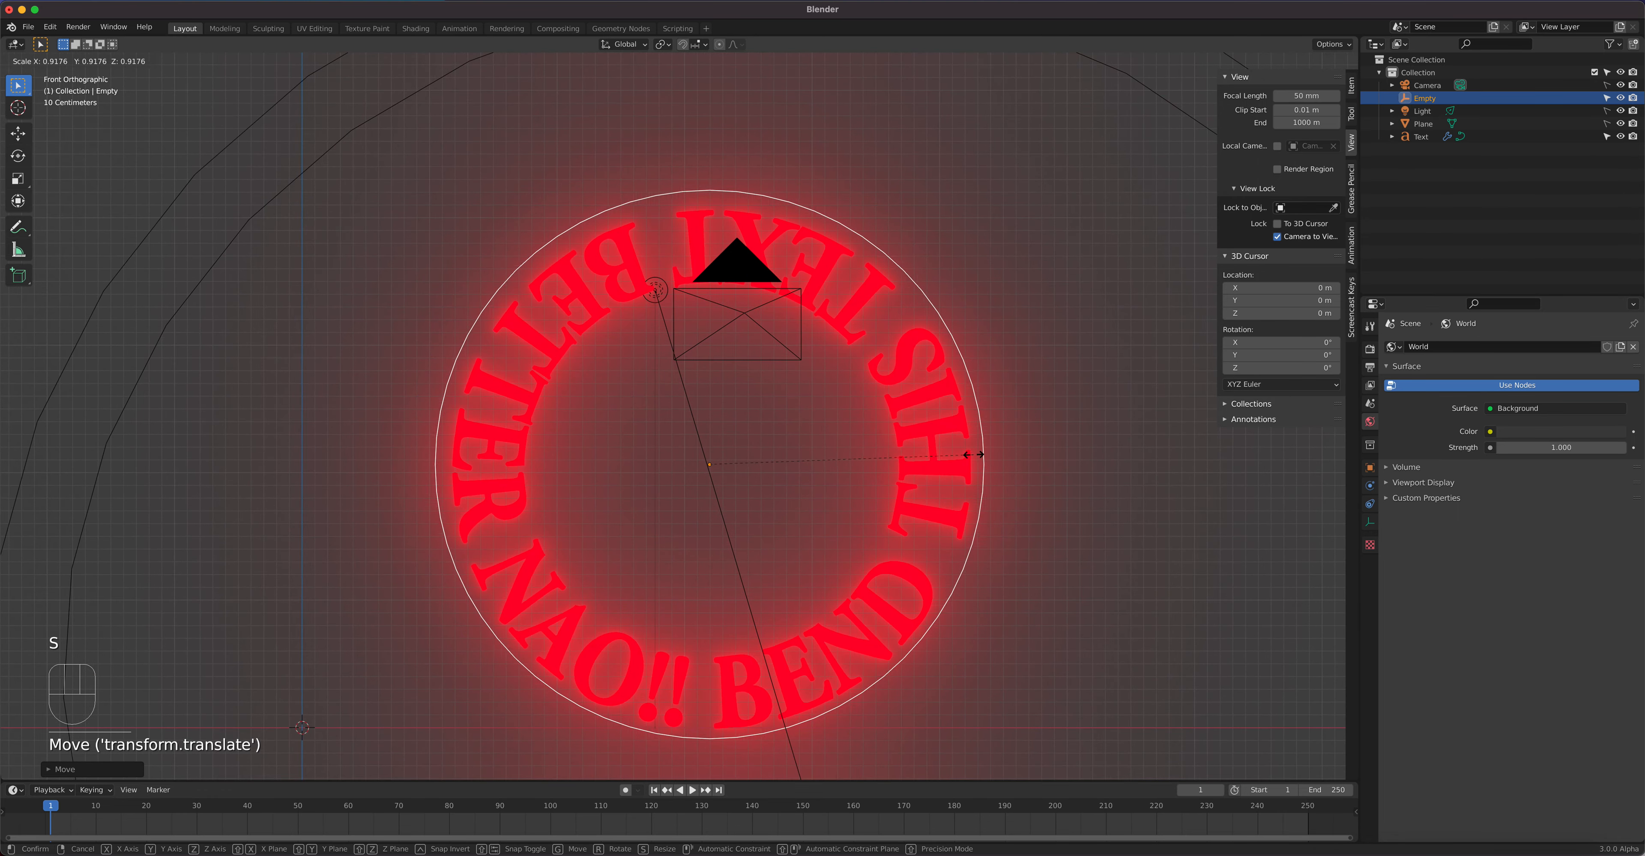
click(907, 457)
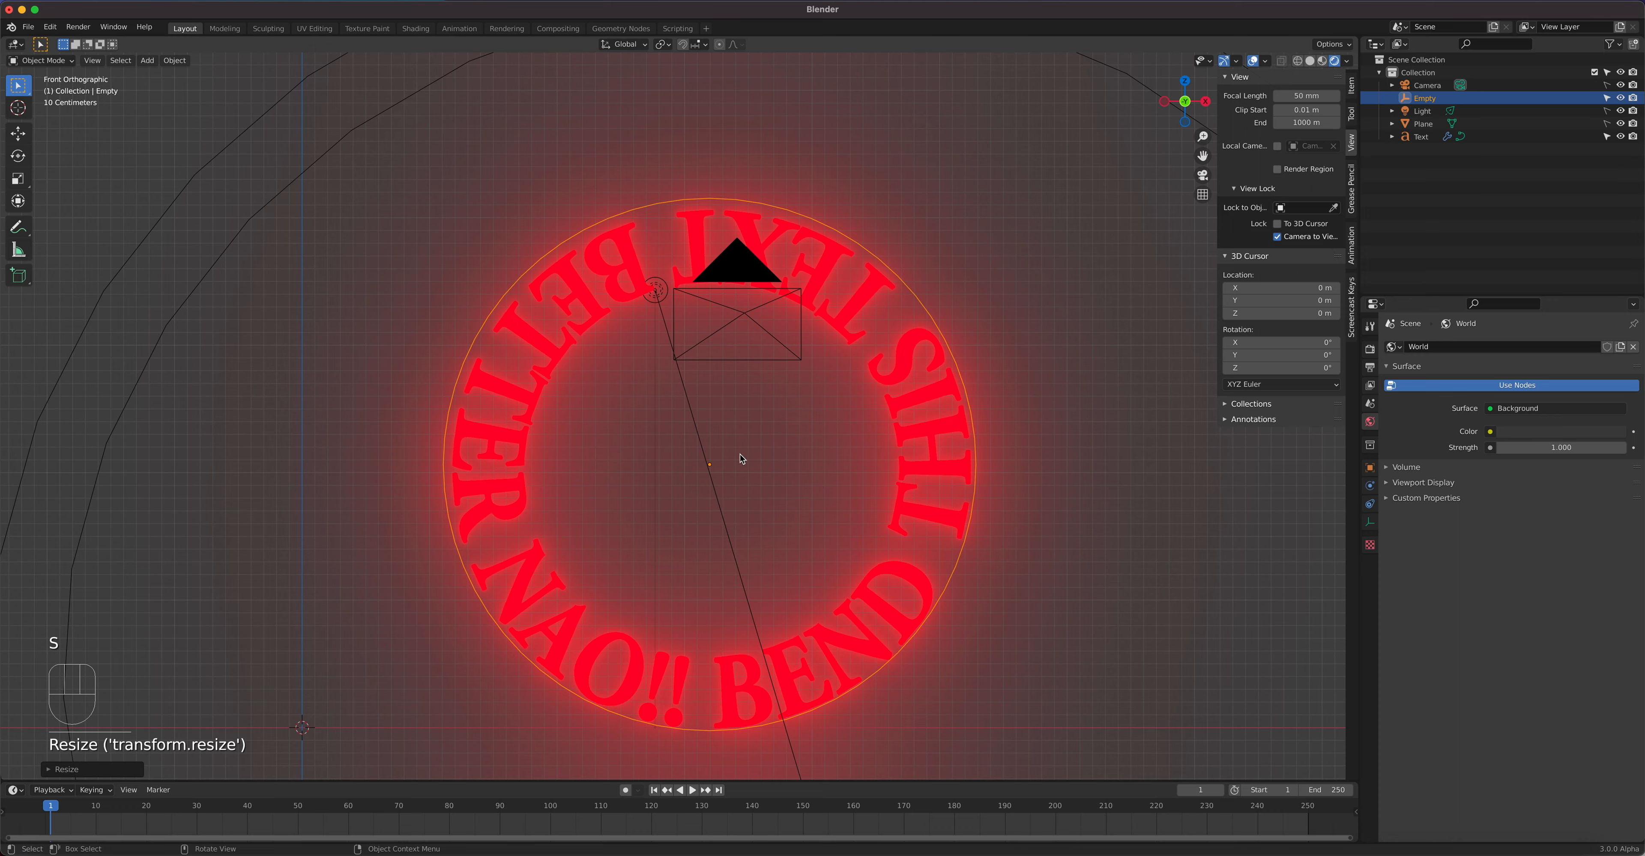
key(g)
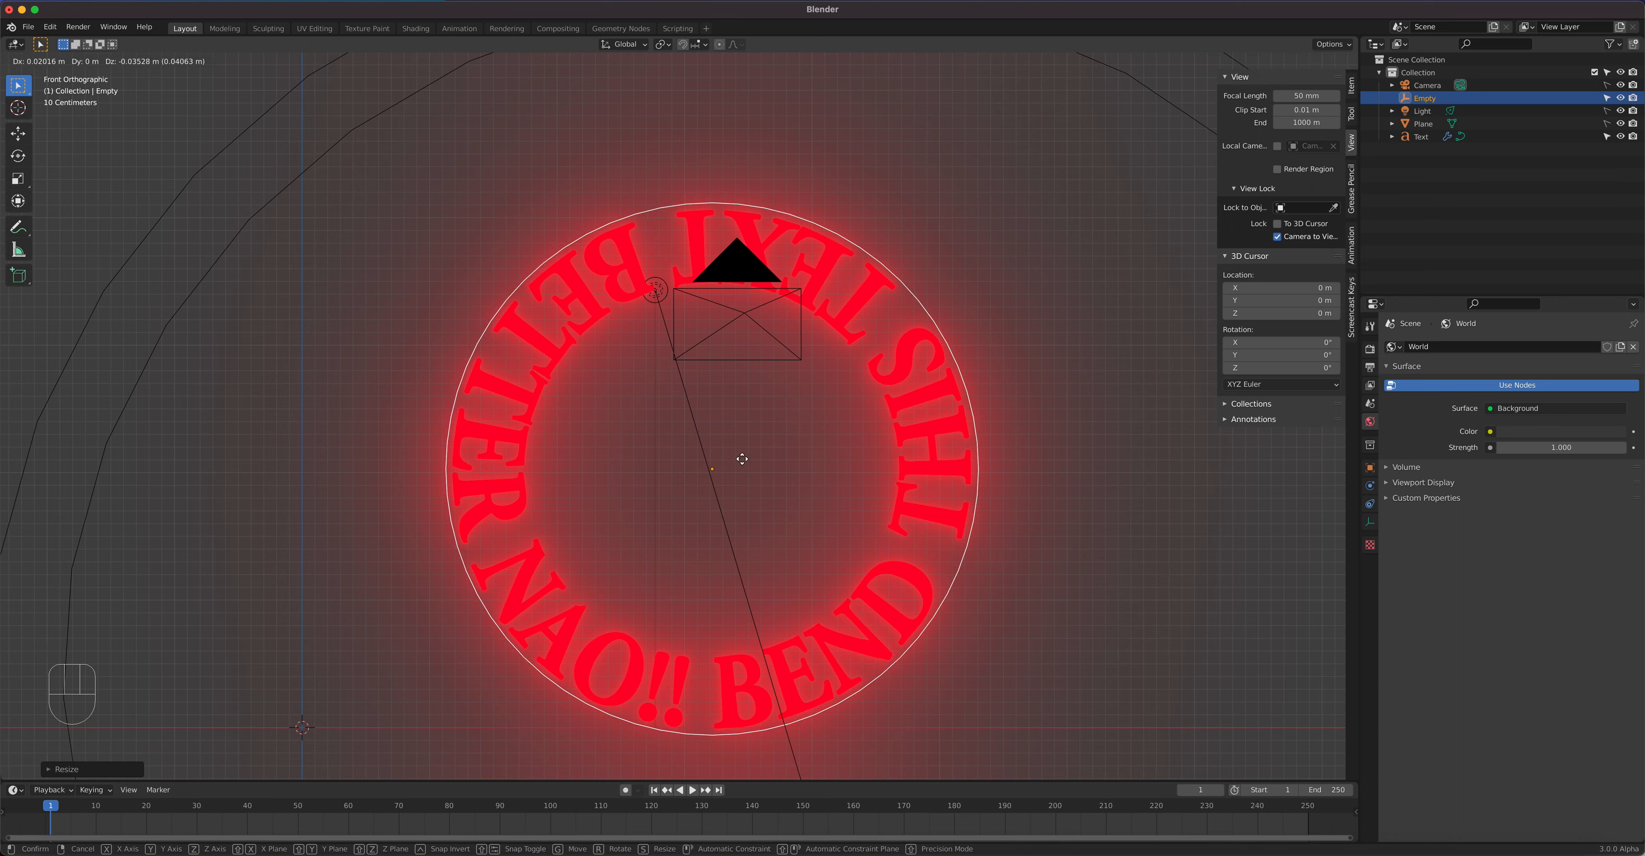
click(742, 459)
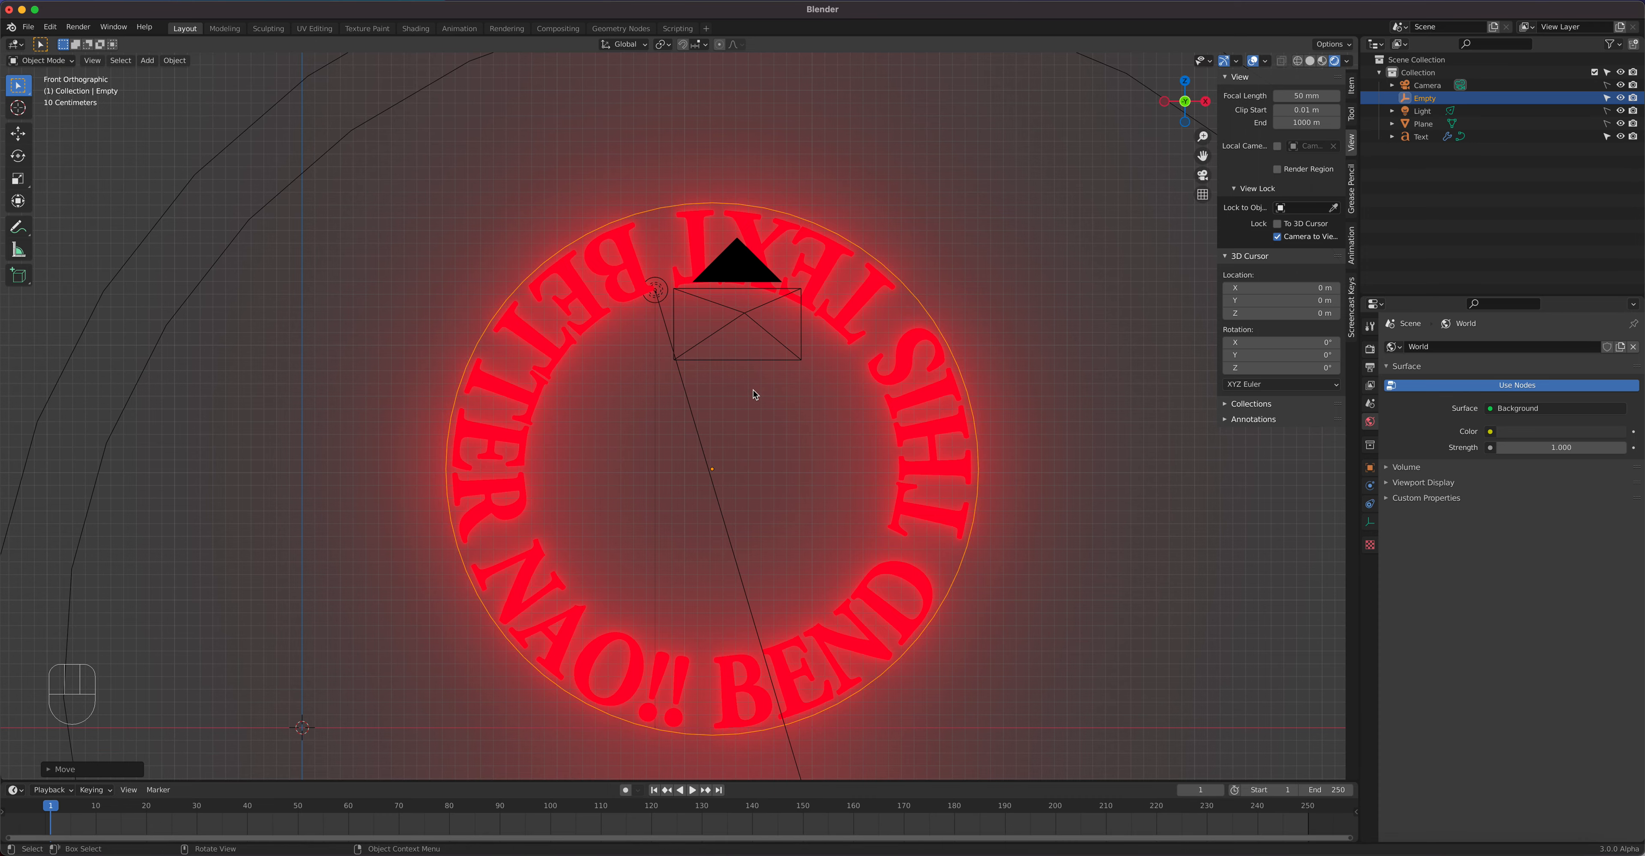
Step: Duplicate the circle empty in place and rotate the copy 90° about the X axis
mouse_move(917, 486)
middle_down()
mouse_move(782, 503)
mouse_move(911, 507)
middle_up()
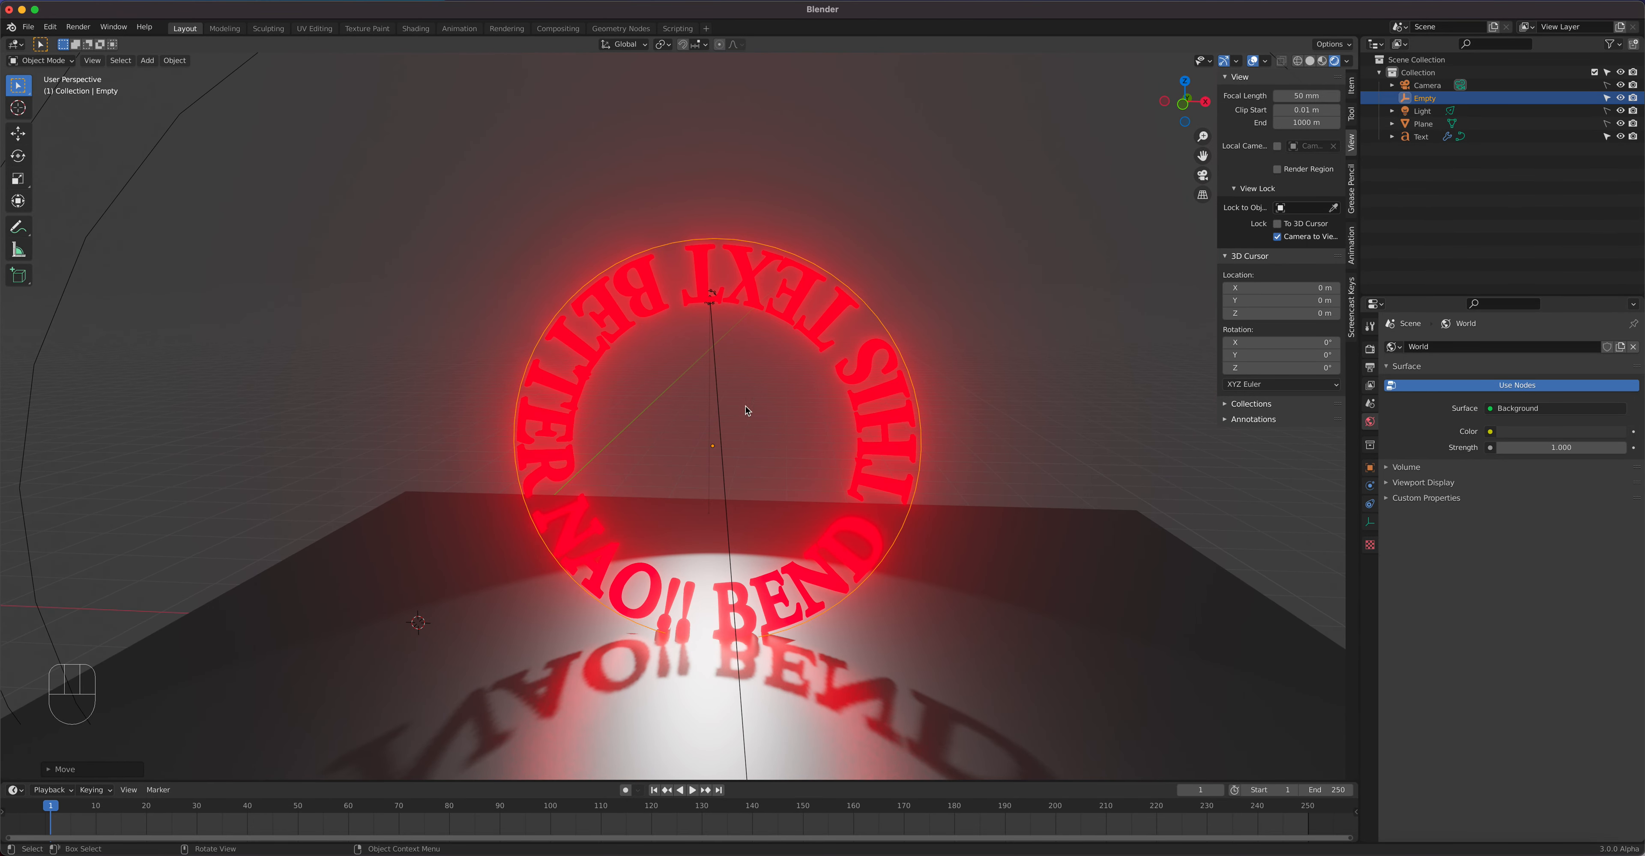
key(KP_1)
middle_drag(779, 485, 734, 556)
key(shift+d)
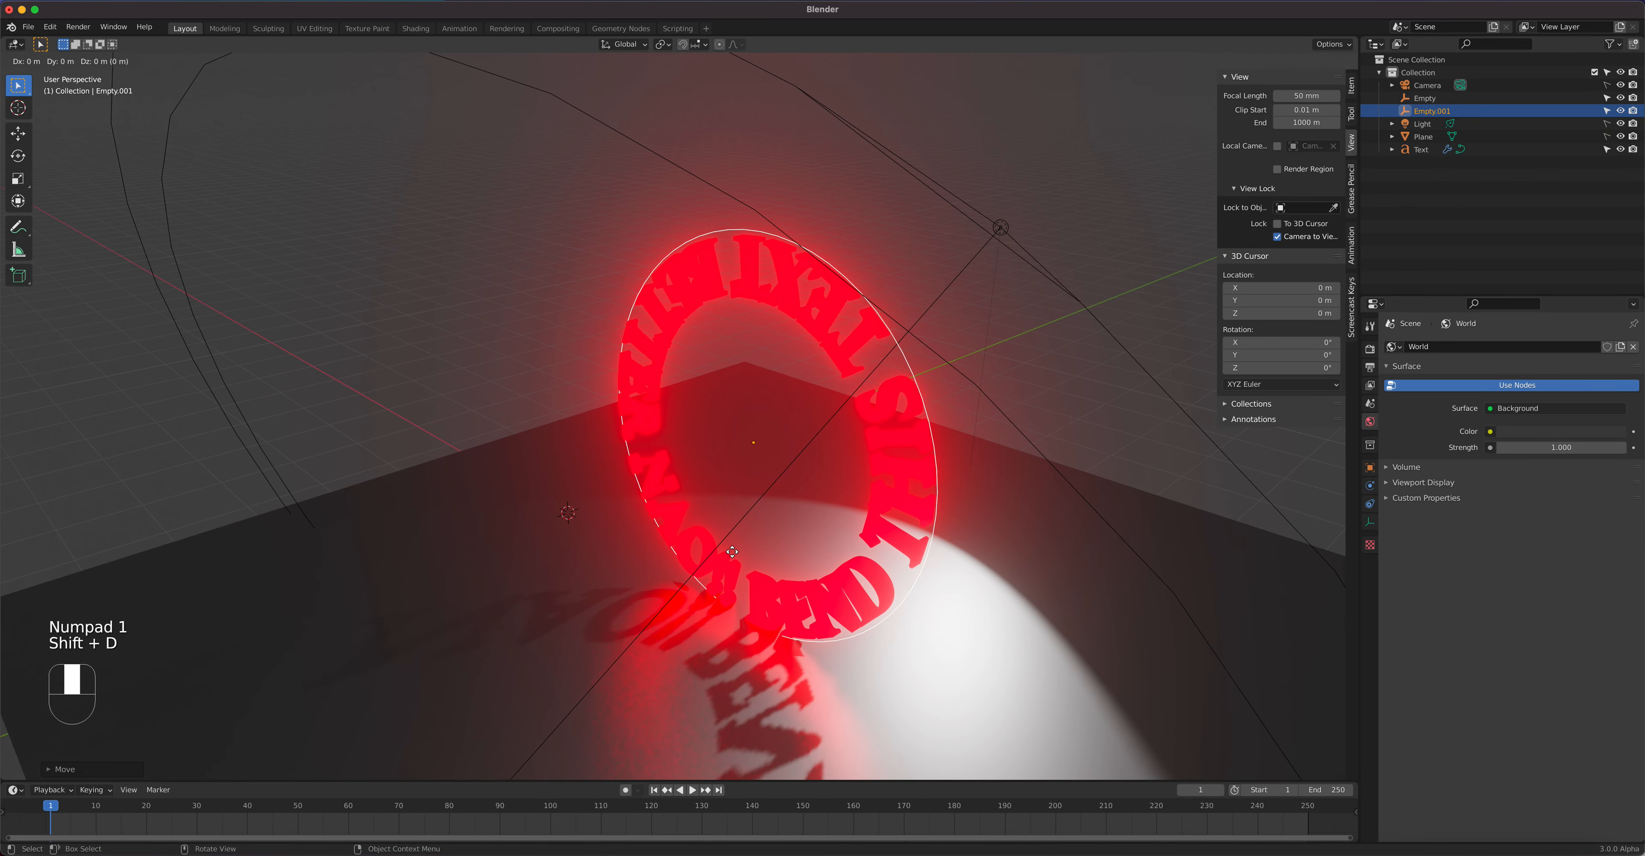
right_click(733, 552)
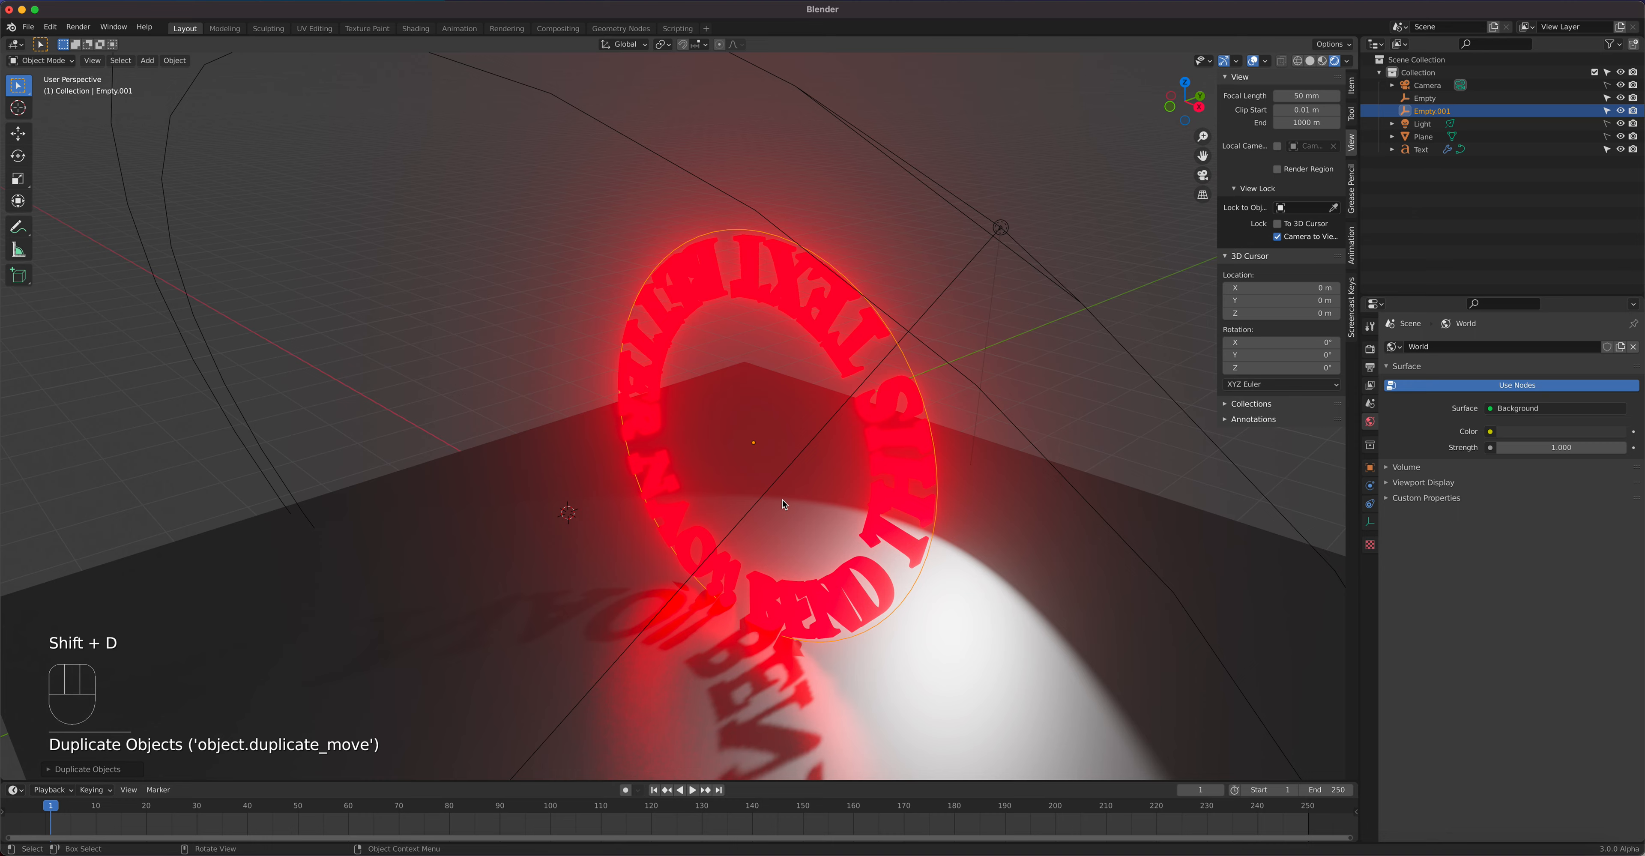
text(rx90)
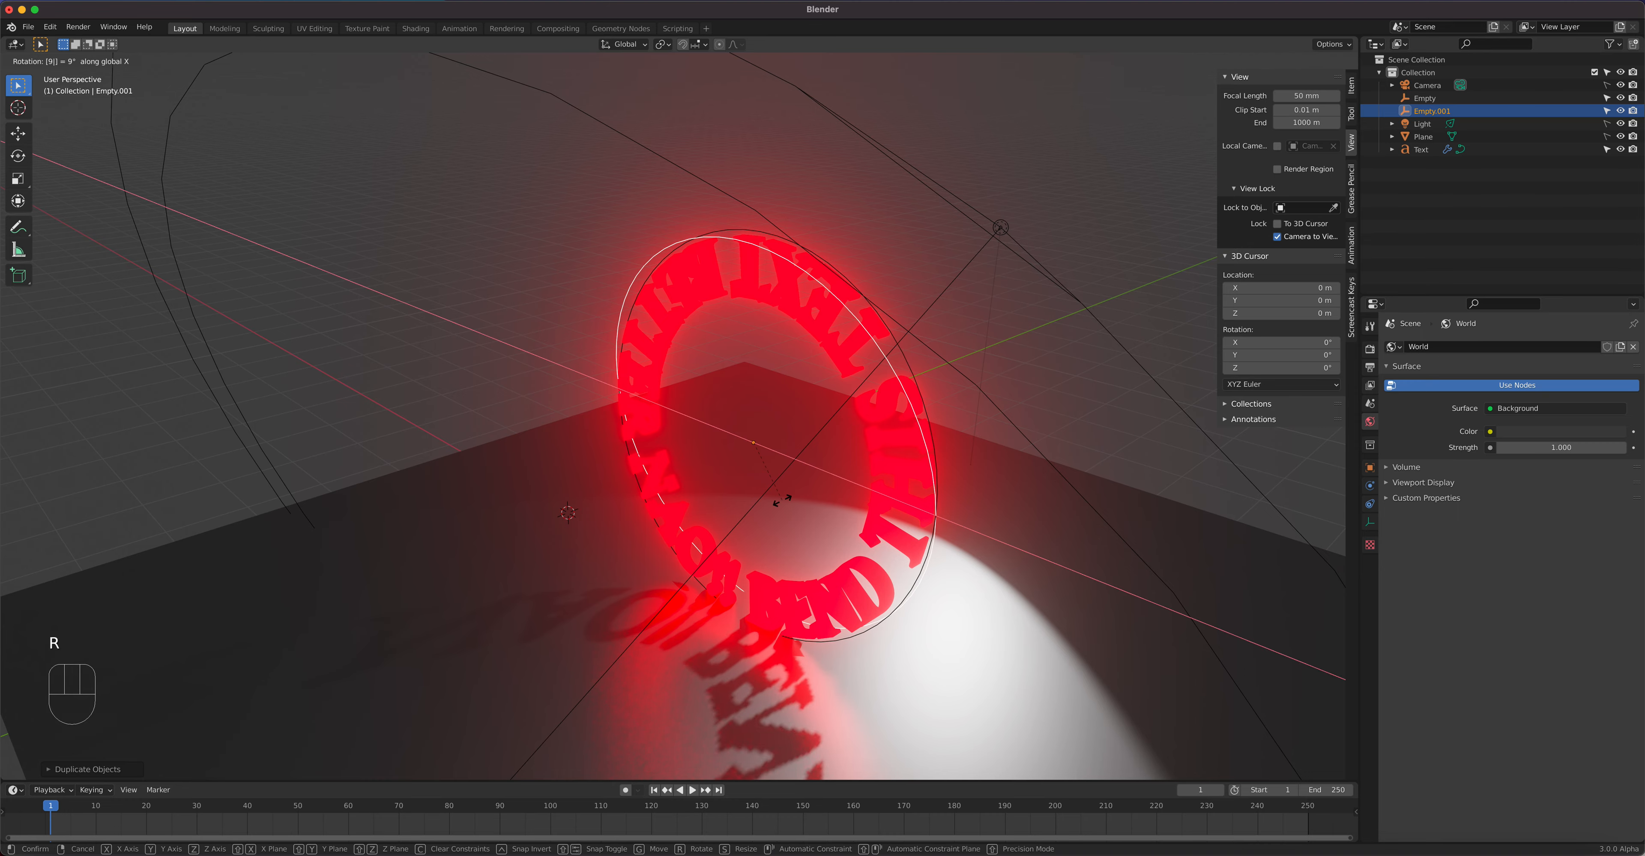
key(Return)
mouse_move(782, 500)
middle_down()
mouse_move(862, 476)
mouse_move(785, 477)
middle_up()
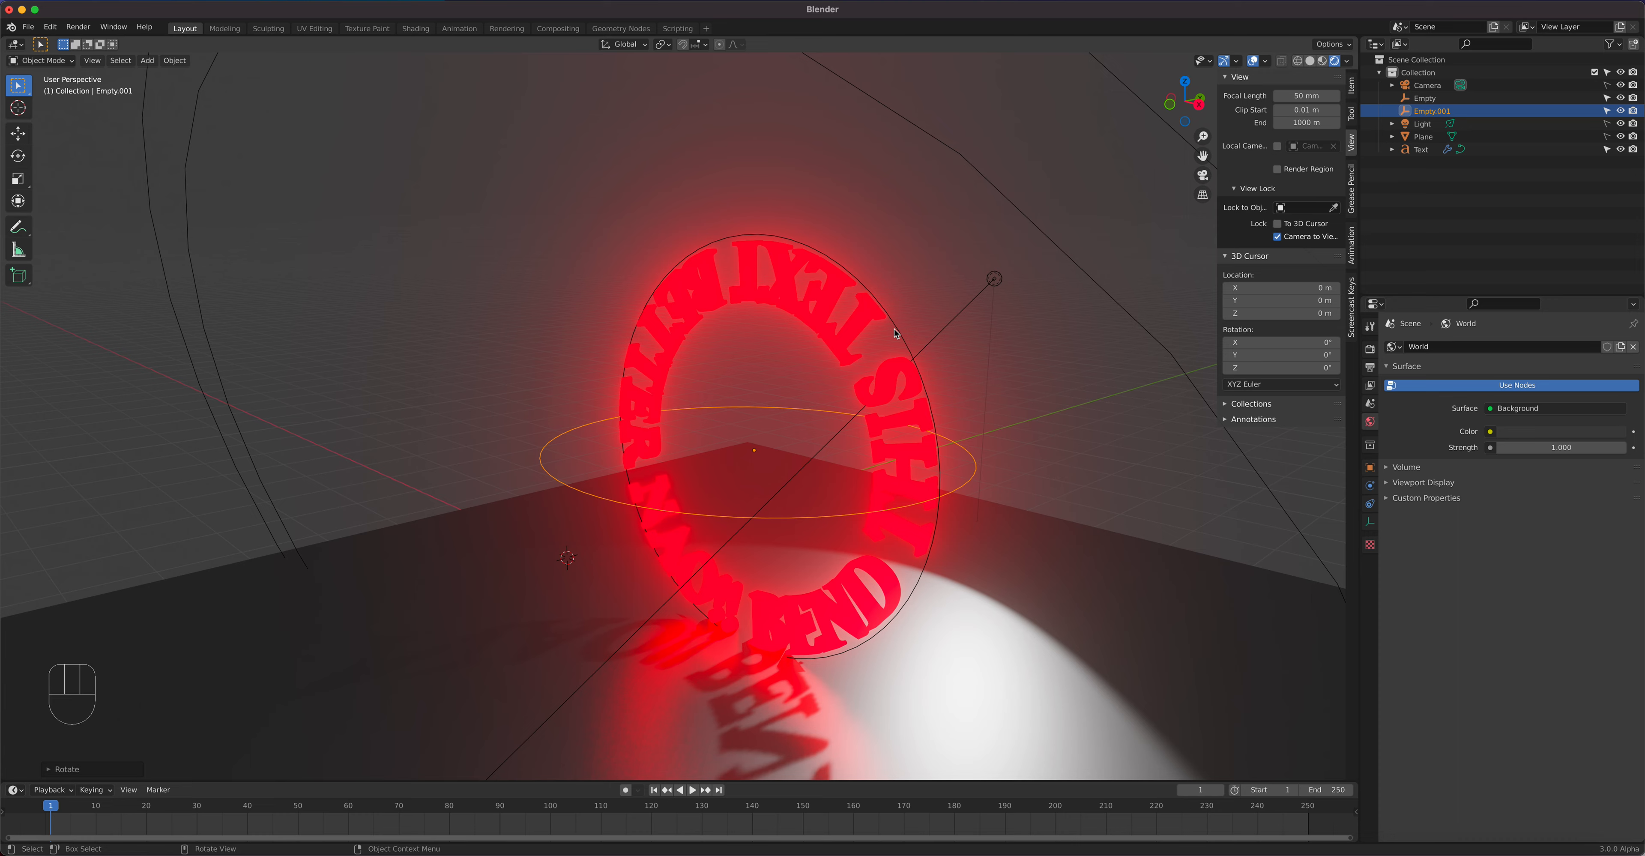
Step: Parent the text to the upright circle empty with Object (Keep Transform) and try rotating the empty with it
click(851, 333)
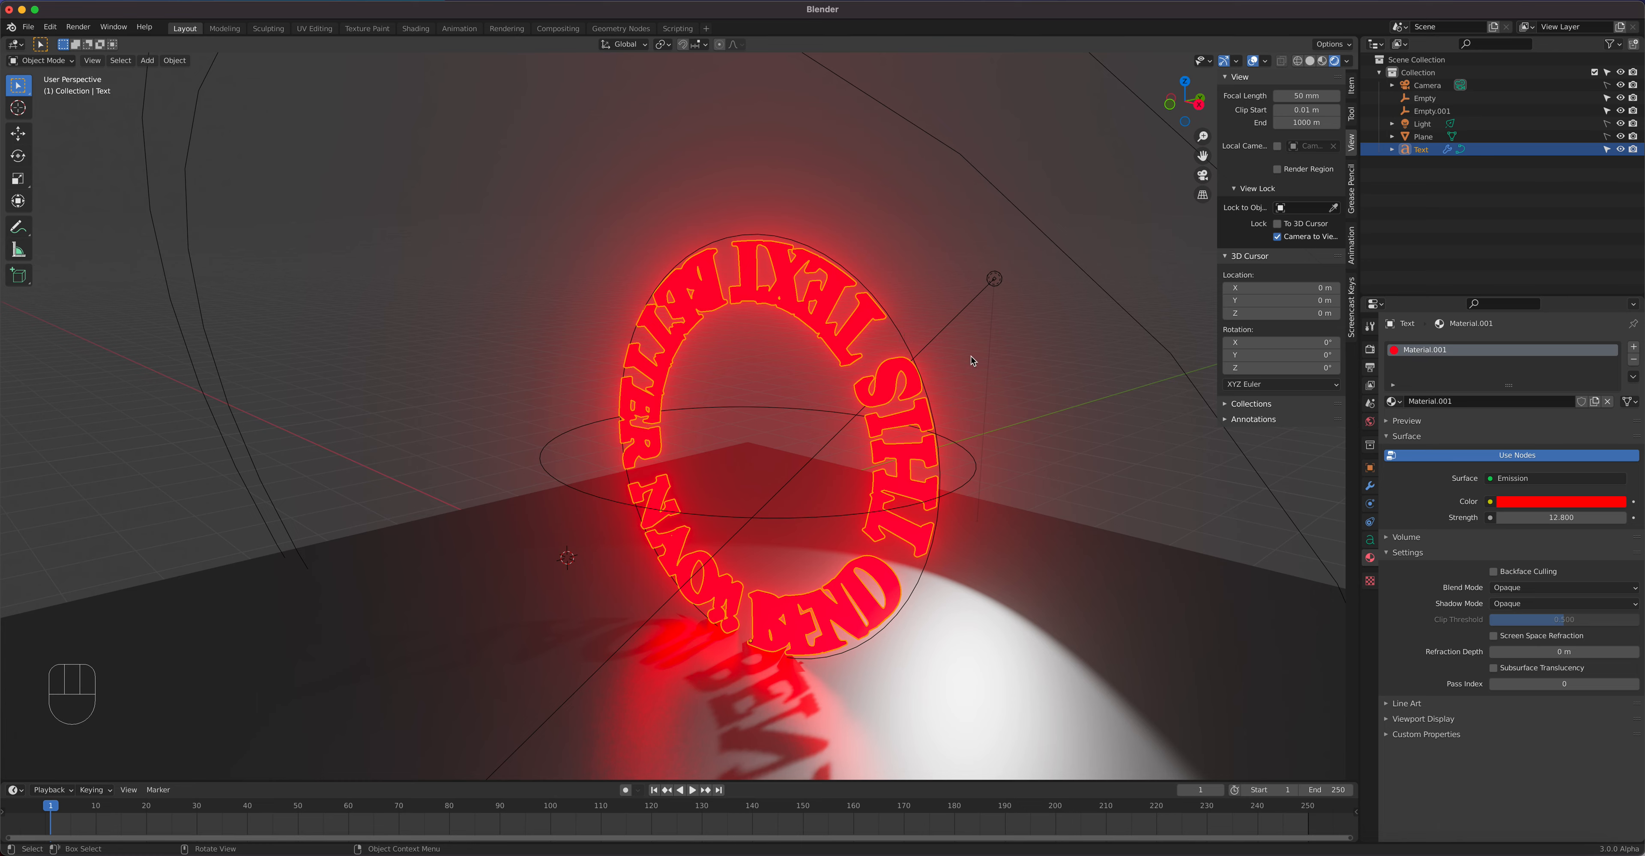
shift+click(903, 339)
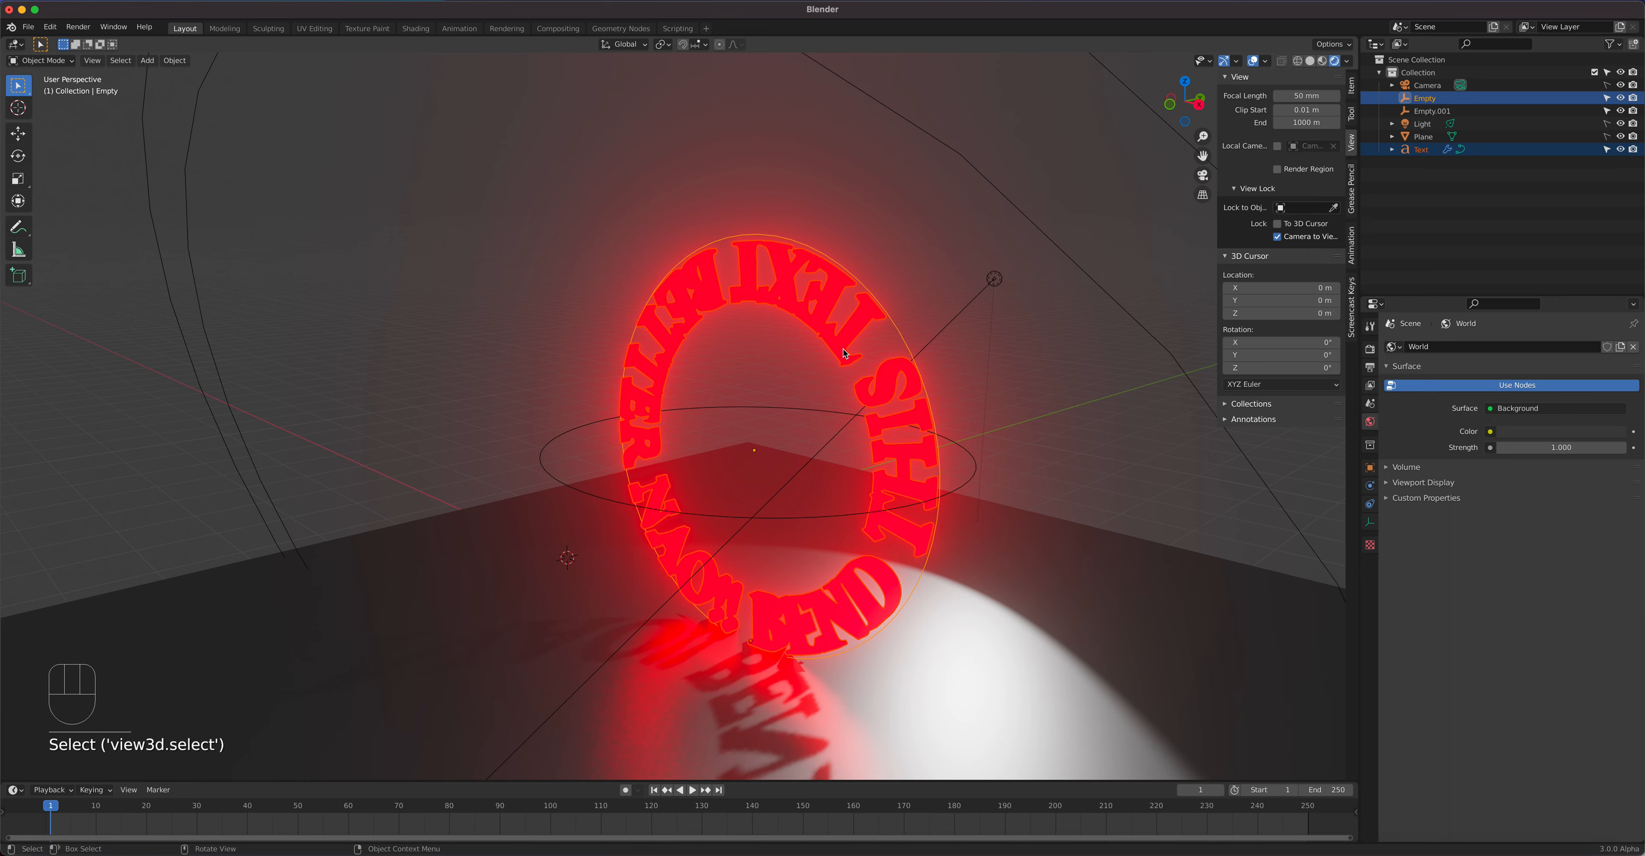
click(844, 354)
shift+click(898, 332)
key(ctrl+p)
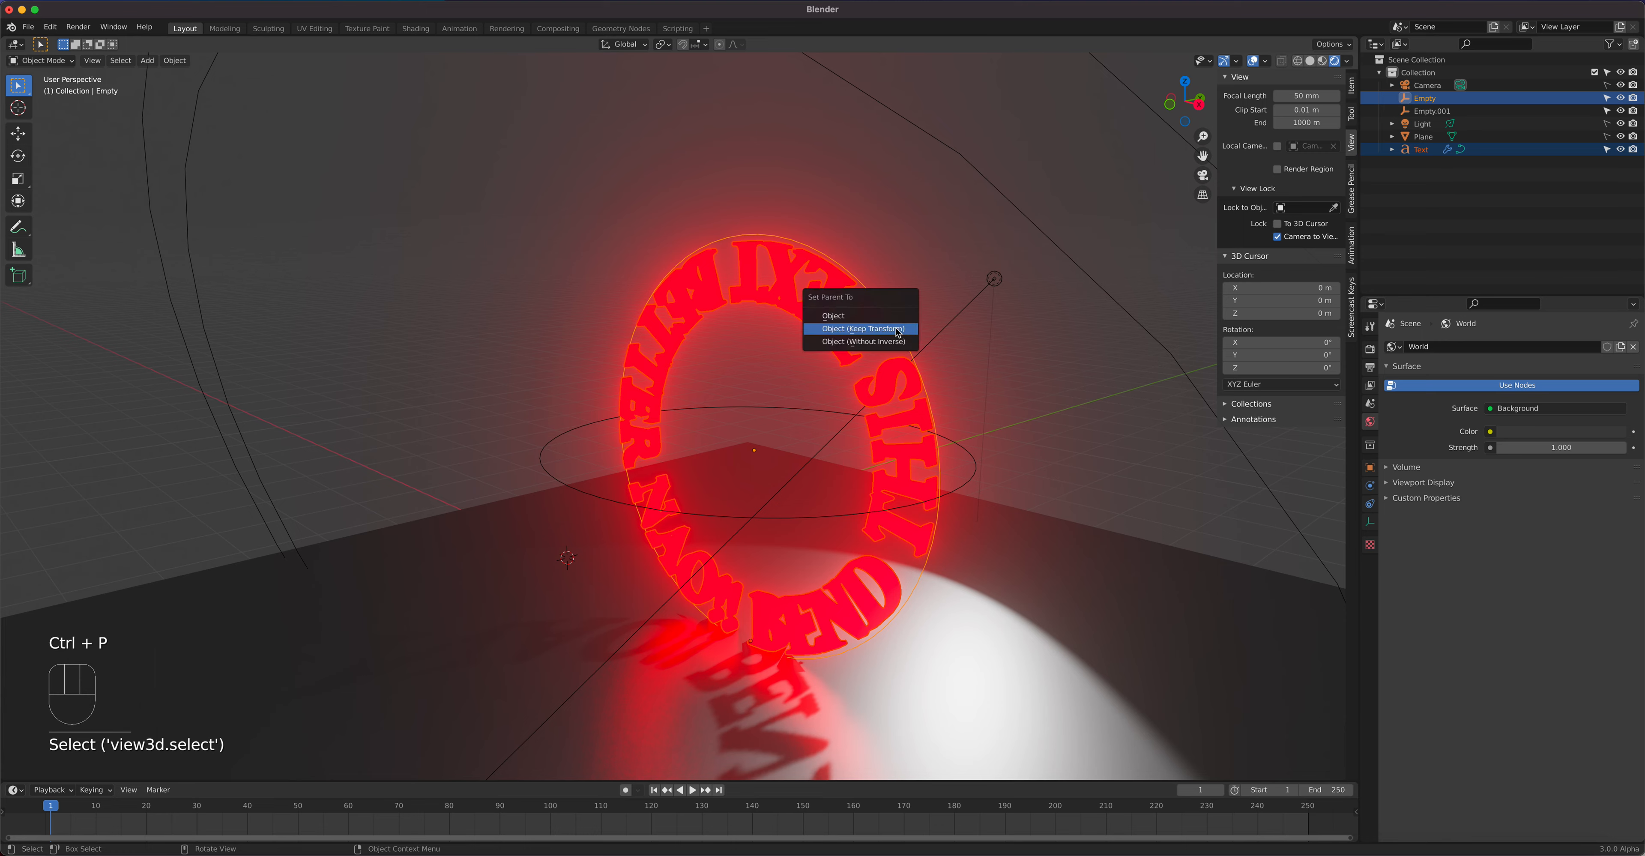
click(872, 328)
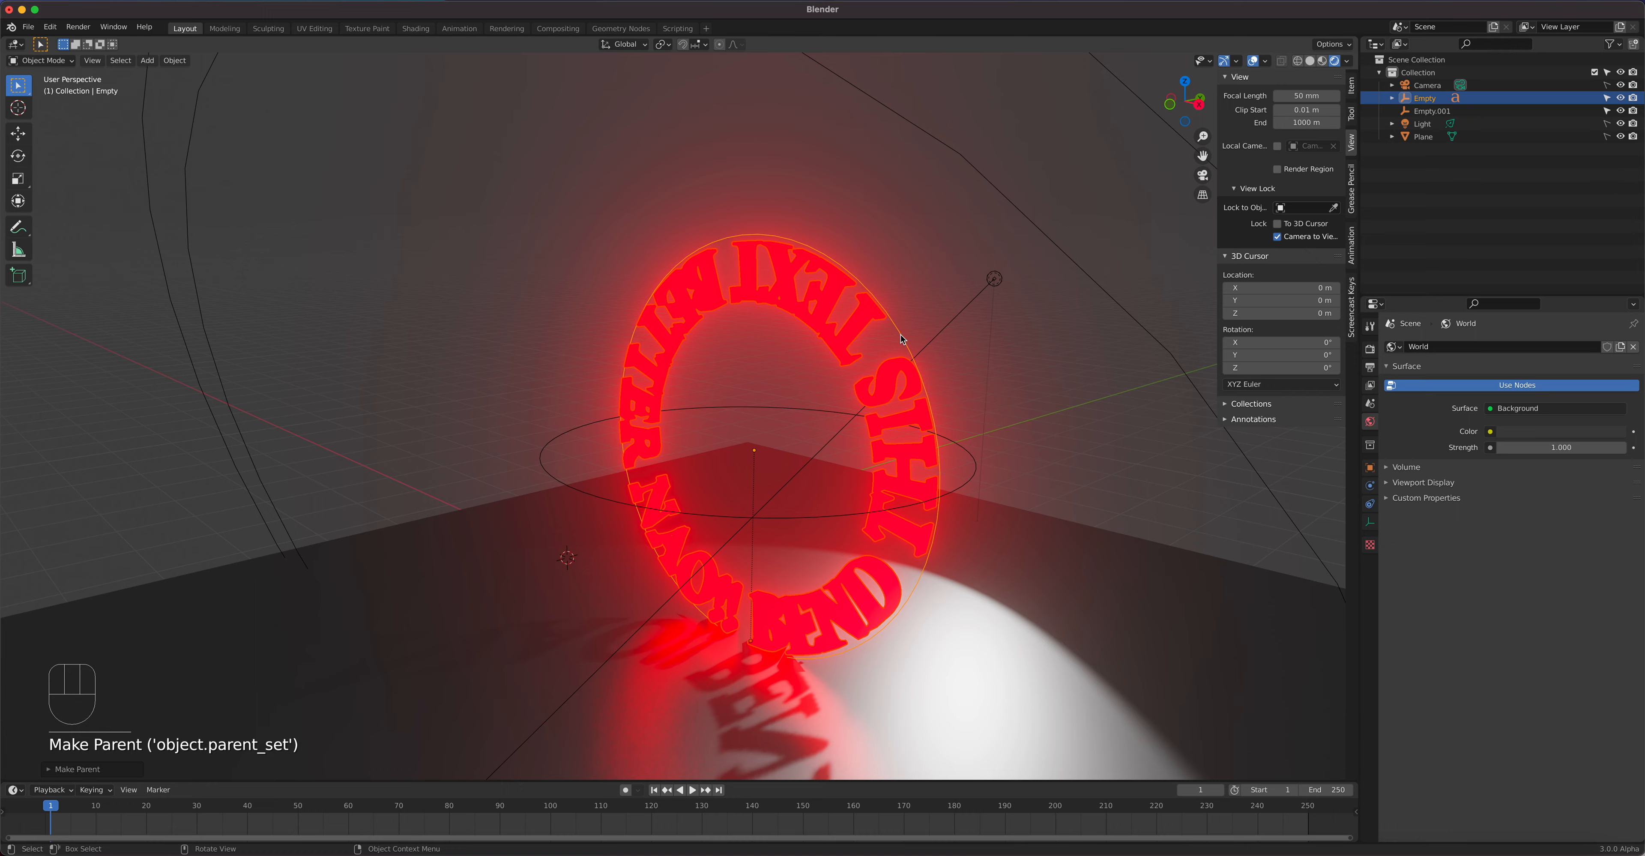
key(r)
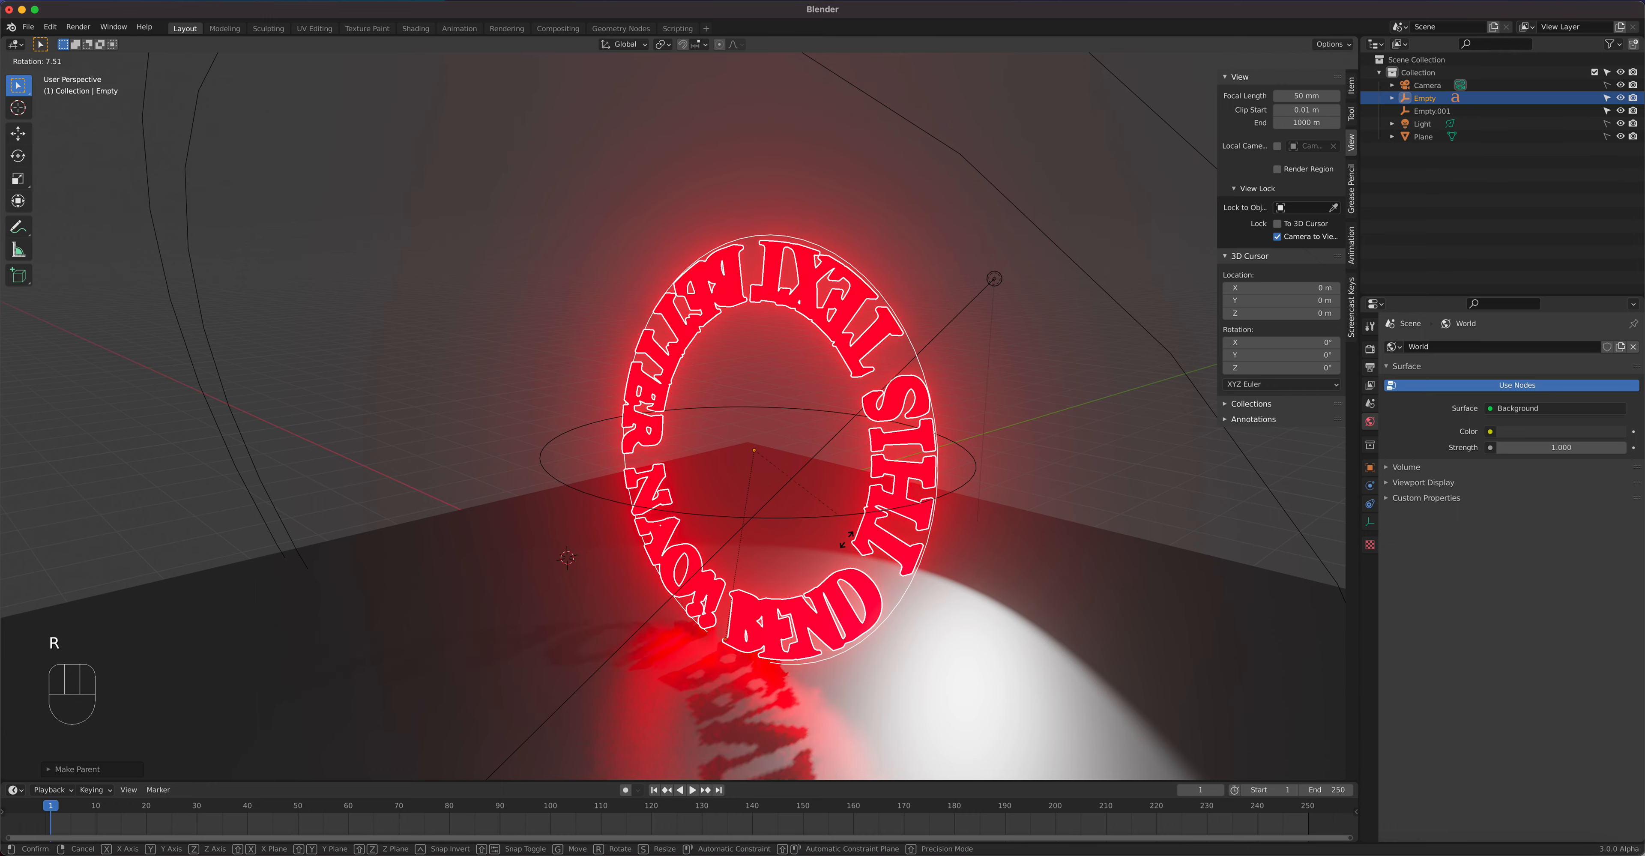
click(854, 524)
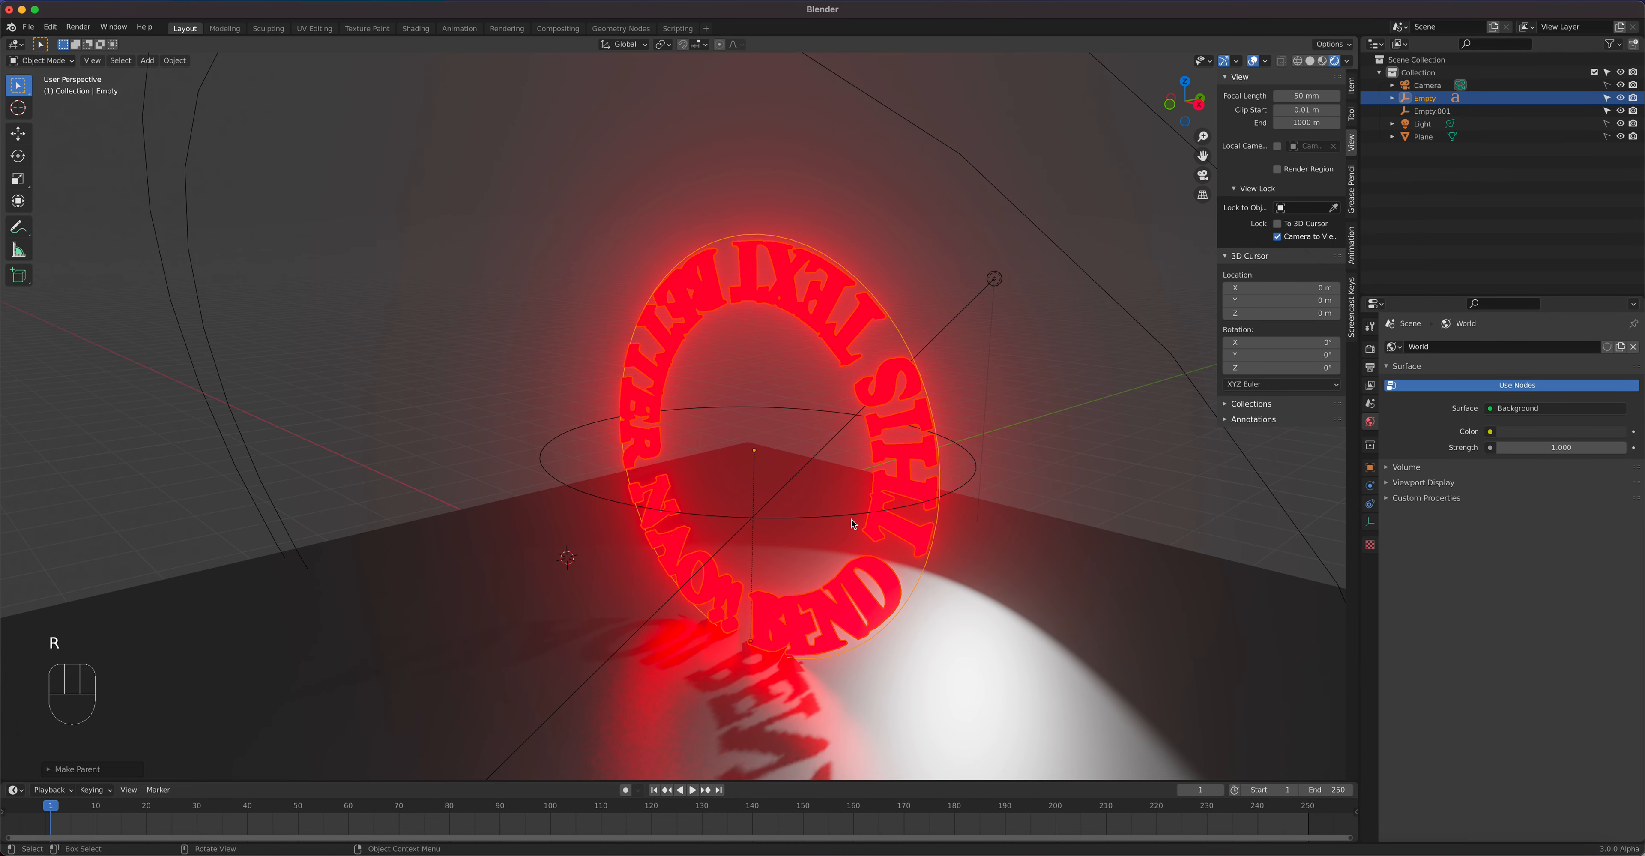
Step: Parent the upright circle empty to the horizontal one with Object (Keep Transform) and try rotating the horizontal empty
click(902, 339)
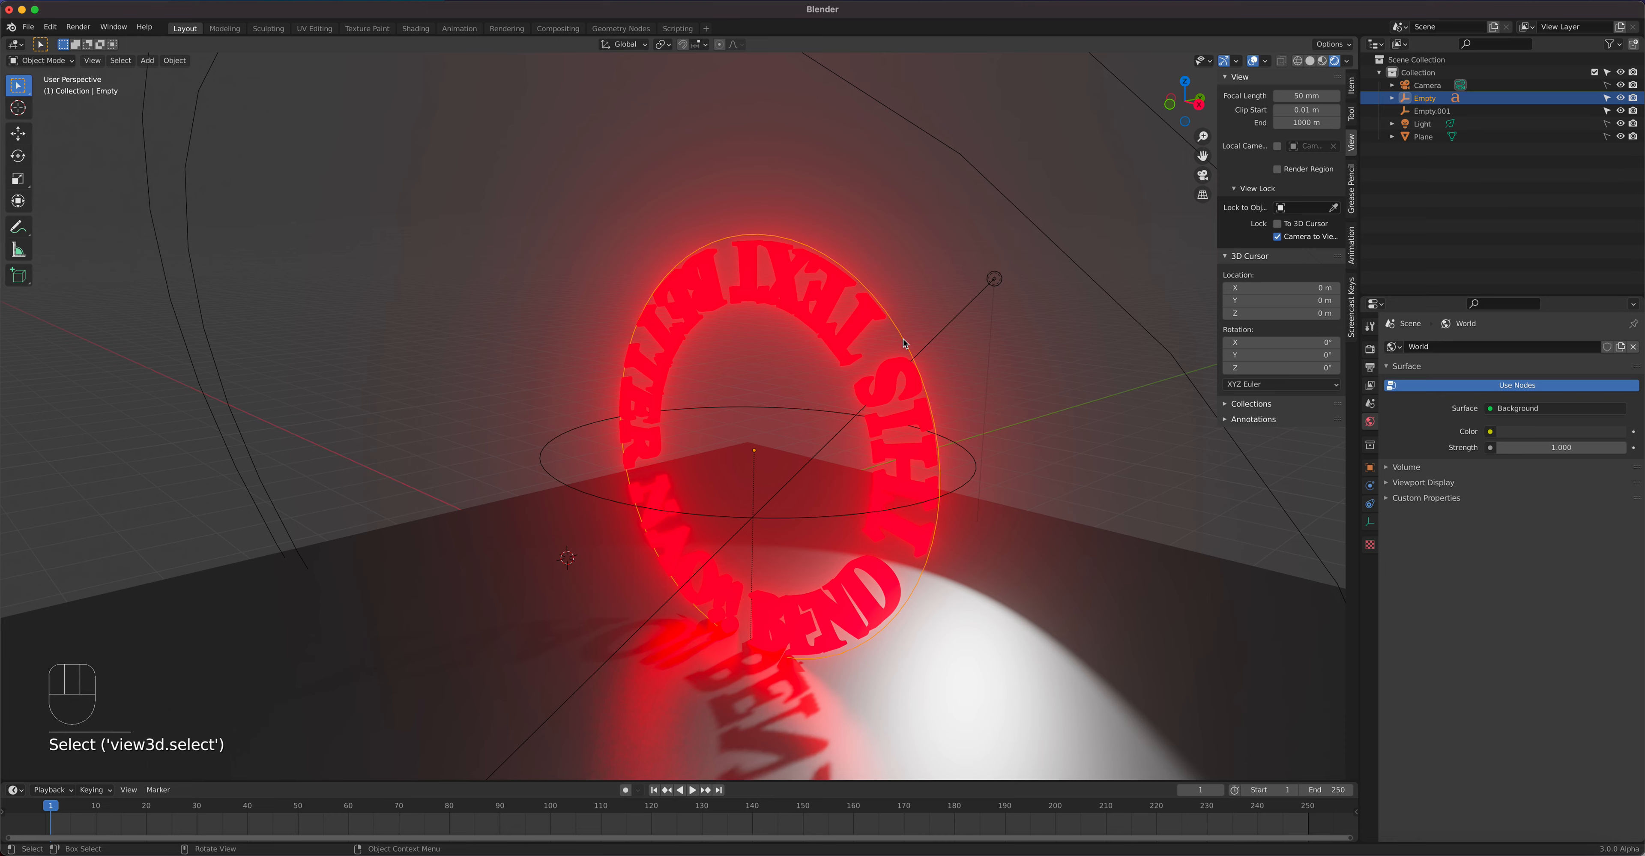
shift+click(543, 462)
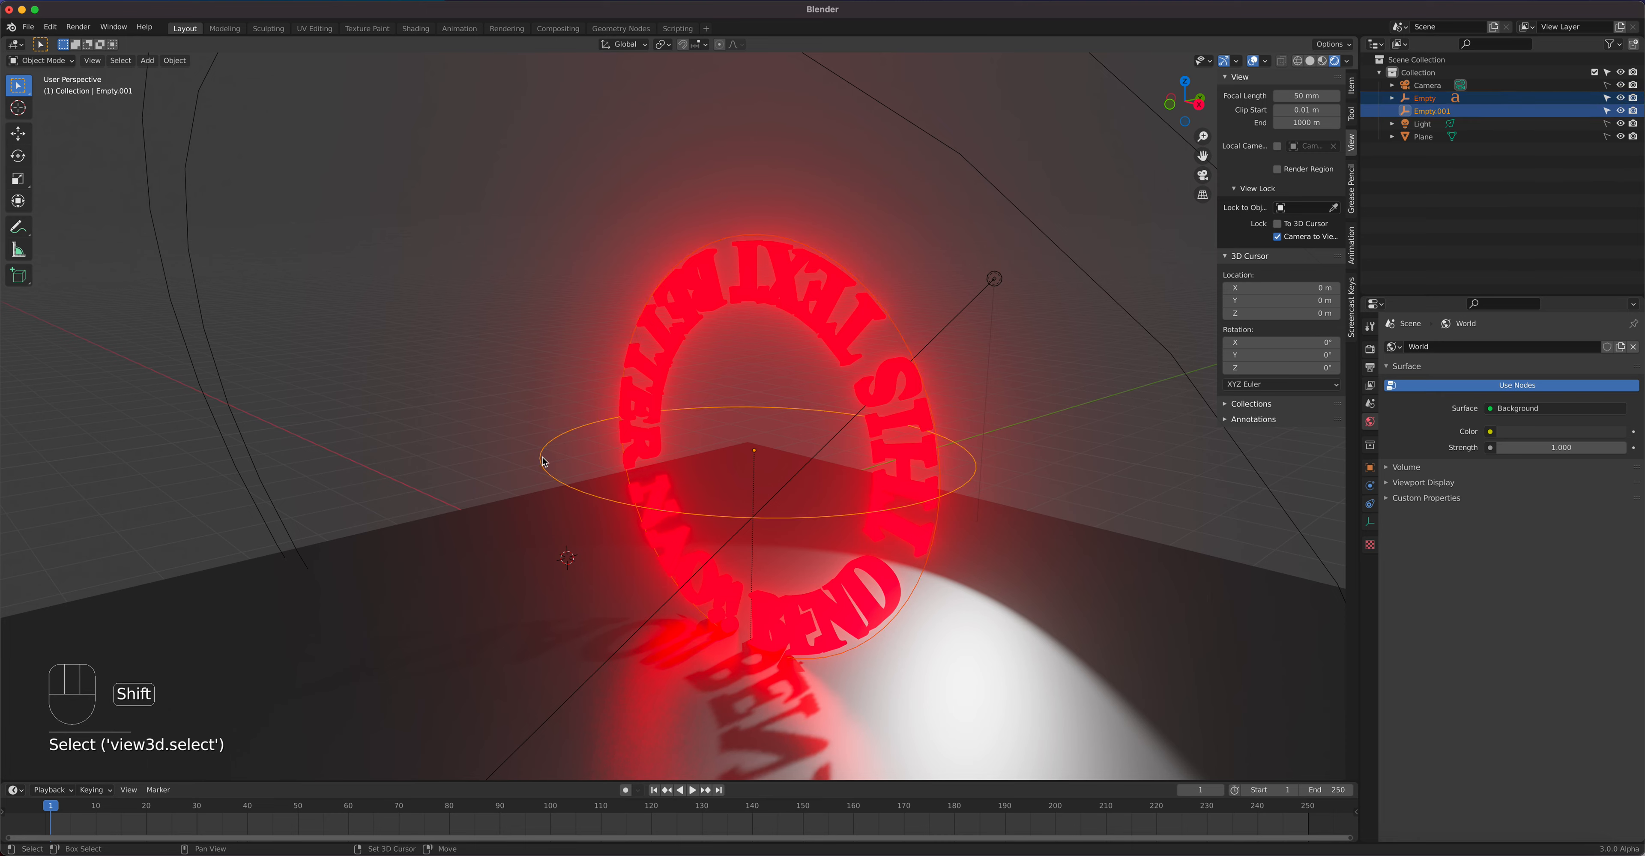
key(ctrl+p)
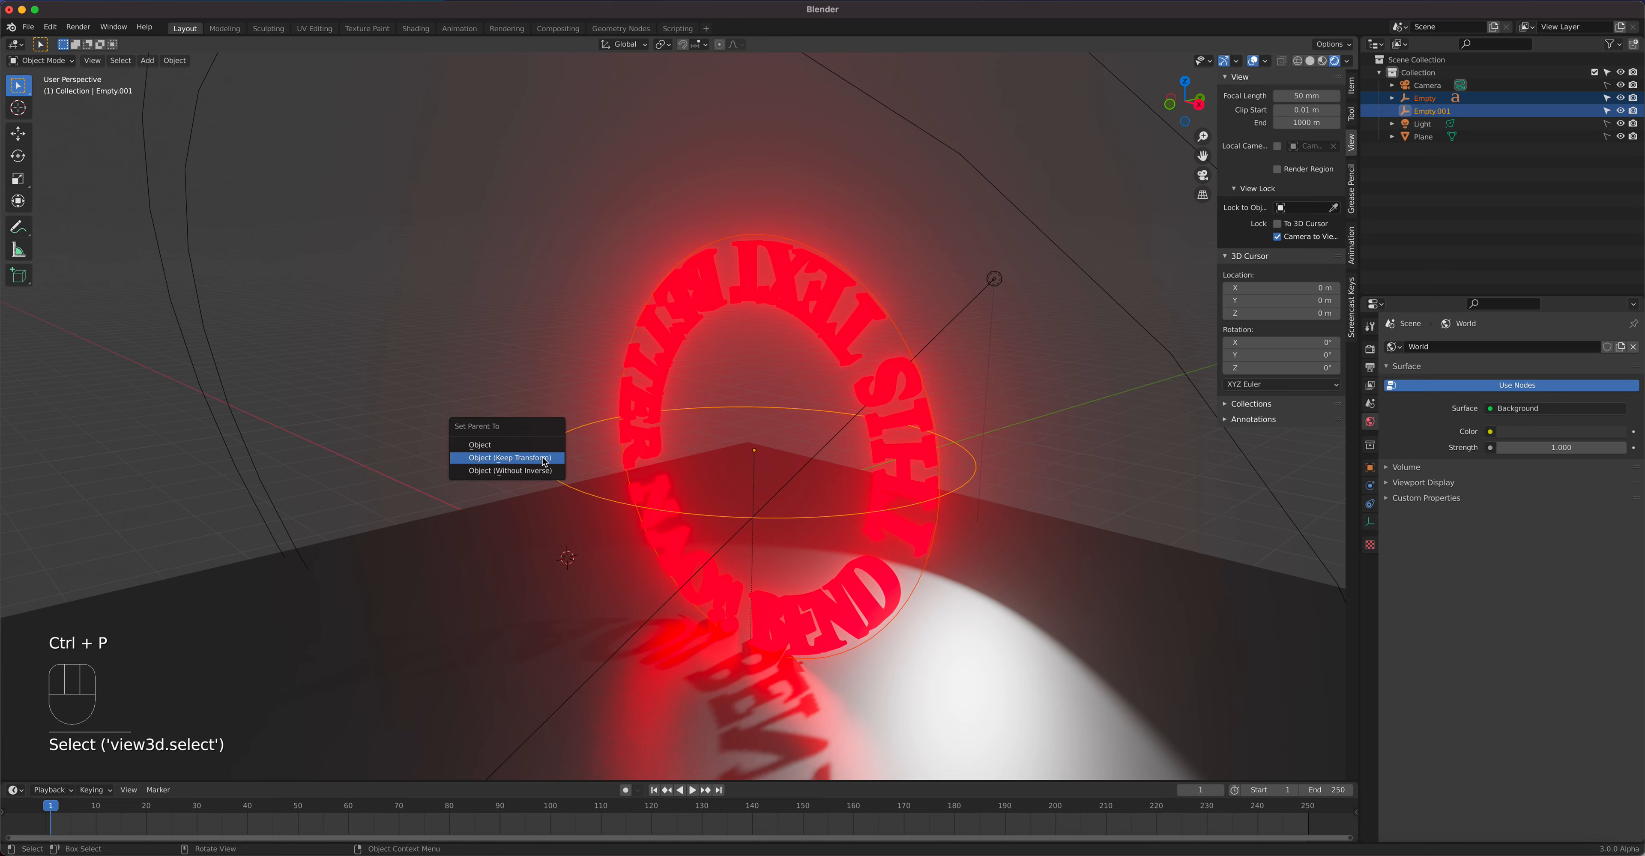
click(546, 458)
click(600, 505)
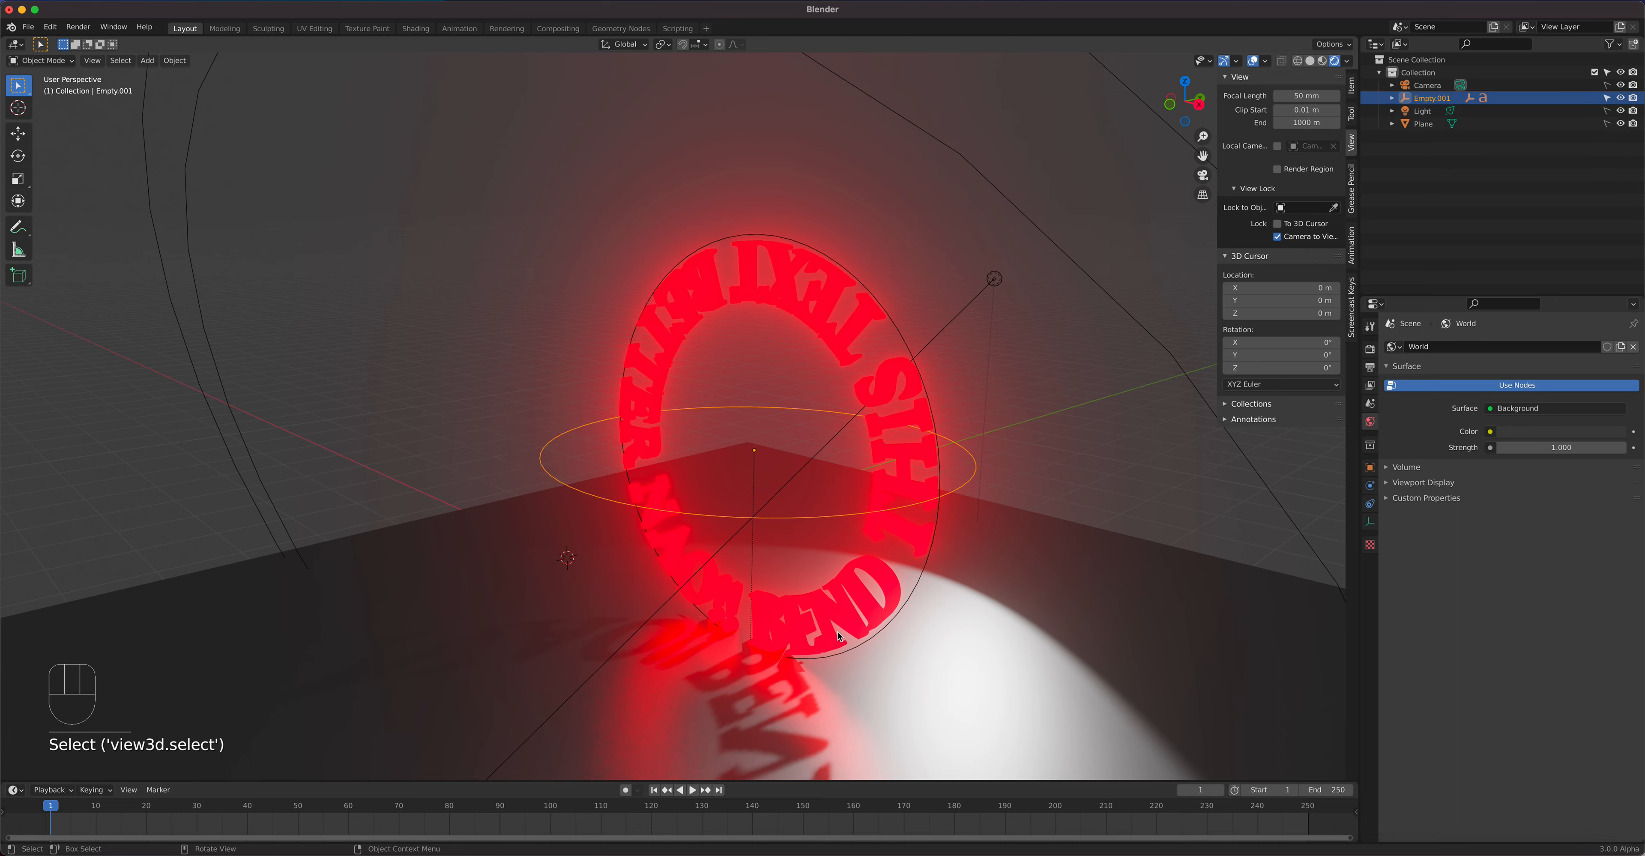
key(r)
right_click(854, 597)
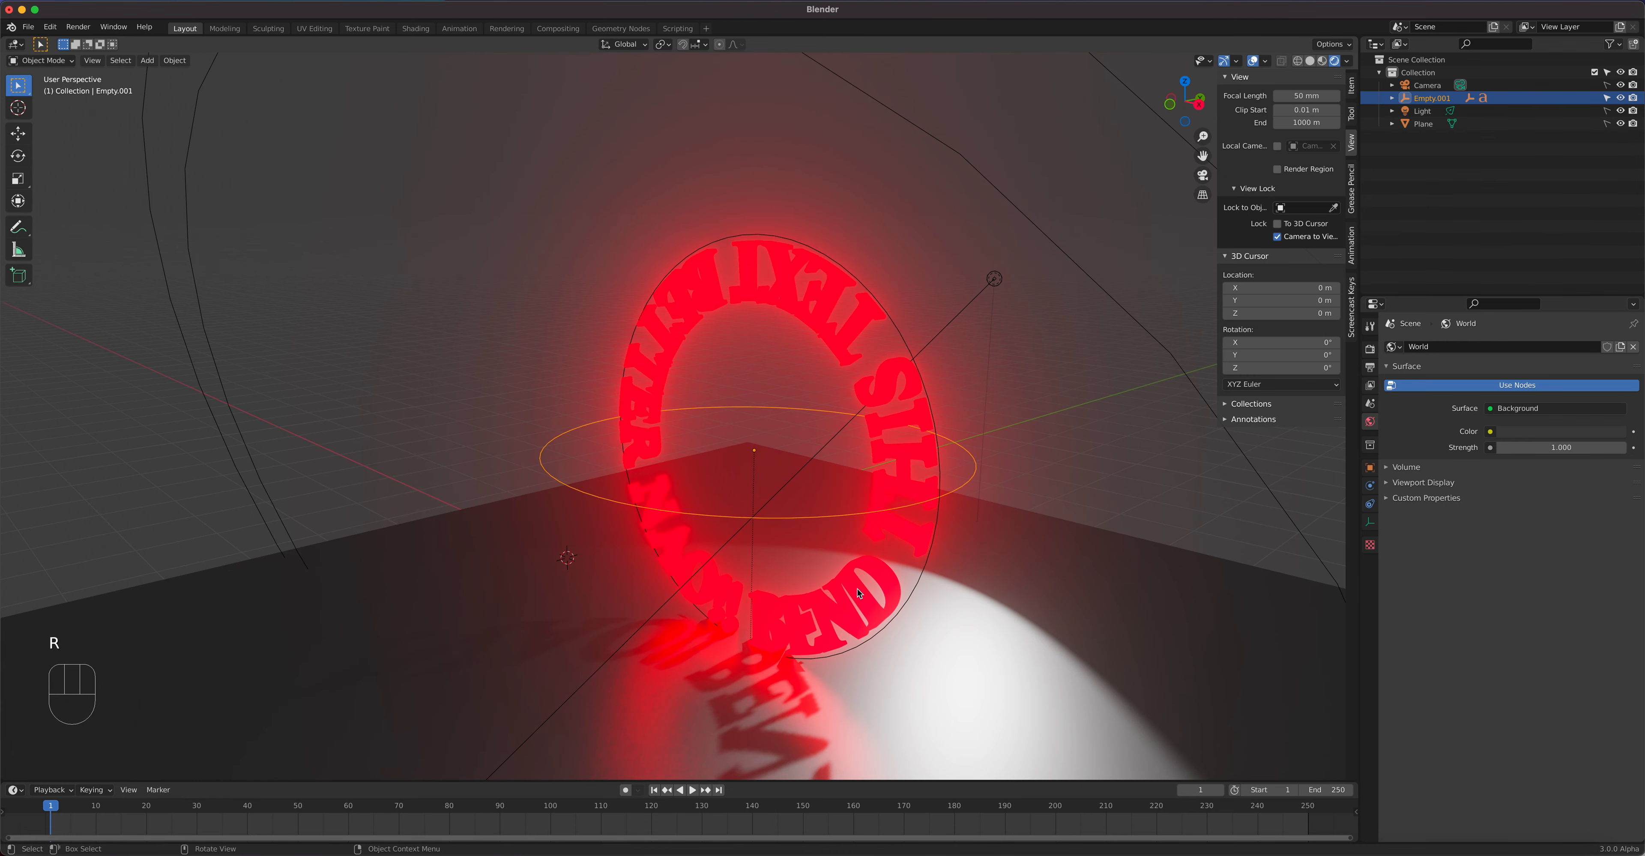
Step: Insert a keyframe on only the upright empty's Y rotation, at 0° on frame 1
key(KP_1)
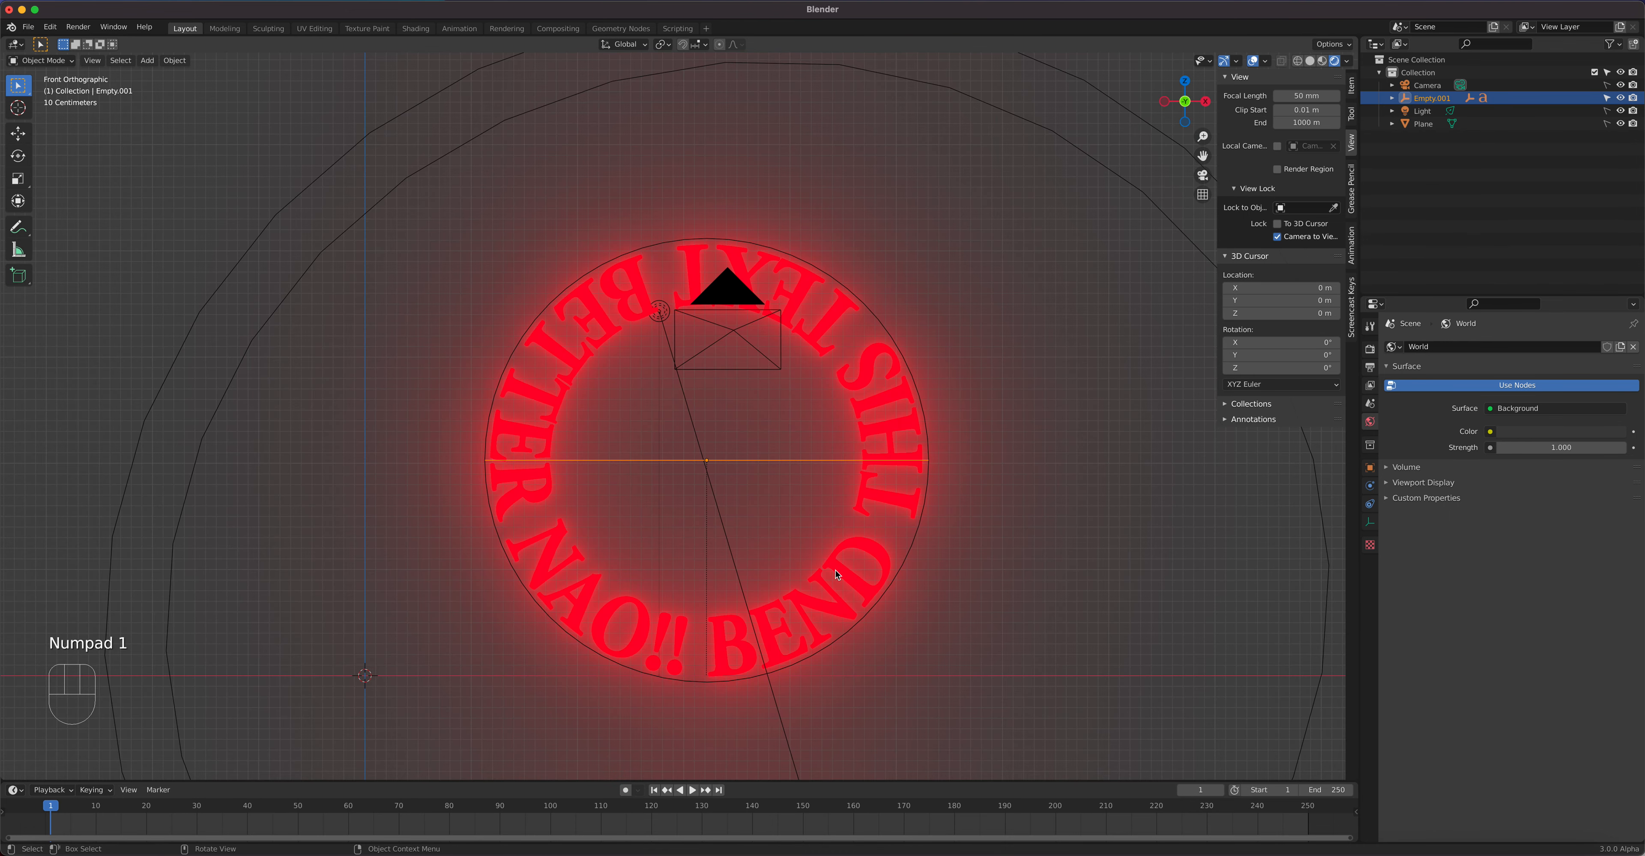
click(897, 343)
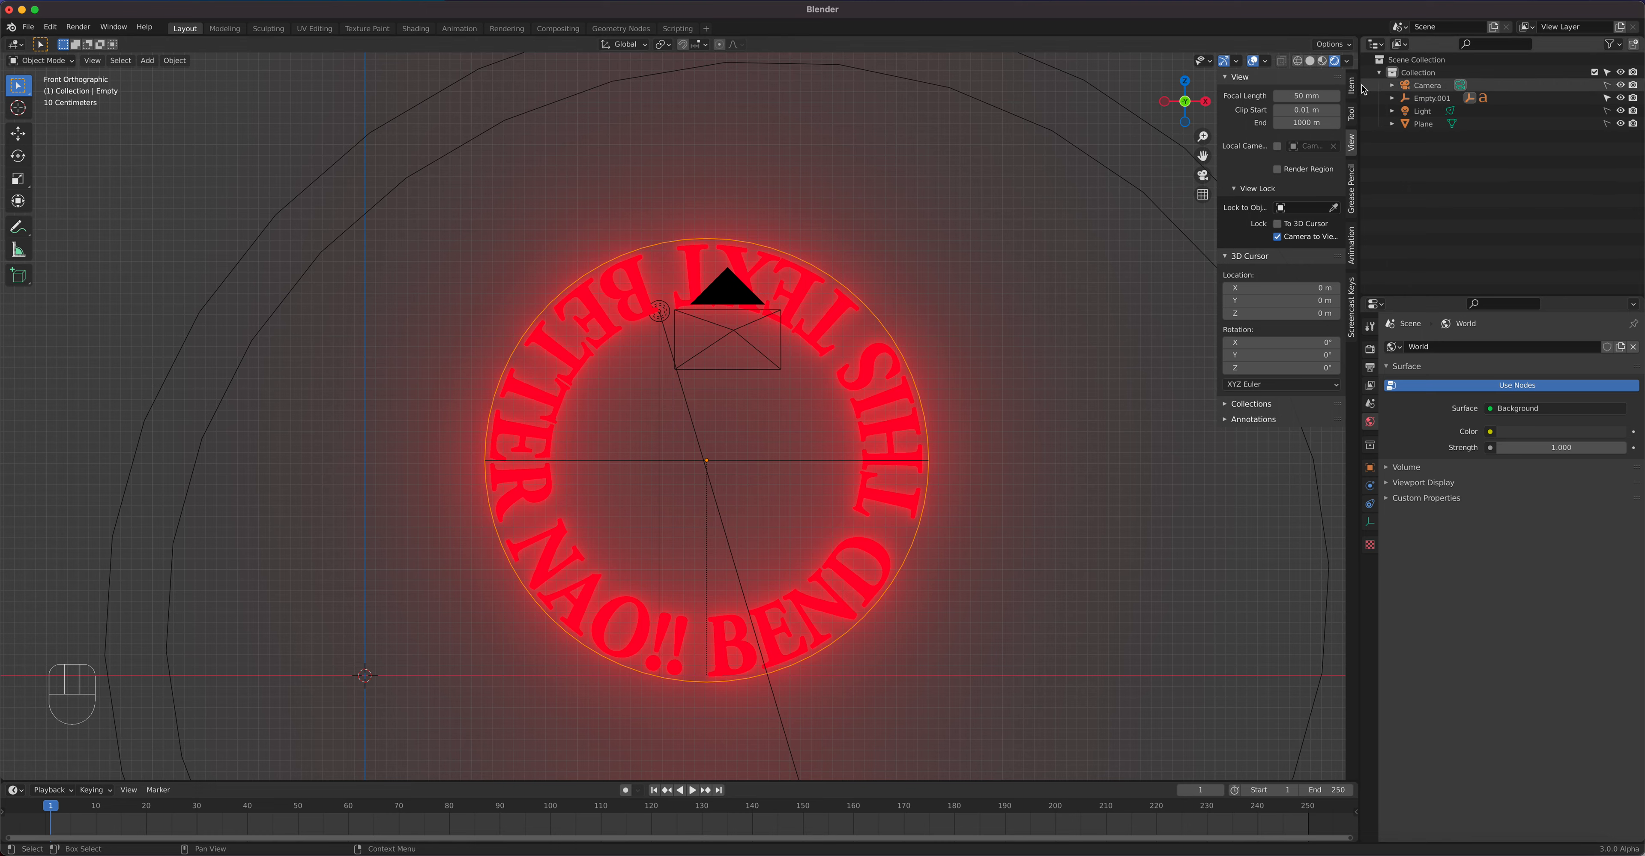
click(1354, 90)
drag(1268, 174, 1322, 174)
key(Escape)
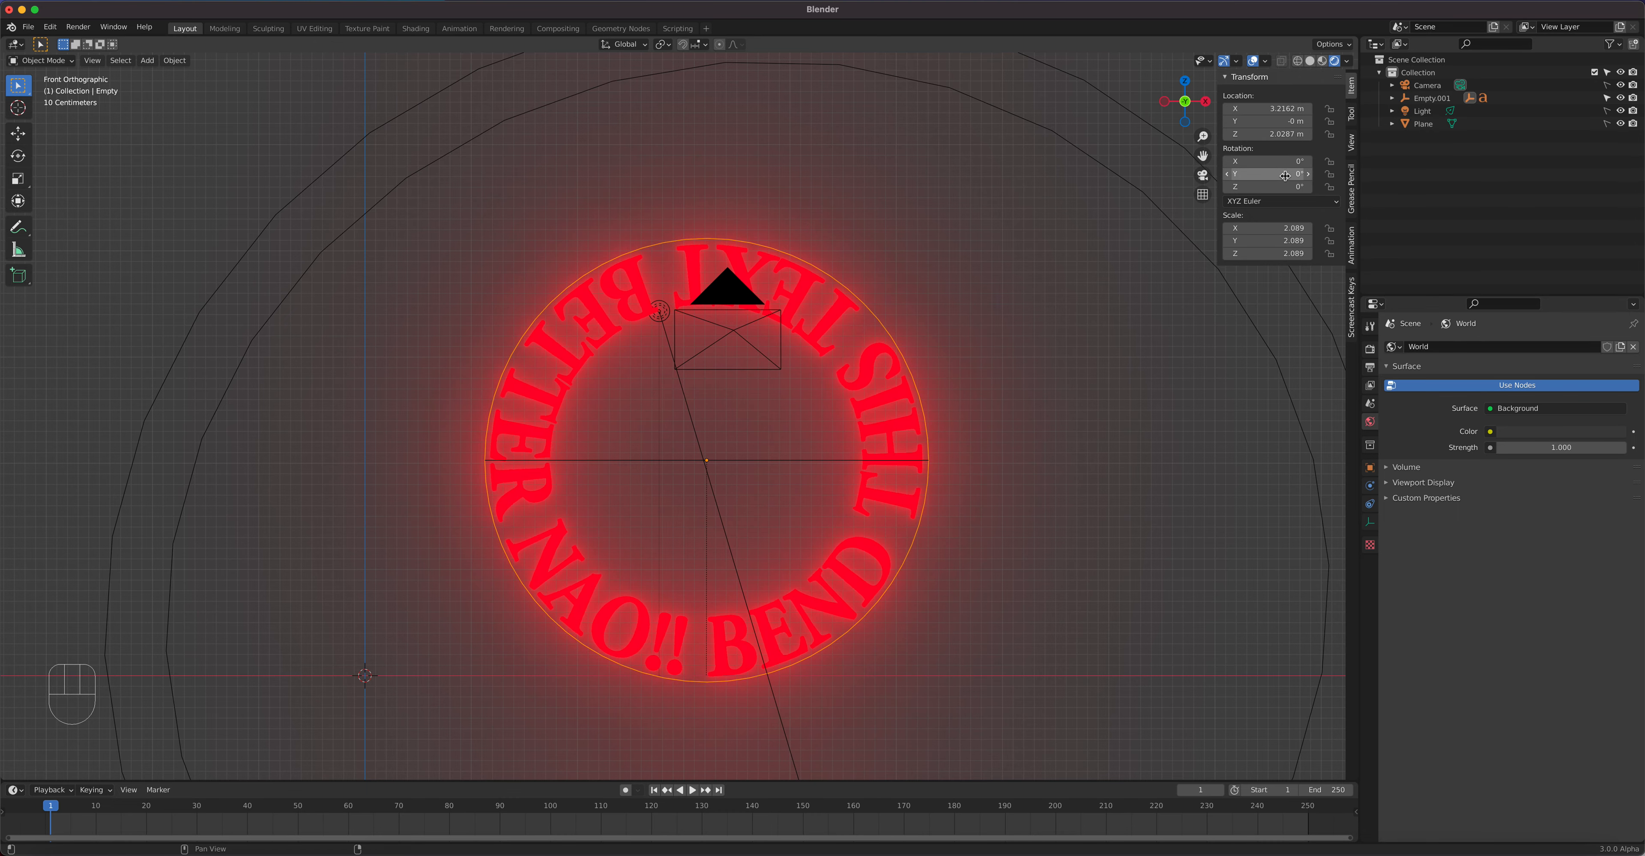
right_click(1262, 174)
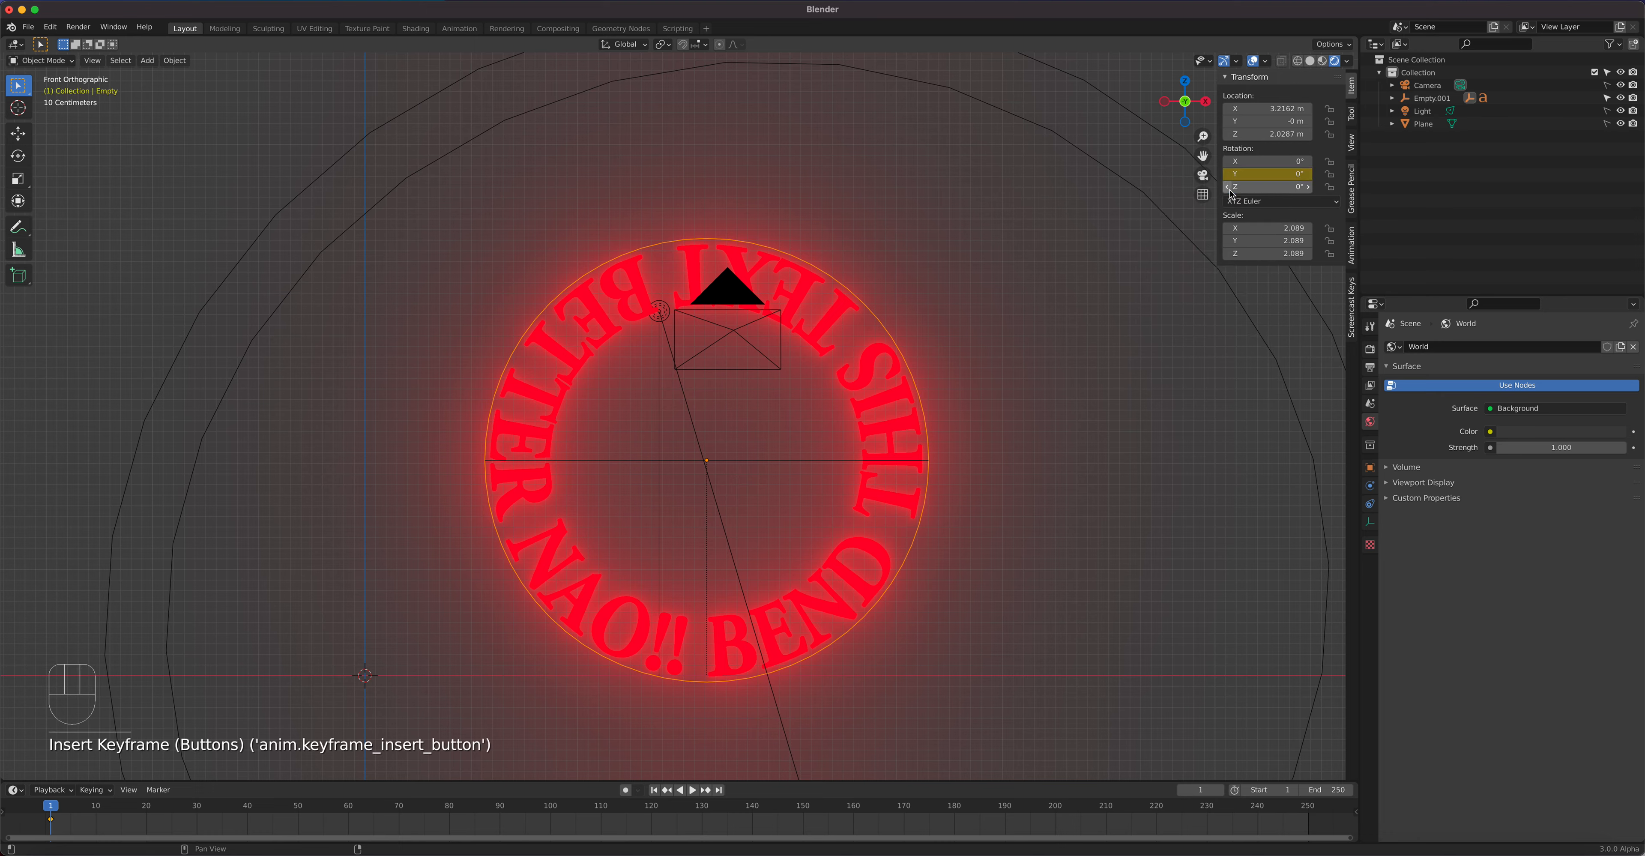
click(1231, 187)
Step: Set the upright empty's Y rotation to 359° at frame 240 and keyframe only that value
click(1256, 824)
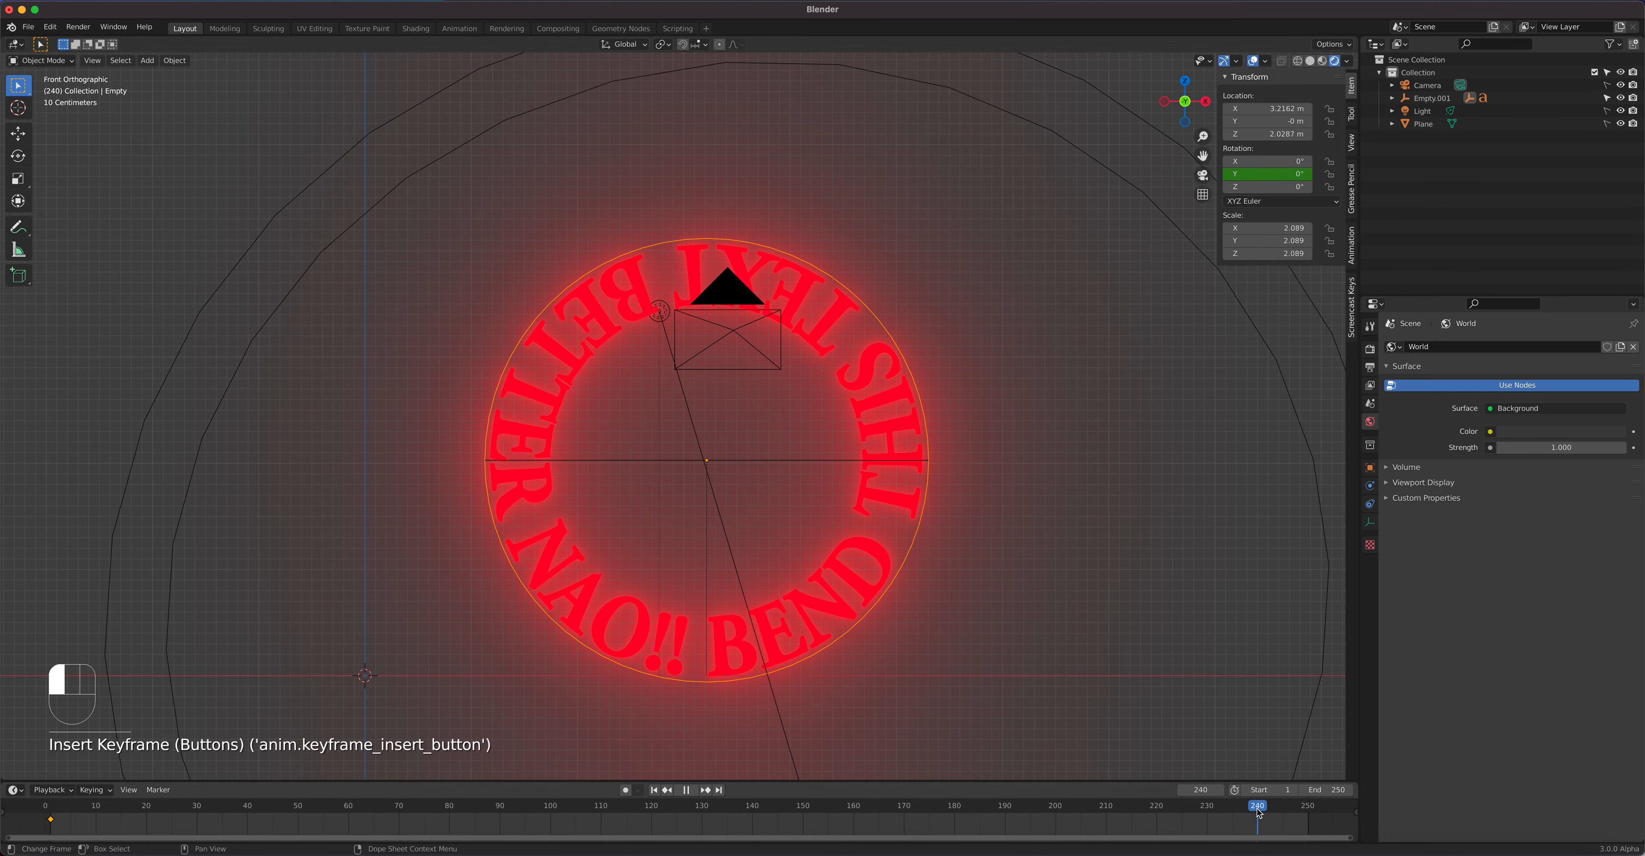
click(1250, 175)
text(359)
key(Return)
right_click(1250, 174)
click(1233, 174)
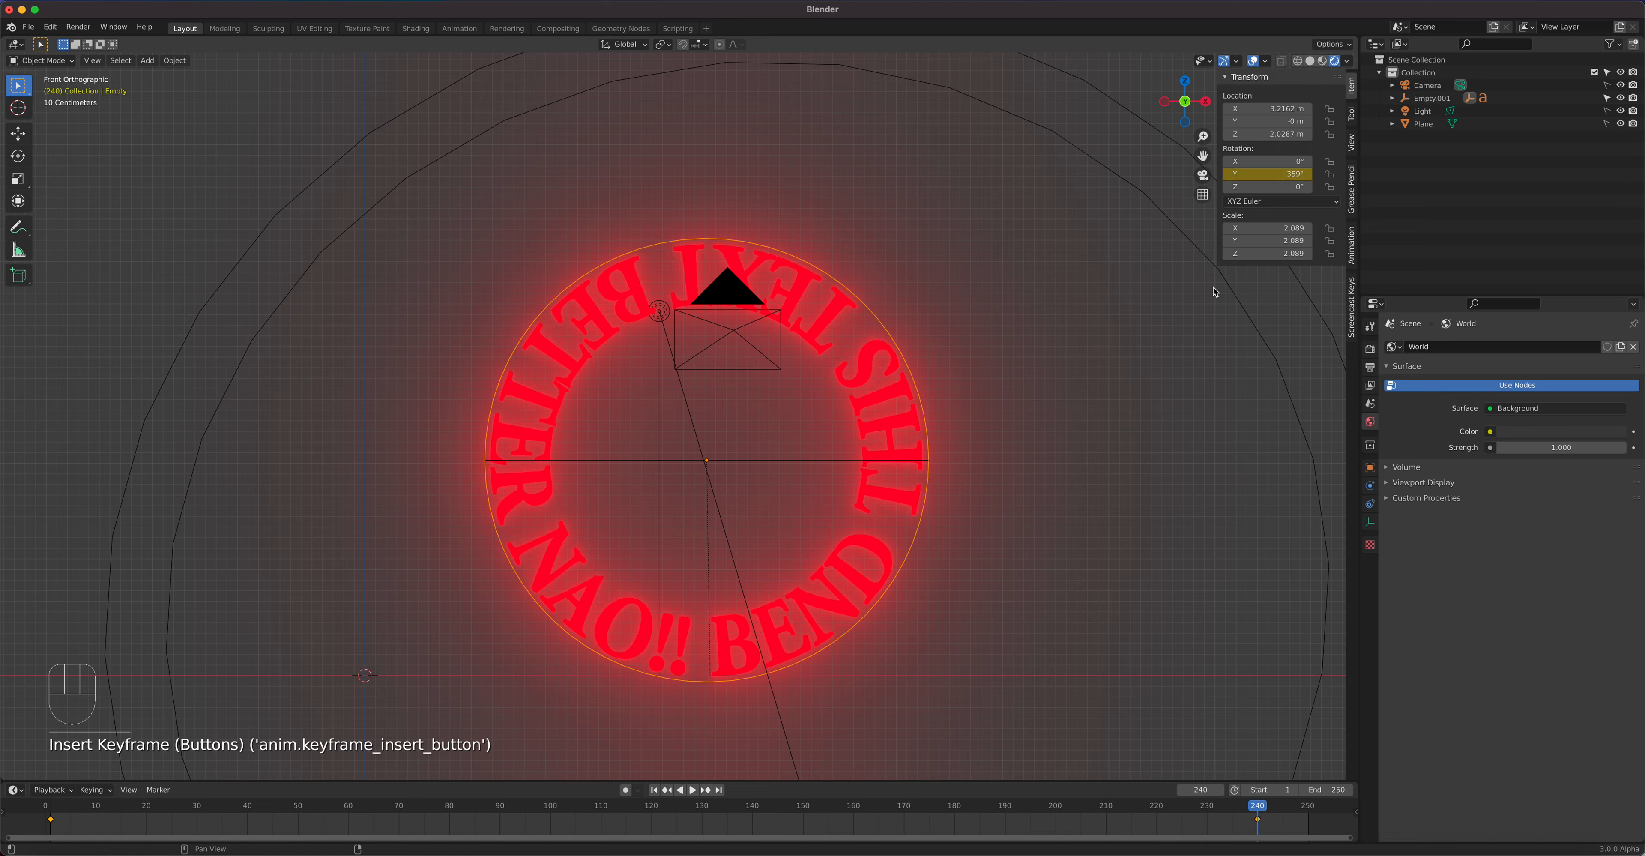
Step: Play the rotation animation, set the scene's end frame to 240, and stop playback
key(space)
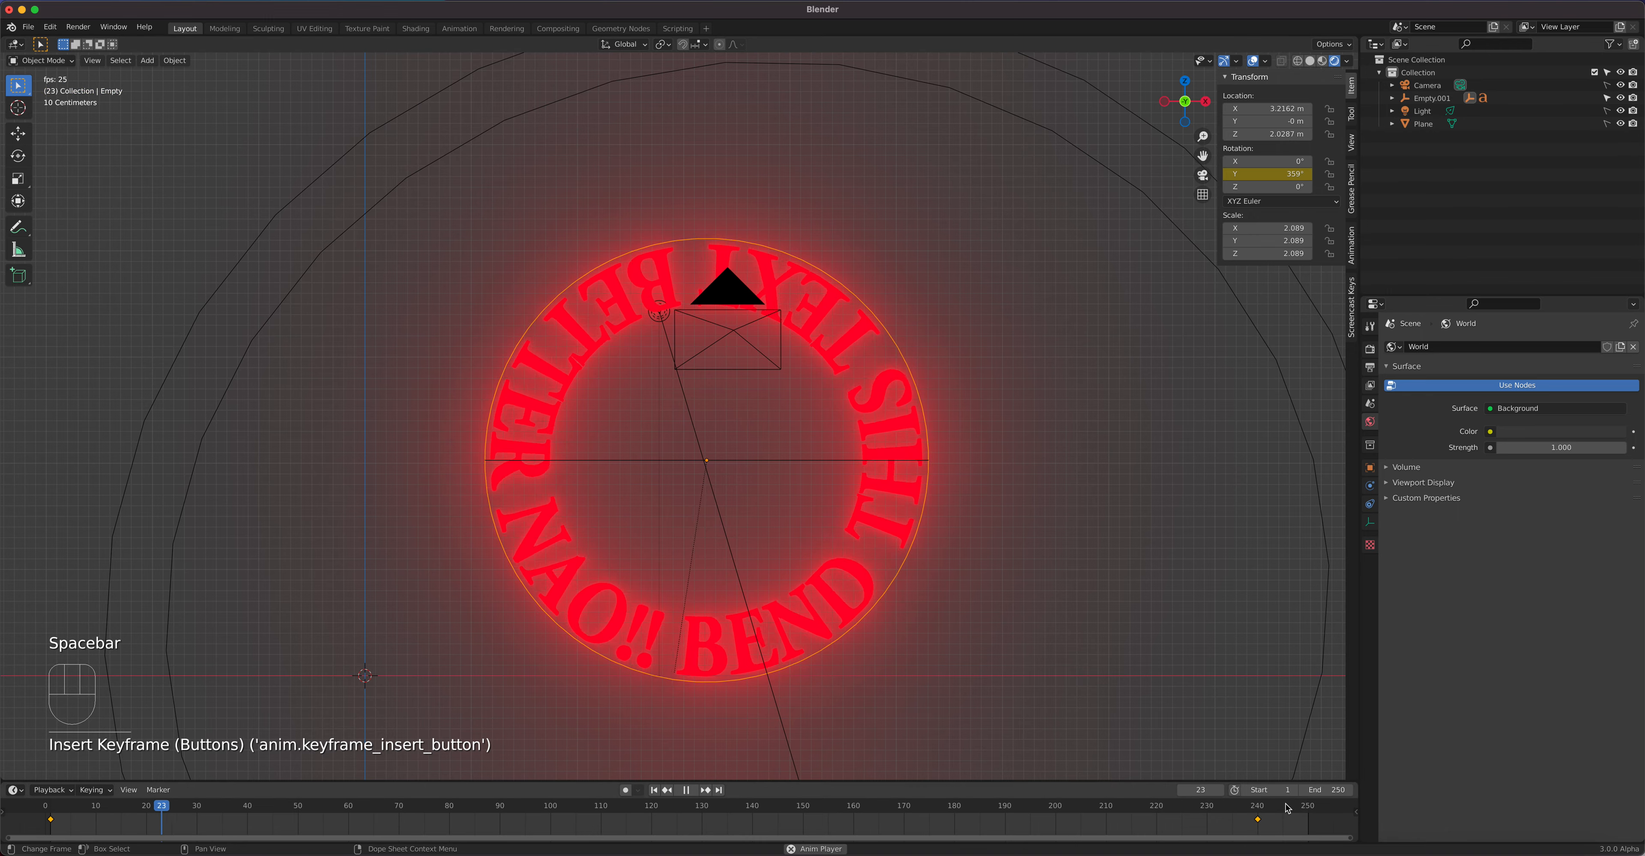
click(1314, 790)
text(240)
key(Return)
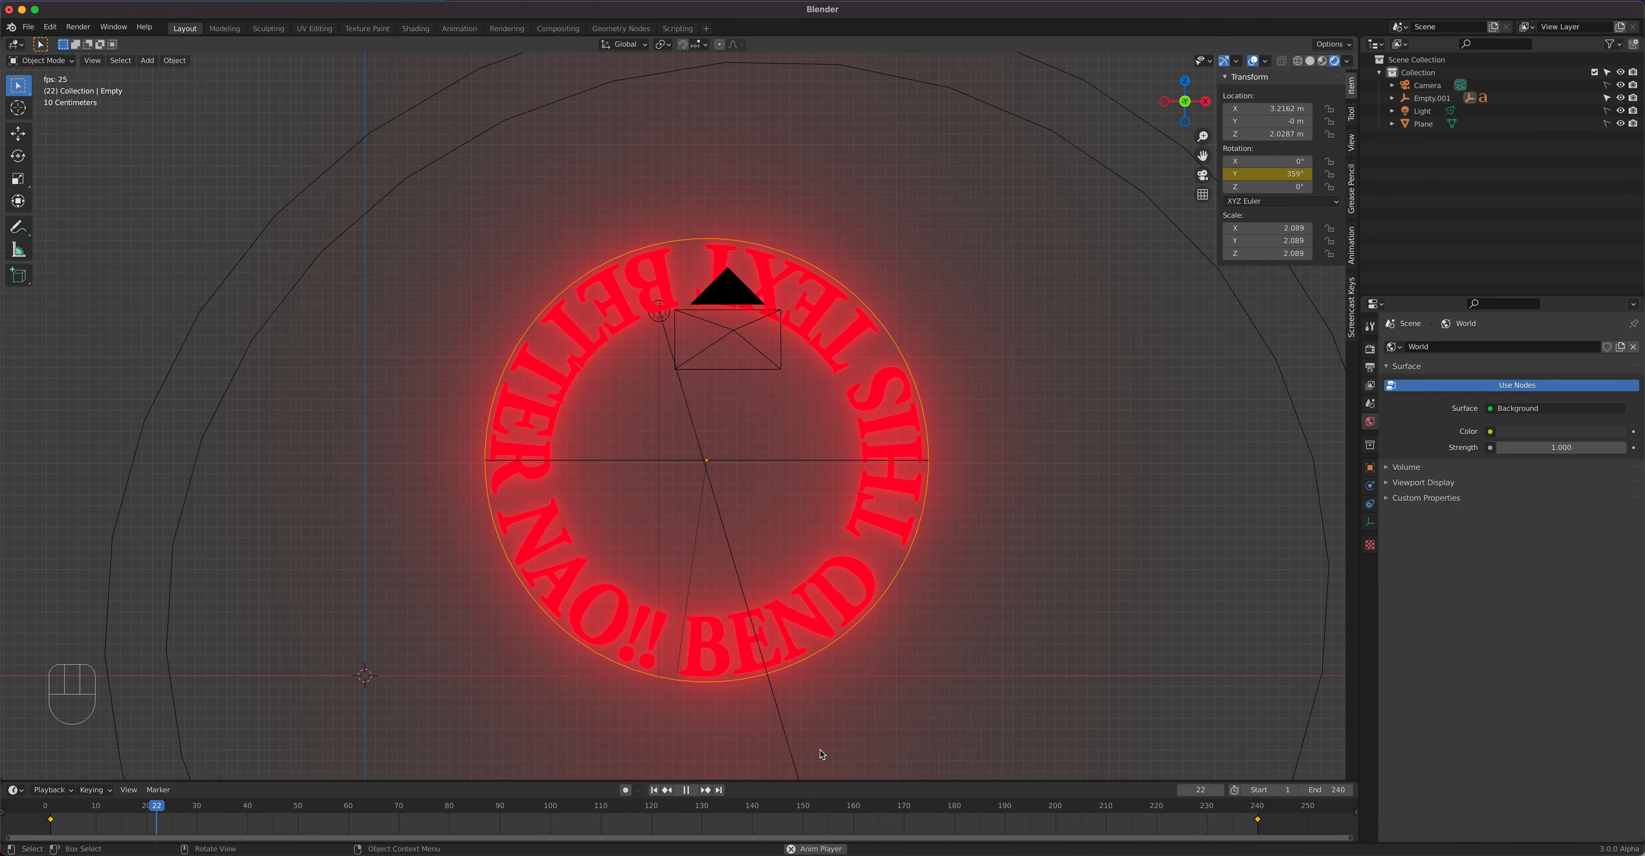
key(space)
Step: Switch the timeline area to the Graph Editor, frame the upright empty's rotation curve and enlarge the area to about half the window
click(14, 790)
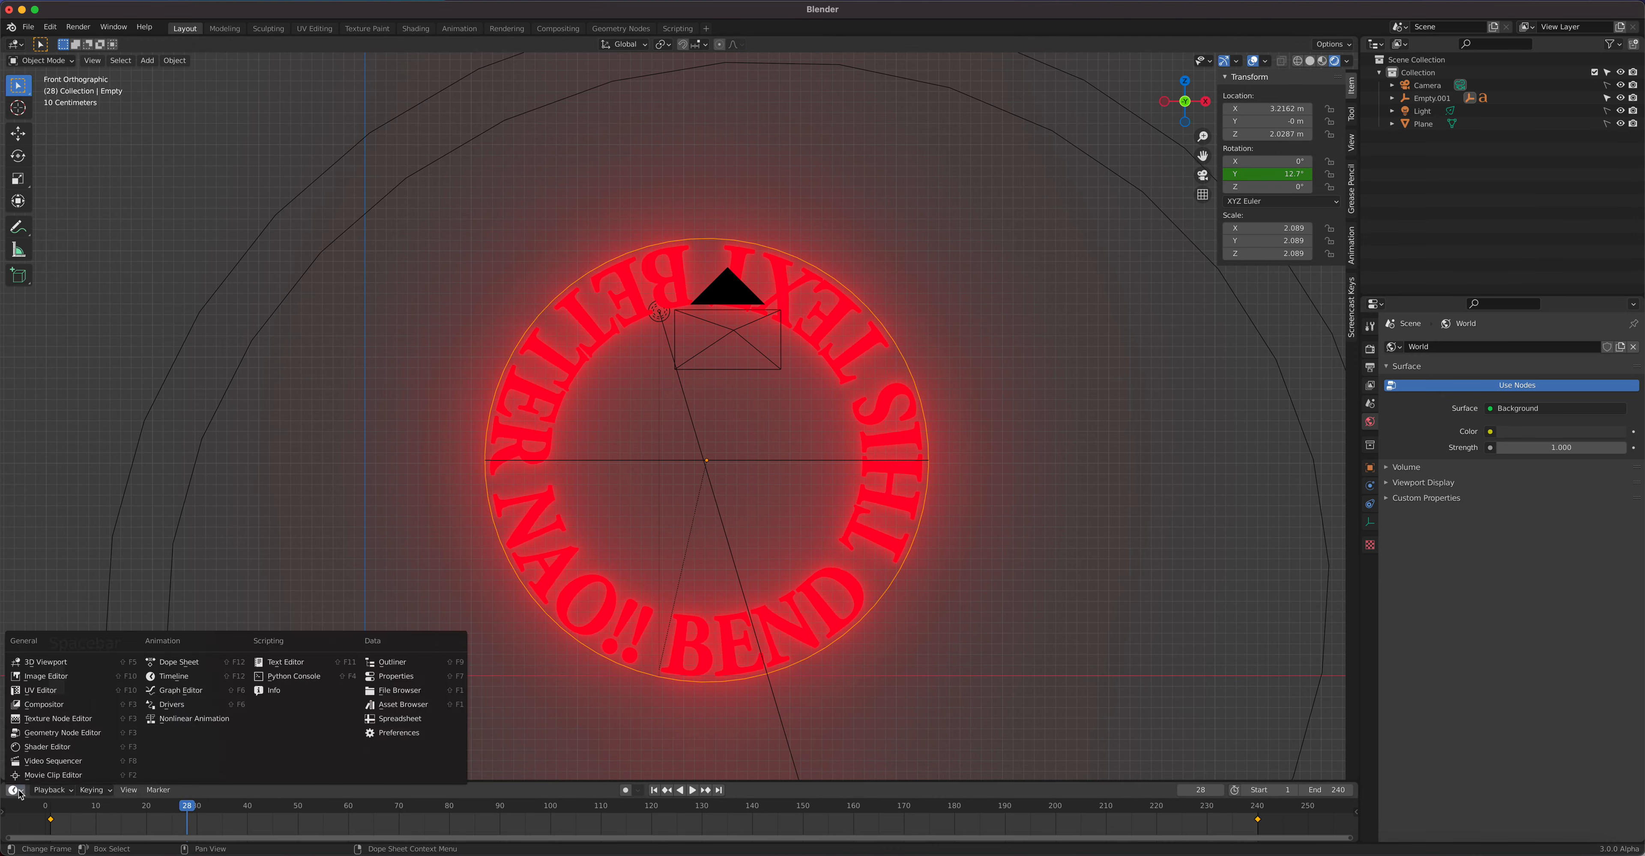
click(195, 693)
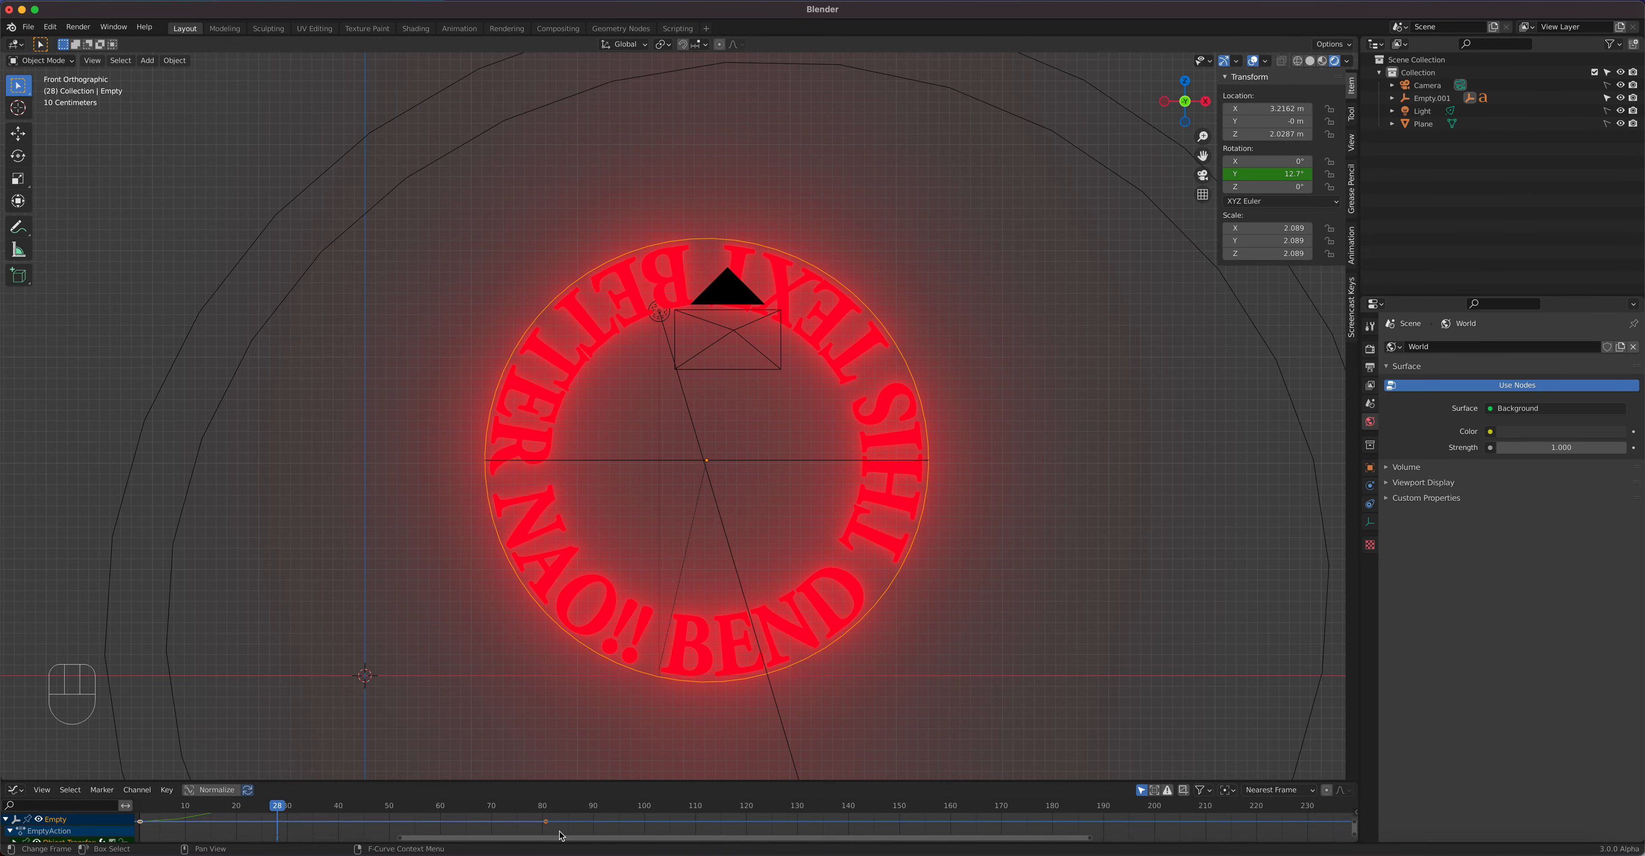
key(KP_Decimal)
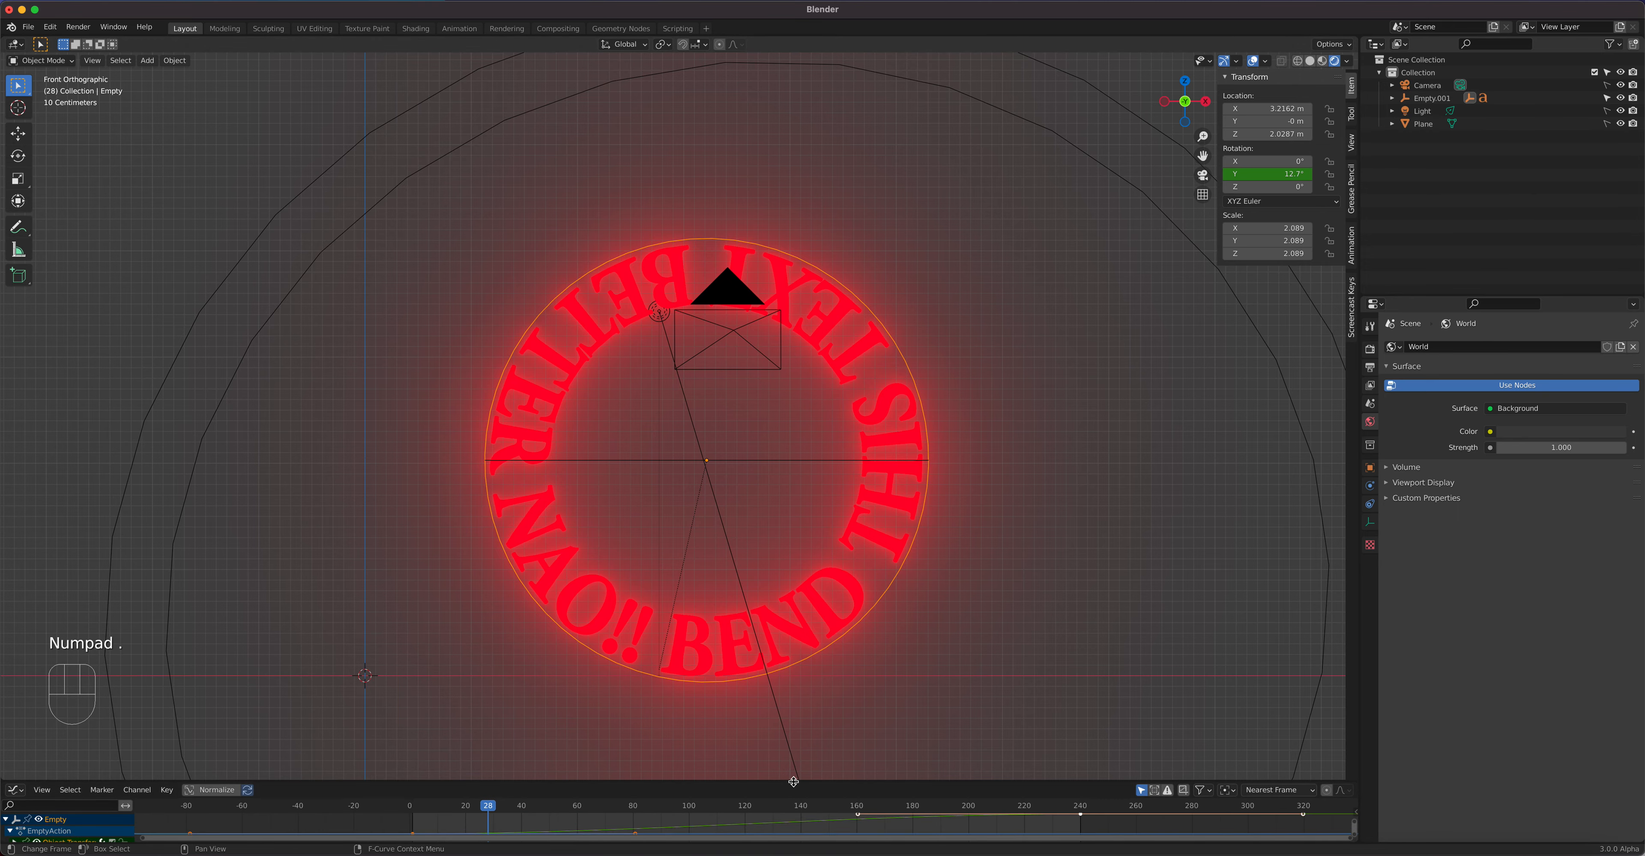
drag(793, 780, 939, 386)
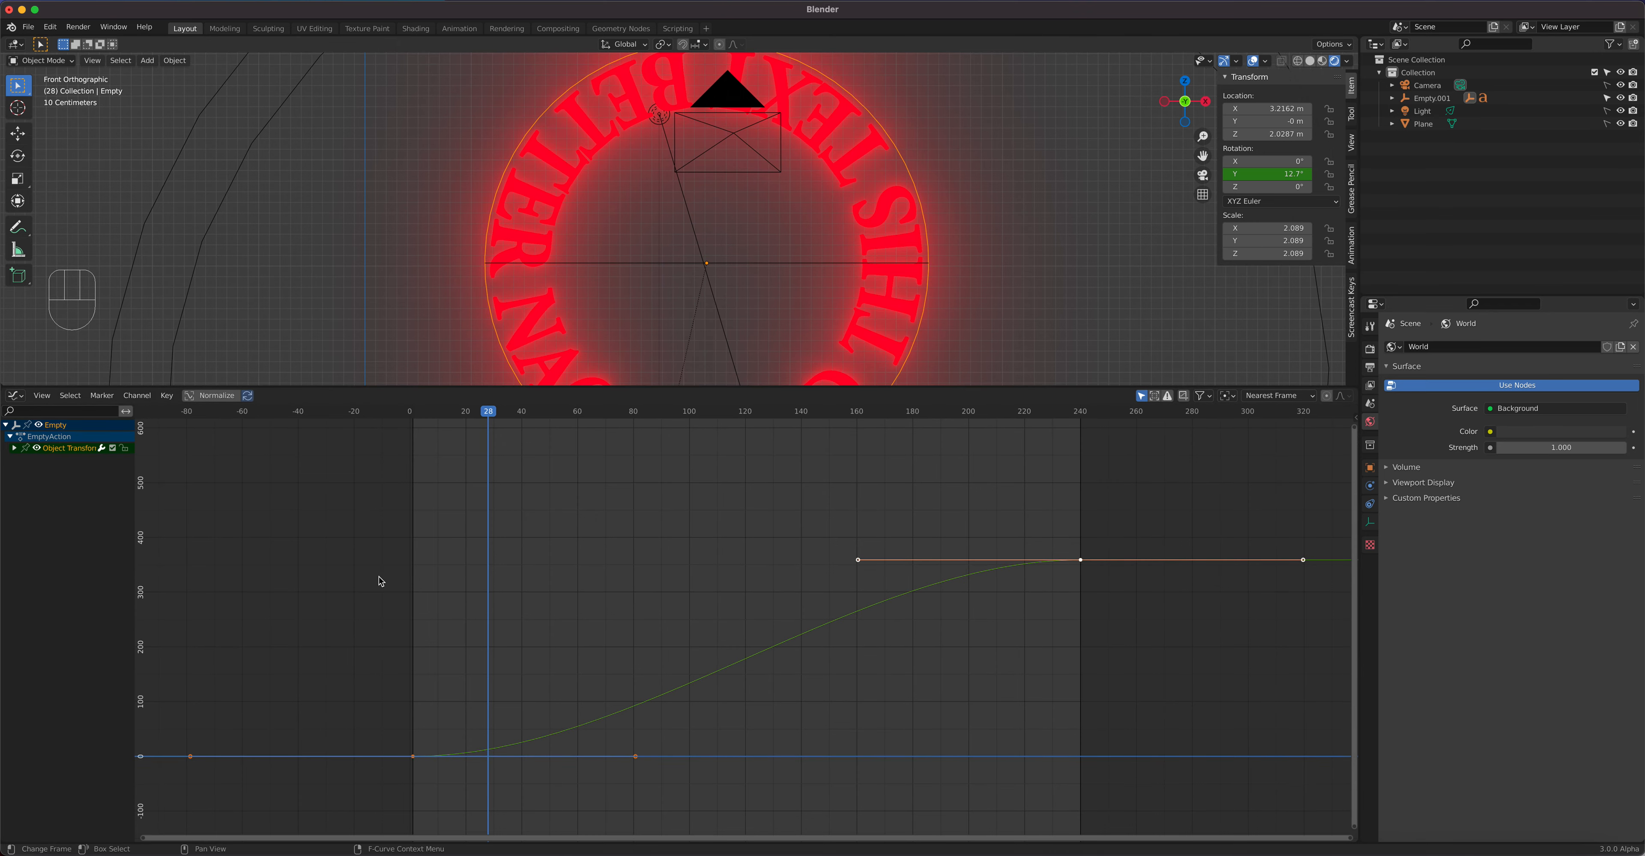
Step: Set the handle type of both Y rotation keyframes of the upright empty to Vector
drag(318, 488, 1086, 828)
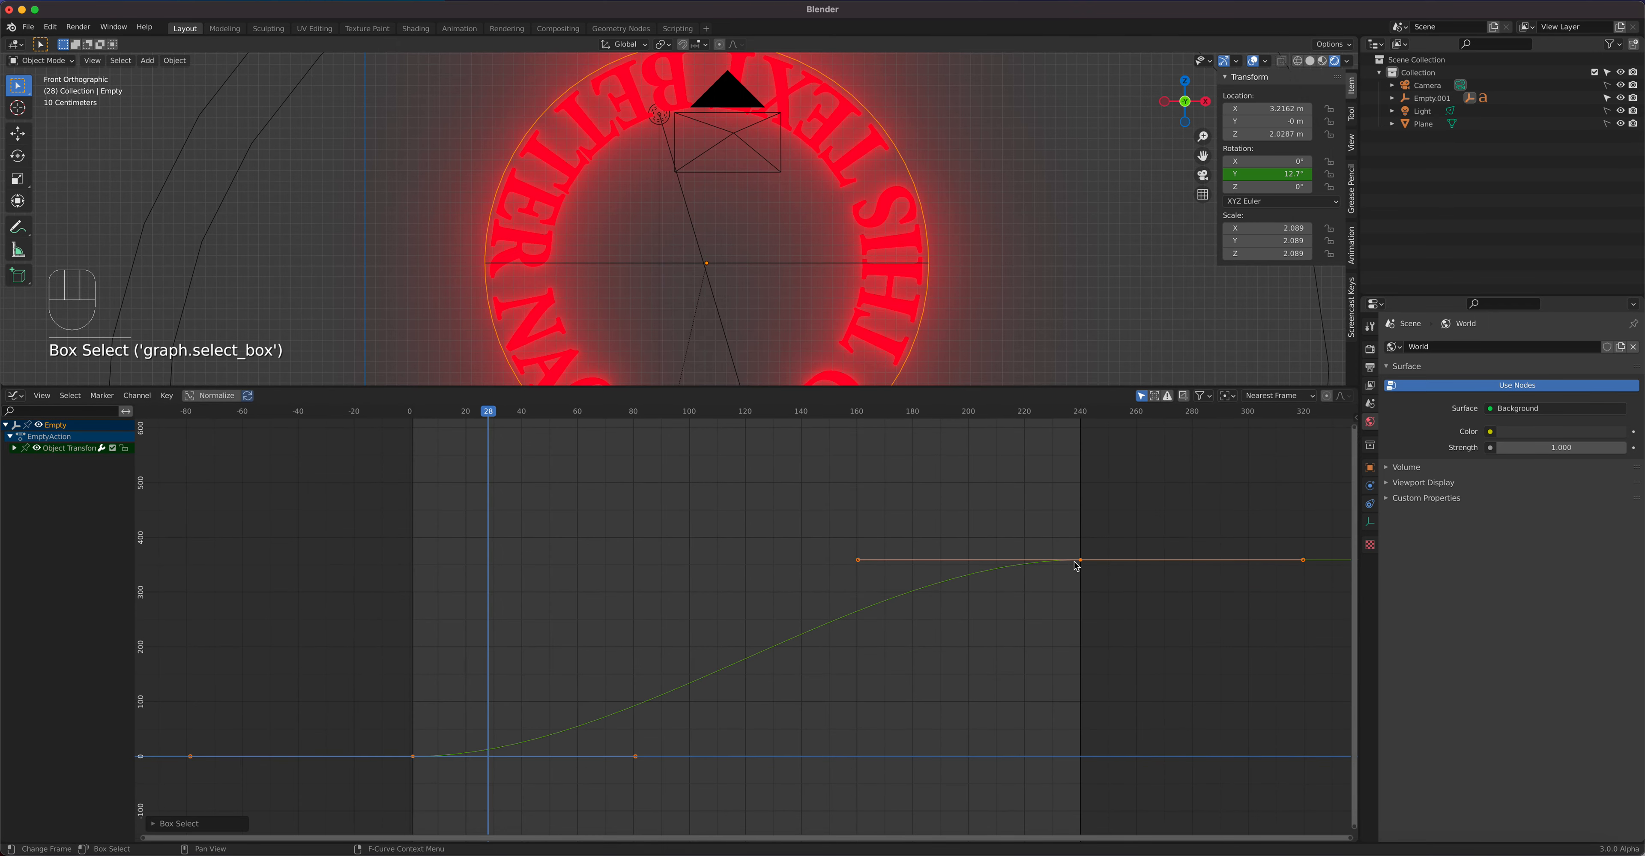
key(v)
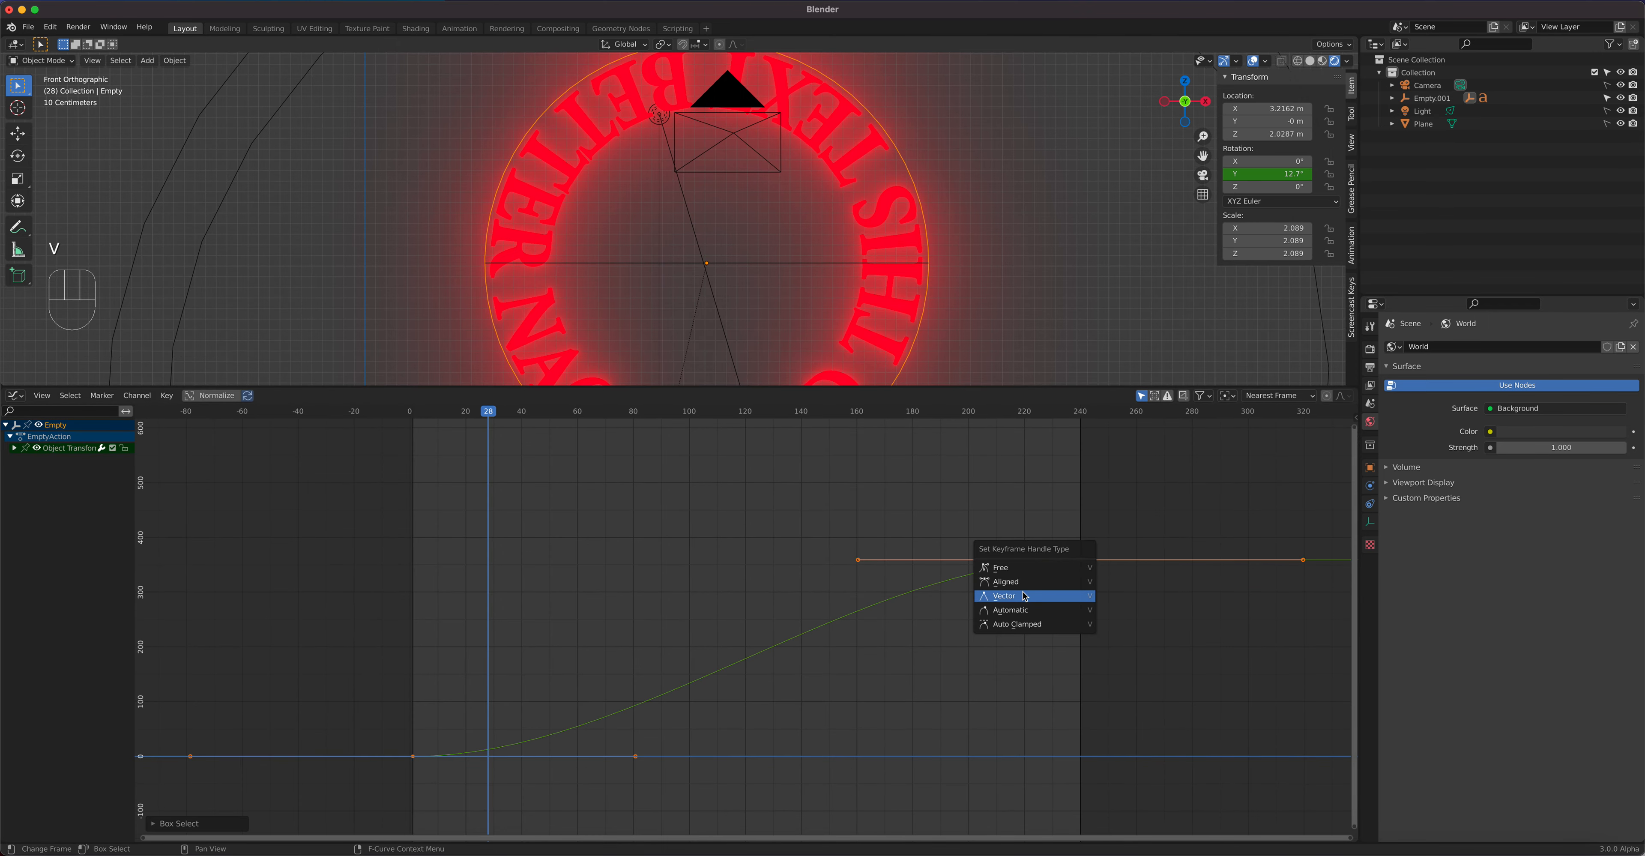
click(1054, 595)
Step: Shrink the Graph Editor to a narrow strip again and briefly play the spinning animation
drag(731, 387, 723, 712)
key(space)
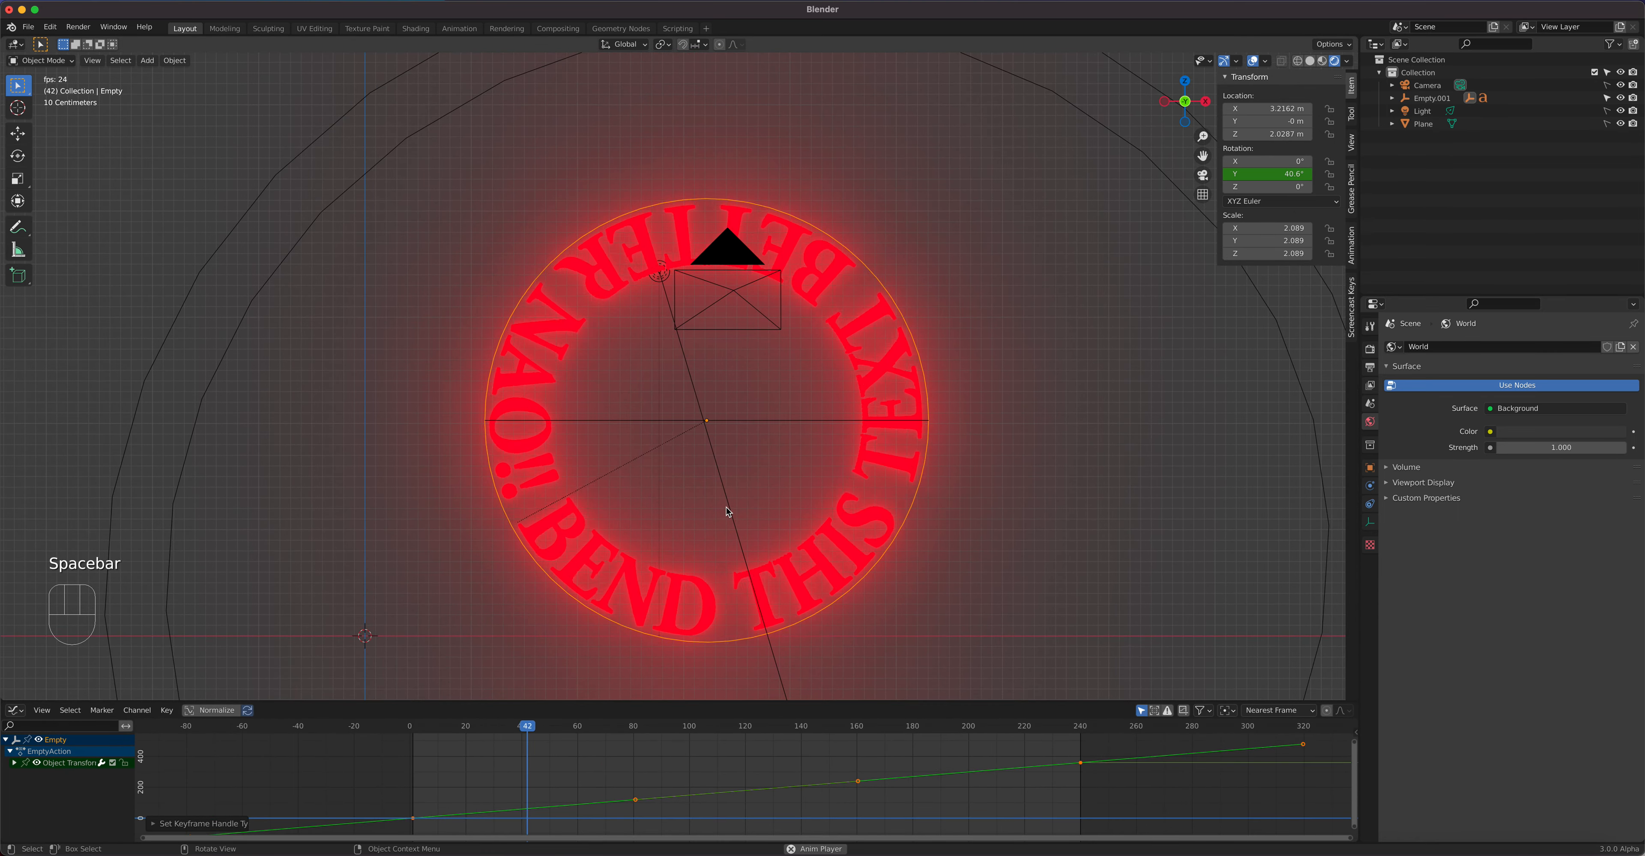
key(space)
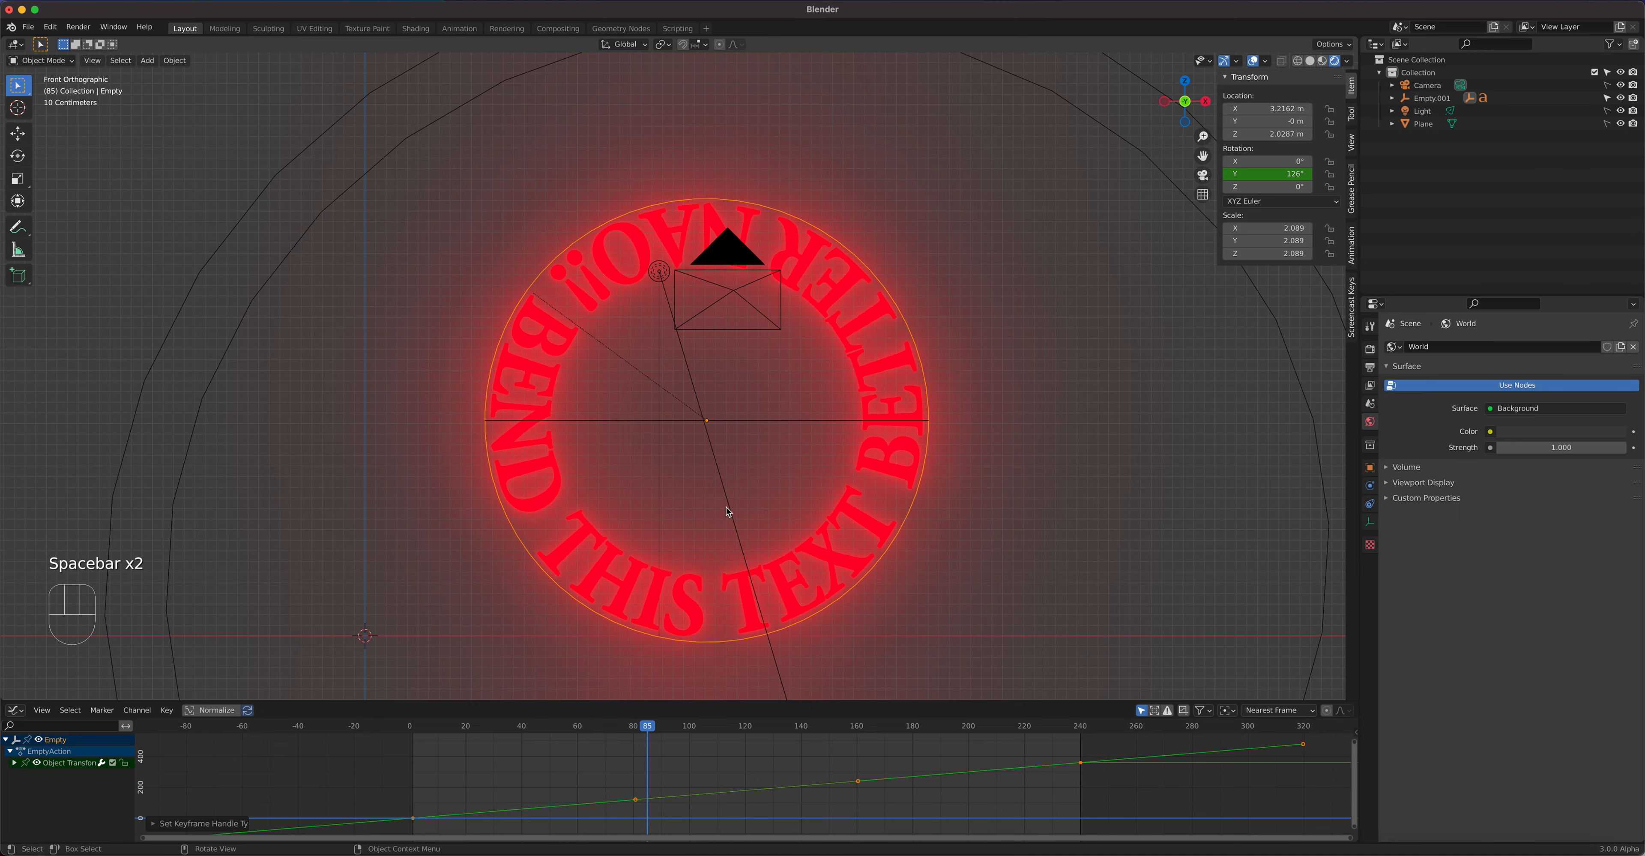
Step: Select the horizontal circle empty and insert a single keyframe on only its Z rotation, at 0° on frame 1
middle_drag(786, 508, 746, 535)
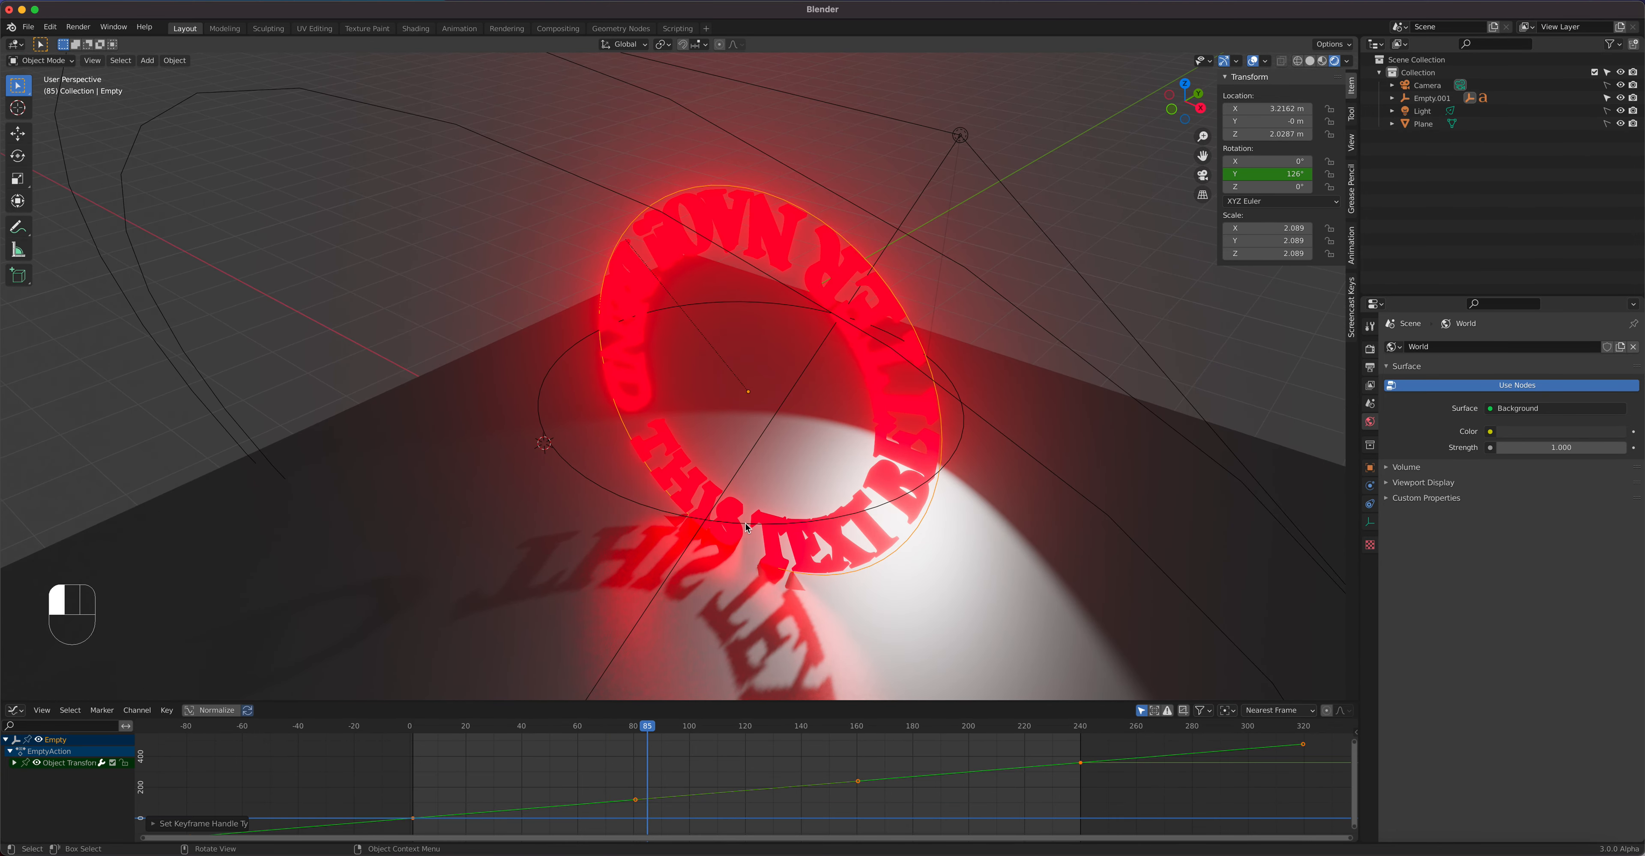
click(748, 528)
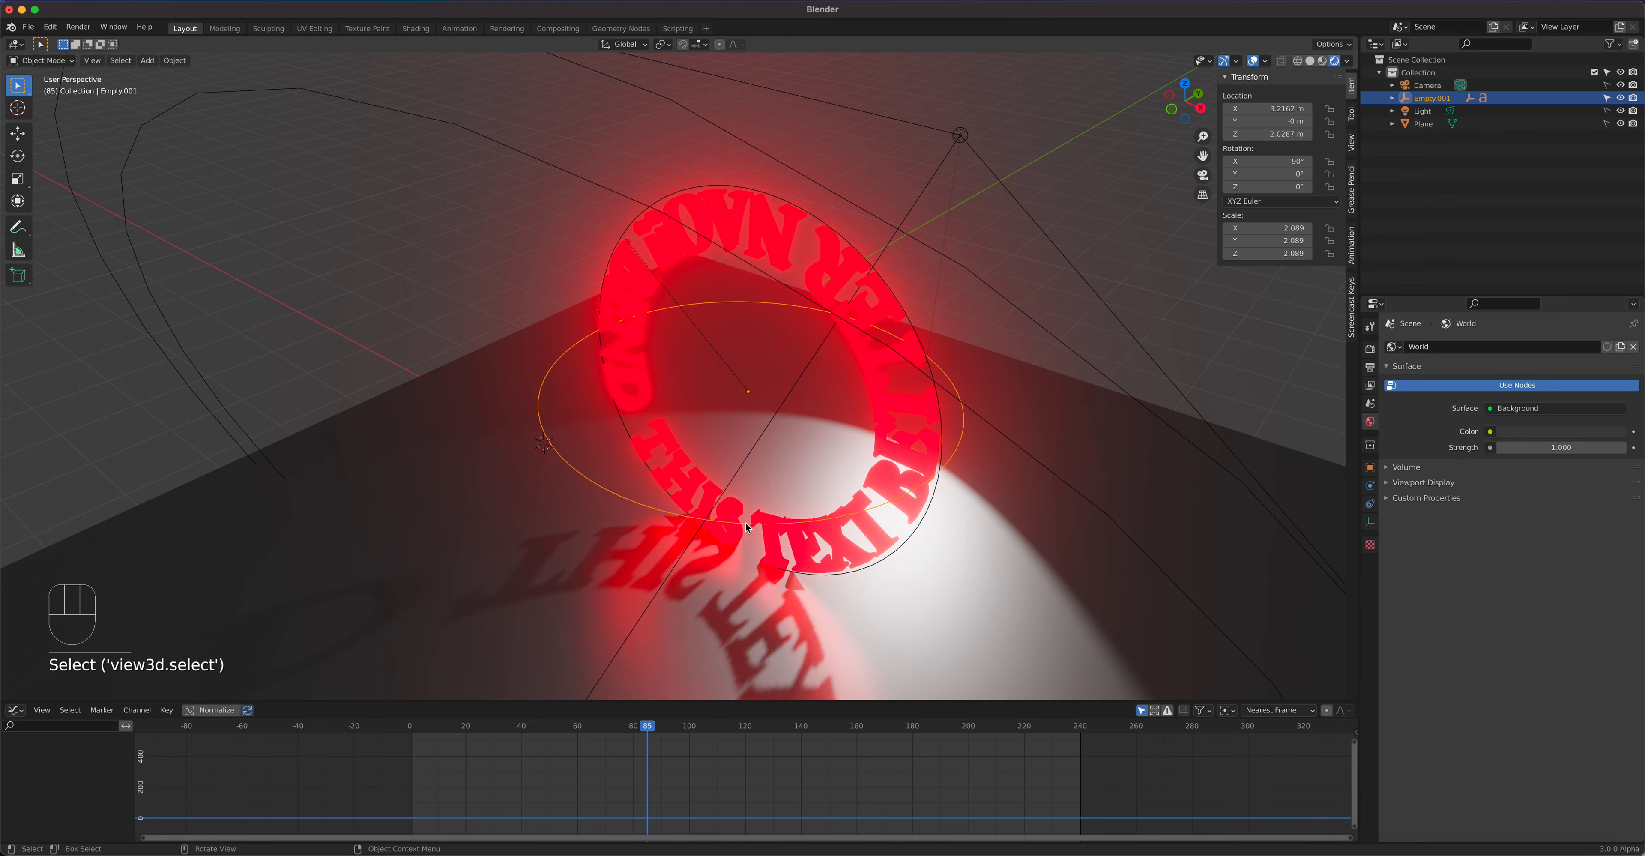
key(KP_7)
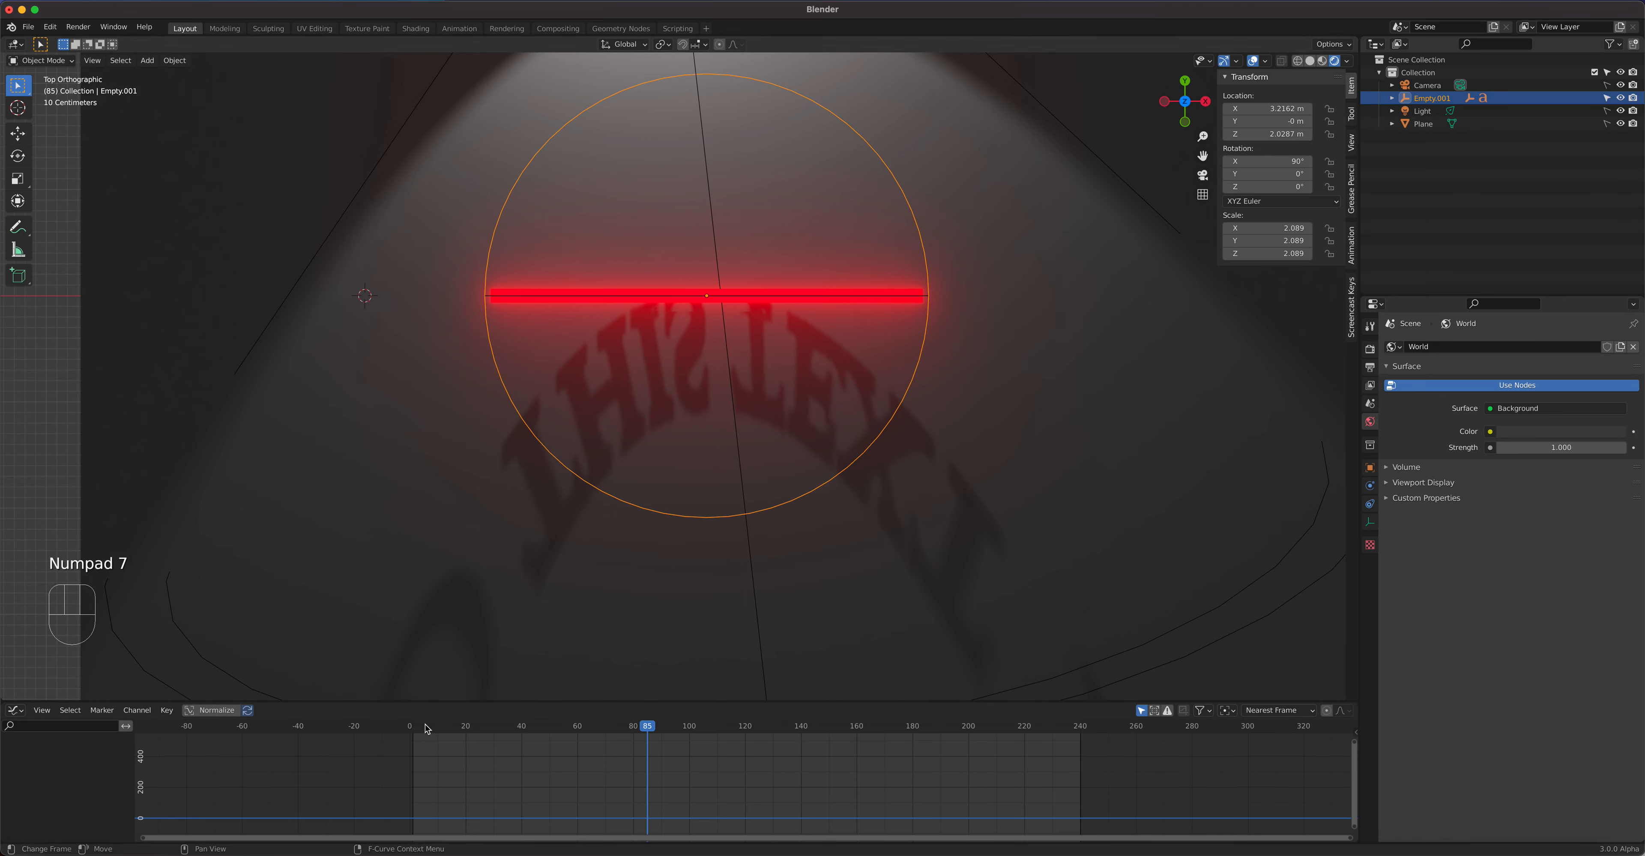
click(415, 740)
drag(416, 729, 413, 732)
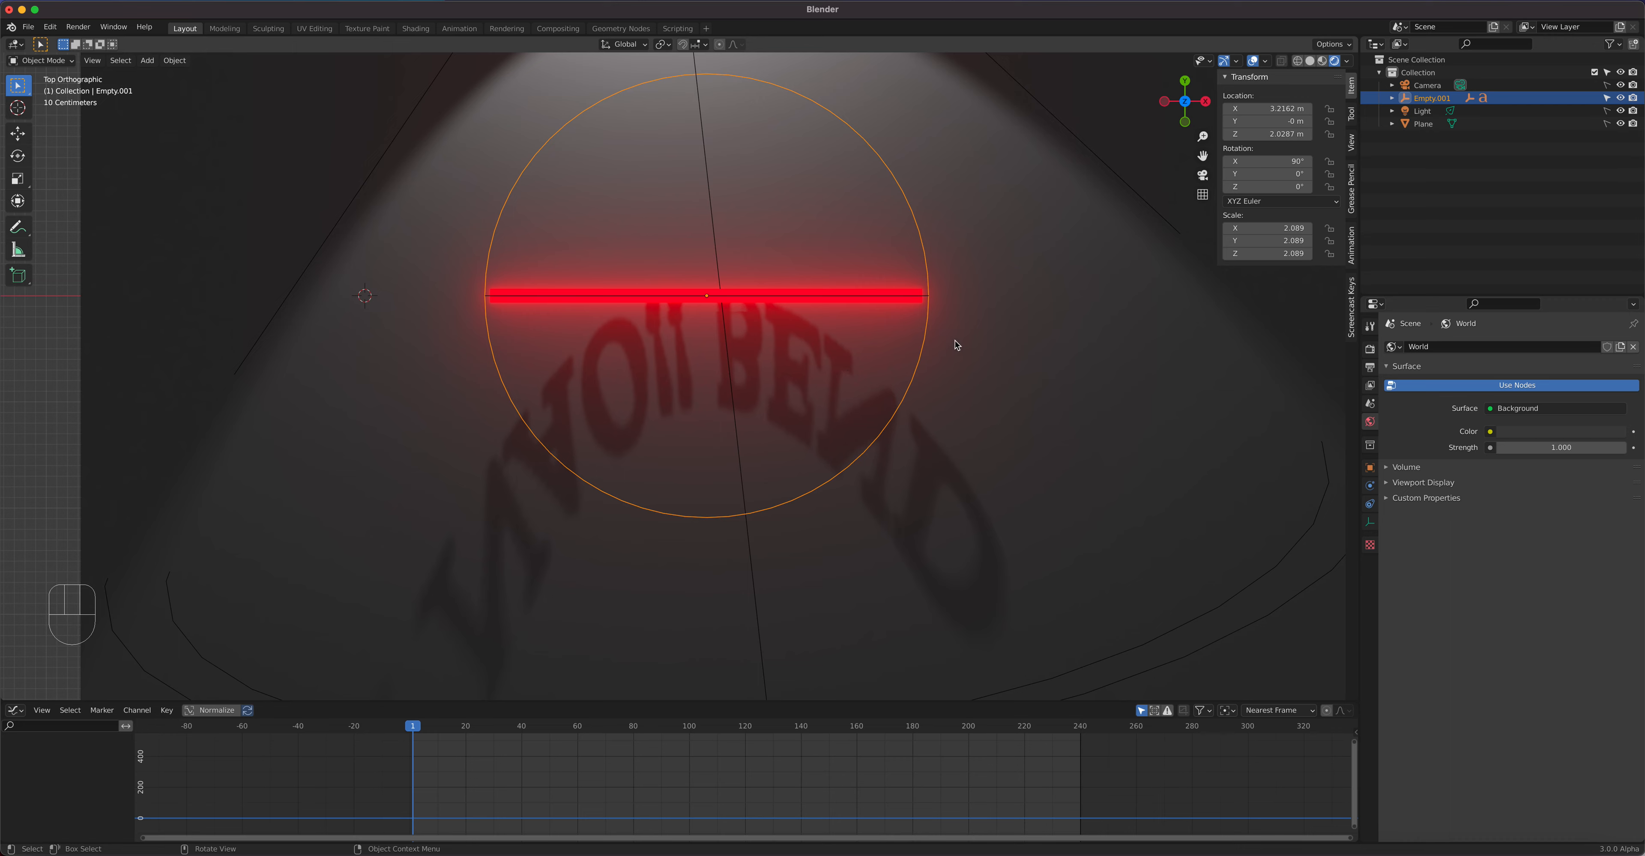
right_click(1255, 188)
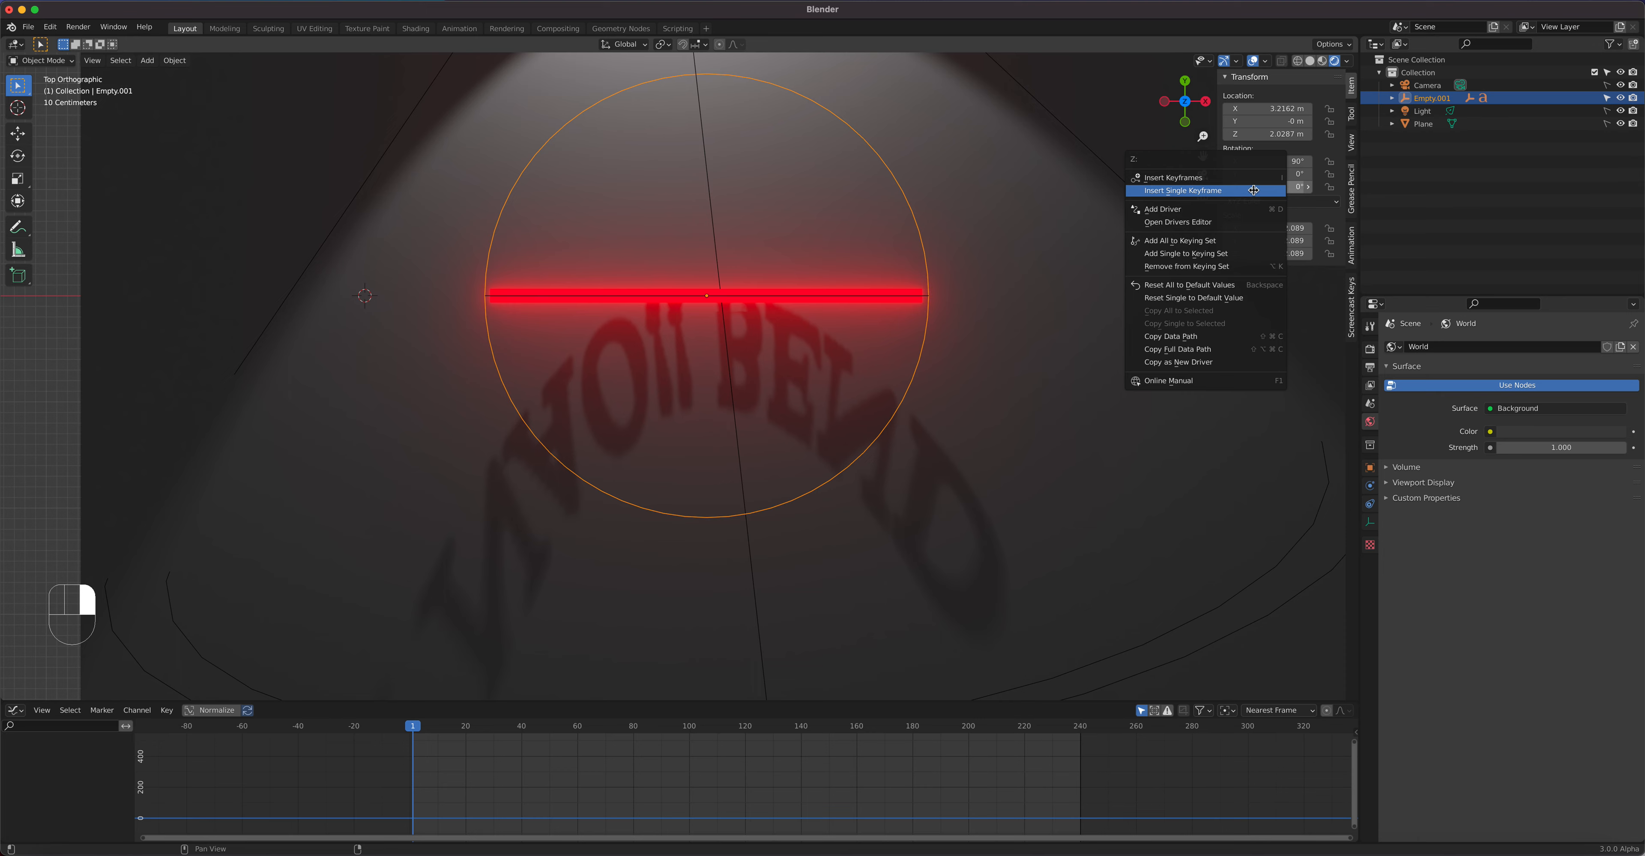
click(1254, 191)
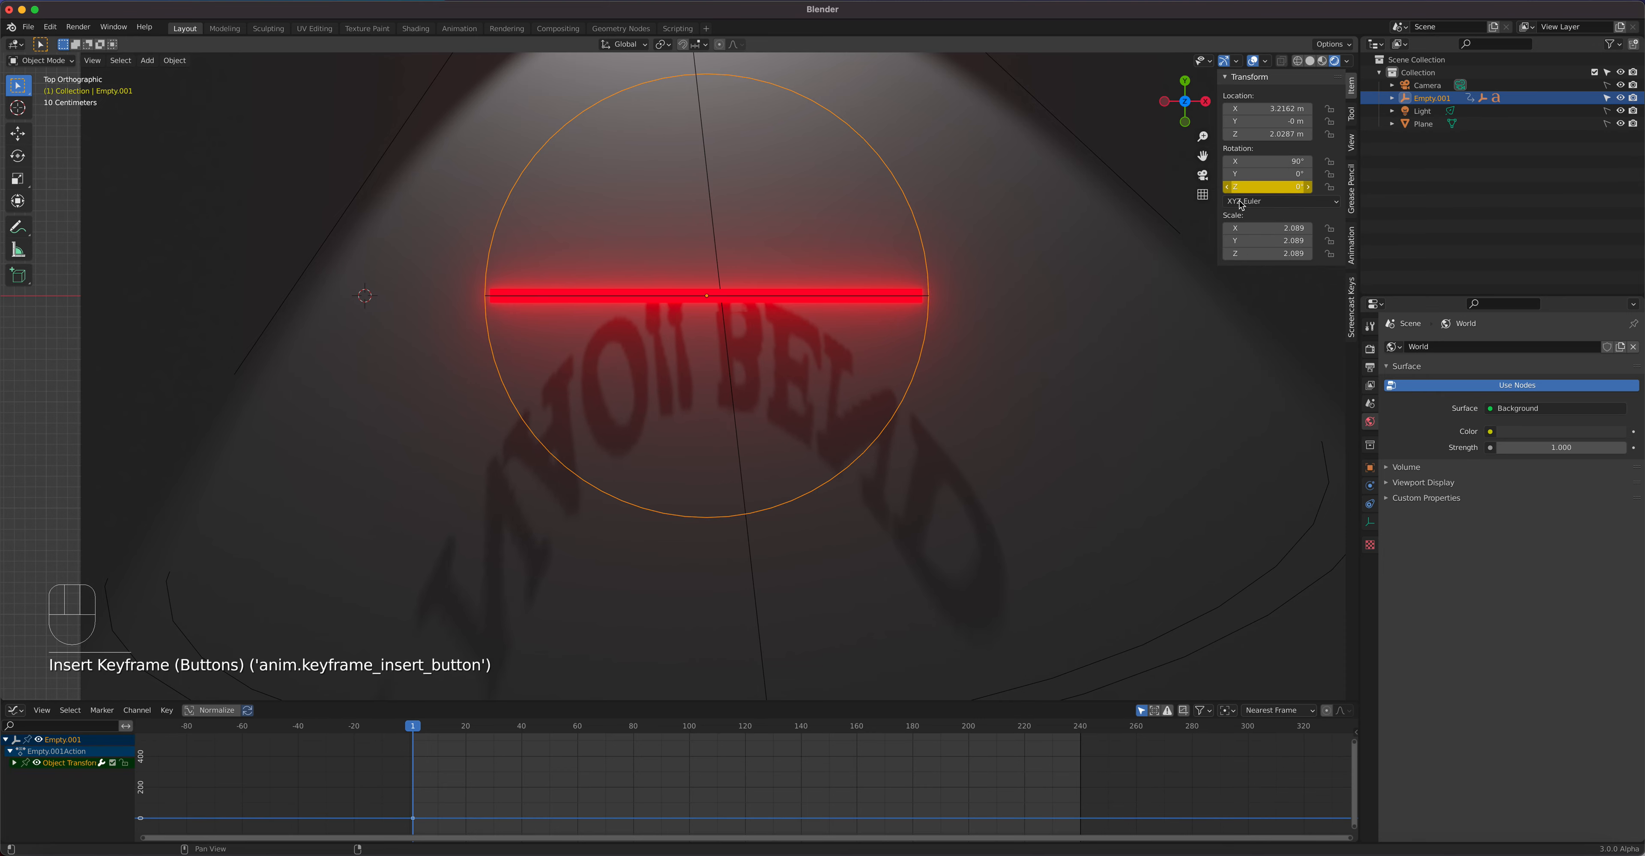
Step: Set the horizontal empty's Z rotation to 359° at frame 240 and keyframe only that value
click(1081, 729)
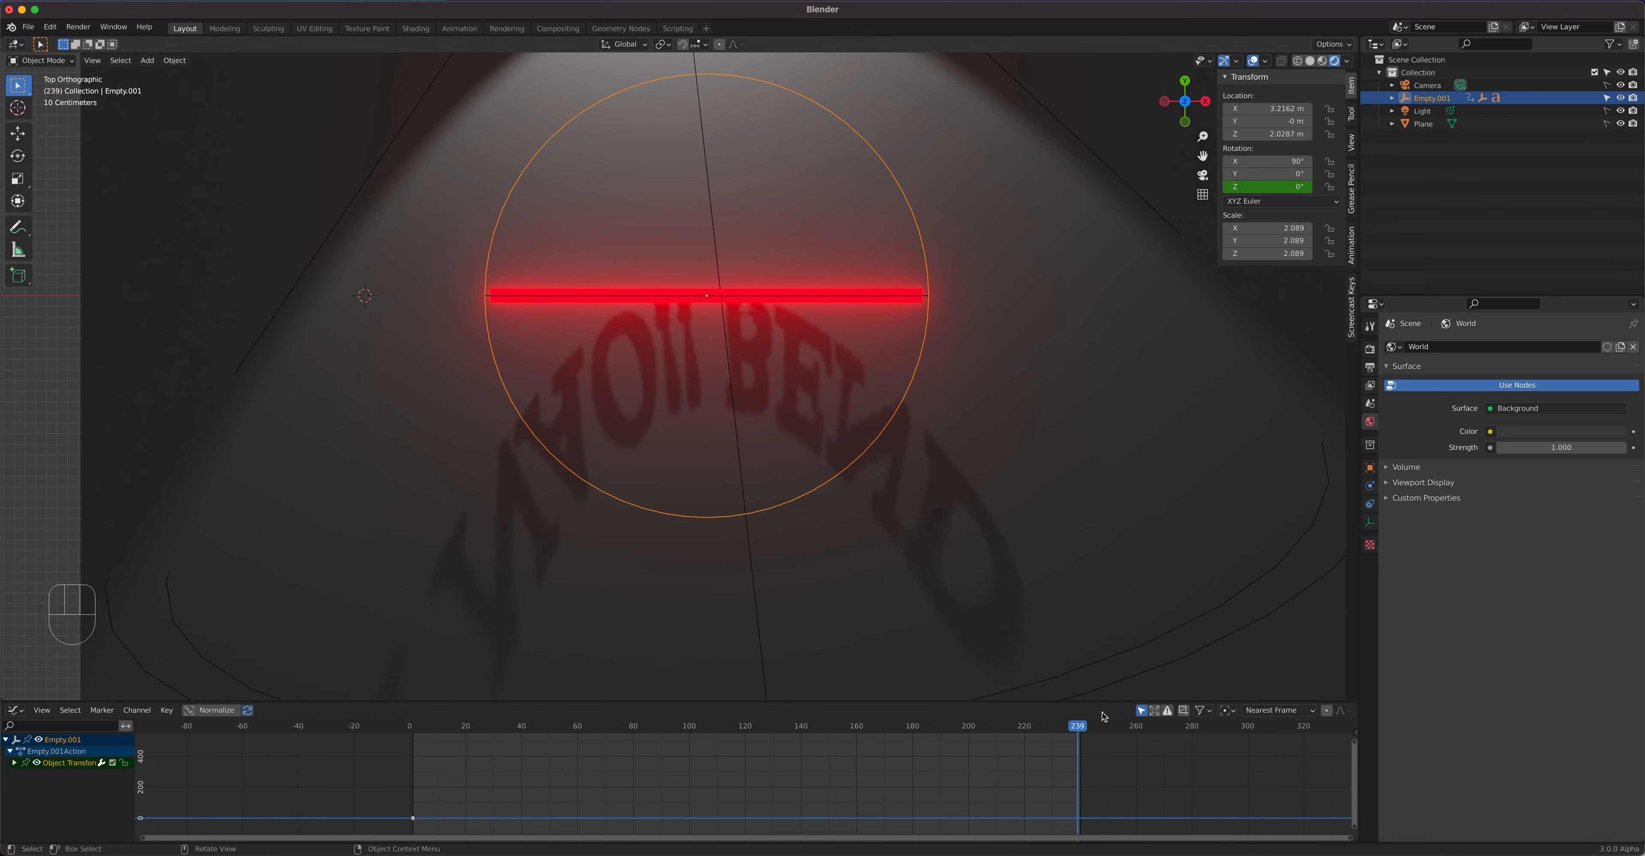
key(Right)
click(1255, 188)
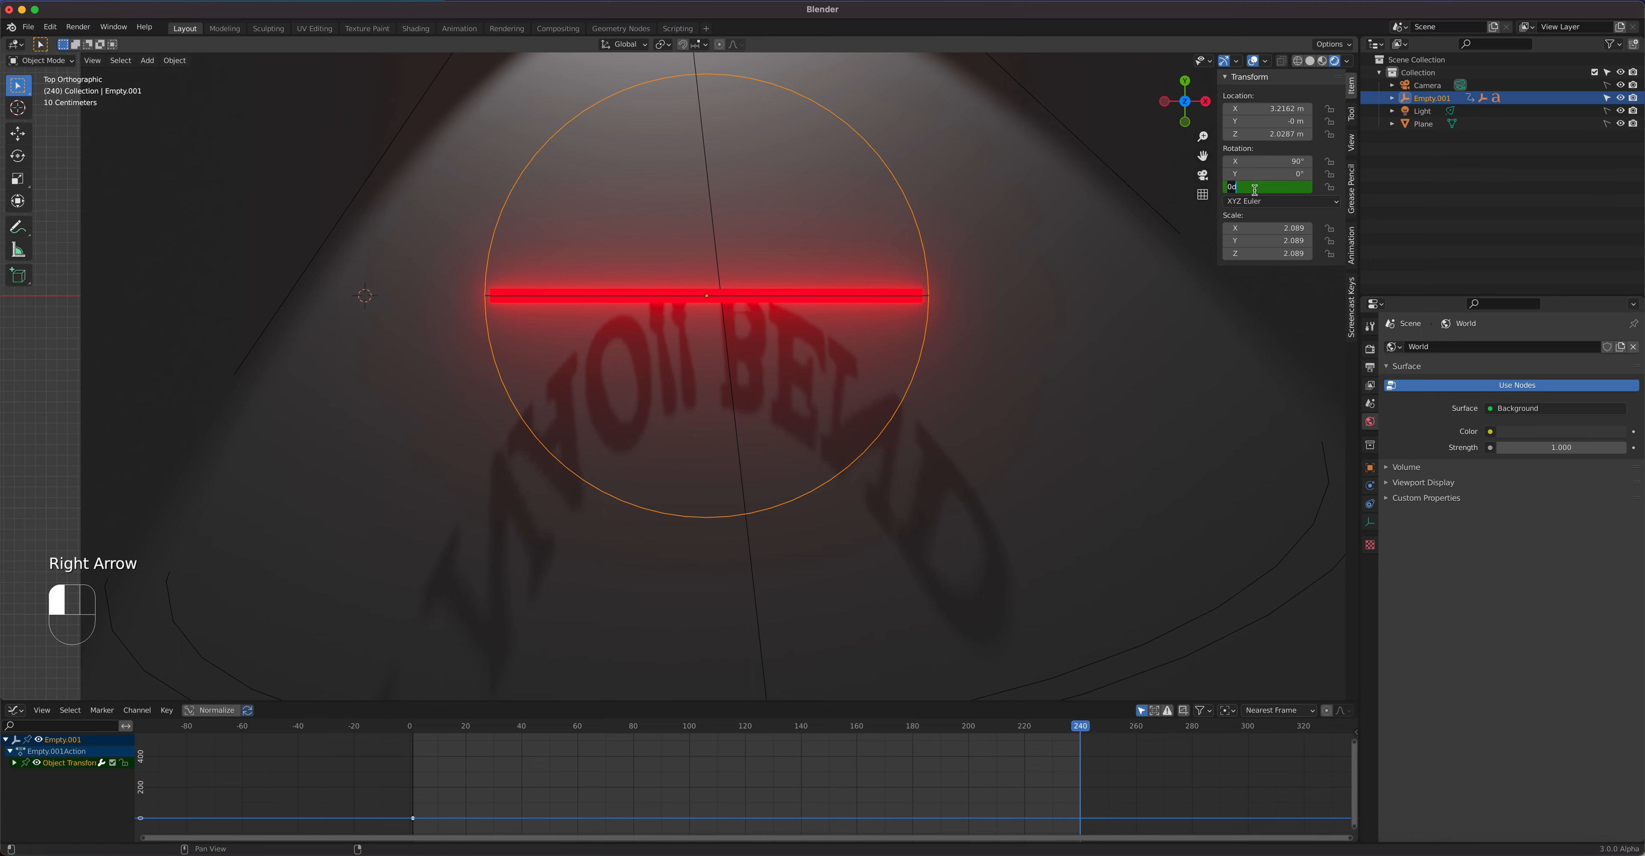
text(359)
key(Return)
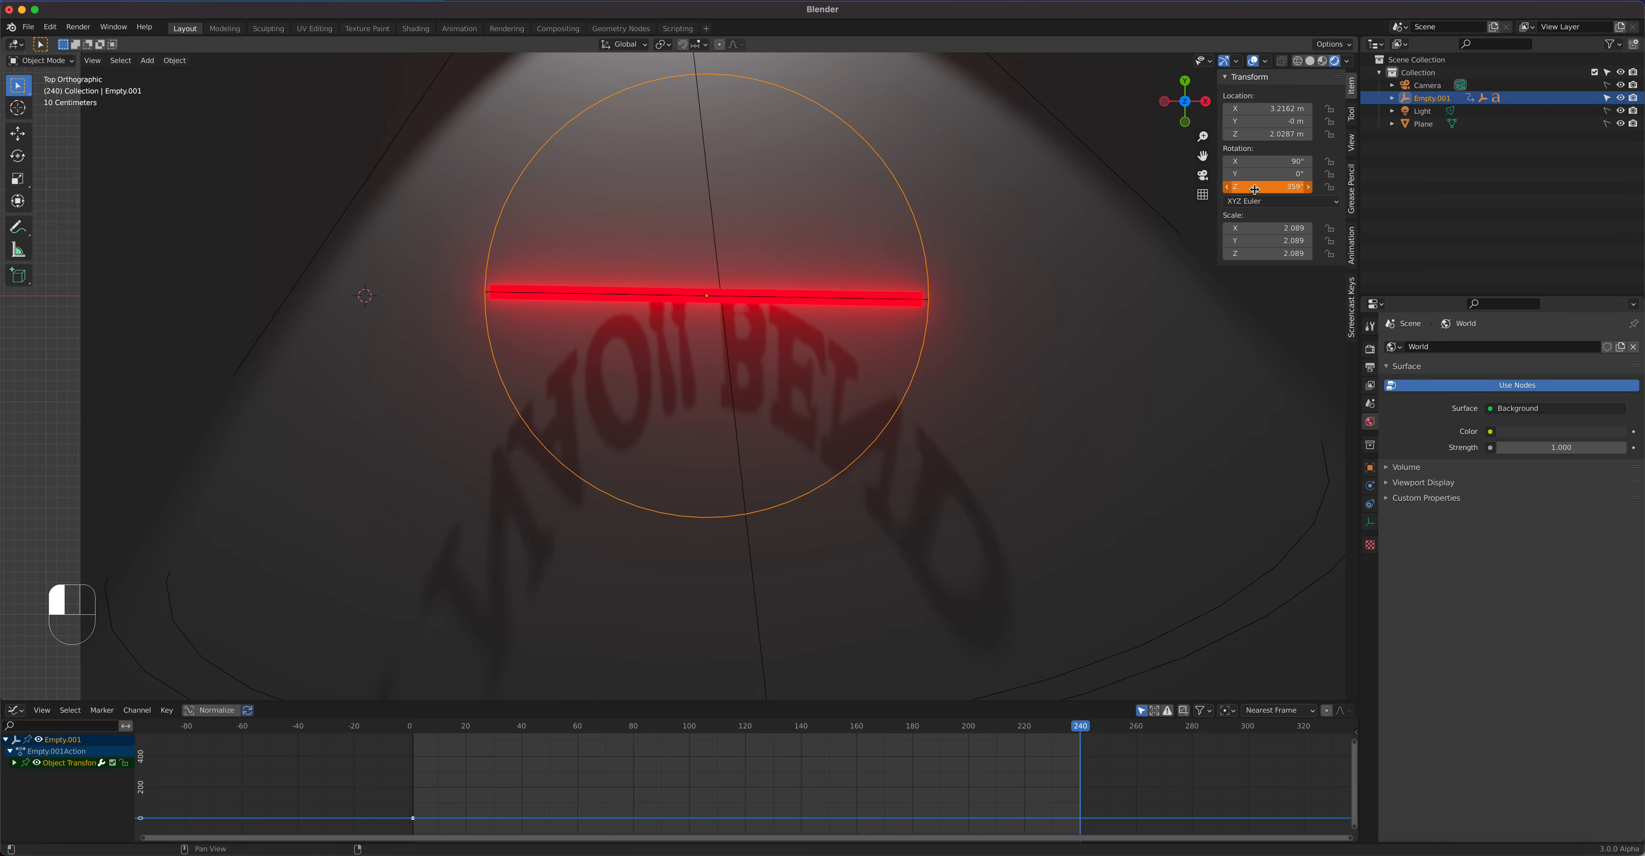
right_click(1255, 187)
click(1254, 187)
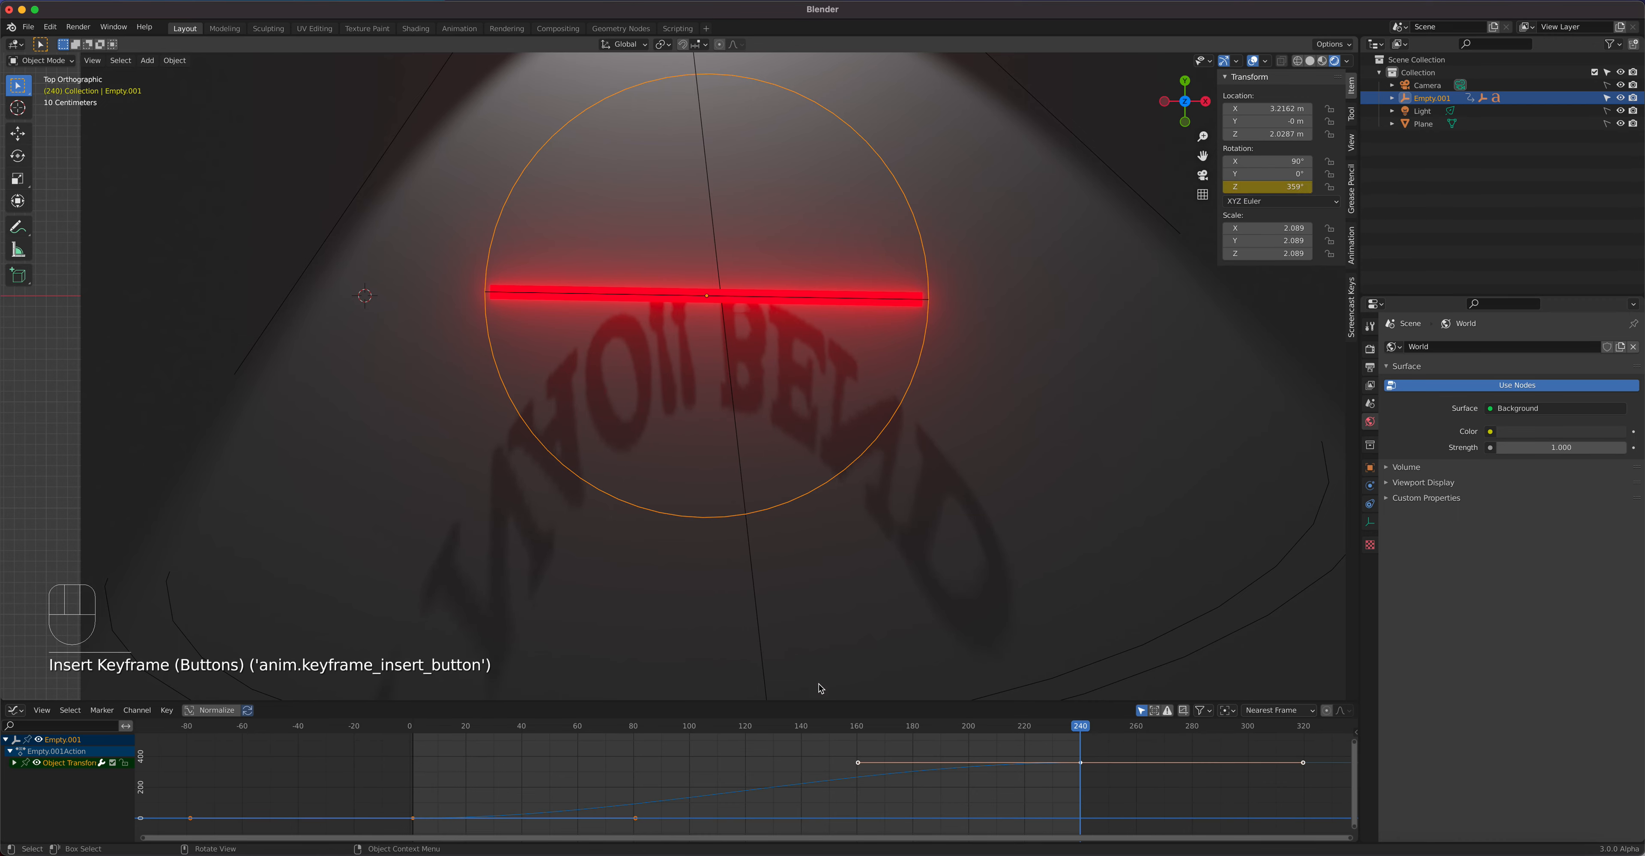
Step: Change both Z rotation keyframes of the horizontal empty to Vector handles
drag(397, 762, 1038, 843)
key(v)
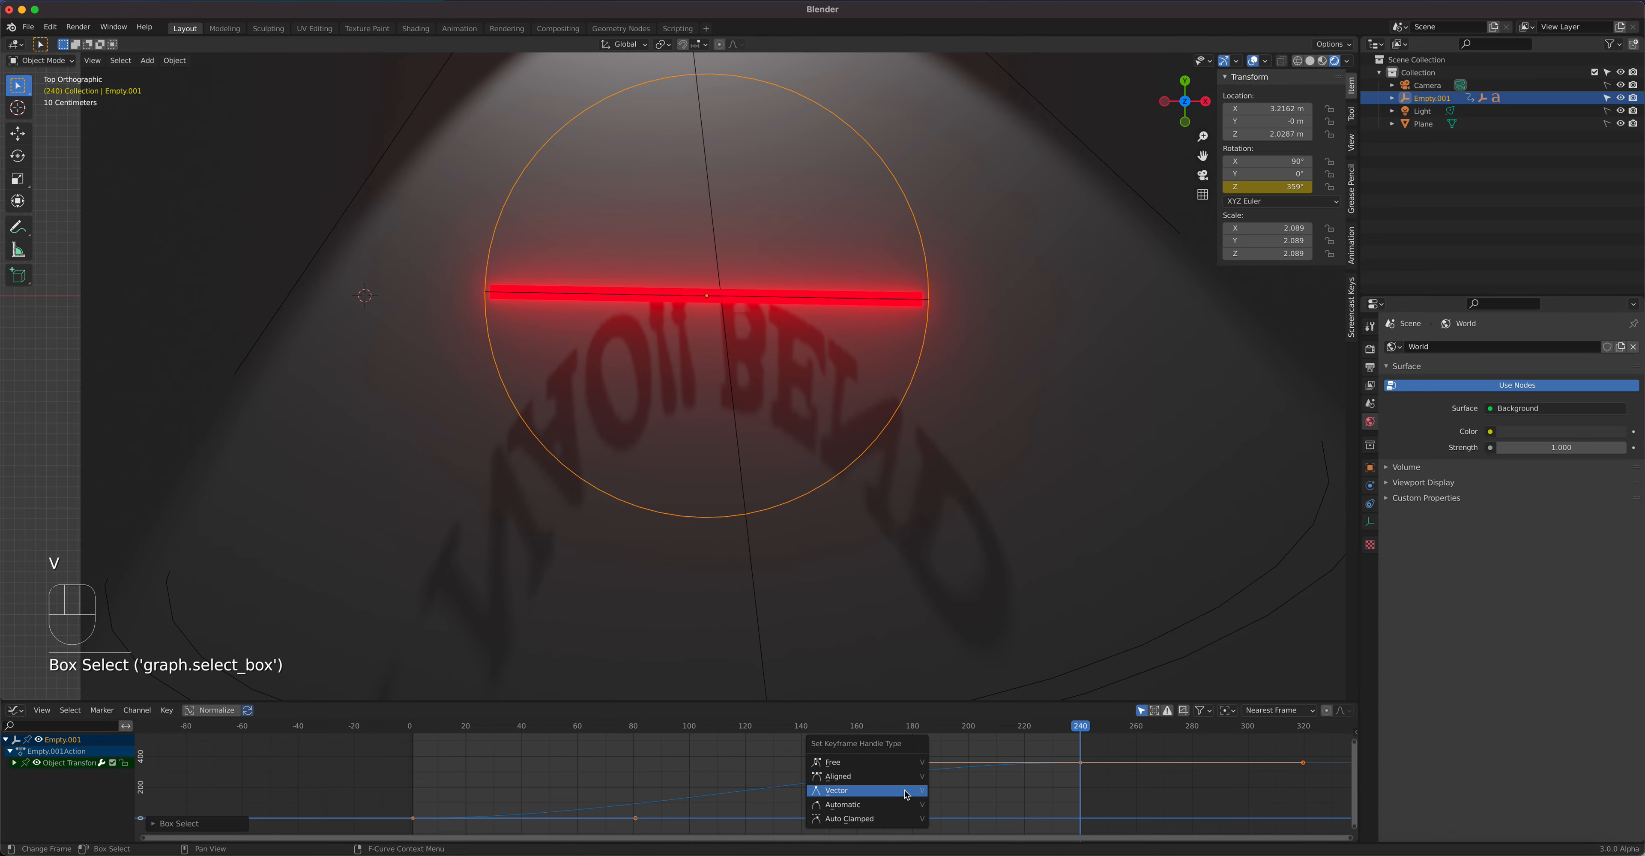
click(907, 787)
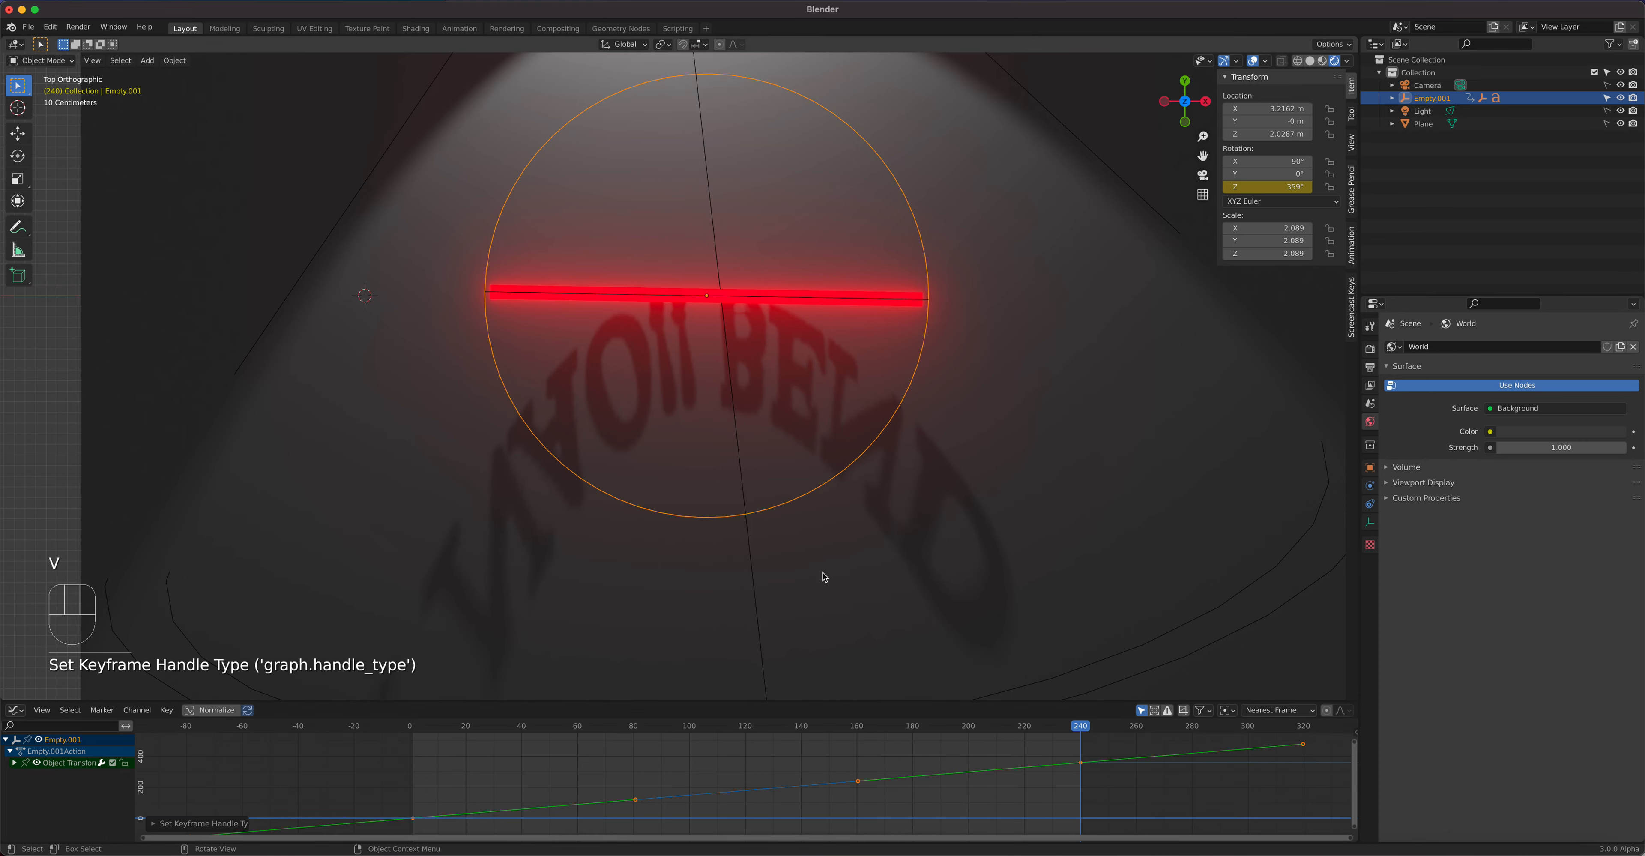
Step: Play the combined rotation, examine the spinning text ring from several angles, and stop playback
key(space)
middle_drag(801, 566, 794, 447)
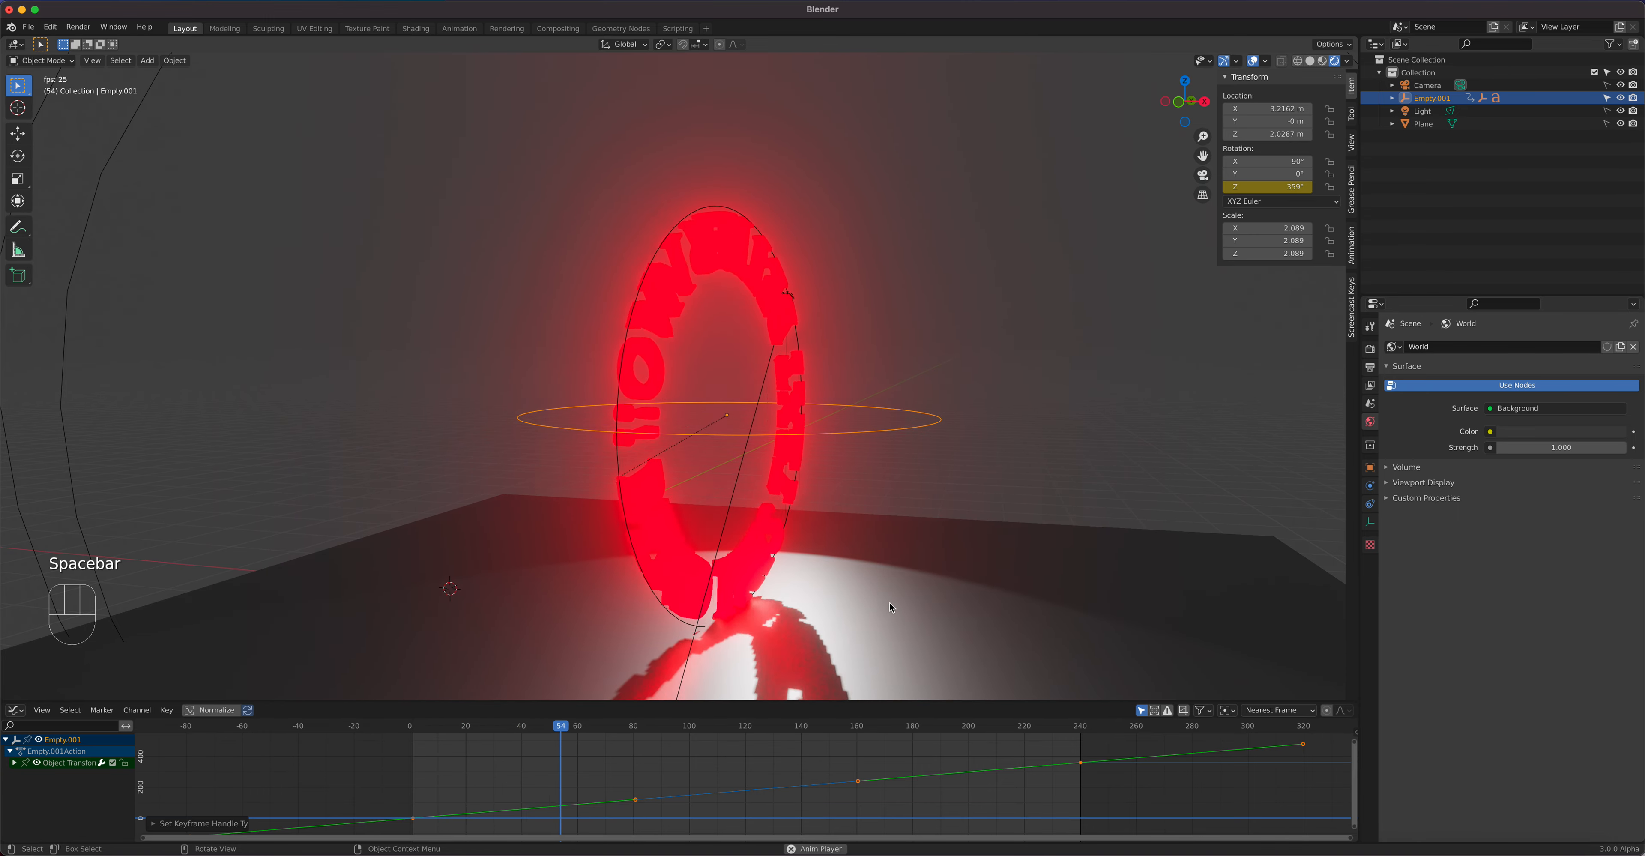
middle_drag(890, 605, 917, 649)
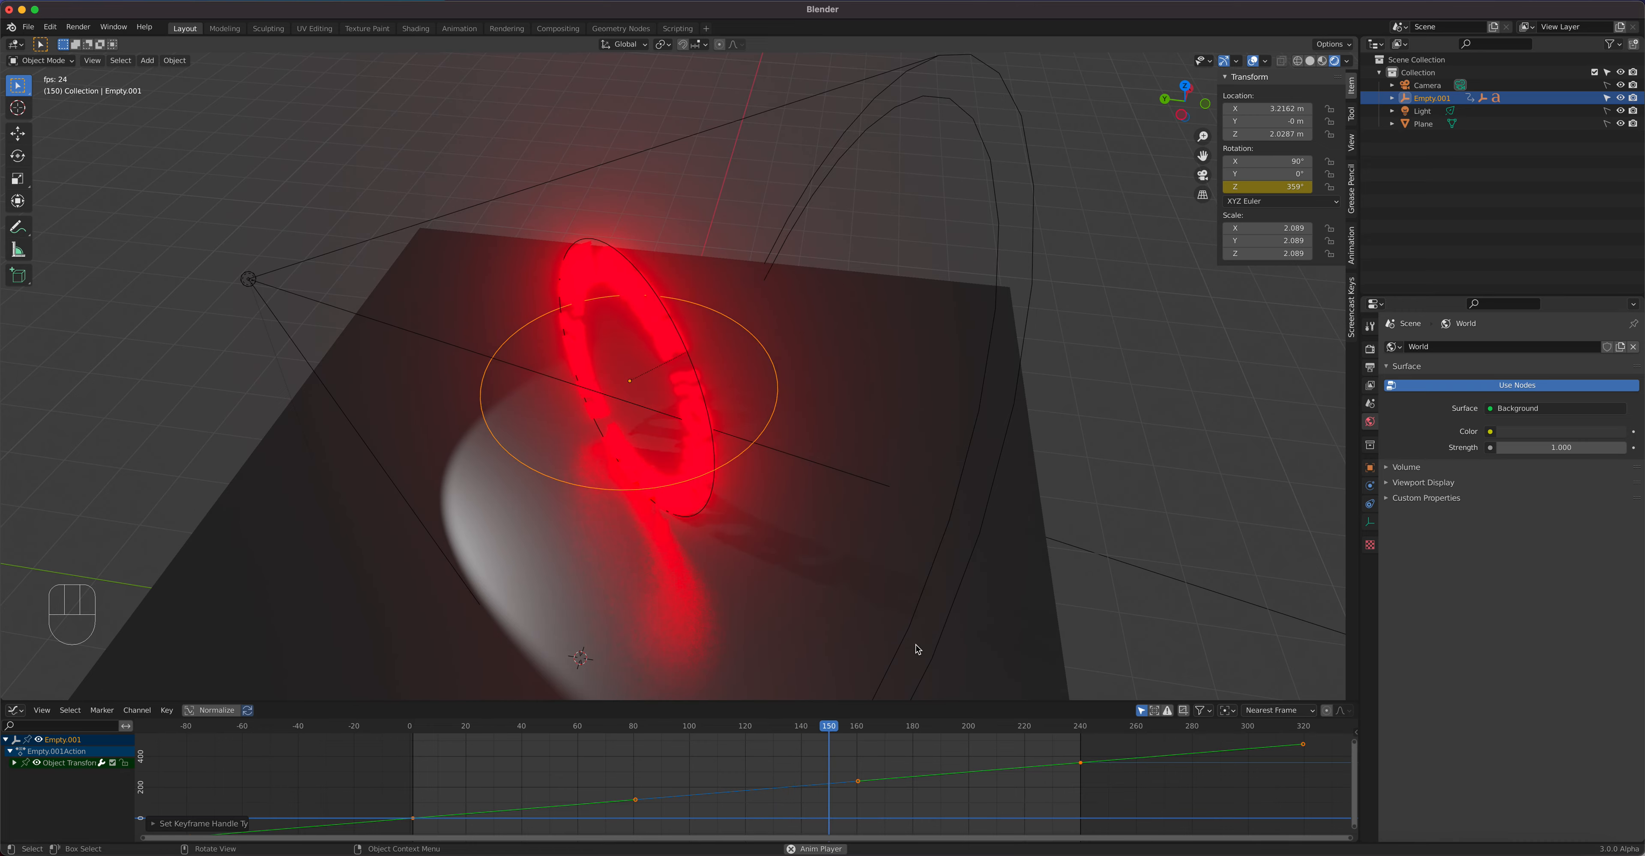
middle_drag(914, 591, 488, 549)
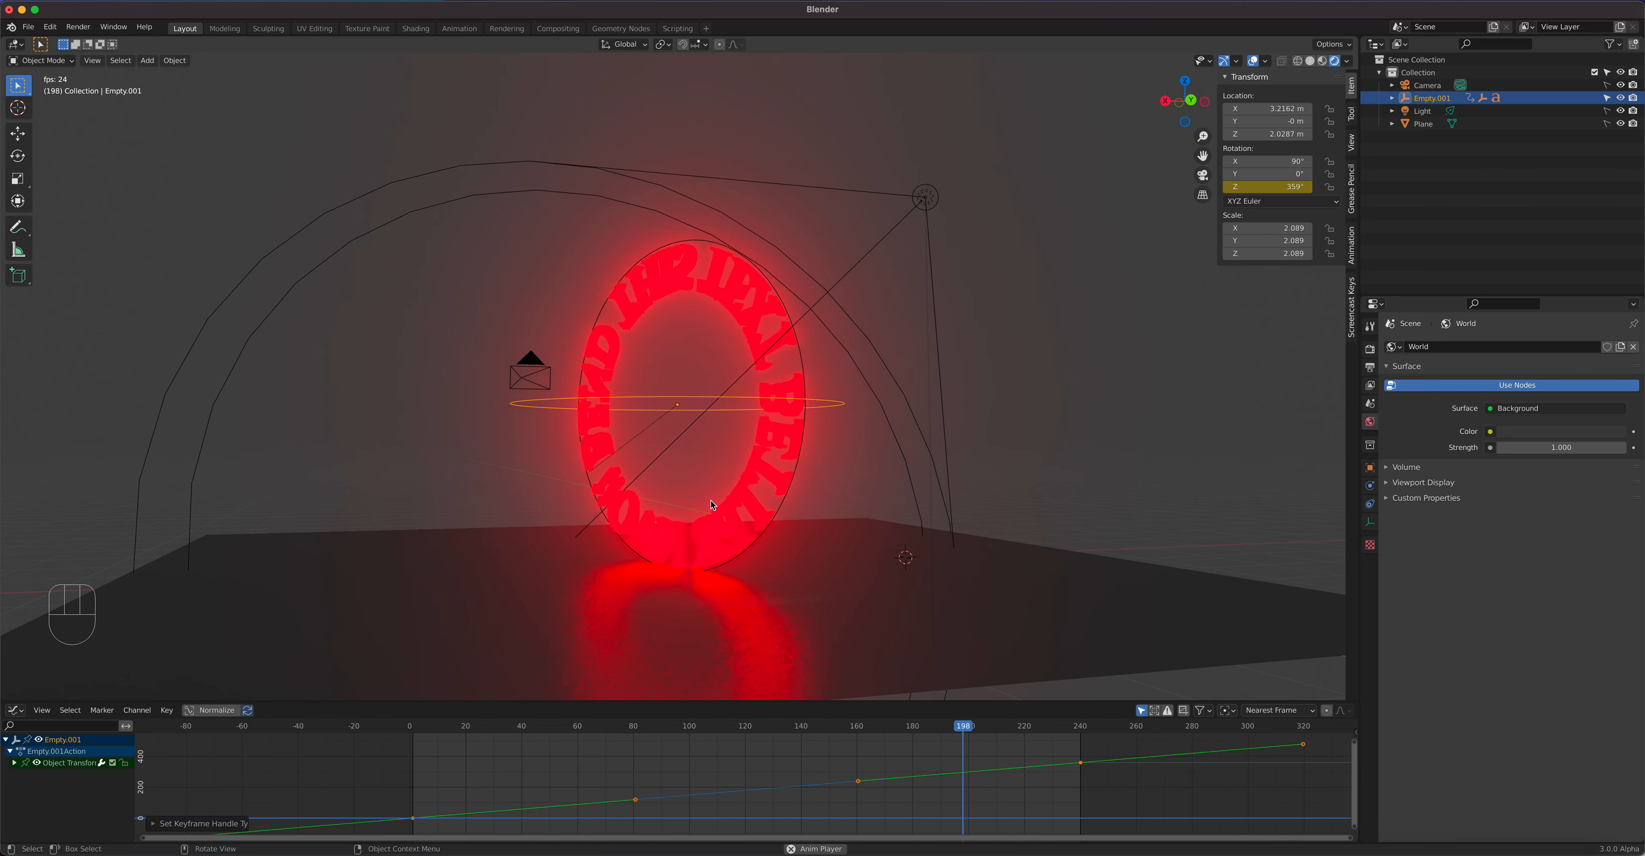
key(space)
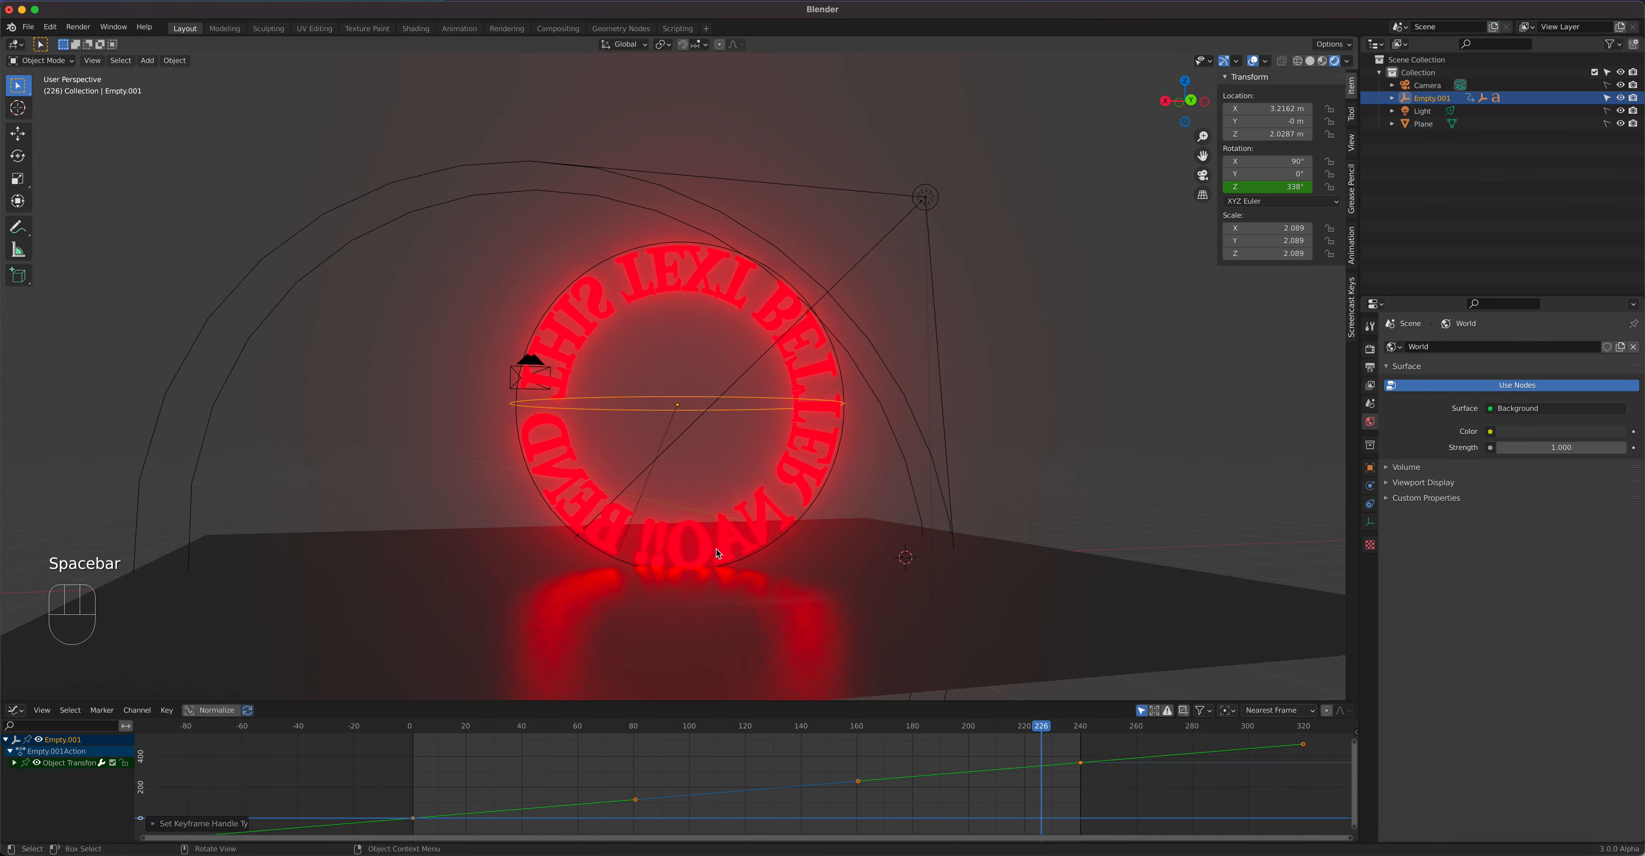
Step: Select the text and keyframe its red emission color on frames 1 and 40
click(722, 548)
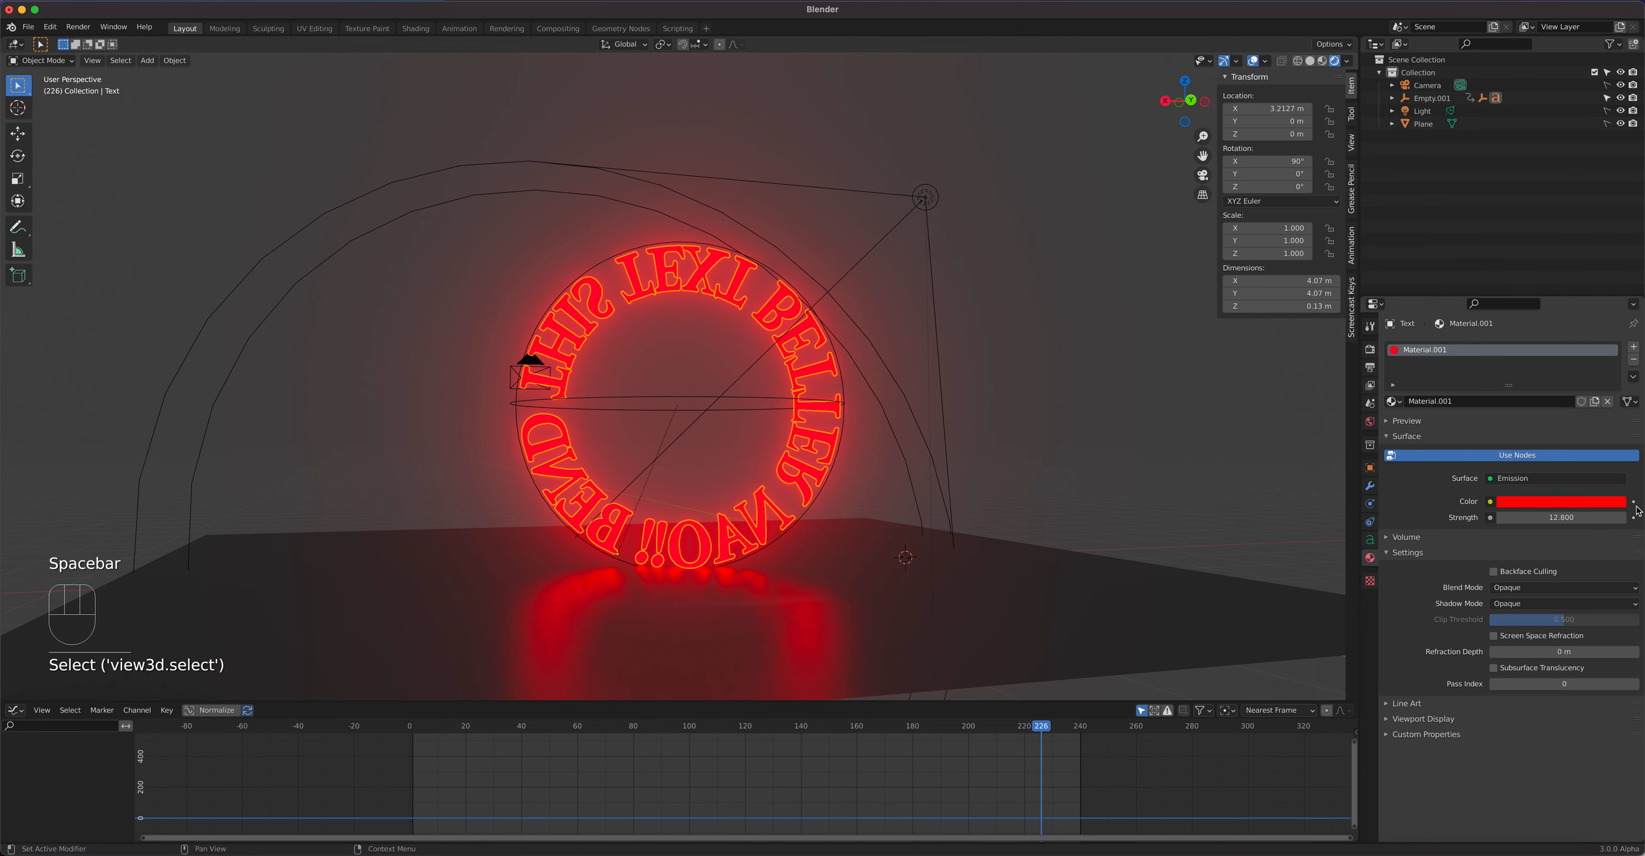
drag(771, 741, 415, 742)
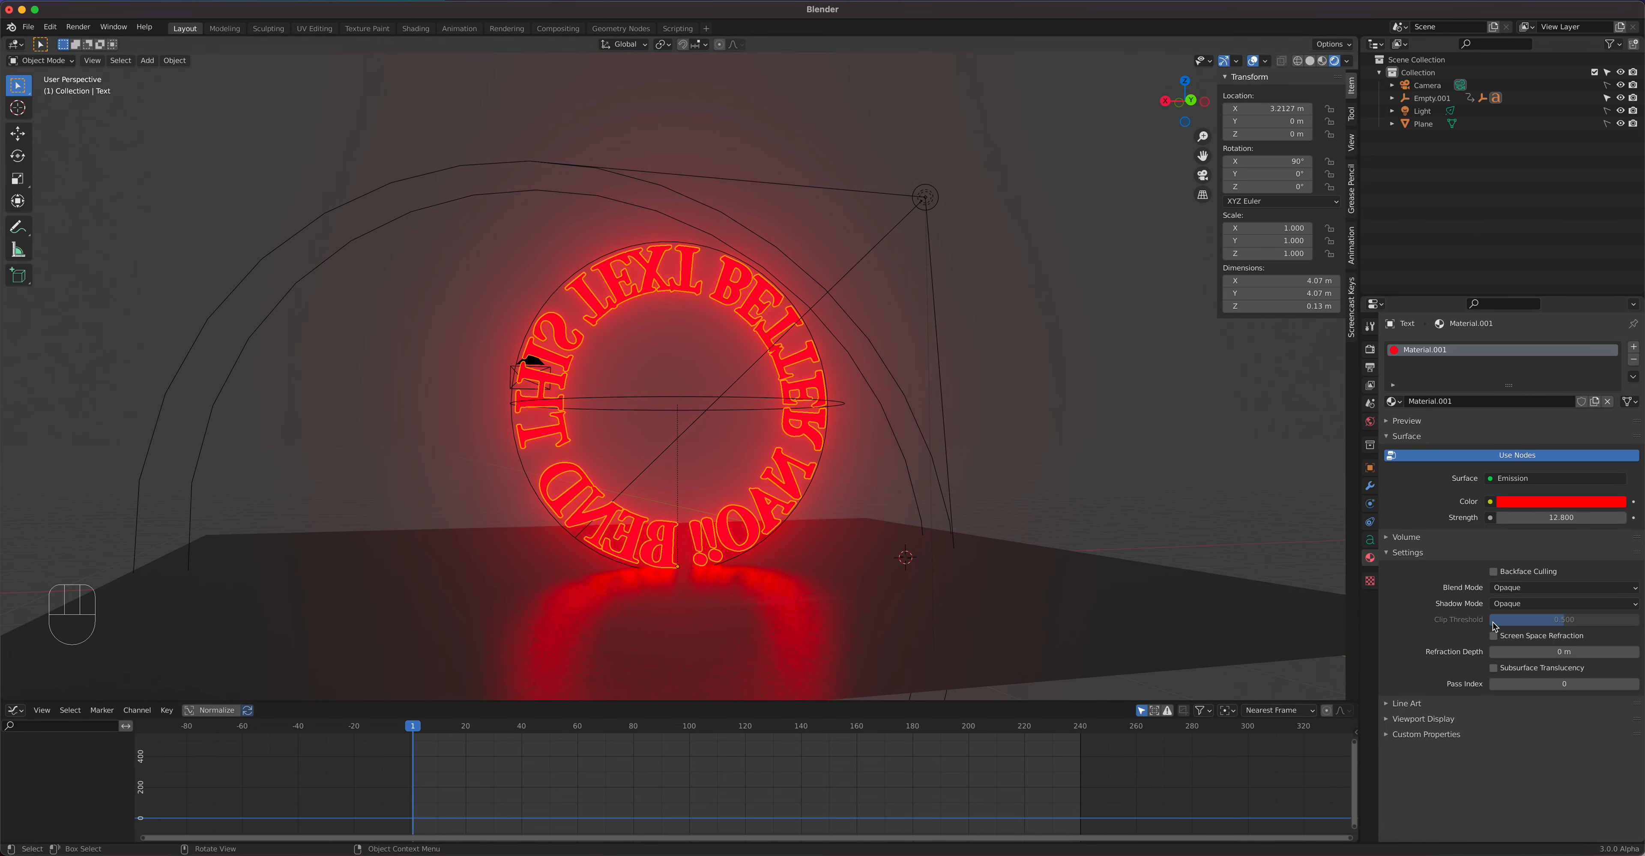
click(1634, 503)
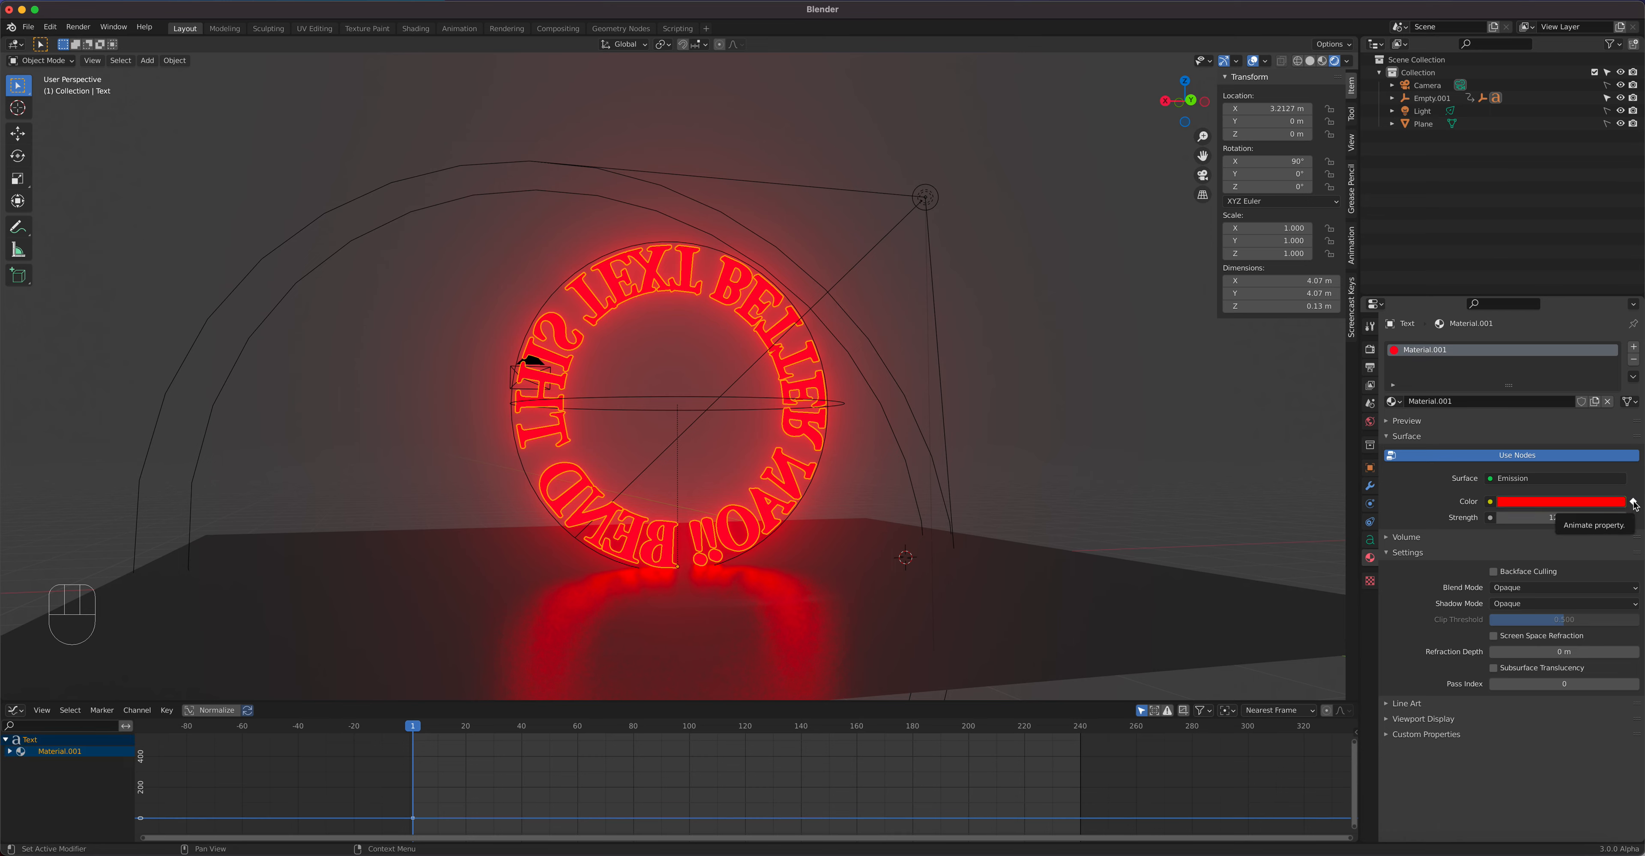
drag(412, 732, 525, 738)
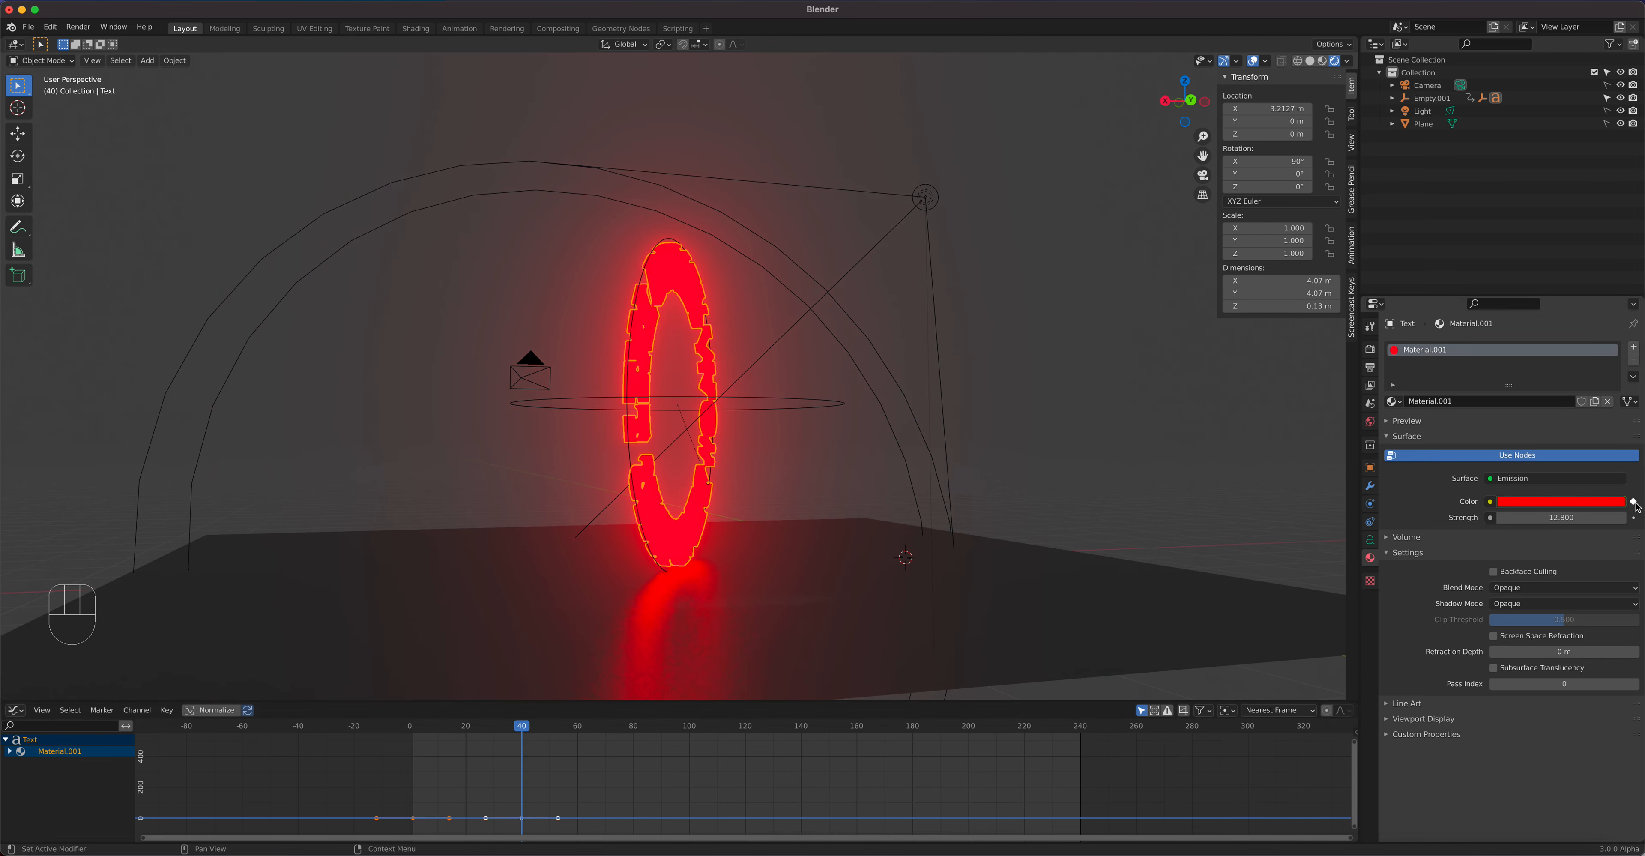
Step: Change the text's emission color to green at frame 120 and keyframe it
drag(524, 731, 747, 749)
click(1557, 506)
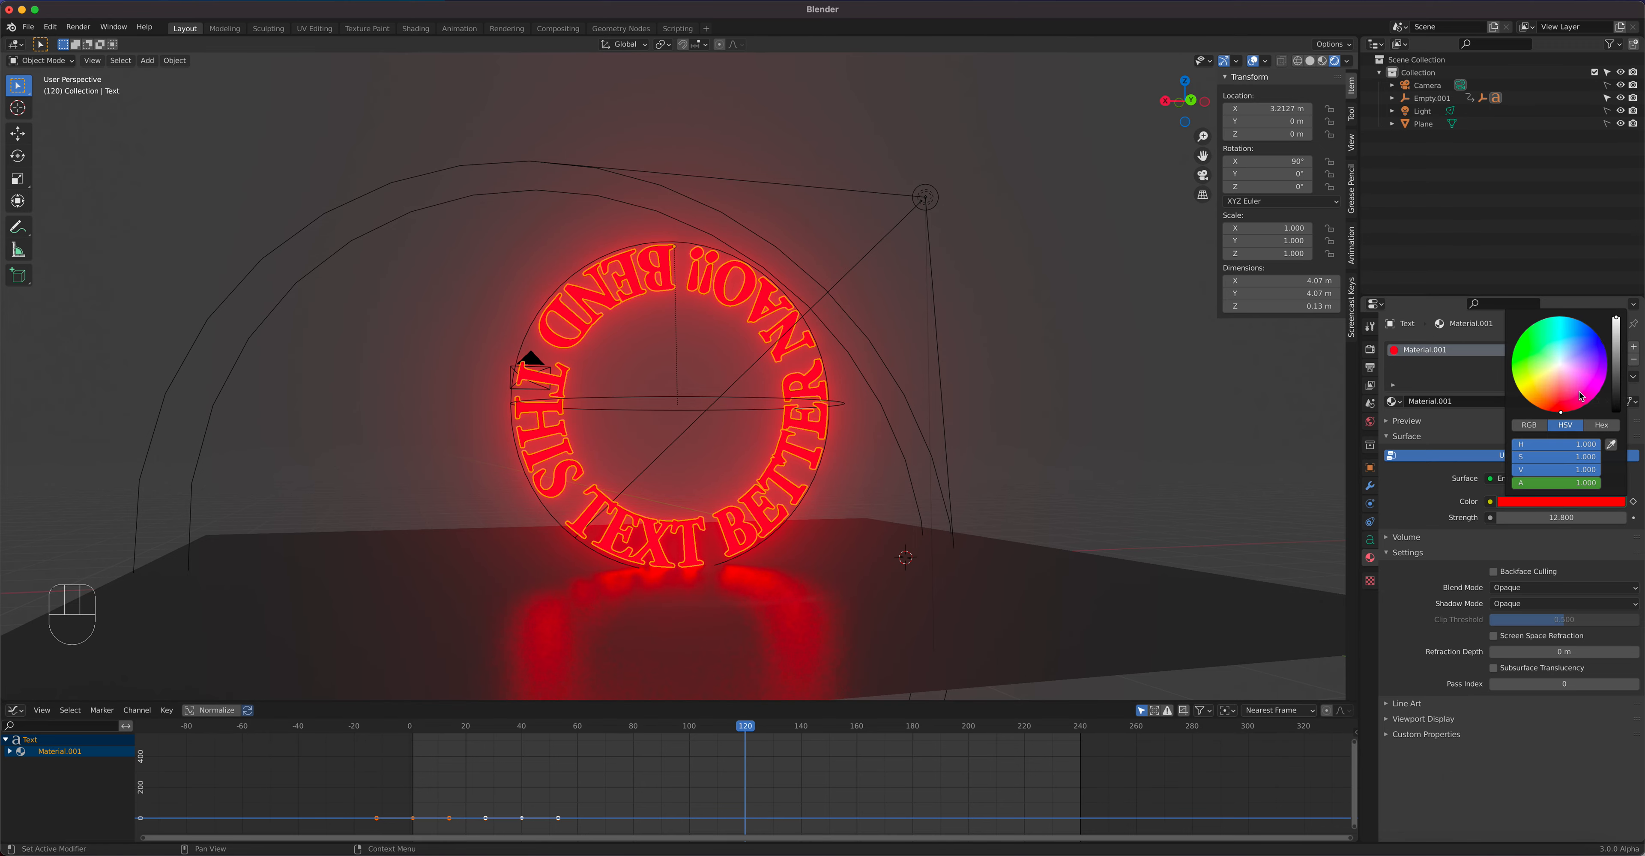
drag(1530, 360, 1520, 334)
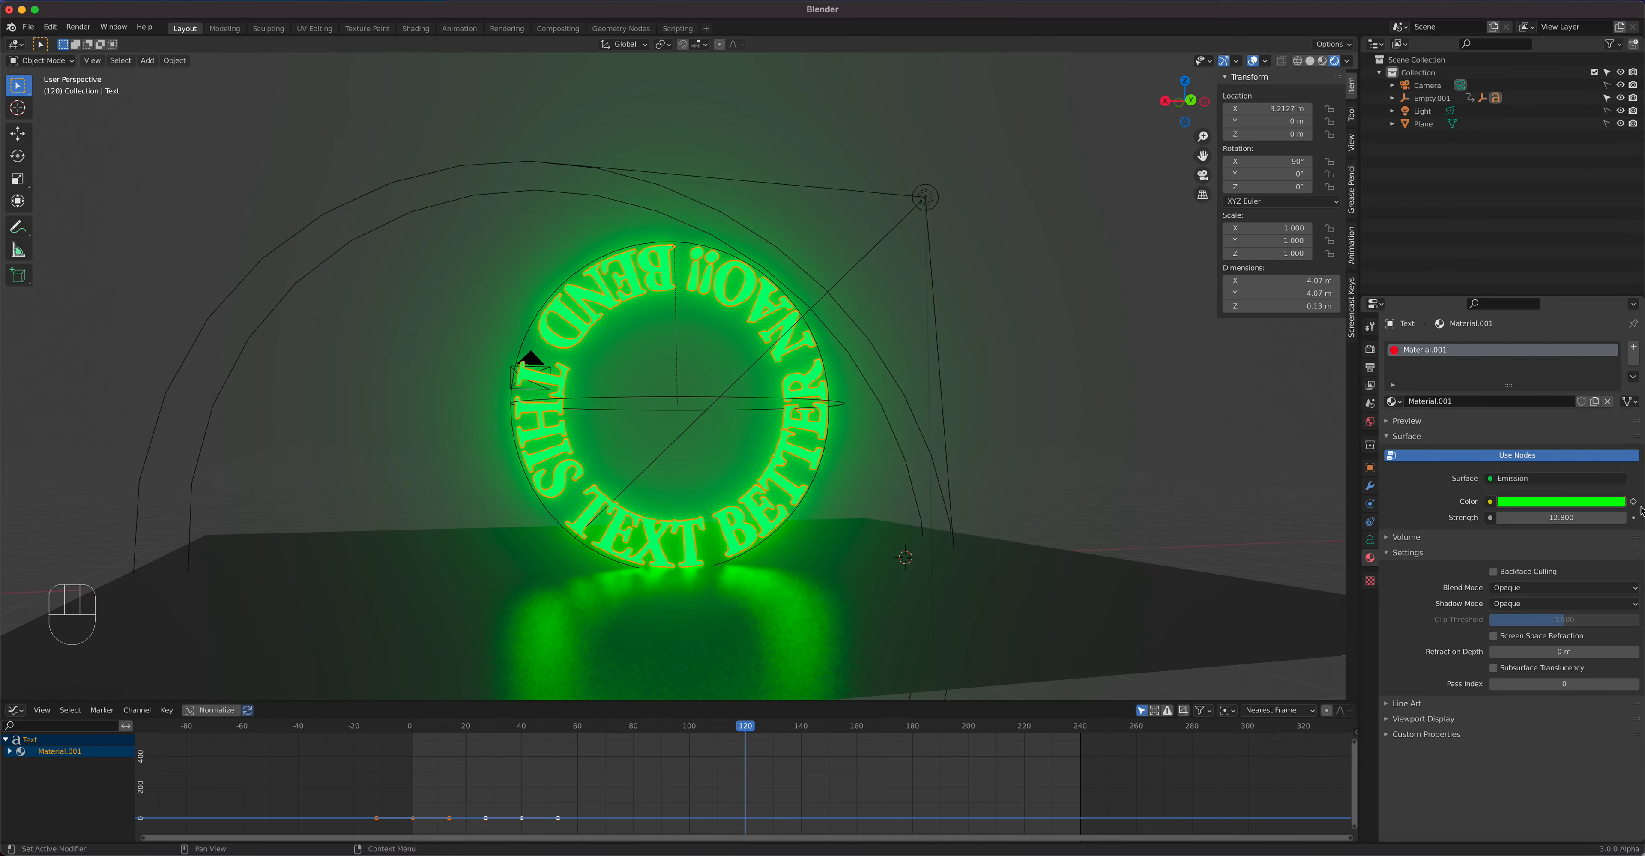
Step: Change the text's emission color to blue at frame 187 and keyframe it
drag(746, 729, 933, 825)
click(1549, 501)
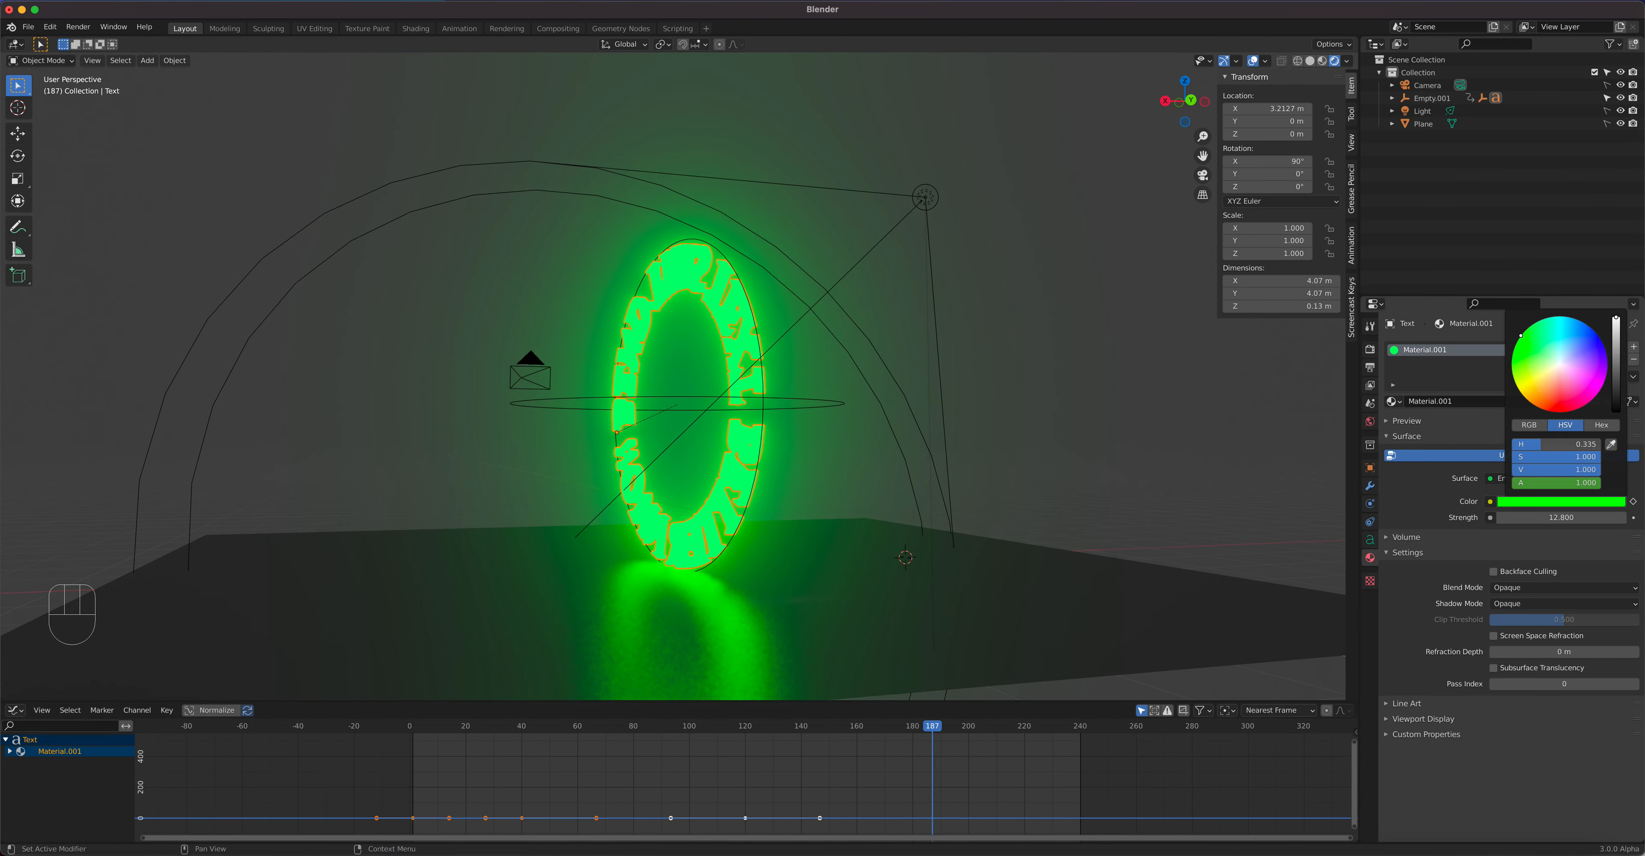
click(1593, 334)
click(1634, 501)
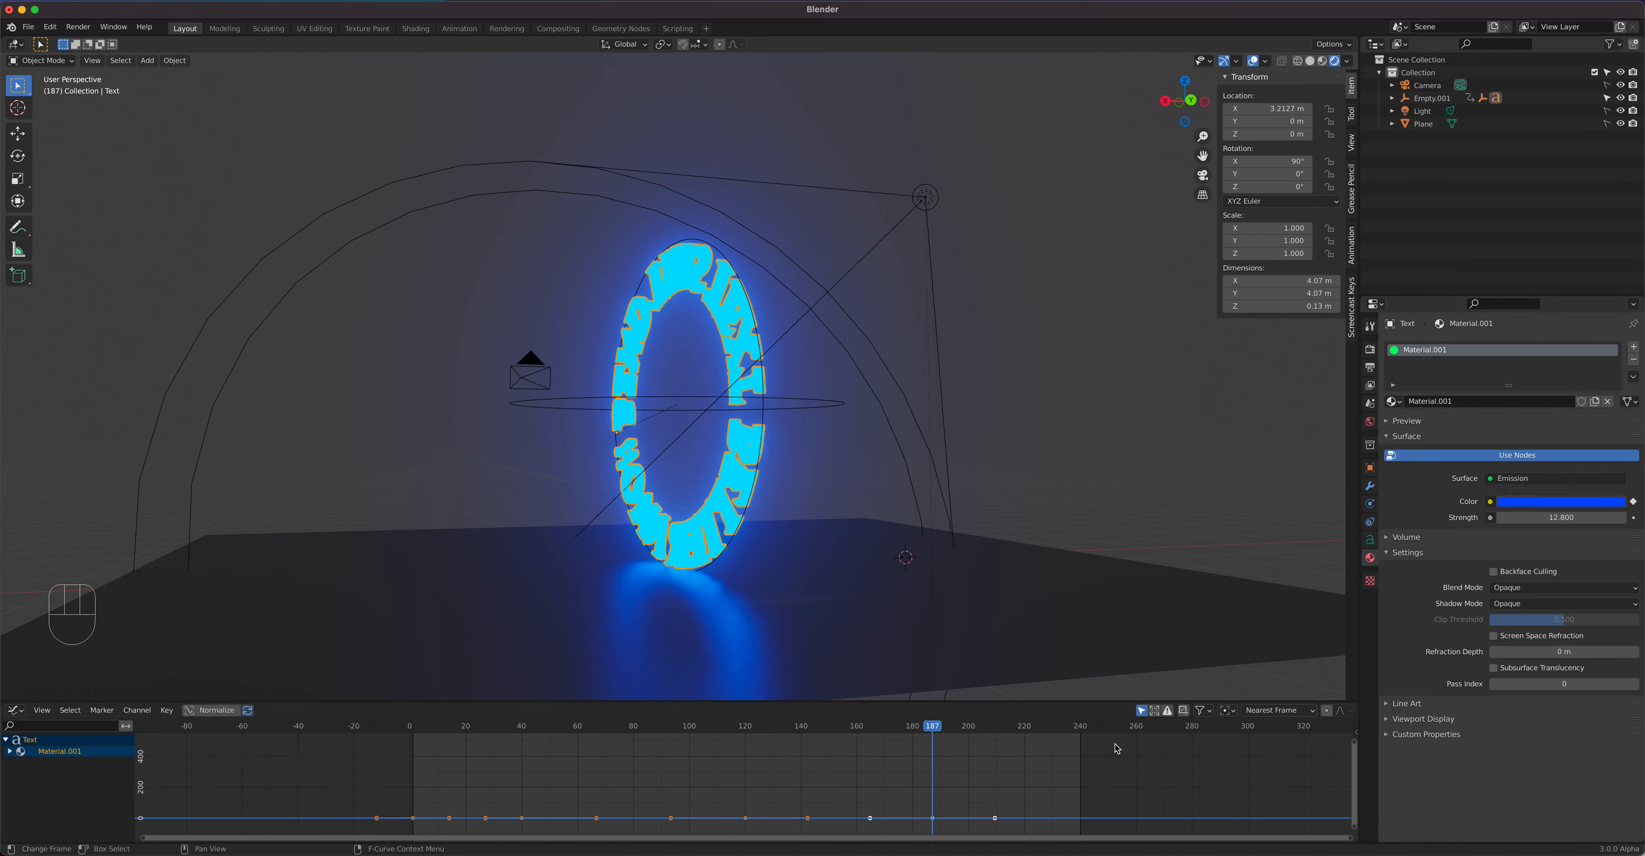
Step: Change the text's emission color back to red at frame 220 and keyframe it
drag(927, 729, 1031, 759)
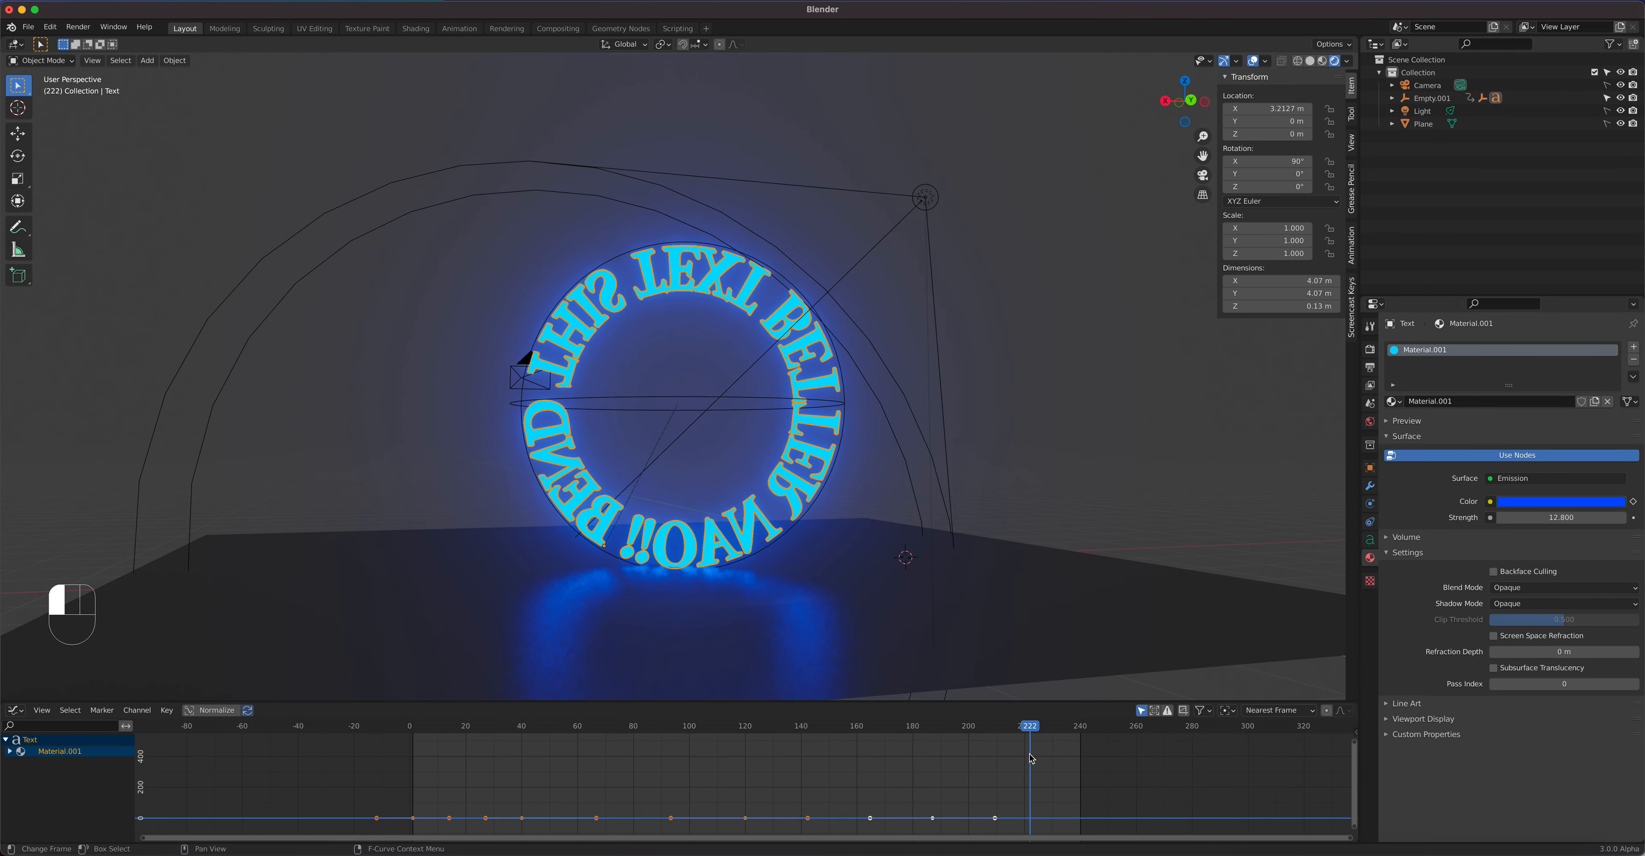
click(1549, 505)
drag(1599, 328, 1553, 412)
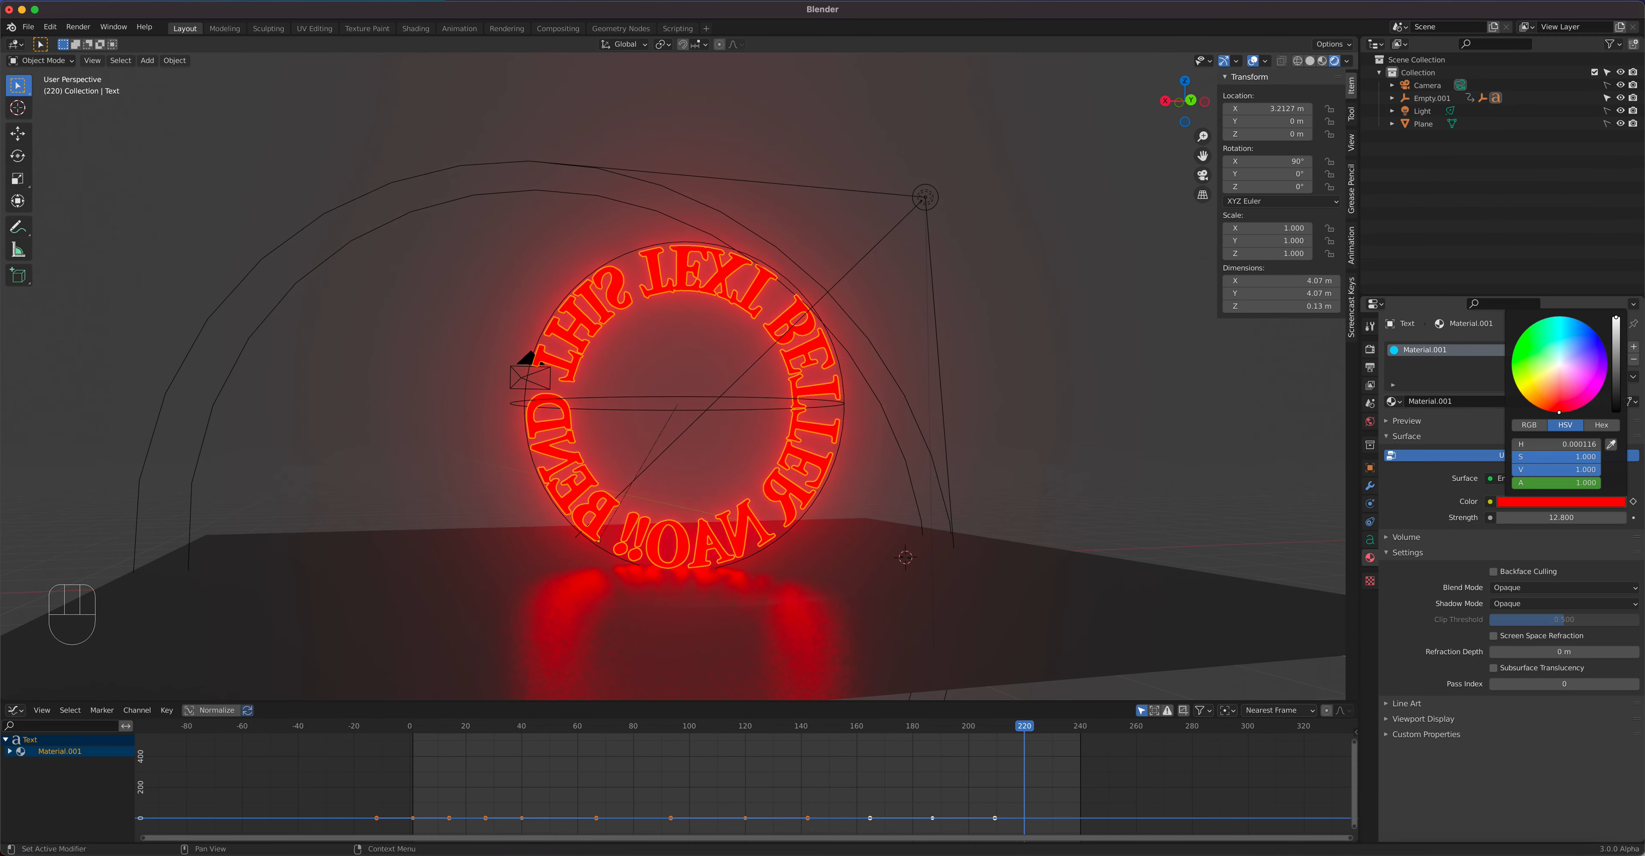
click(1634, 501)
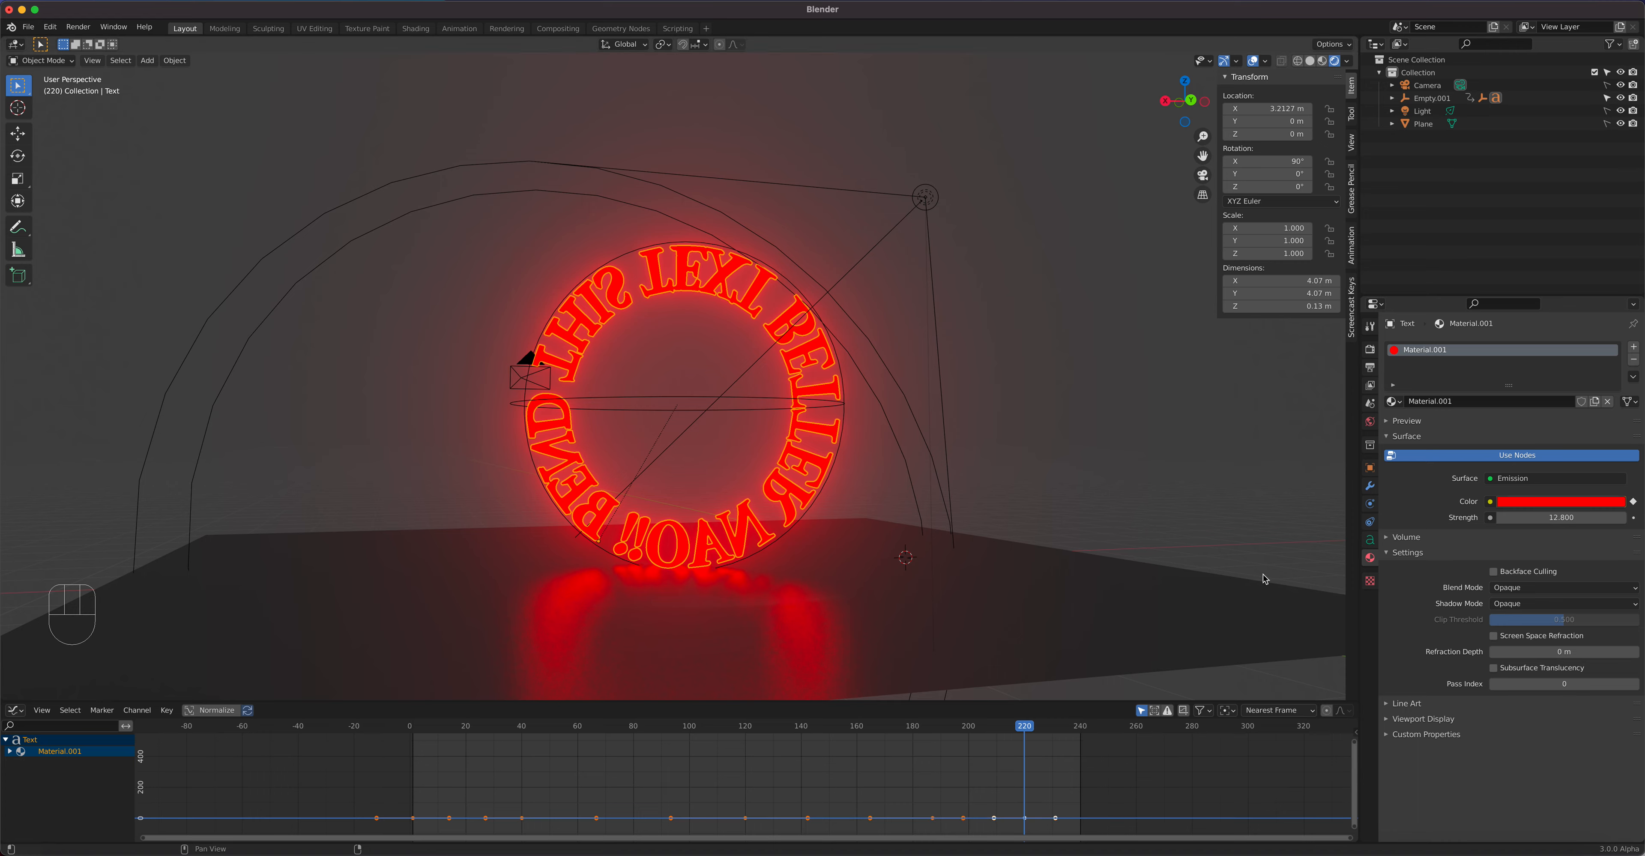
Step: Play back the spinning, color-changing text with viewport overlays hidden, check it through the camera and in perspective, and stop playback
key(space)
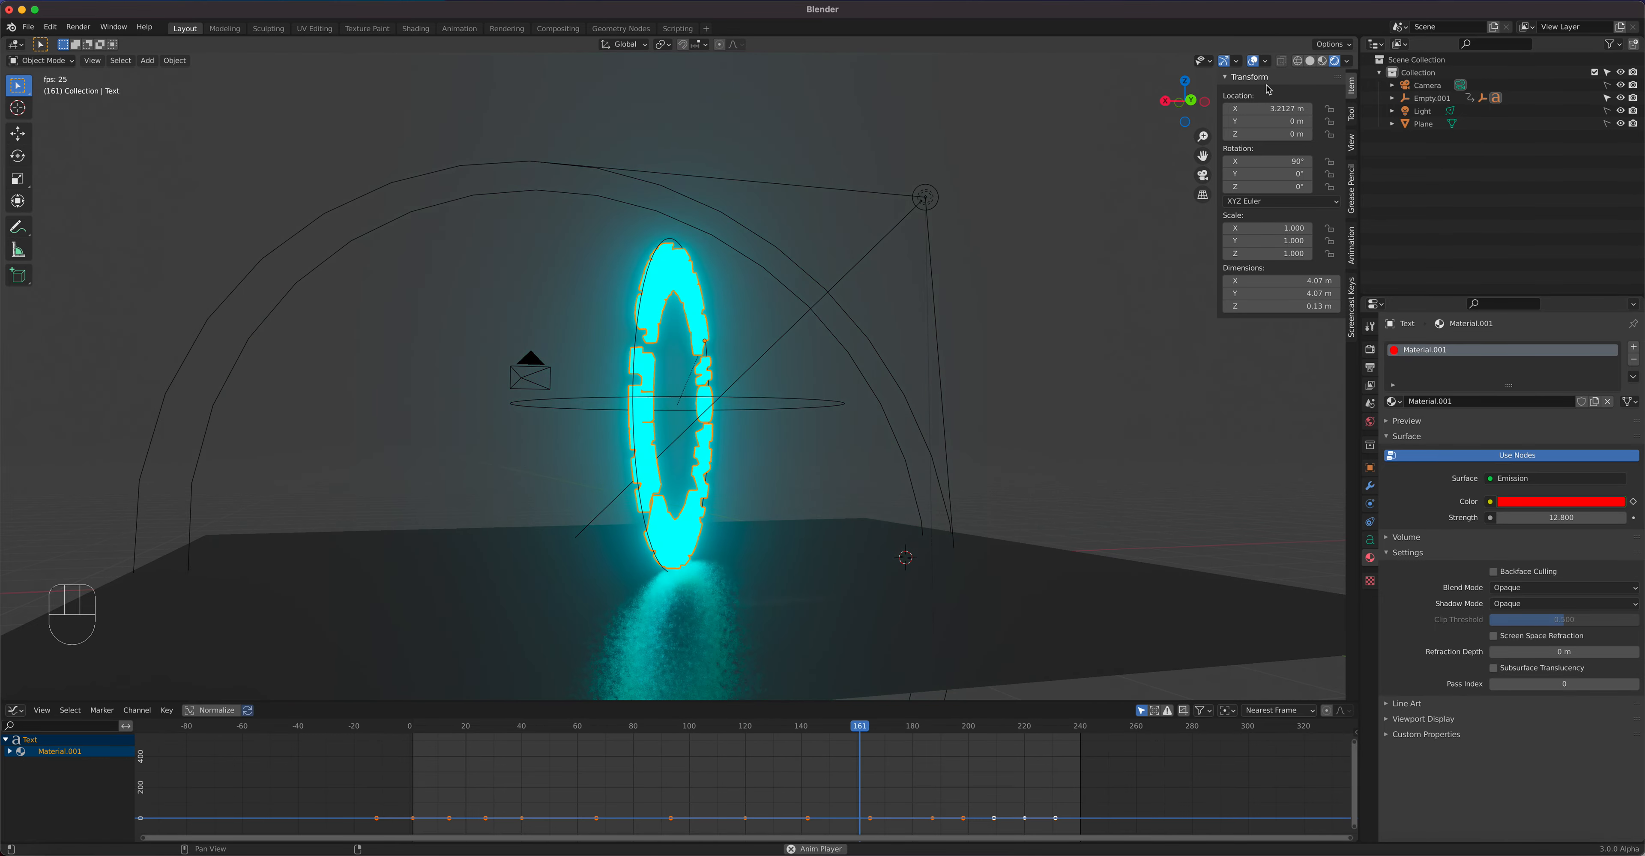
click(1255, 63)
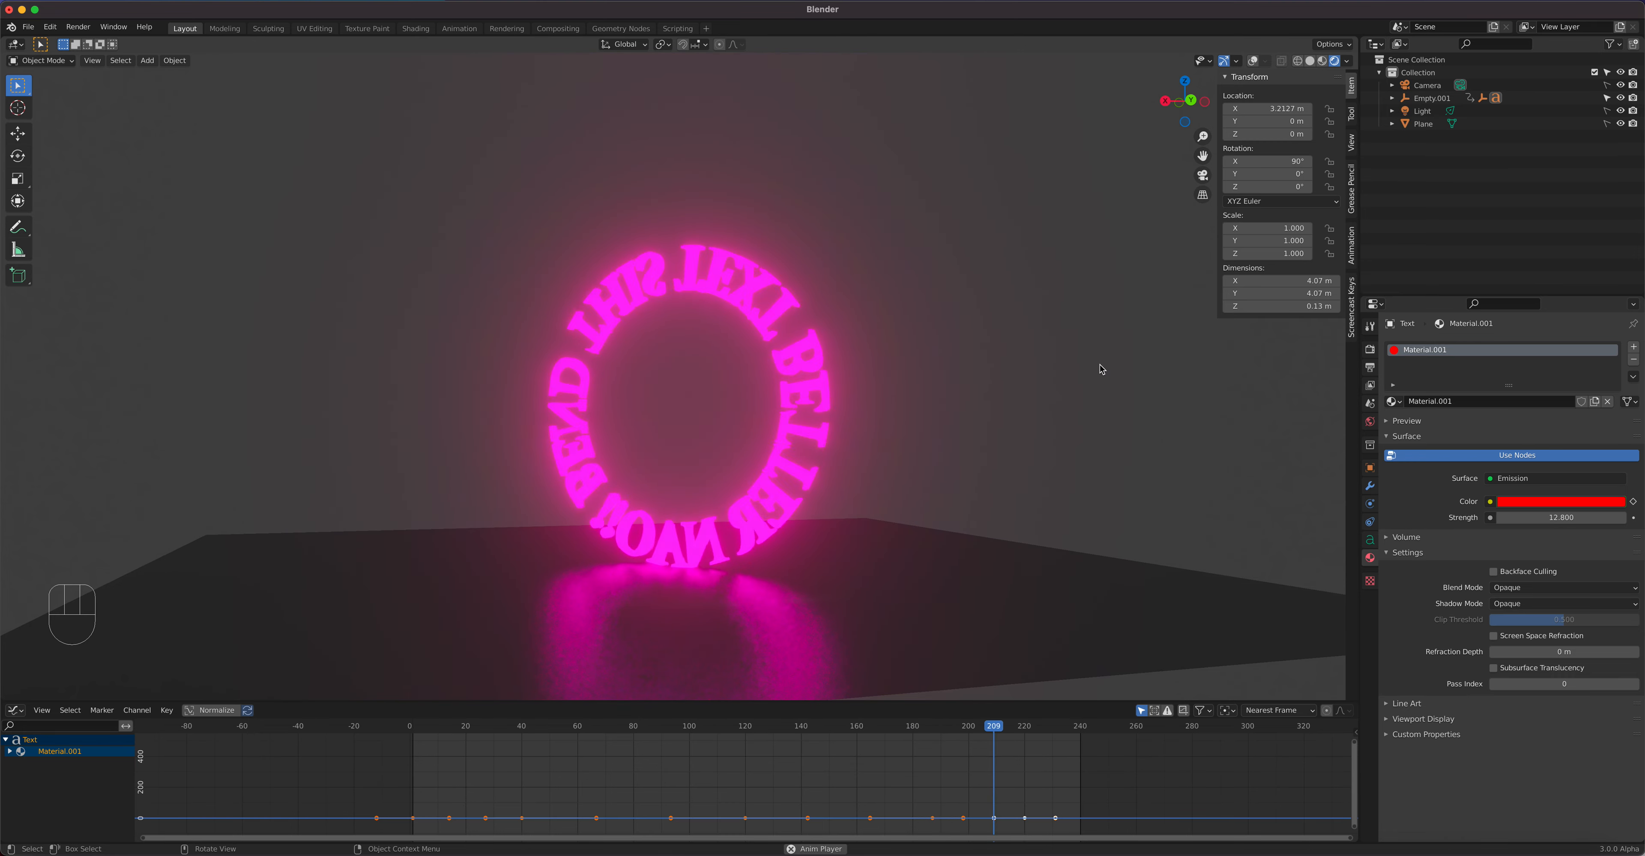
key(KP_0)
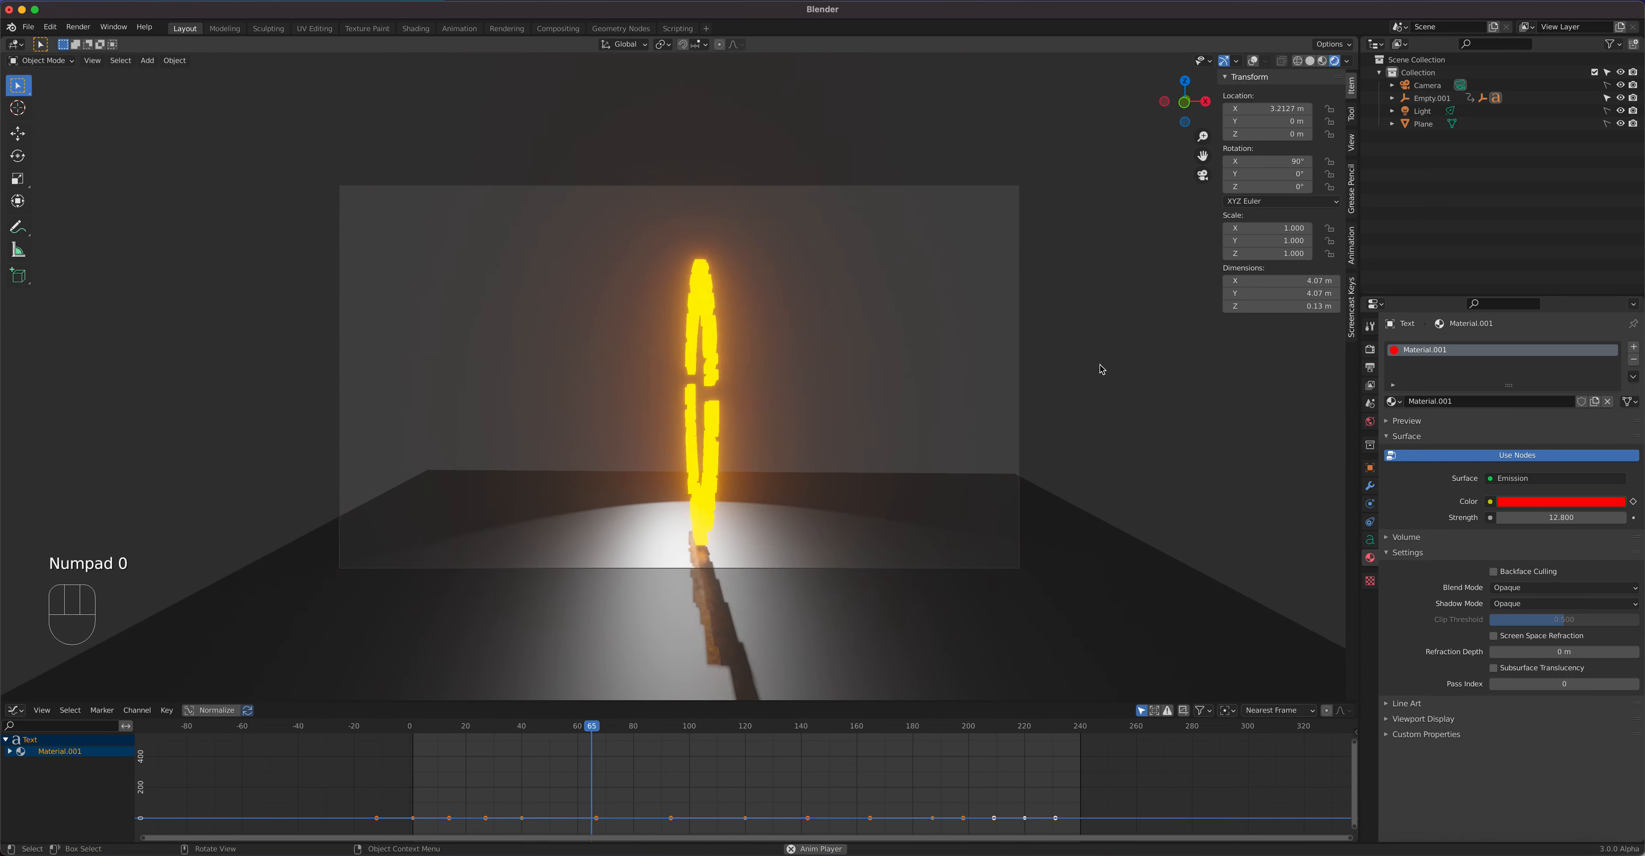
mouse_move(981, 433)
middle_down()
mouse_move(910, 460)
mouse_move(962, 447)
mouse_move(952, 438)
middle_up()
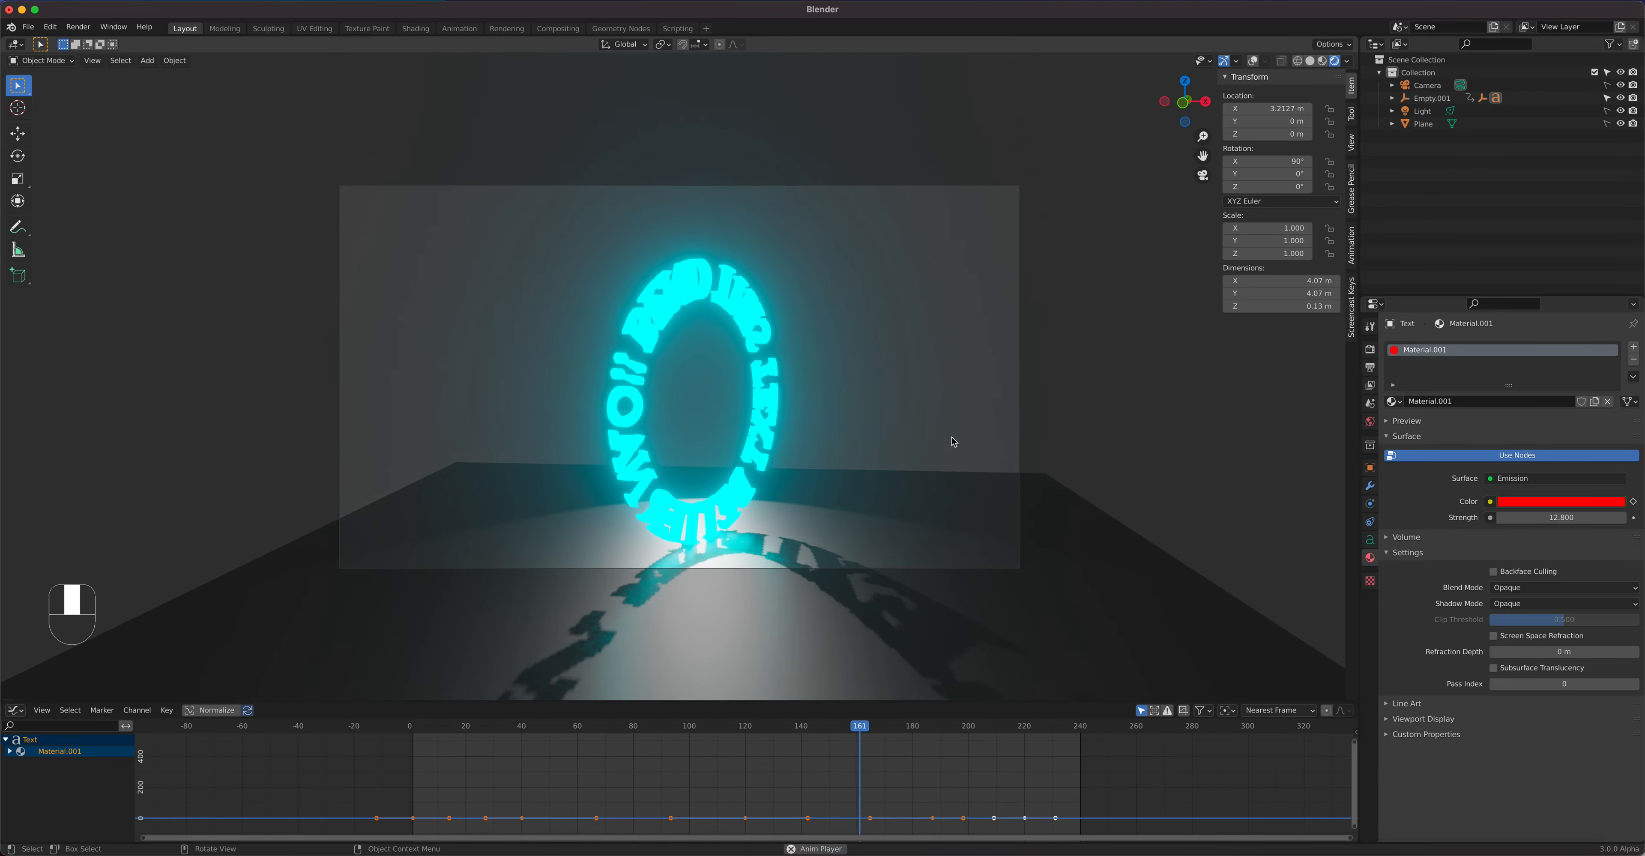
key(KP_0)
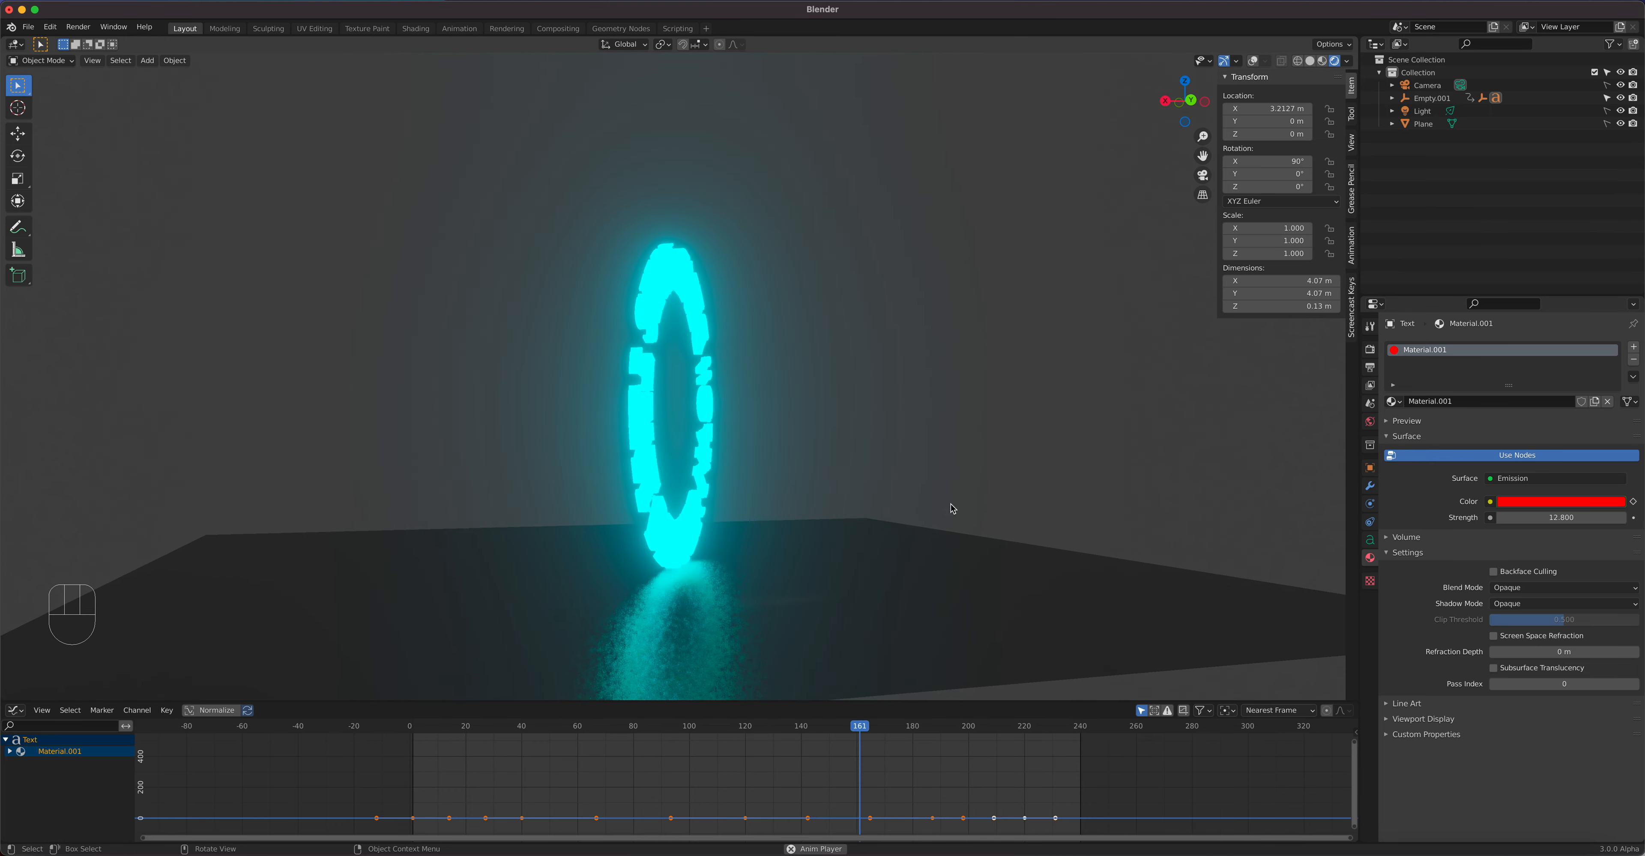
key(space)
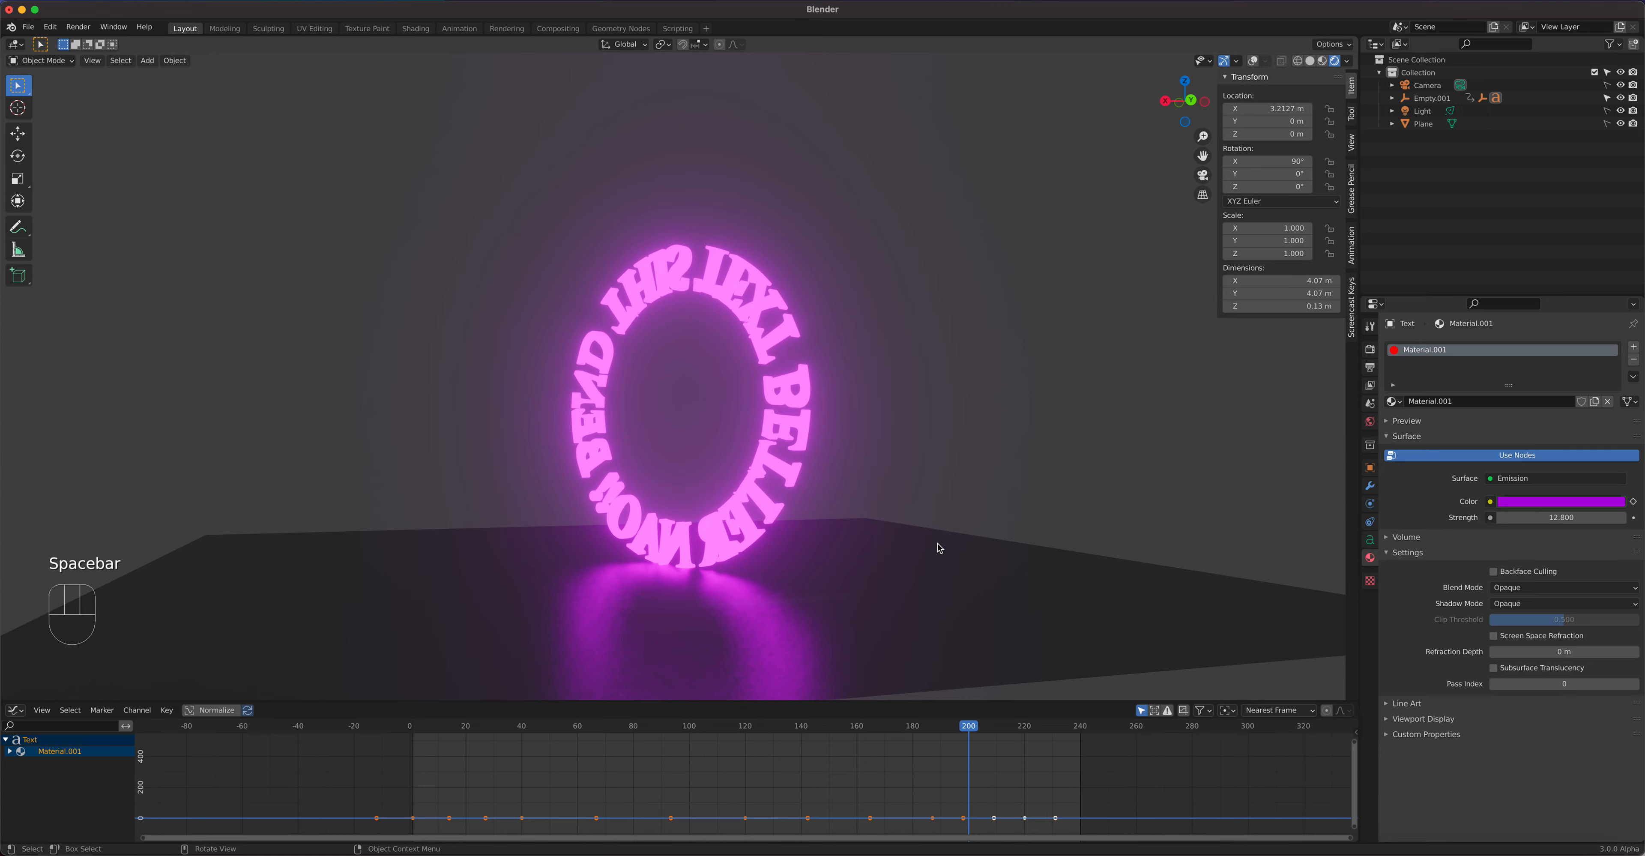